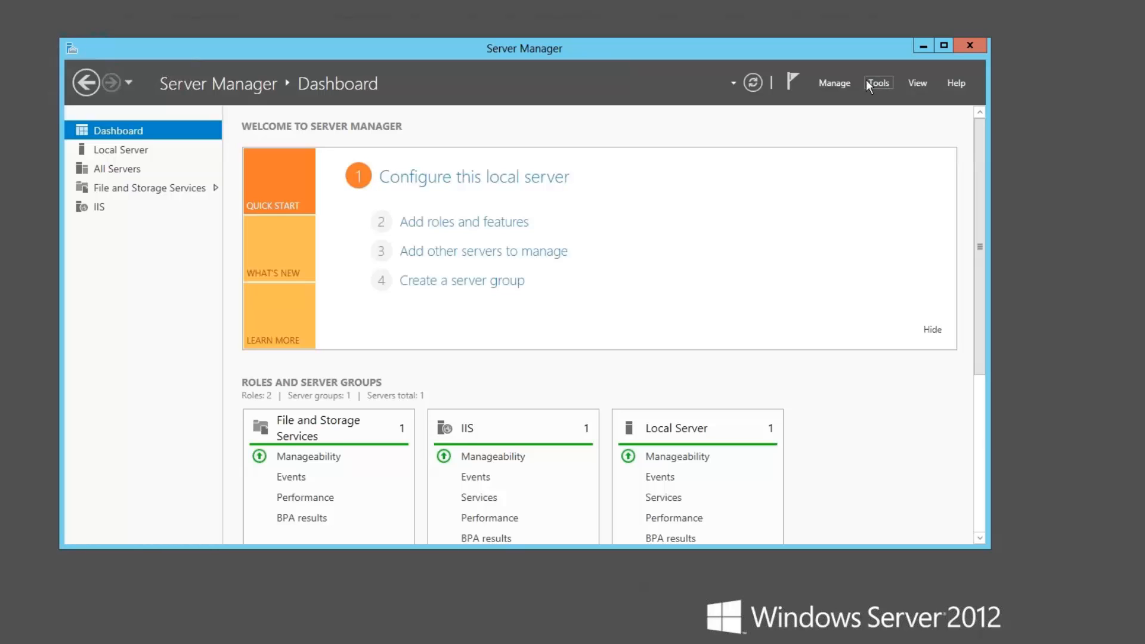
Step: Open Internet Information Services (IIS) Manager and show the home page of the CLEANWS2012 server
{"action": "left_click", "coordinate": [885, 81]}
{"action": "left_click", "coordinate": [910, 167]}
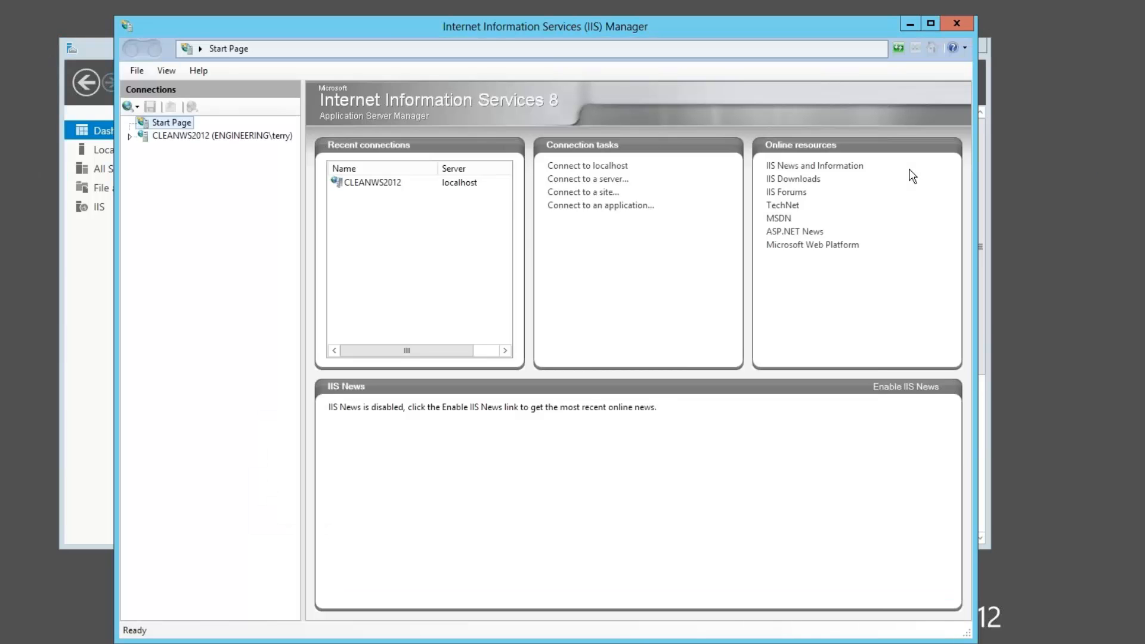
{"action": "left_click", "coordinate": [185, 136]}
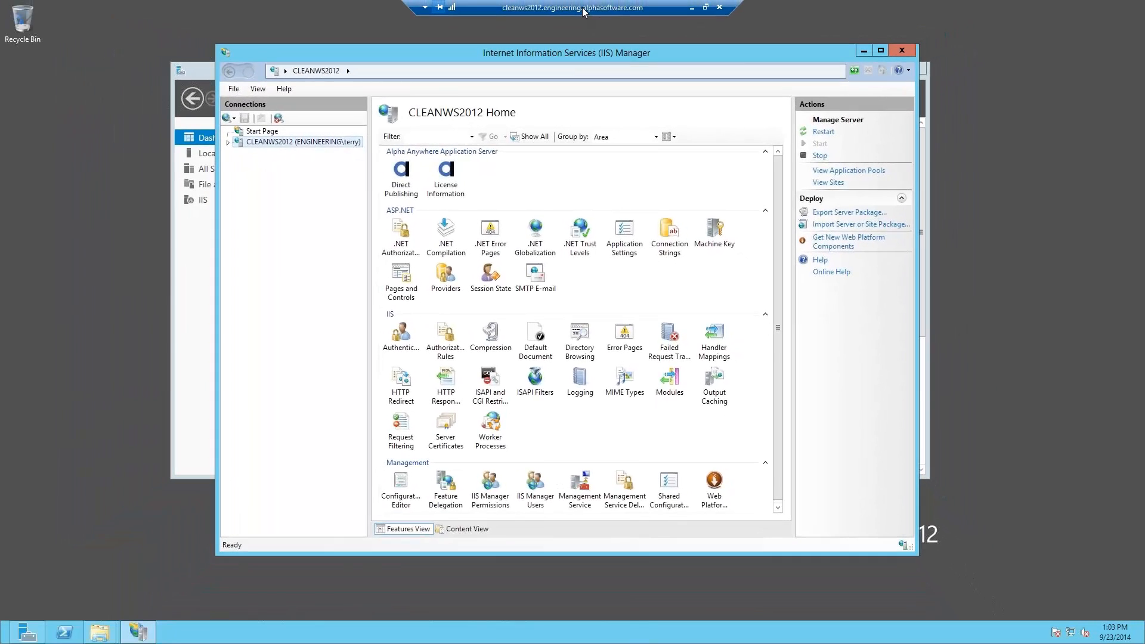
{"action": "left_click", "coordinate": [706, 7]}
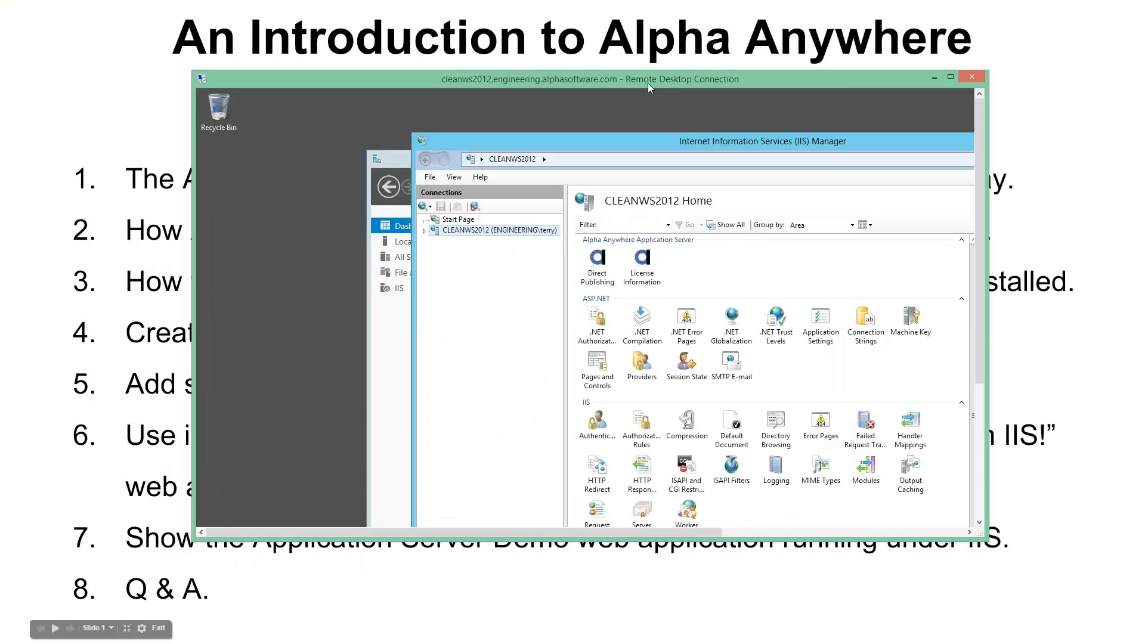
{"action": "left_click_drag", "start_coordinate": [647, 84], "coordinate": [1144, 74]}
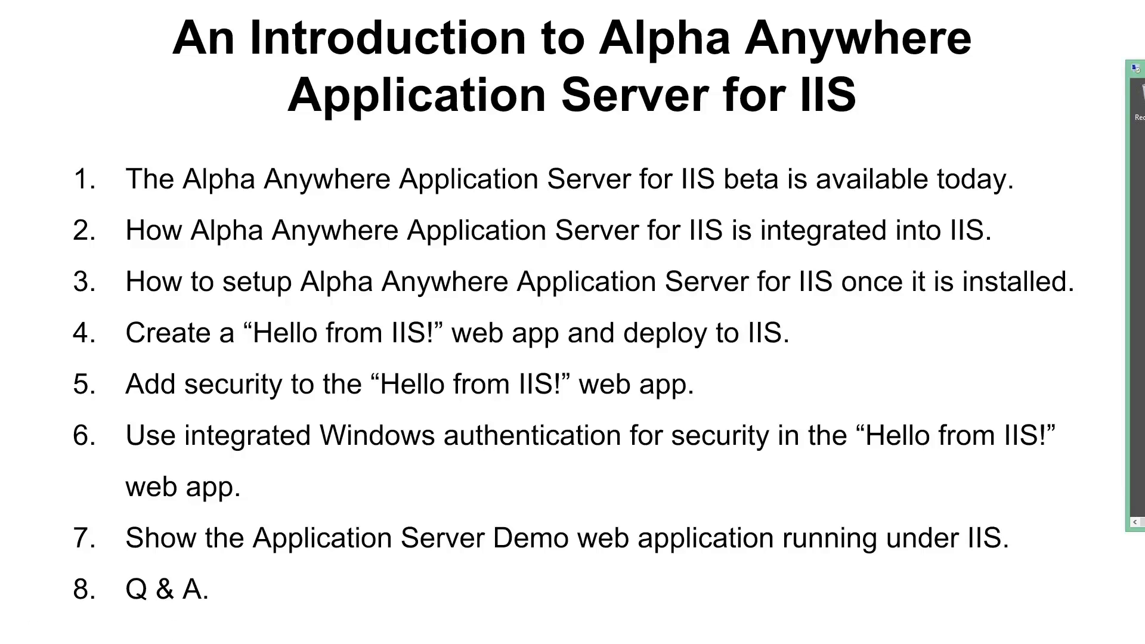
{"action": "left_click_drag", "start_coordinate": [1144, 69], "coordinate": [621, 44]}
{"action": "double_click", "coordinate": [621, 45]}
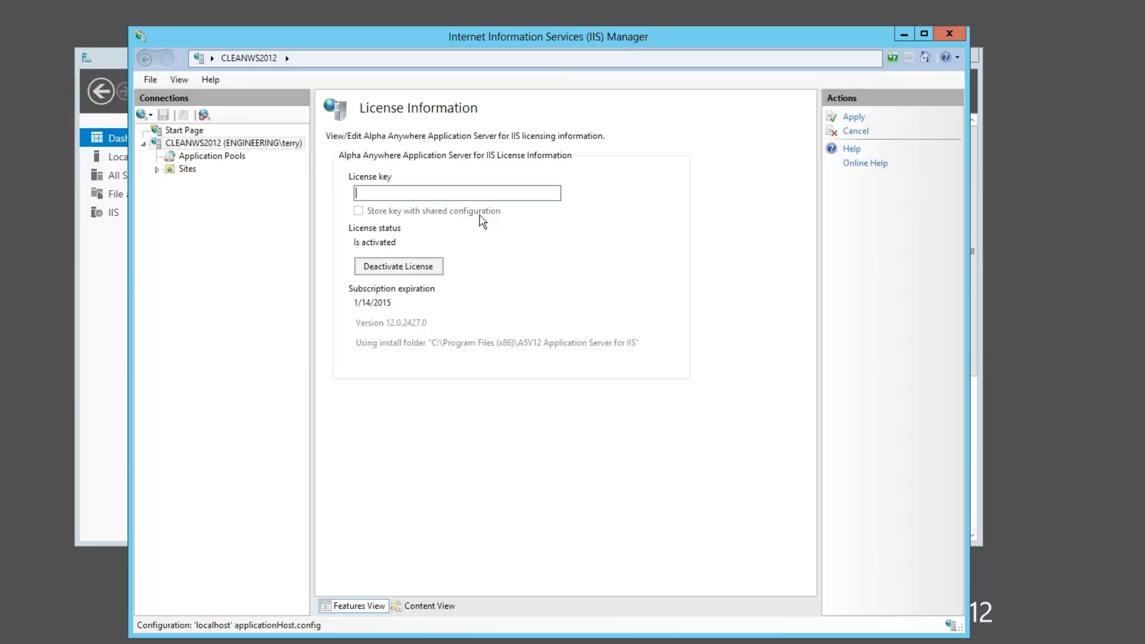
Step: Leave License Information without saving changes, then view the CLEANWS2012 server's Management Service settings and return to the server home page
{"action": "left_click", "coordinate": [234, 146]}
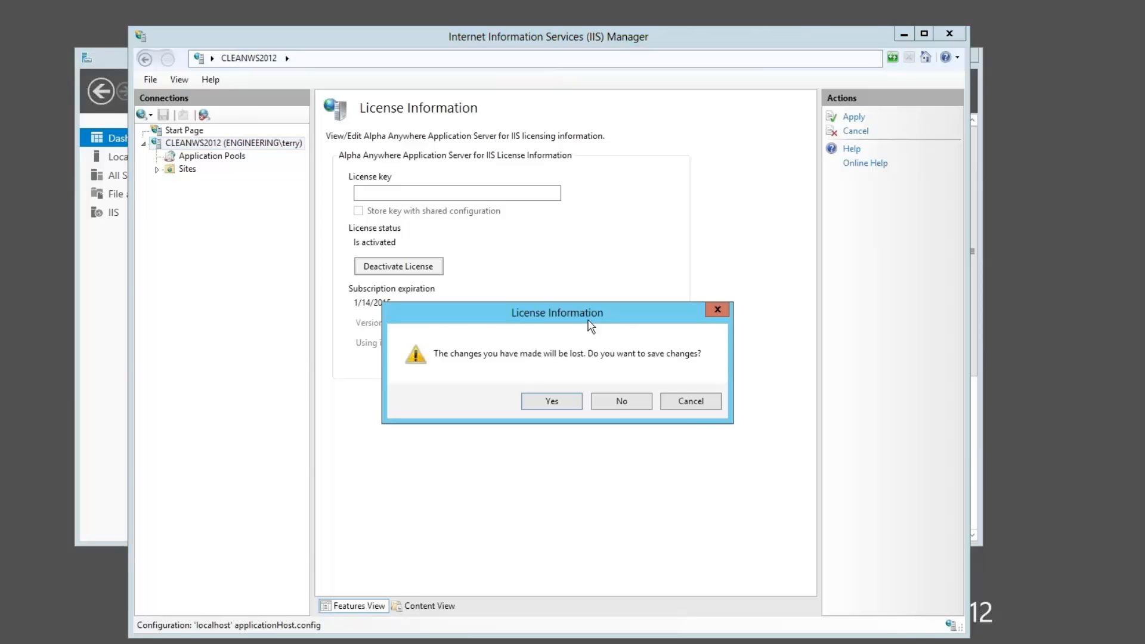
{"action": "left_click", "coordinate": [622, 402]}
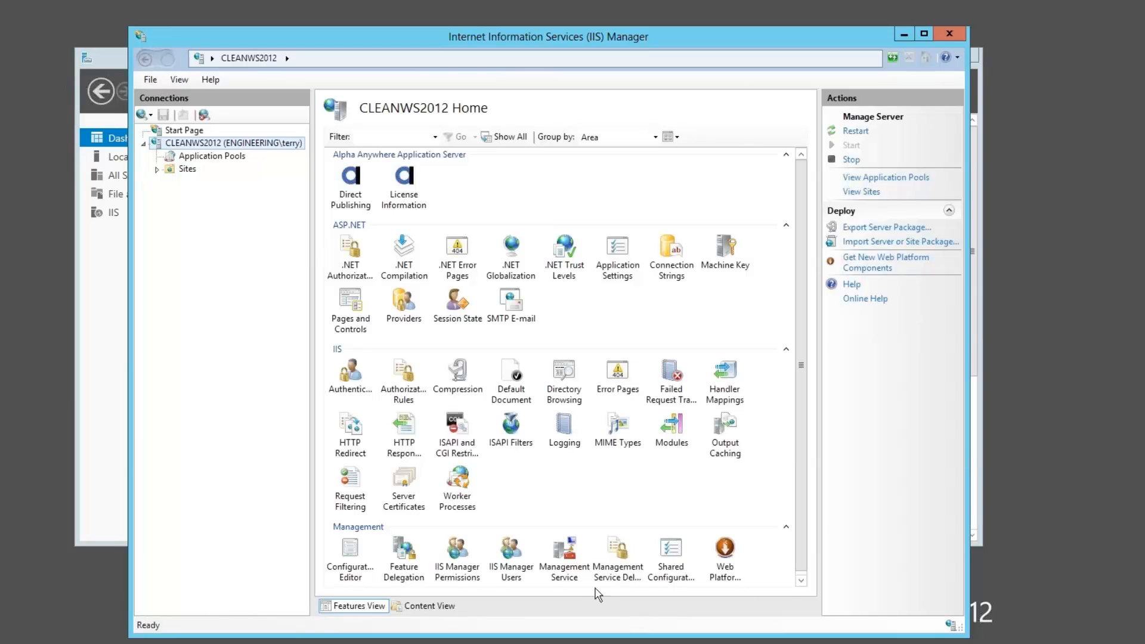
{"action": "double_click", "coordinate": [569, 560]}
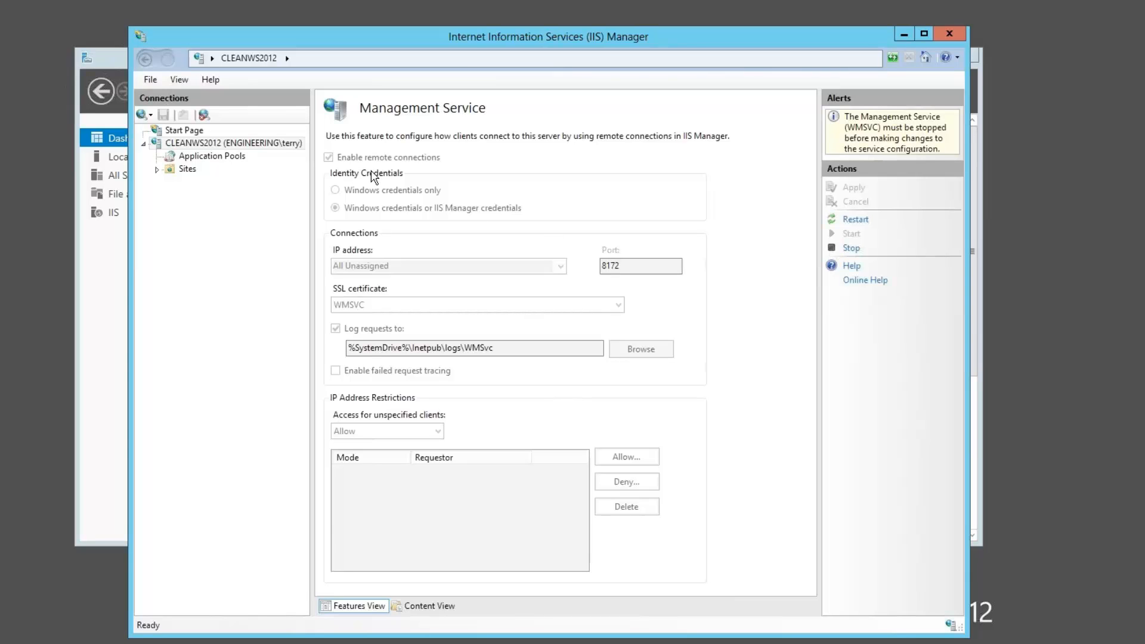
{"action": "left_click", "coordinate": [252, 143]}
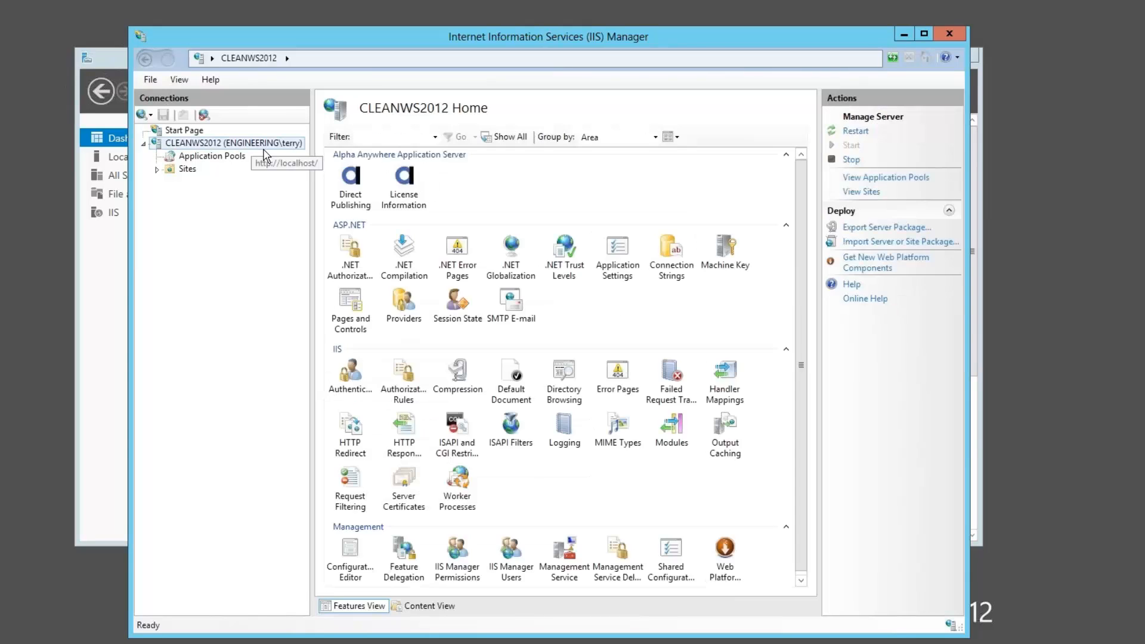
Step: View the server's Alpha Anywhere Direct Publishing configuration and return to the server home page
{"action": "double_click", "coordinate": [351, 179]}
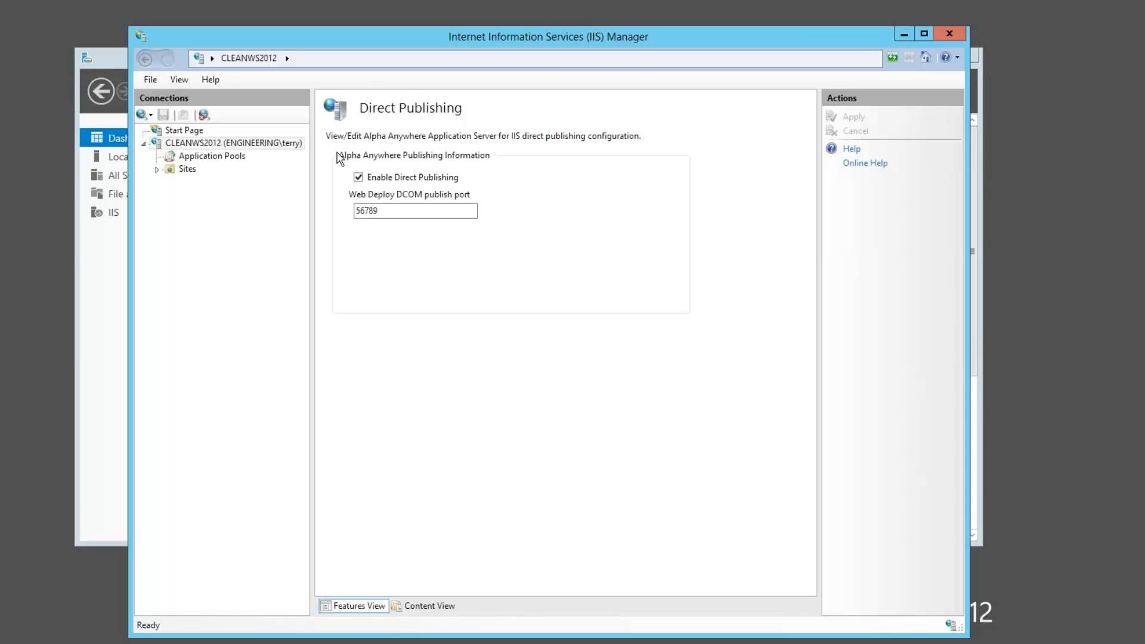
{"action": "left_click", "coordinate": [224, 145]}
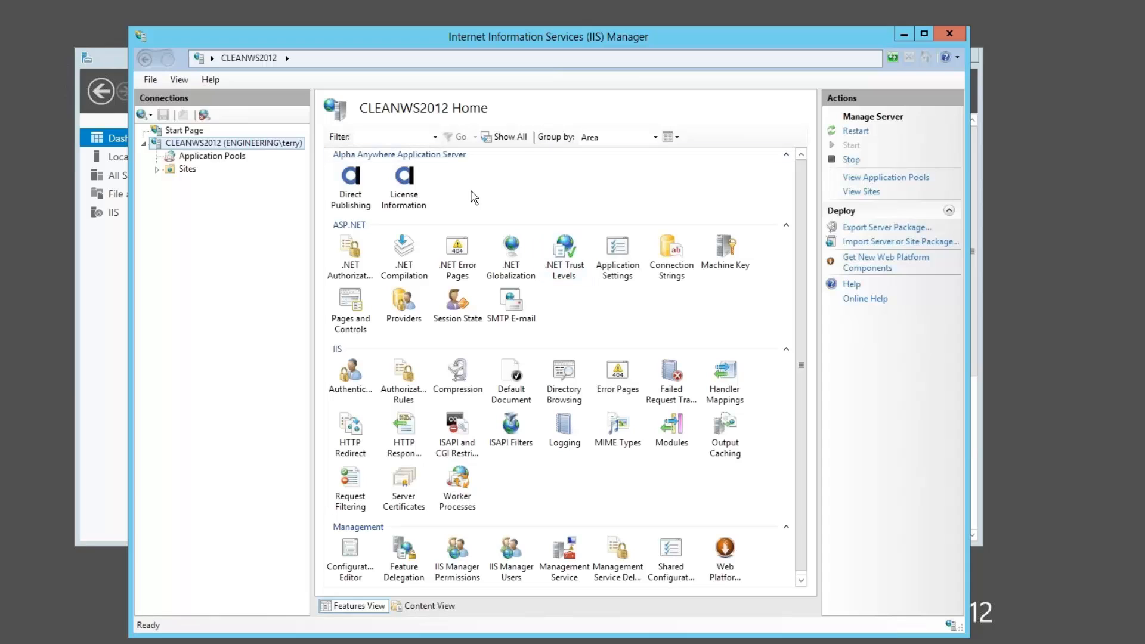
{"action": "mouse_move", "coordinate": [560, 37]}
{"action": "left_mouse_down"}
{"action": "mouse_move", "coordinate": [580, 39]}
{"action": "mouse_move", "coordinate": [573, 28]}
{"action": "left_mouse_up"}
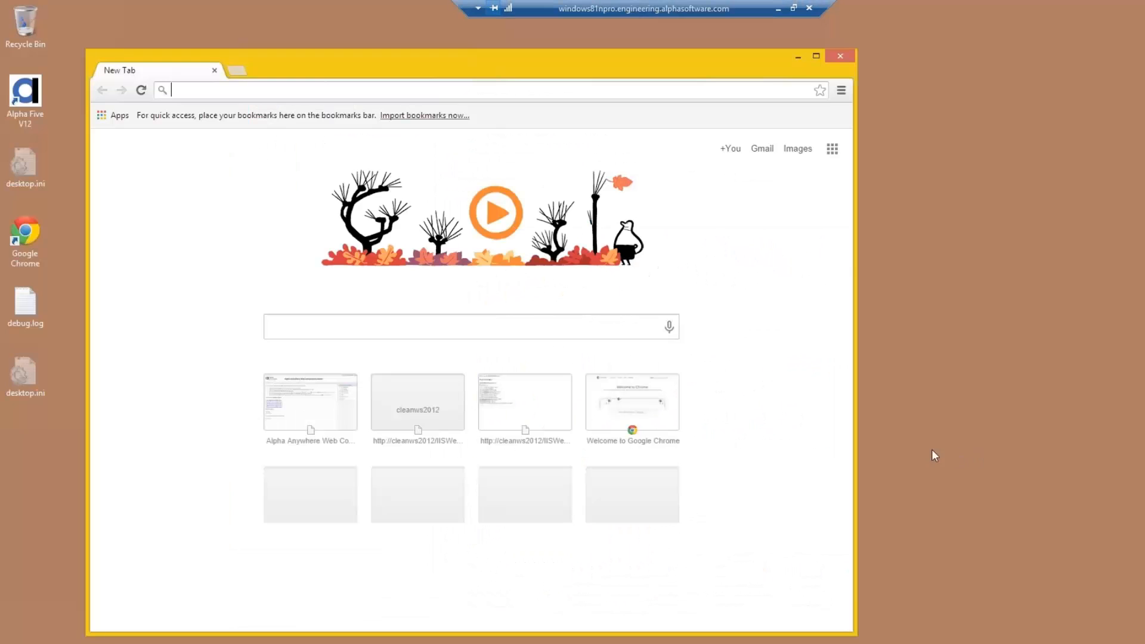
Step: Switch to Alpha Anywhere on the development machine without opening a workspace, and check its installed optional features
{"action": "double_click", "coordinate": [28, 91]}
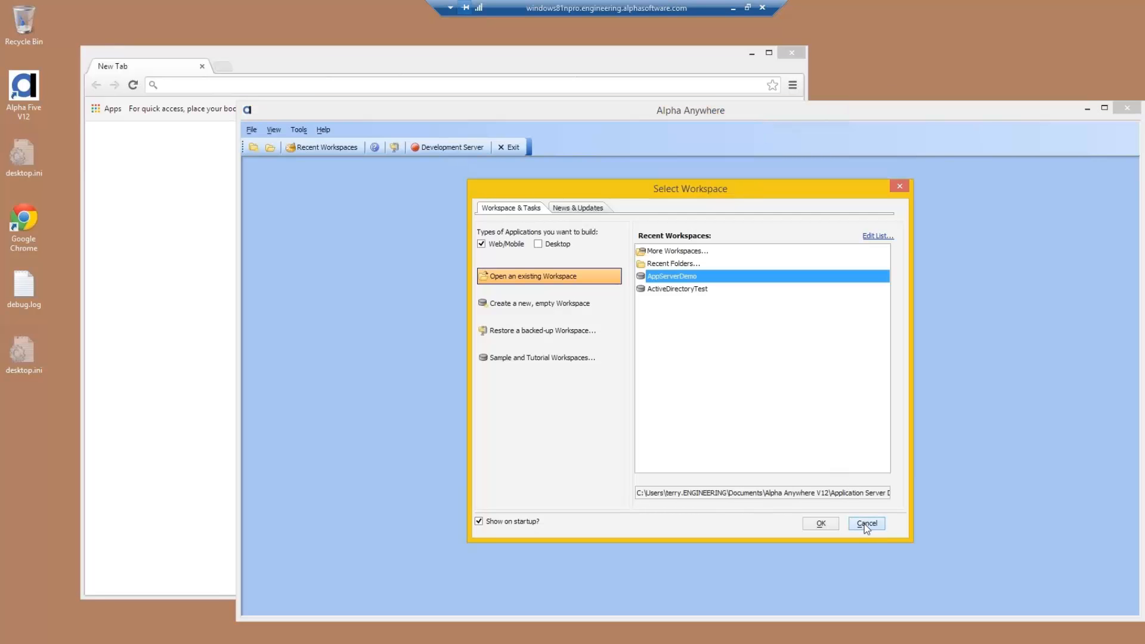
{"action": "left_click", "coordinate": [864, 523]}
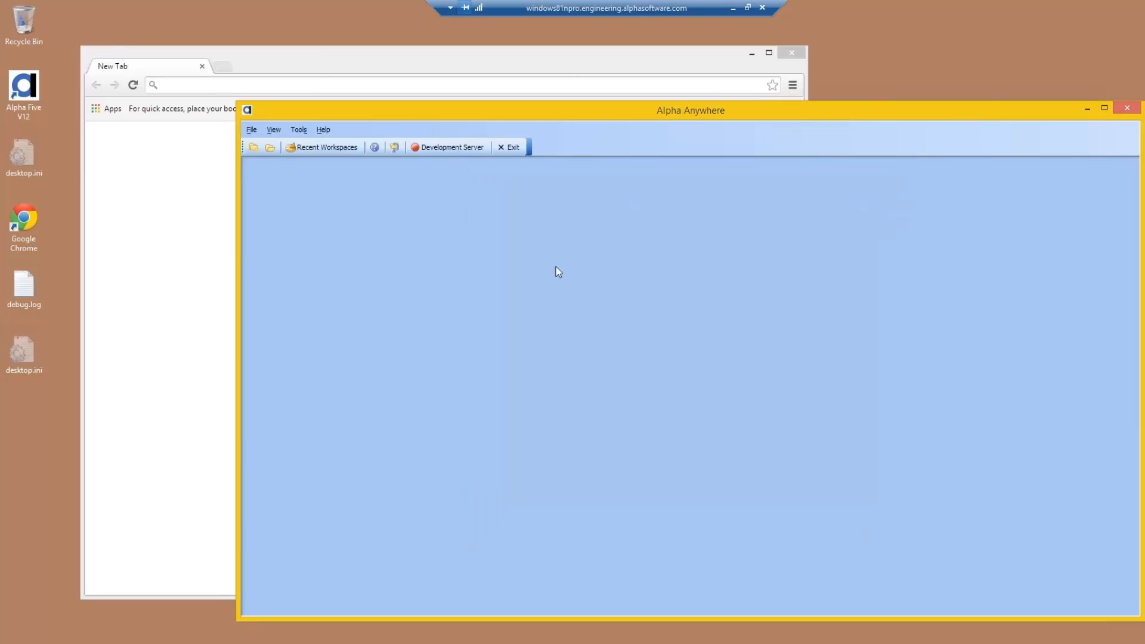
{"action": "left_click", "coordinate": [298, 130]}
{"action": "left_click", "coordinate": [447, 184]}
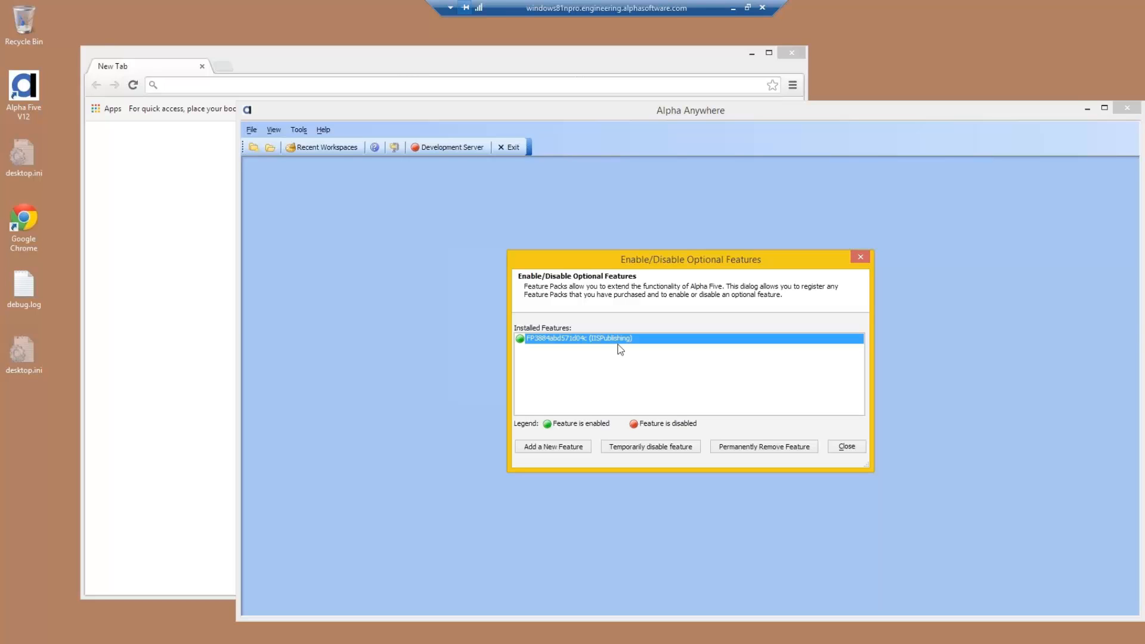
{"action": "key", "text": "Escape"}
Step: Create a workspace named IISWebinar in C:\AnywhereWorkspaces and have it open the Web Control Panel whenever it is opened
{"action": "left_click", "coordinate": [254, 146]}
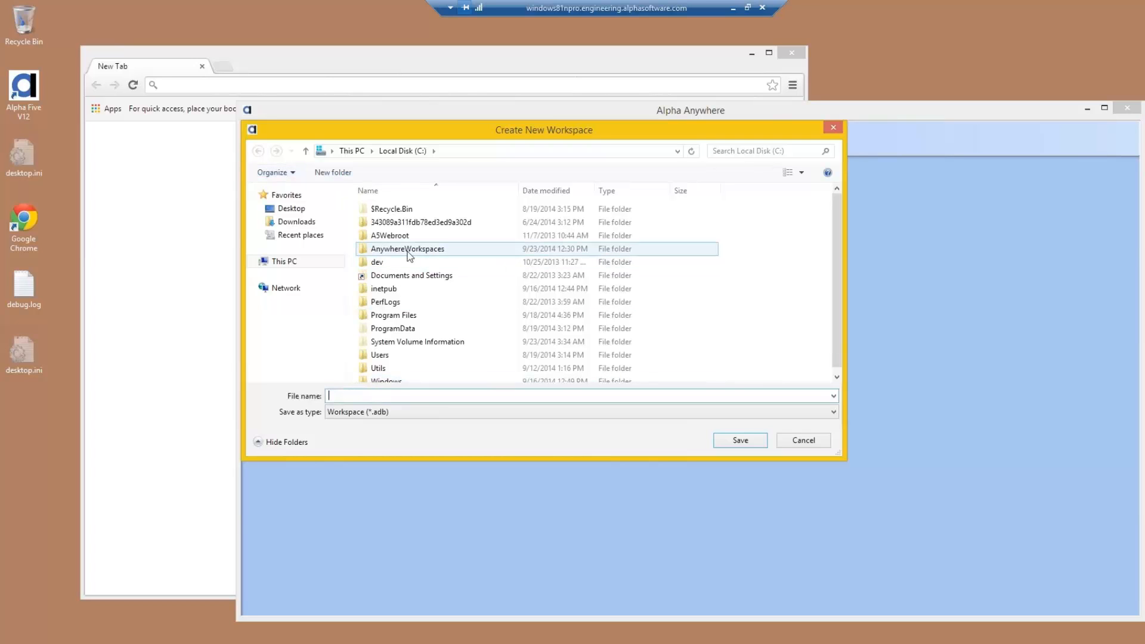
{"action": "double_click", "coordinate": [408, 249]}
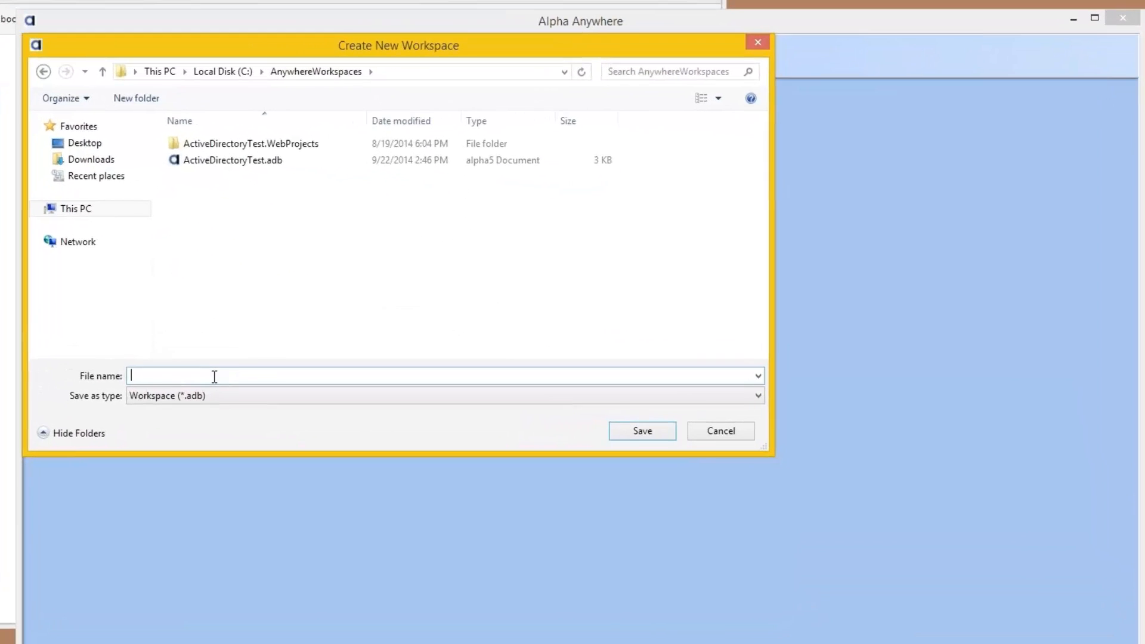
{"action": "type", "text": "IISWebinar"}
{"action": "key", "text": "Return"}
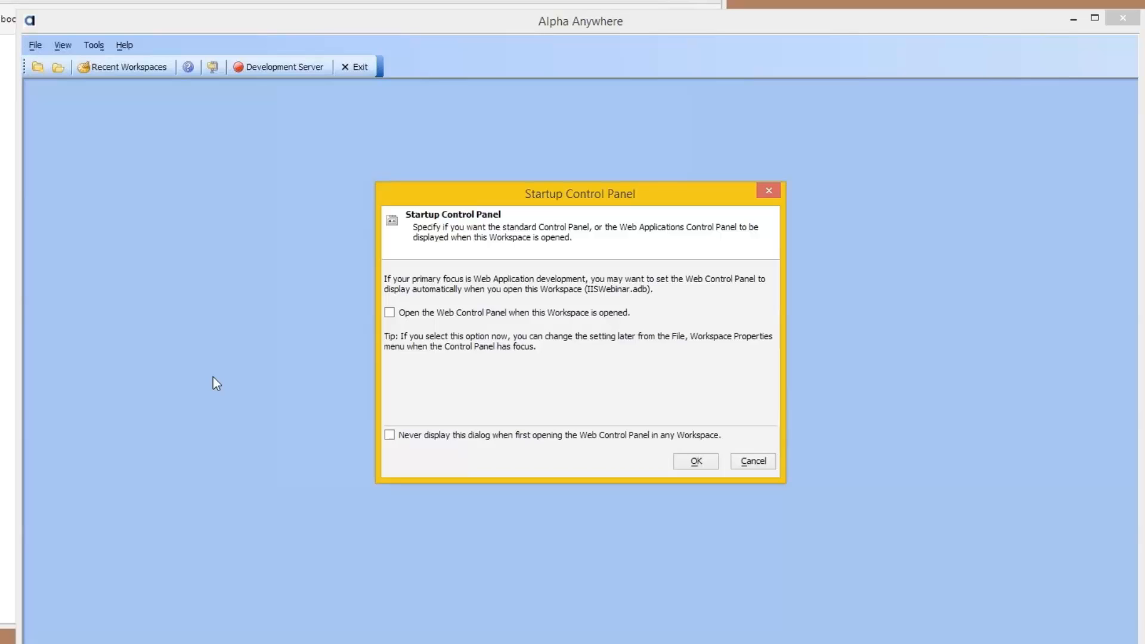
{"action": "left_click", "coordinate": [389, 312]}
{"action": "left_click", "coordinate": [696, 461]}
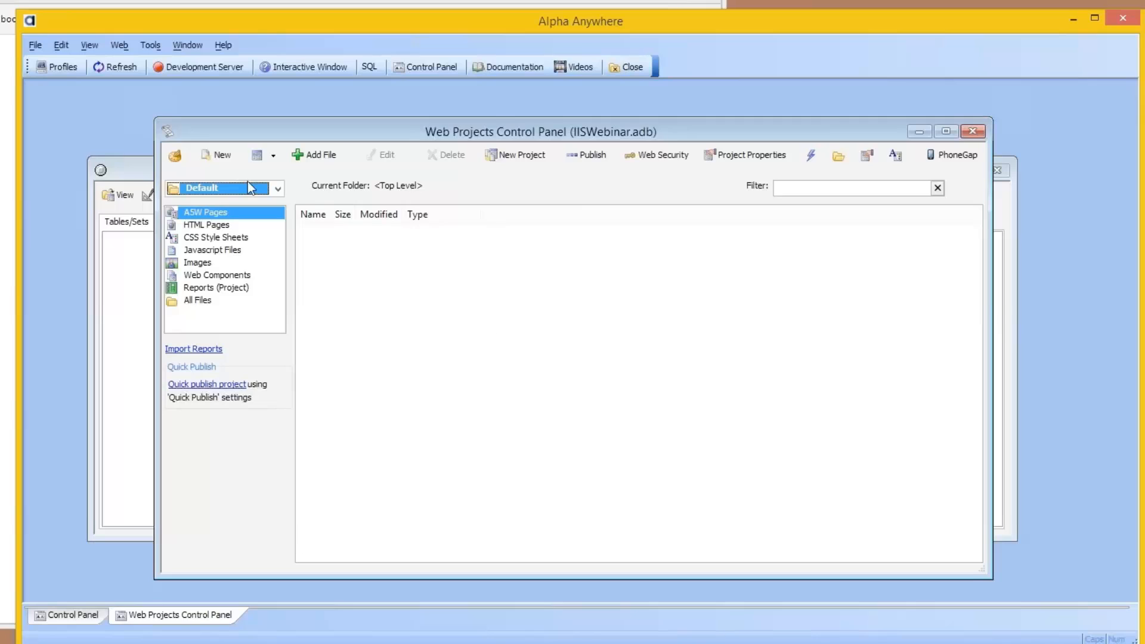
Step: Create a new blank A5W page in the Default web project
{"action": "left_click", "coordinate": [221, 155]}
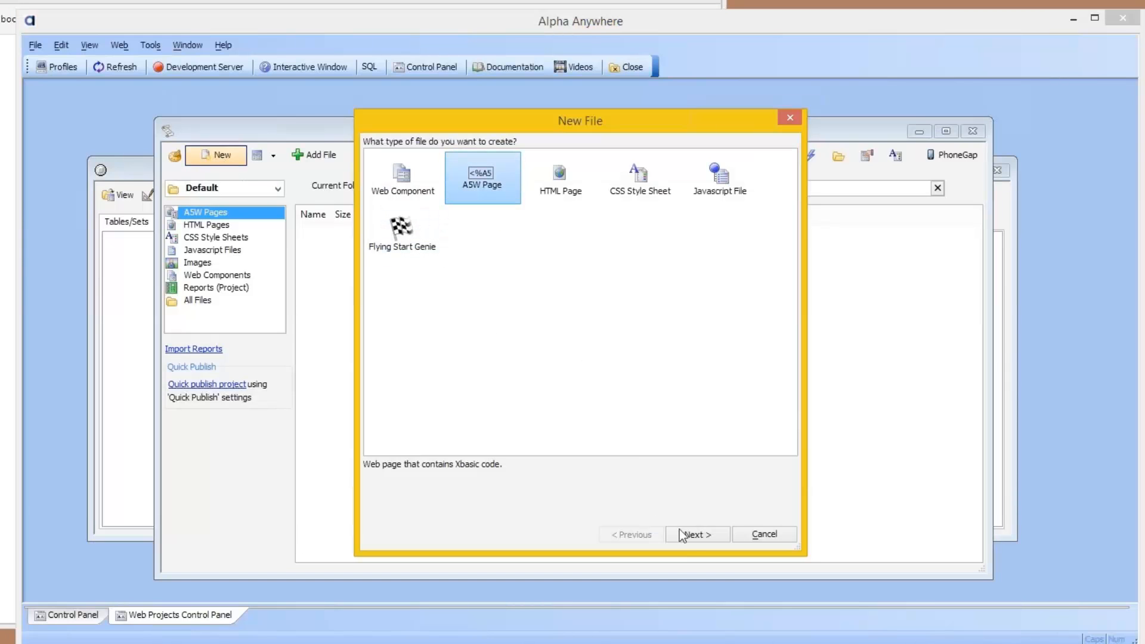
{"action": "left_click", "coordinate": [695, 535]}
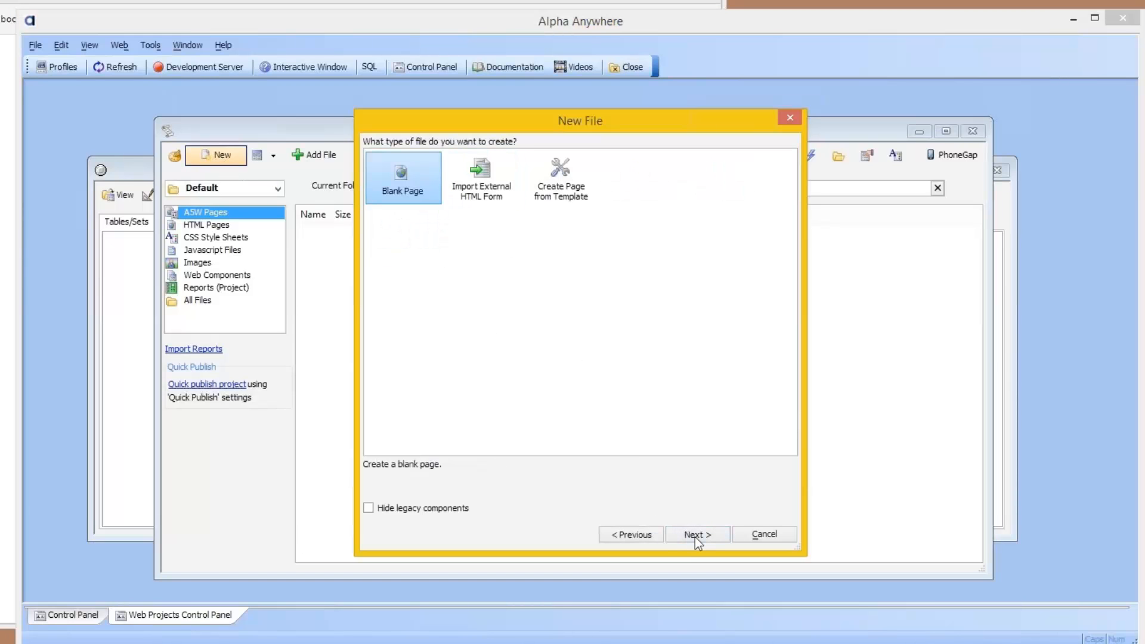
{"action": "left_click", "coordinate": [695, 535]}
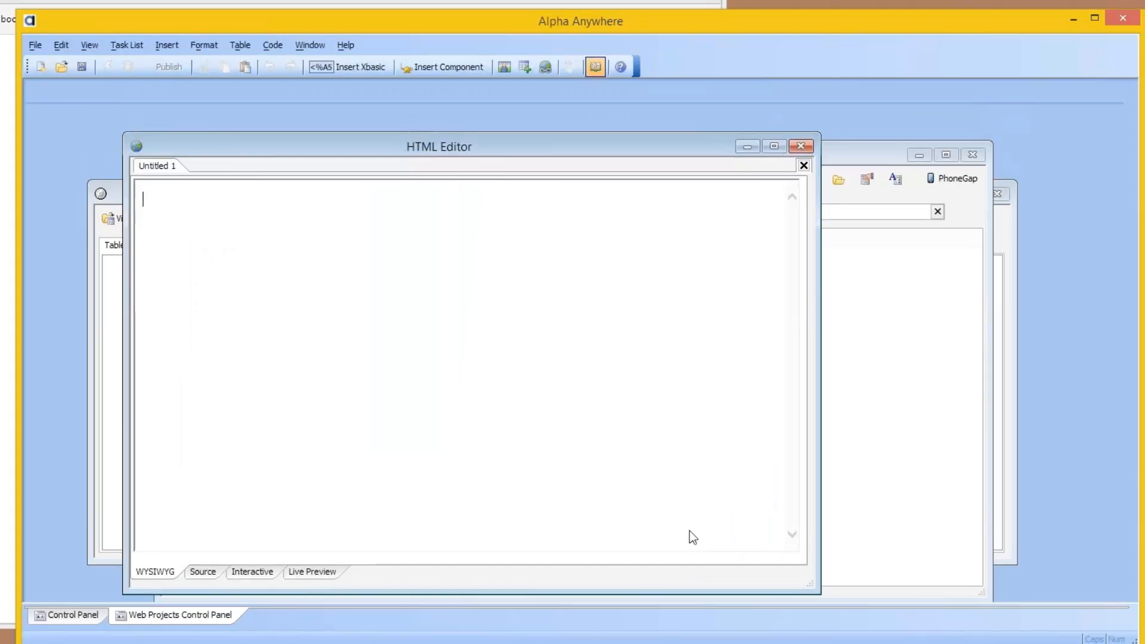
Step: In the page's HTML source, replace the body paragraph's &nbsp; placeholder with "Hello from IIS!"
{"action": "left_click", "coordinate": [210, 572]}
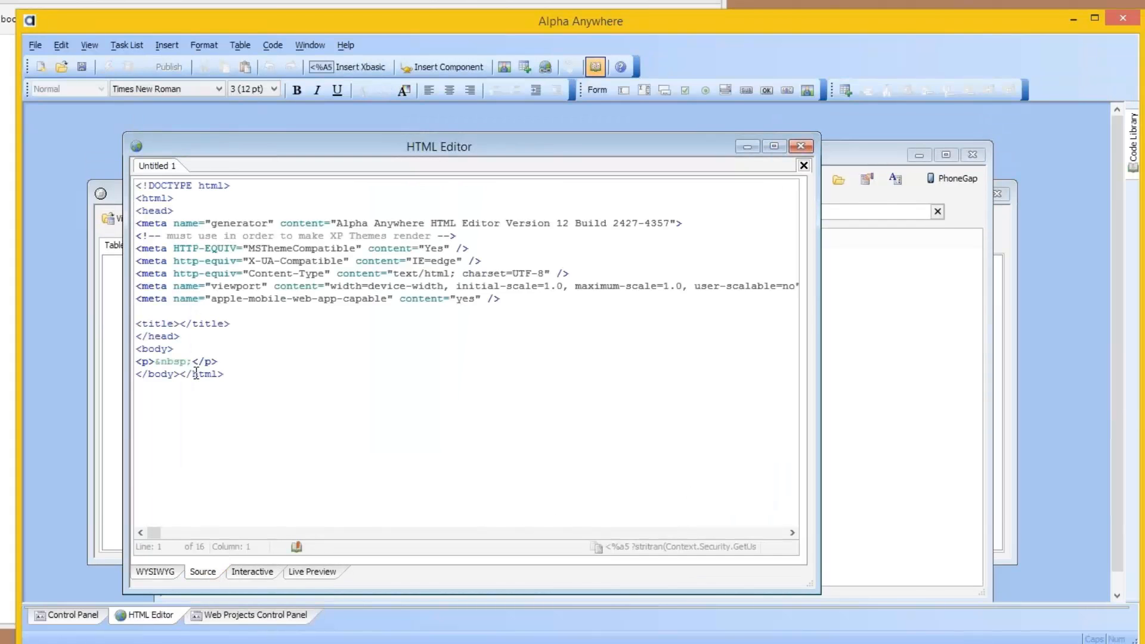
{"action": "left_click_drag", "start_coordinate": [162, 358], "coordinate": [155, 358]}
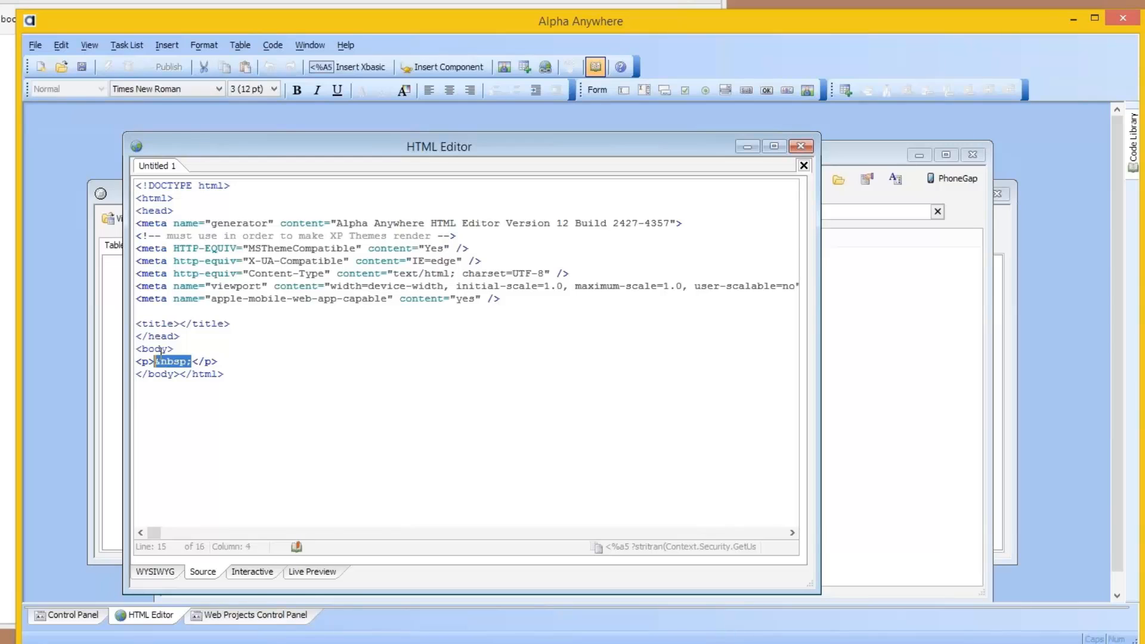
{"action": "type", "text": "Hello from "}
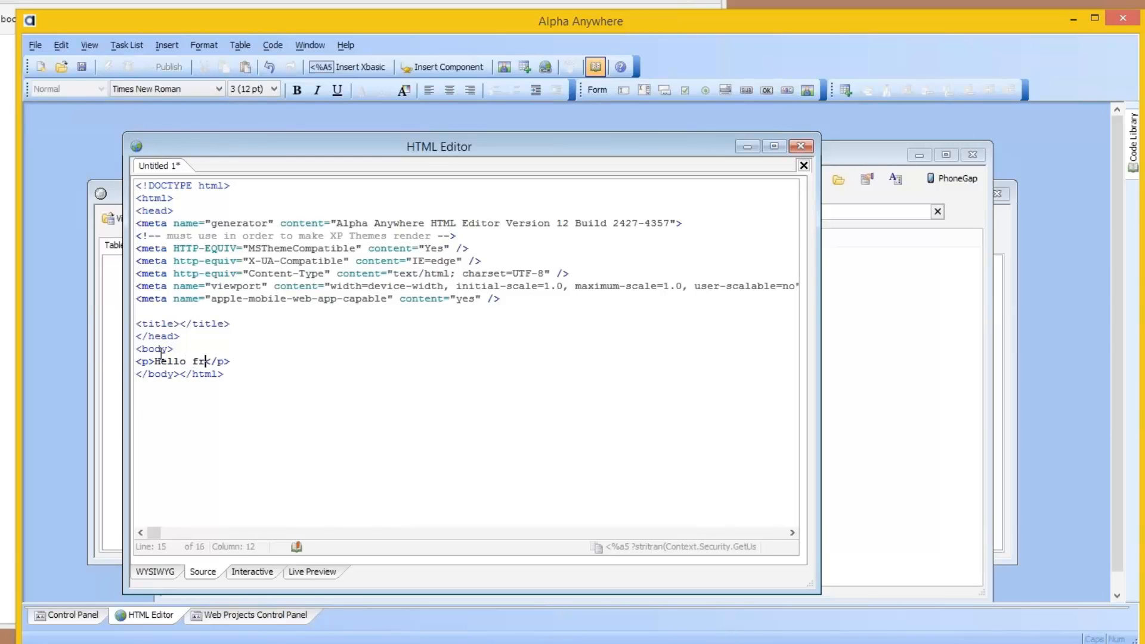
{"action": "type", "text": "IIS!"}
Step: Close the HTML editor and save the page in the Default project as hello
{"action": "left_click", "coordinate": [799, 147]}
{"action": "key", "text": "Return"}
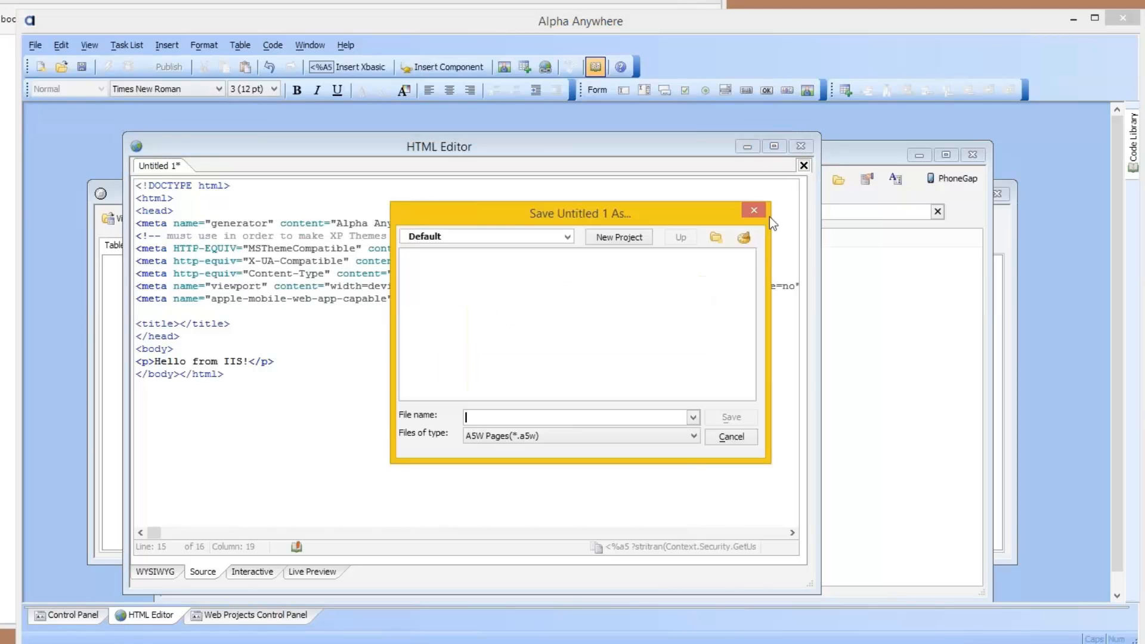
{"action": "type", "text": "hello"}
{"action": "key", "text": "Return"}
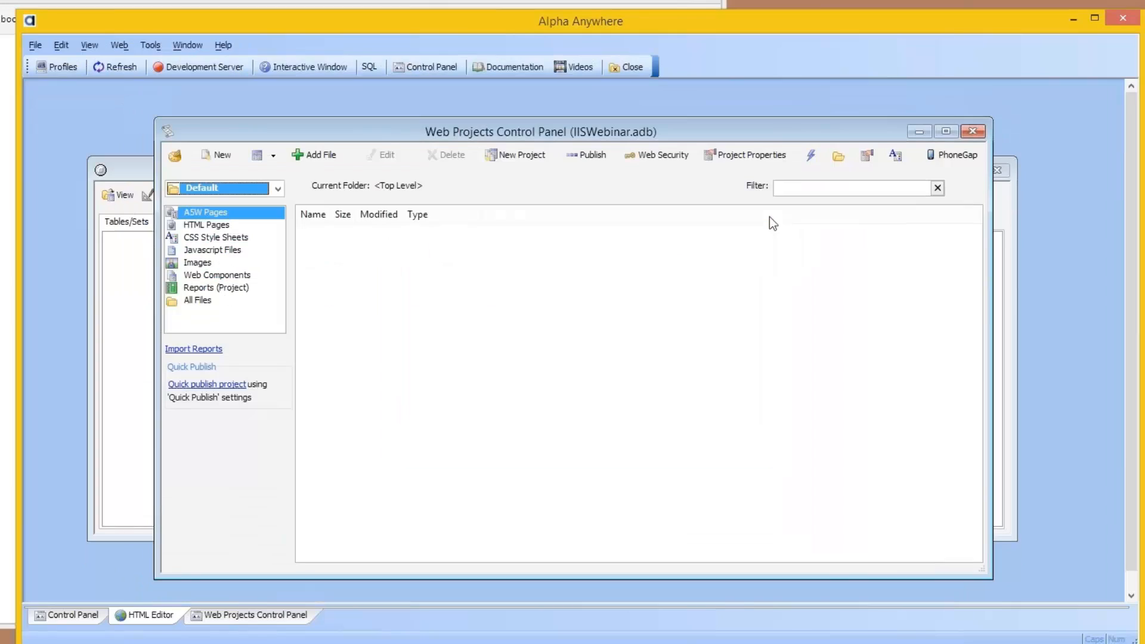
Step: Set the web project's default page to hello.a5w in the run-time project properties
{"action": "left_click", "coordinate": [754, 156]}
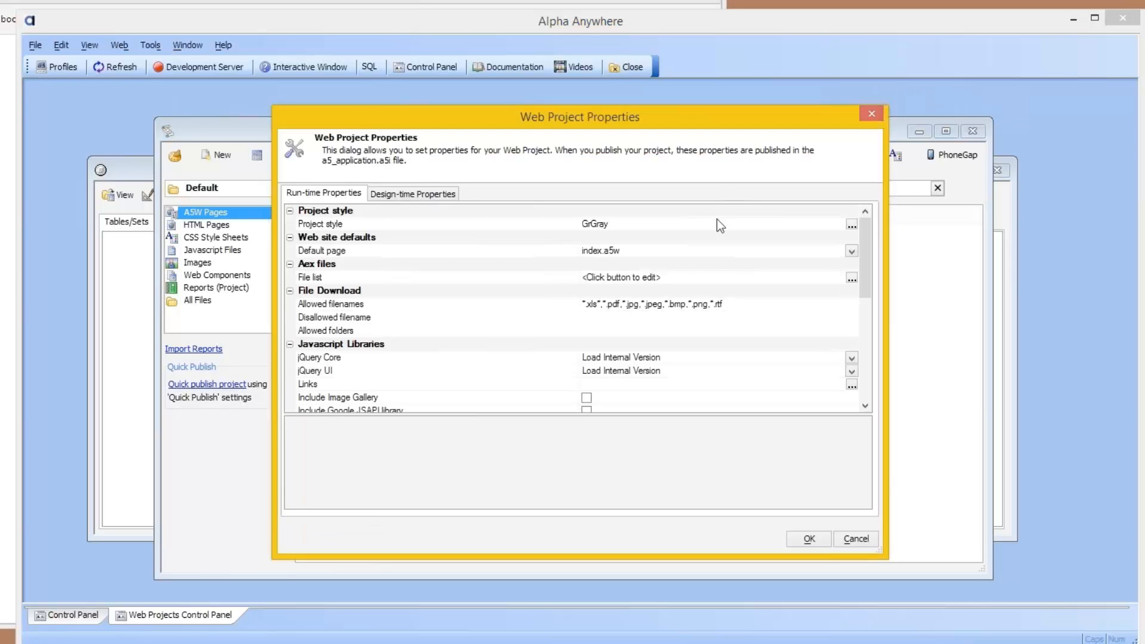
{"action": "left_click", "coordinate": [850, 251]}
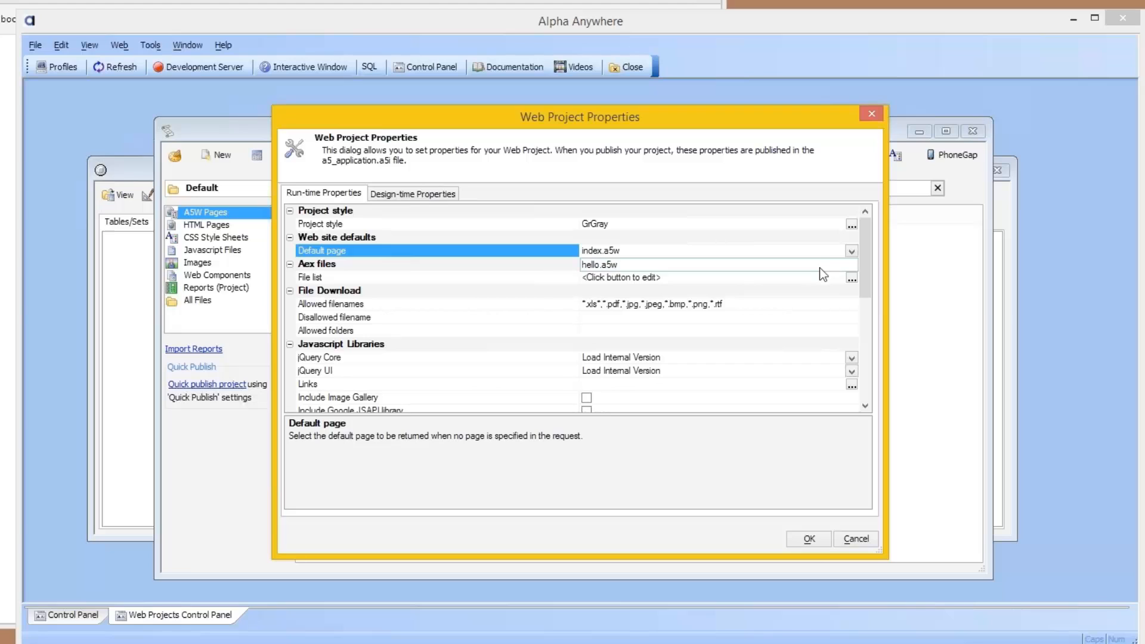
{"action": "left_click", "coordinate": [821, 264]}
{"action": "left_click", "coordinate": [809, 539]}
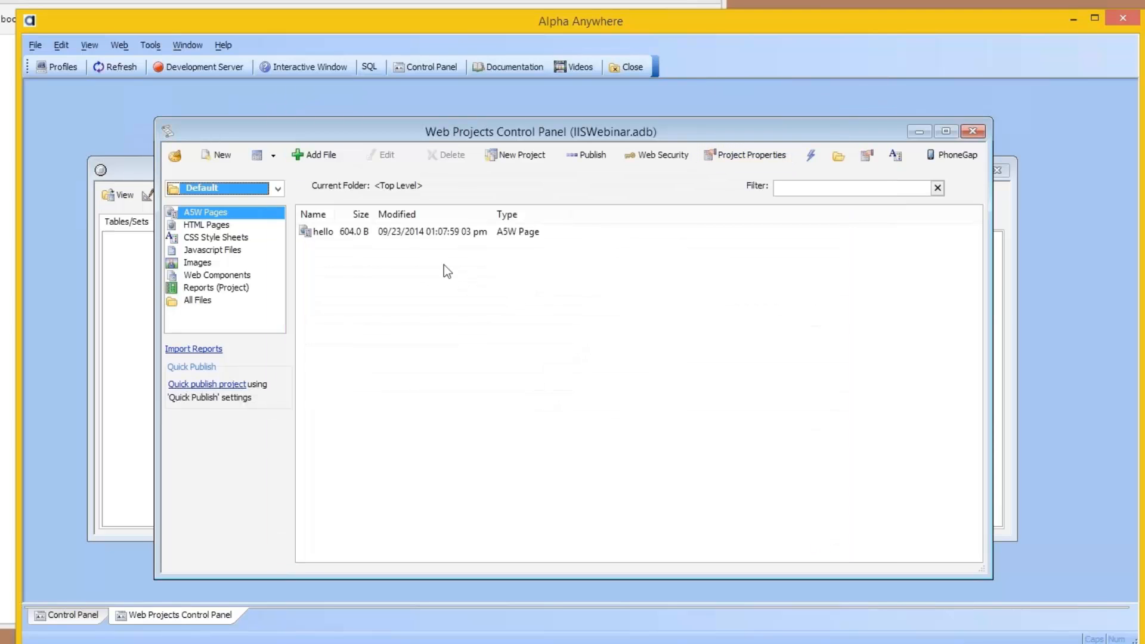
Step: Add a new web project publishing profile that targets IIS
{"action": "left_click", "coordinate": [62, 67]}
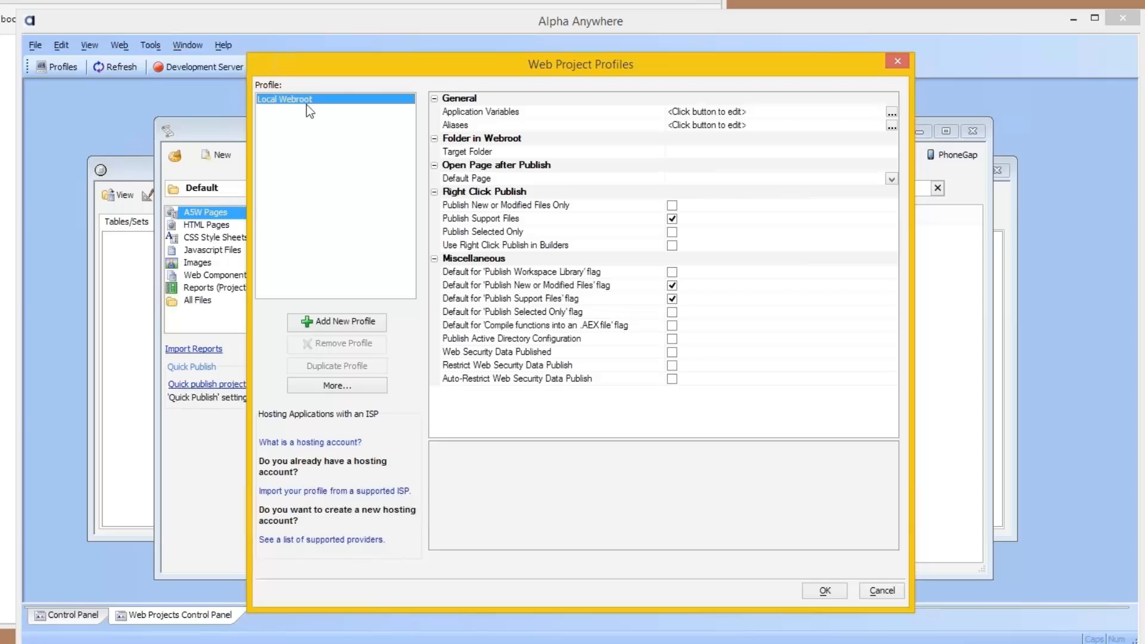
{"action": "left_click", "coordinate": [331, 325]}
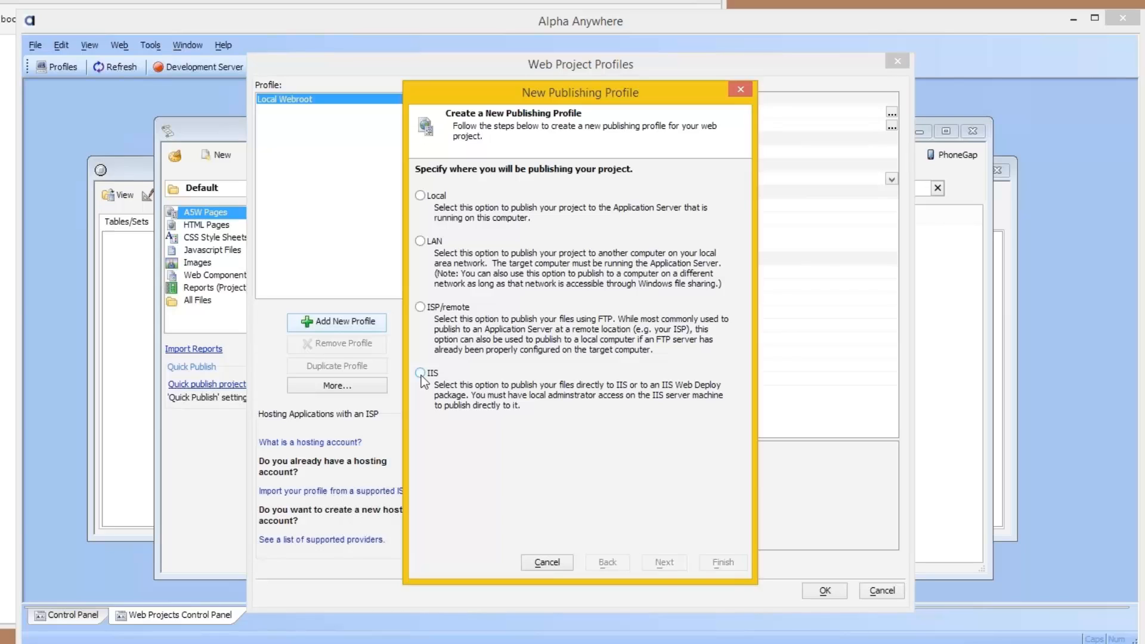
{"action": "left_click", "coordinate": [421, 375]}
{"action": "left_click", "coordinate": [663, 563]}
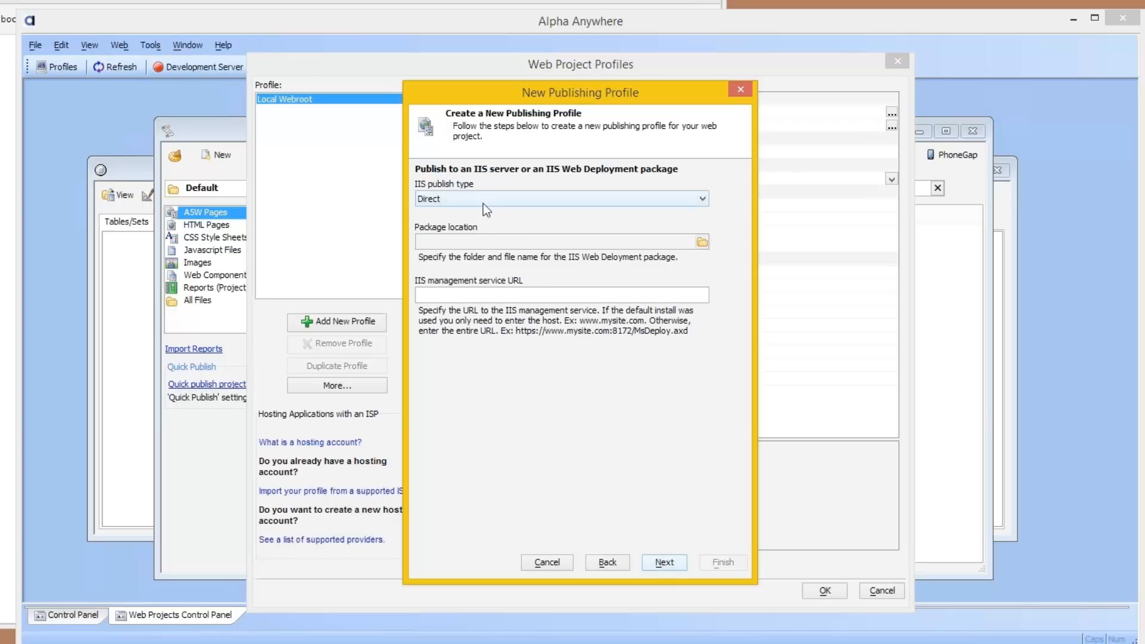
Step: Keep the Direct publish type, set the IIS management service URL to cleanws2012.engineering.alphasoftware.com, and continue to the site and application details
{"action": "left_click", "coordinate": [486, 298]}
{"action": "type", "text": "dl"}
{"action": "type", "text": "ean"}
{"action": "type", "text": "ws2012."}
{"action": "type", "text": "engineering."}
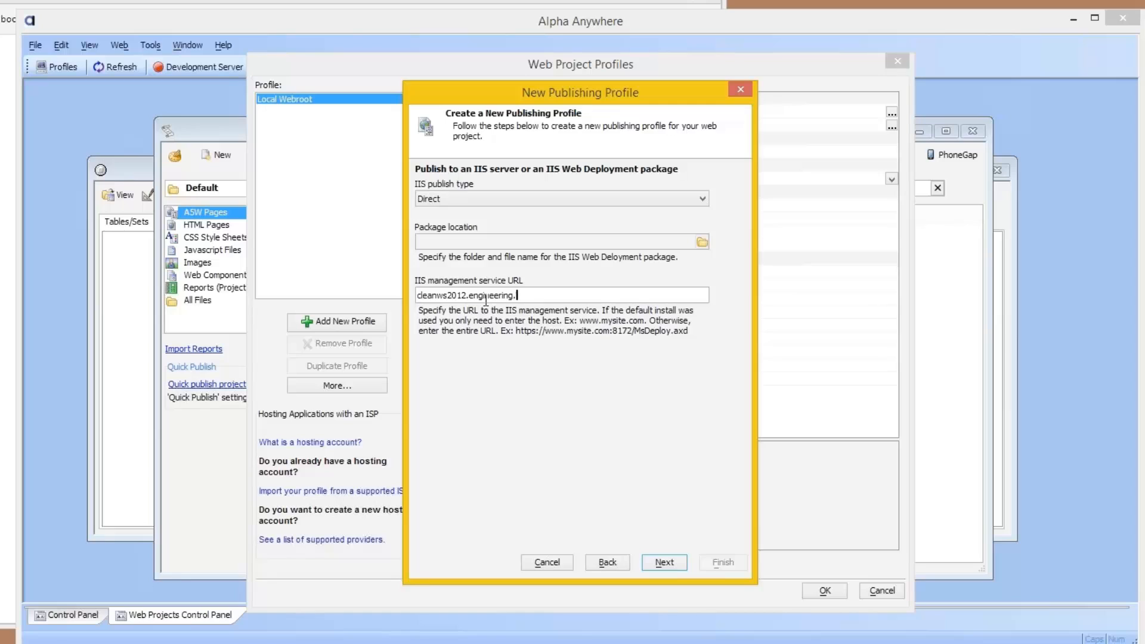
{"action": "type", "text": "alphasoftware.com"}
{"action": "left_click", "coordinate": [663, 564]}
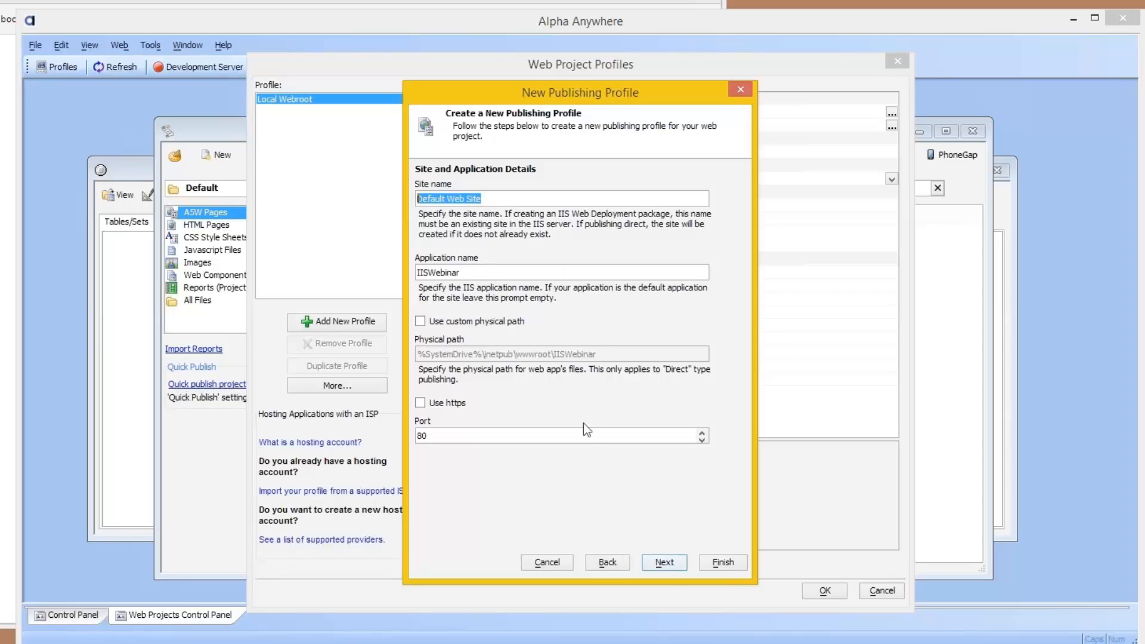
Step: Complete the publishing profile wizard with the default site, application, grid cache, private application pool, Windows authentication and server location settings
{"action": "left_click", "coordinate": [664, 562]}
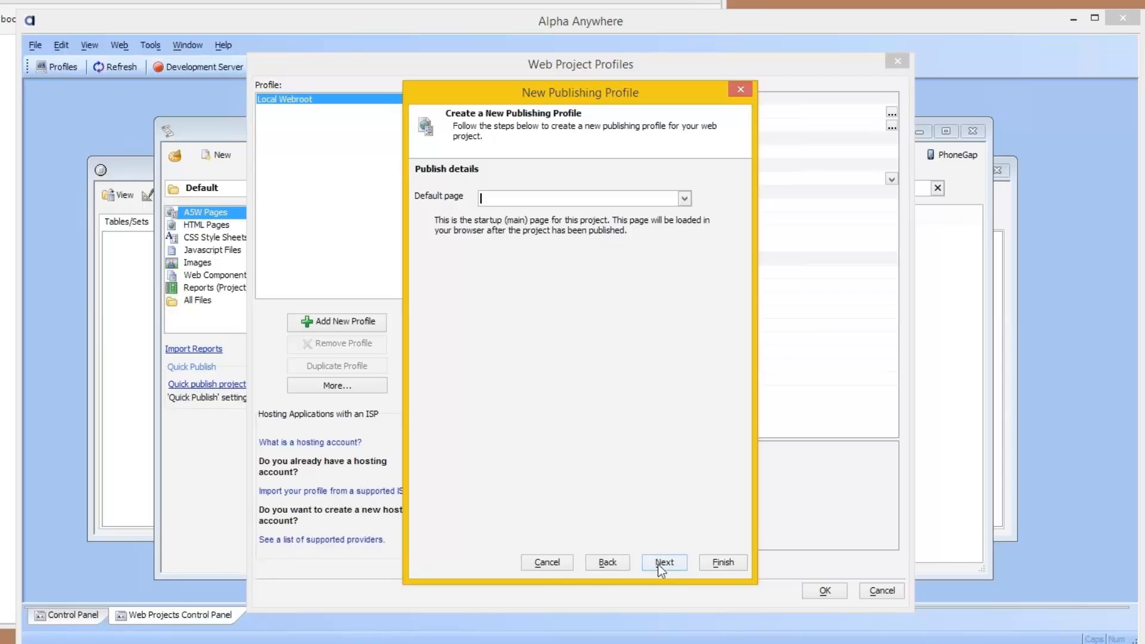
{"action": "left_click", "coordinate": [663, 562]}
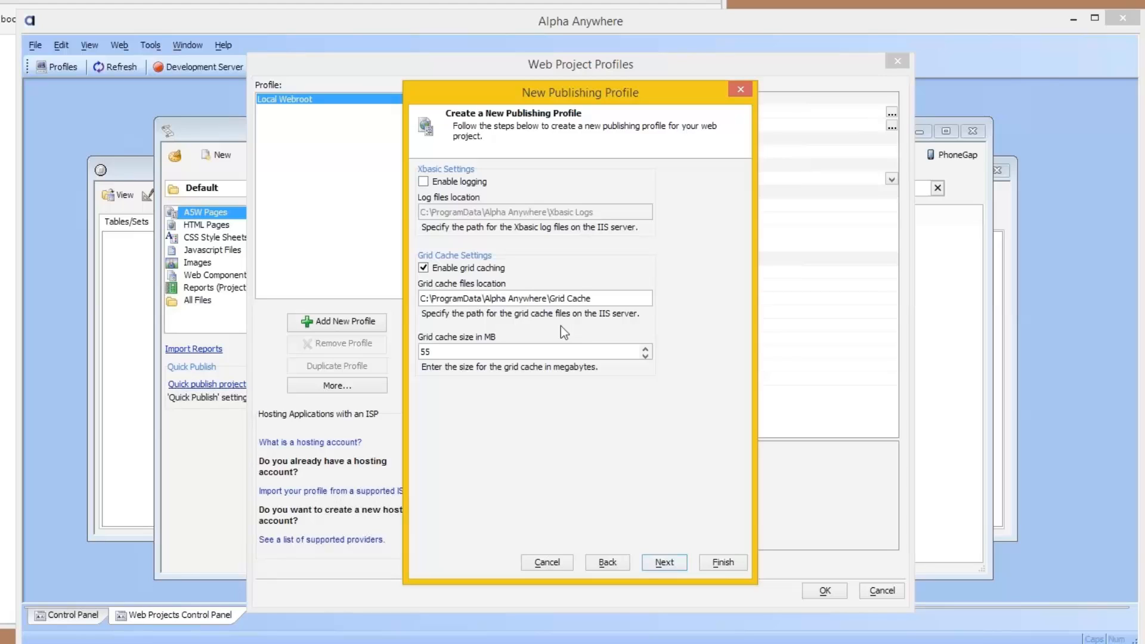
{"action": "left_click", "coordinate": [662, 562]}
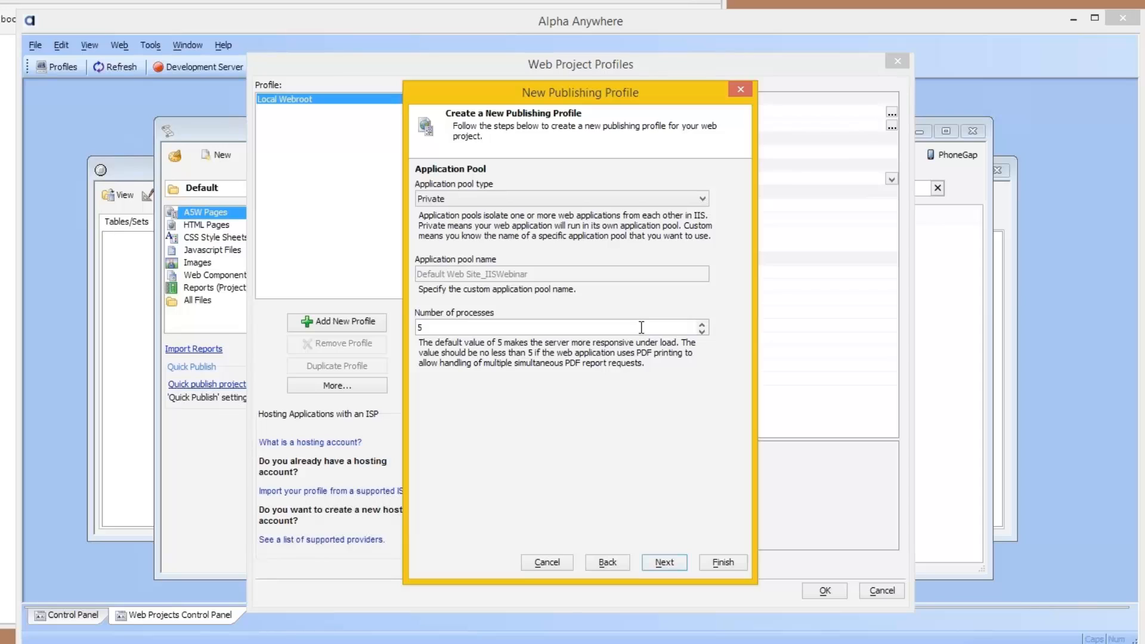
{"action": "left_click", "coordinate": [621, 326]}
{"action": "left_click", "coordinate": [656, 564]}
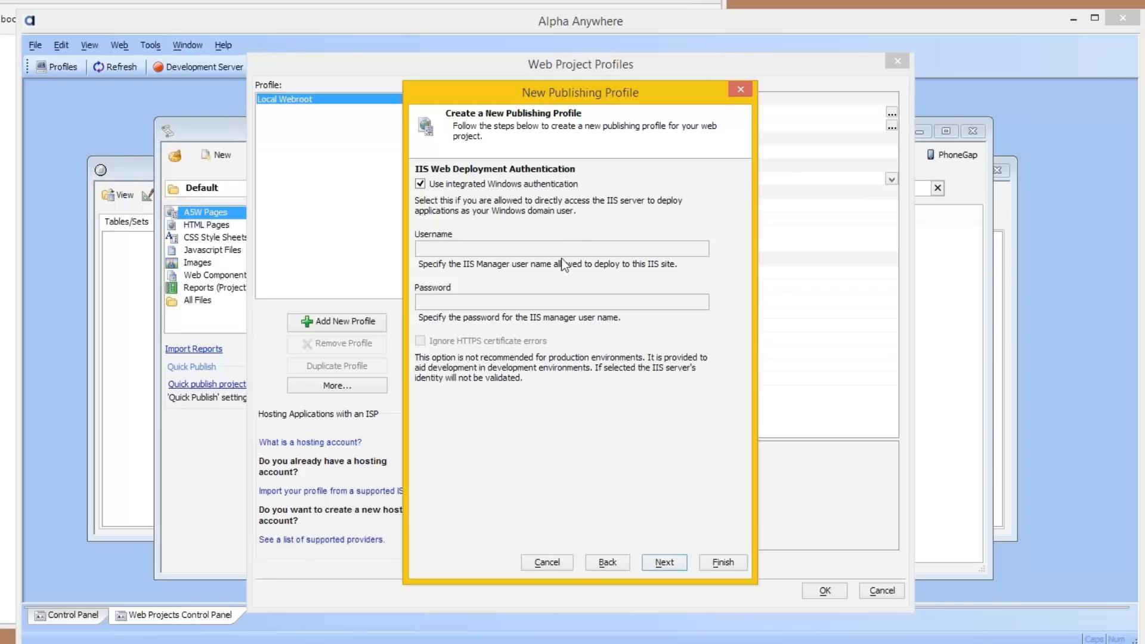
{"action": "left_click", "coordinate": [670, 563]}
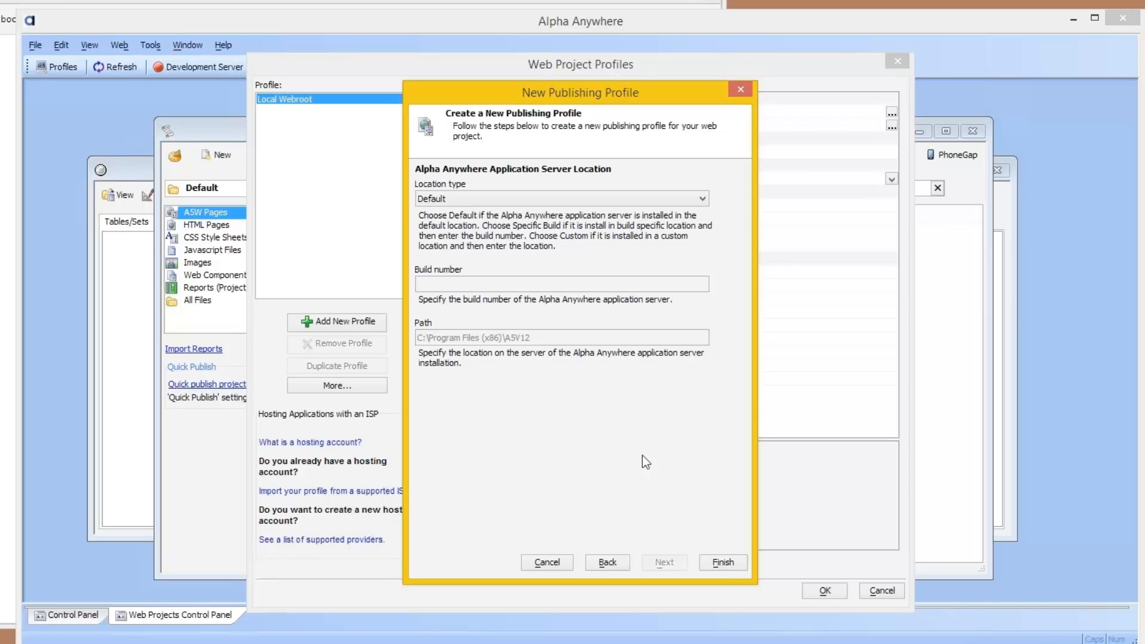
{"action": "left_click", "coordinate": [723, 562]}
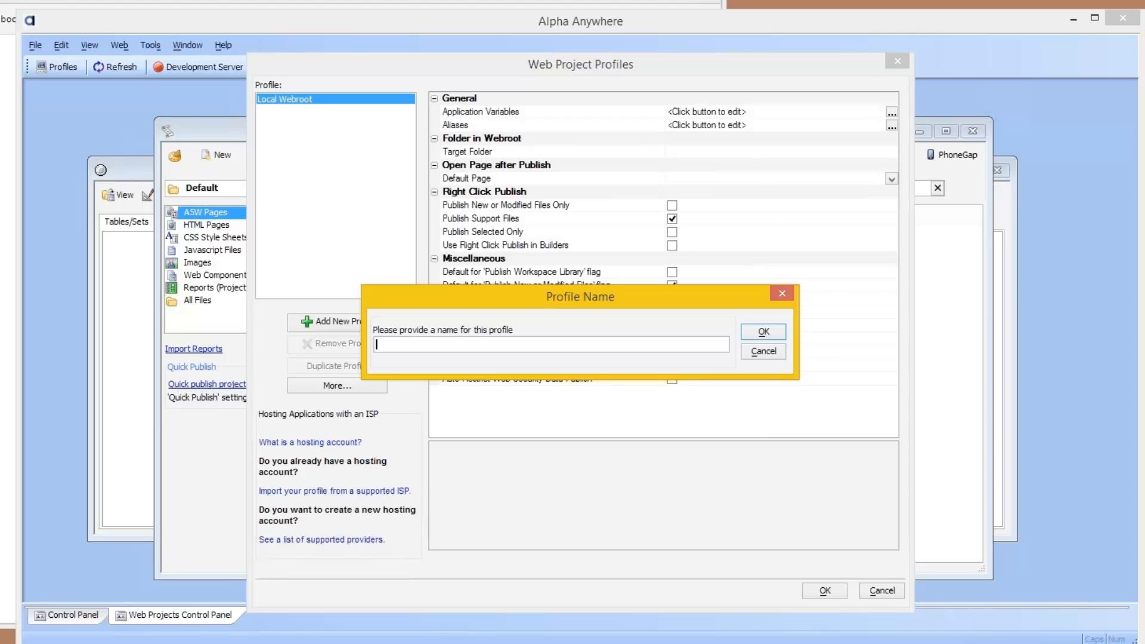
Step: Name the new publishing profile cleanws2012 and save the web project profiles
{"action": "type", "text": "cleanws2012"}
{"action": "key", "text": "Return"}
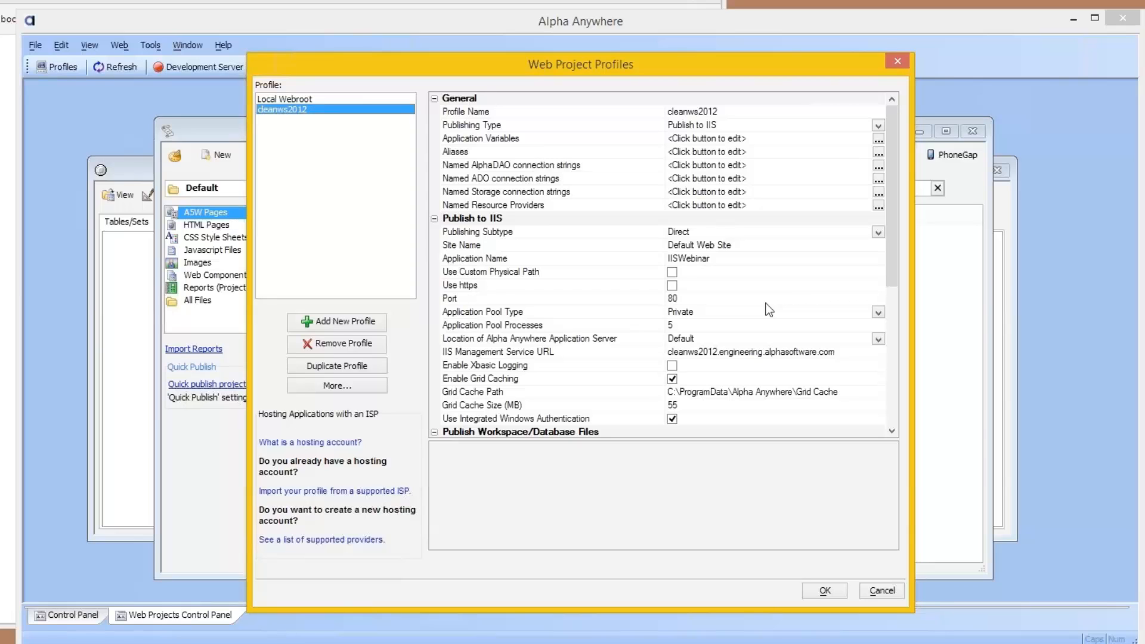
{"action": "left_click", "coordinate": [823, 591]}
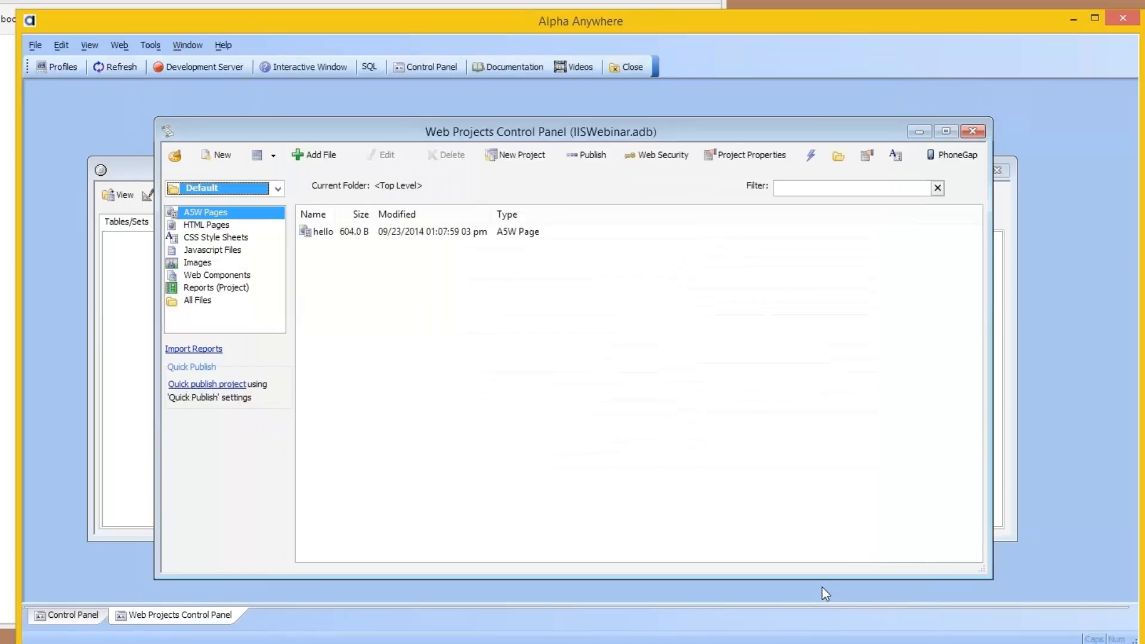
Step: Publish the Default web project with the cleanws2012 profile, accepting the list of files to publish
{"action": "left_click", "coordinate": [581, 159]}
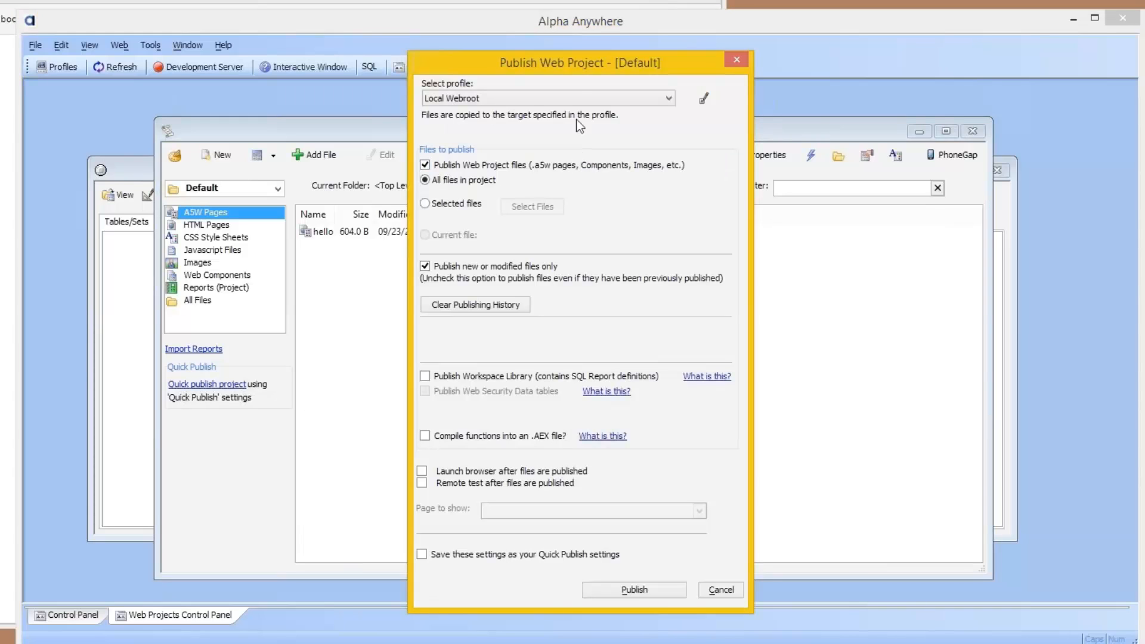
{"action": "left_click", "coordinate": [582, 97]}
{"action": "left_click", "coordinate": [560, 123]}
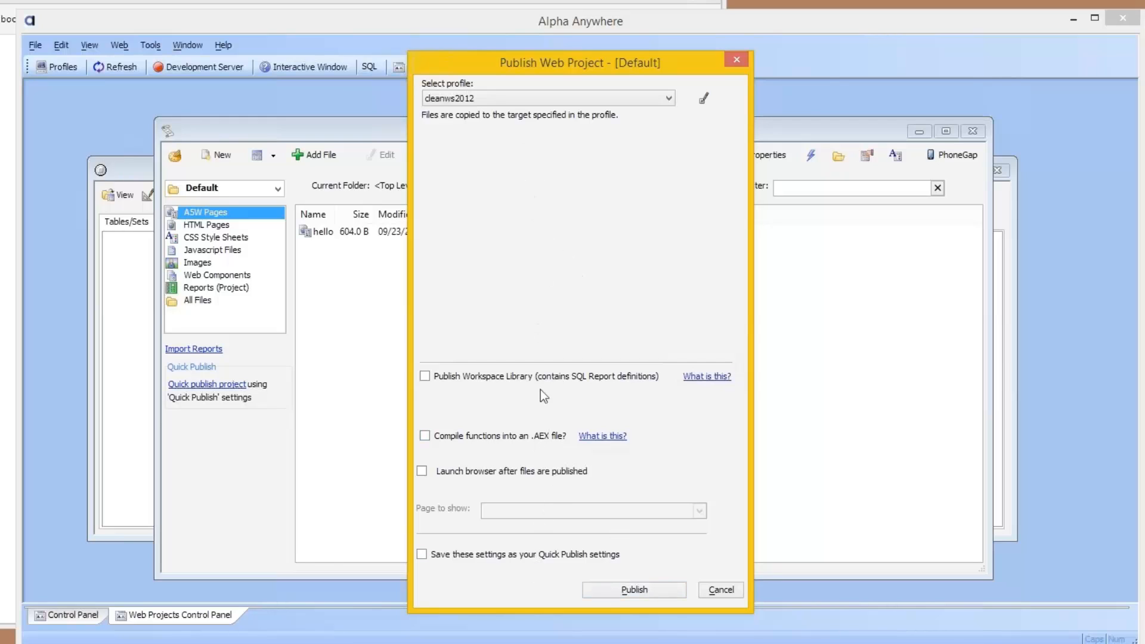
{"action": "left_click", "coordinate": [624, 590]}
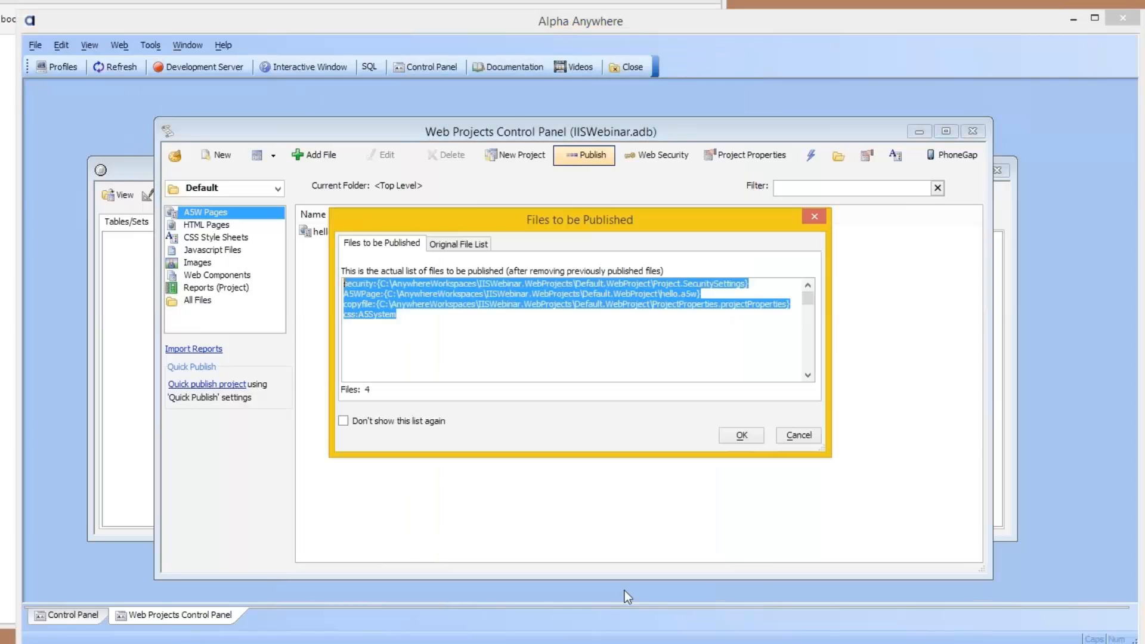
{"action": "left_click", "coordinate": [746, 433]}
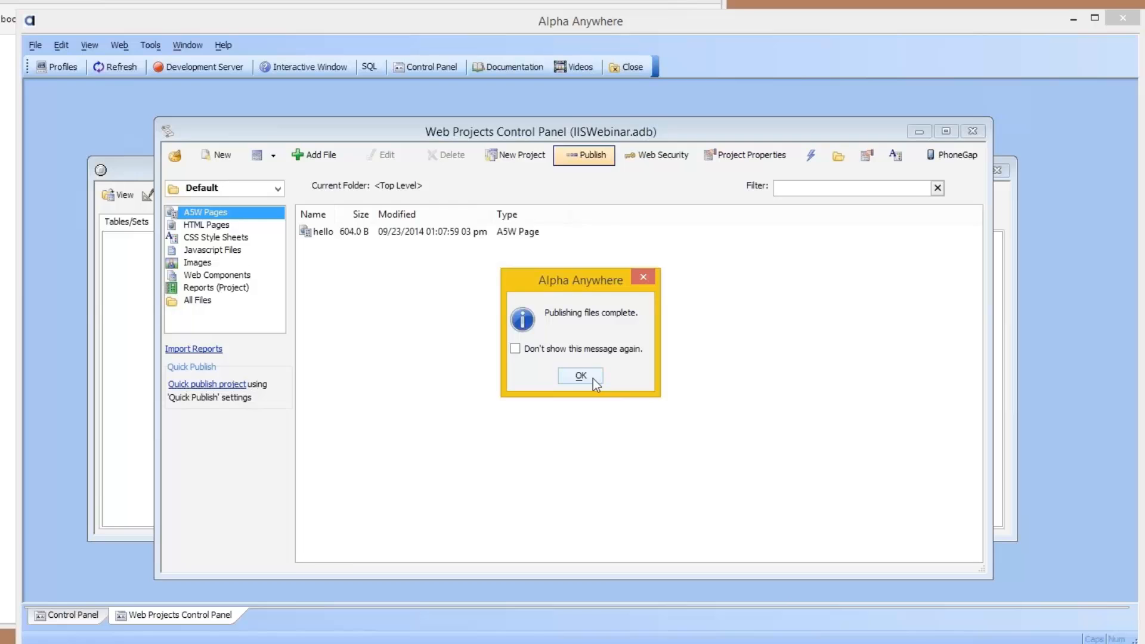
{"action": "left_click", "coordinate": [593, 378]}
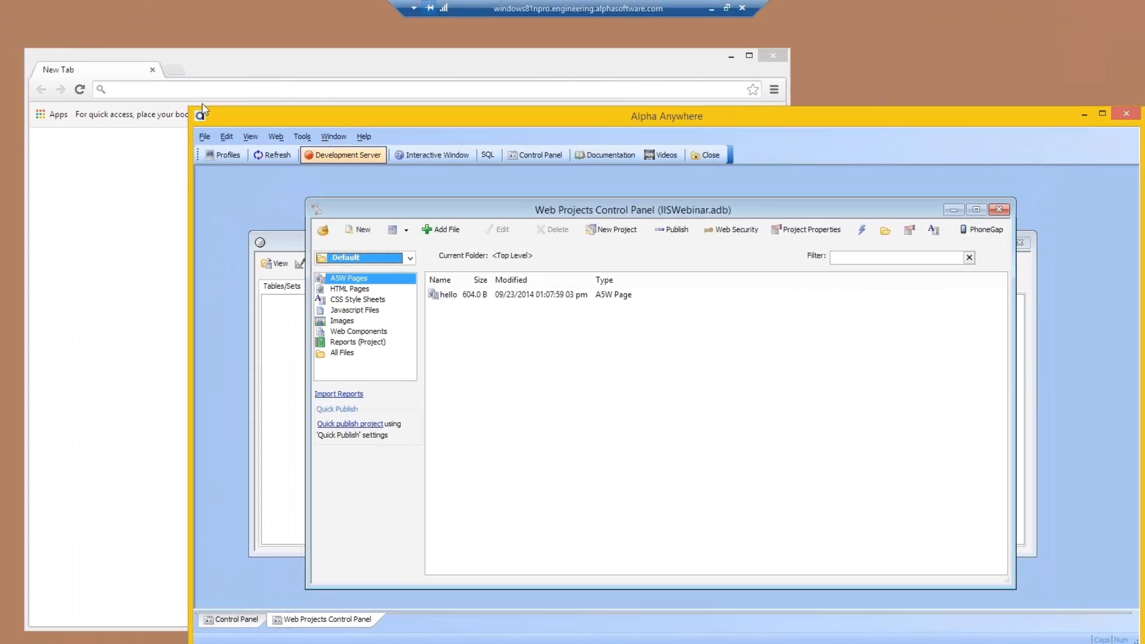
{"action": "left_click", "coordinate": [198, 96]}
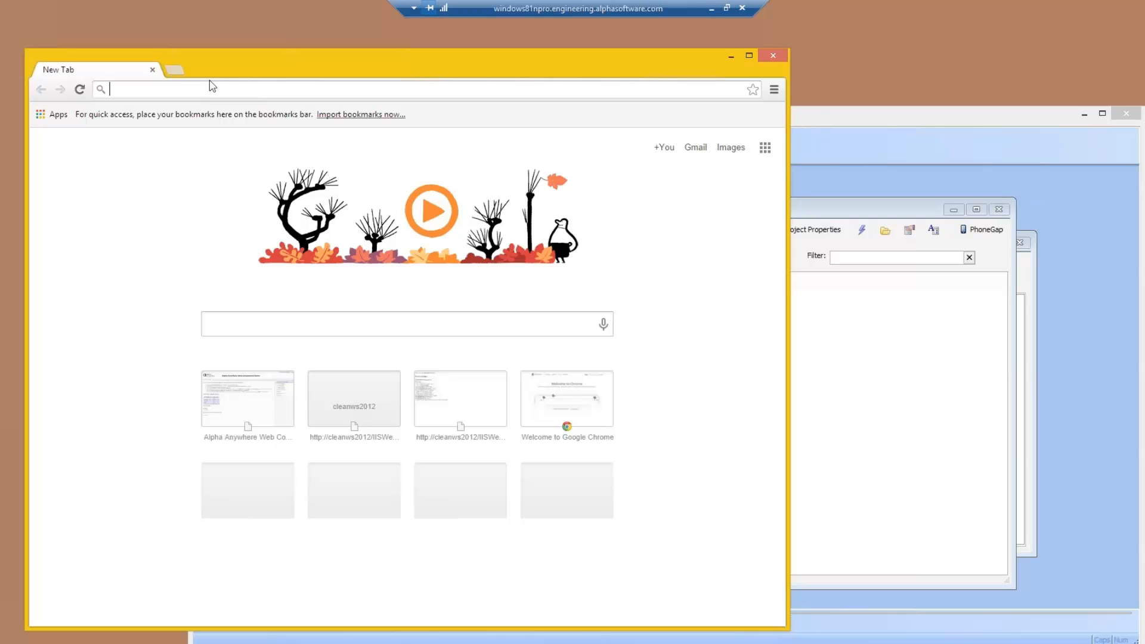
{"action": "type", "text": "http://cleanws2012/AppServerDemo"}
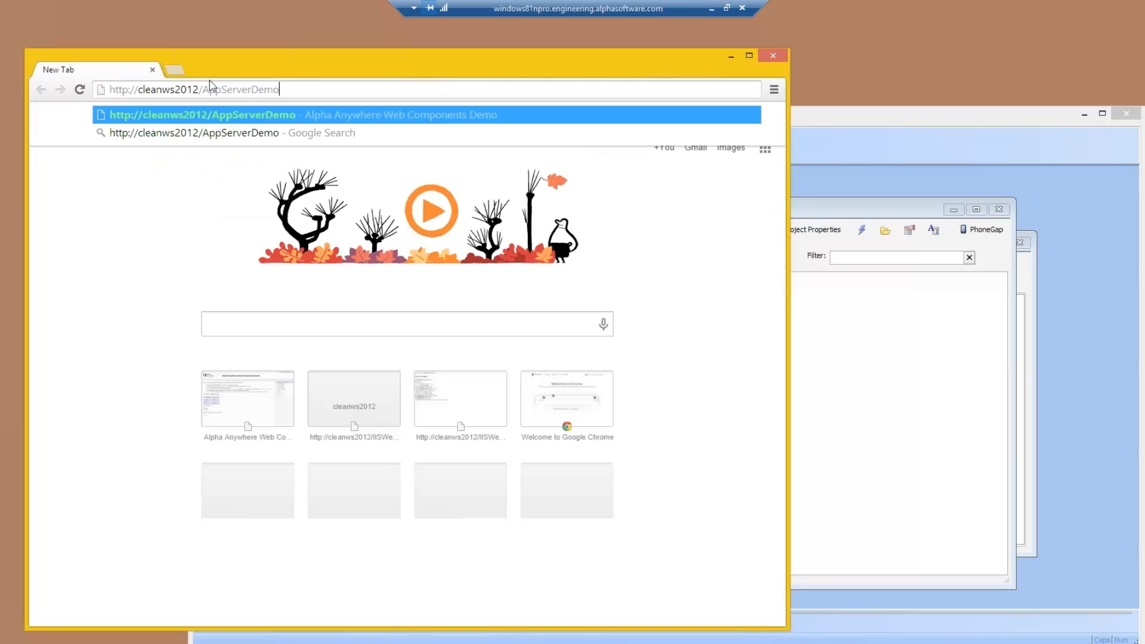
{"action": "key", "text": "BackSpace"}
{"action": "key", "text": "BackSpace"}
{"action": "key", "text": "BackSpace"}
{"action": "key", "text": "BackSpace"}
{"action": "key", "text": "BackSpace"}
{"action": "key", "text": "BackSpace"}
{"action": "key", "text": "BackSpace"}
{"action": "key", "text": "BackSpace"}
{"action": "key", "text": "BackSpace"}
{"action": "key", "text": "BackSpace"}
{"action": "key", "text": "BackSpace"}
{"action": "key", "text": "BackSpace"}
{"action": "key", "text": "BackSpace"}
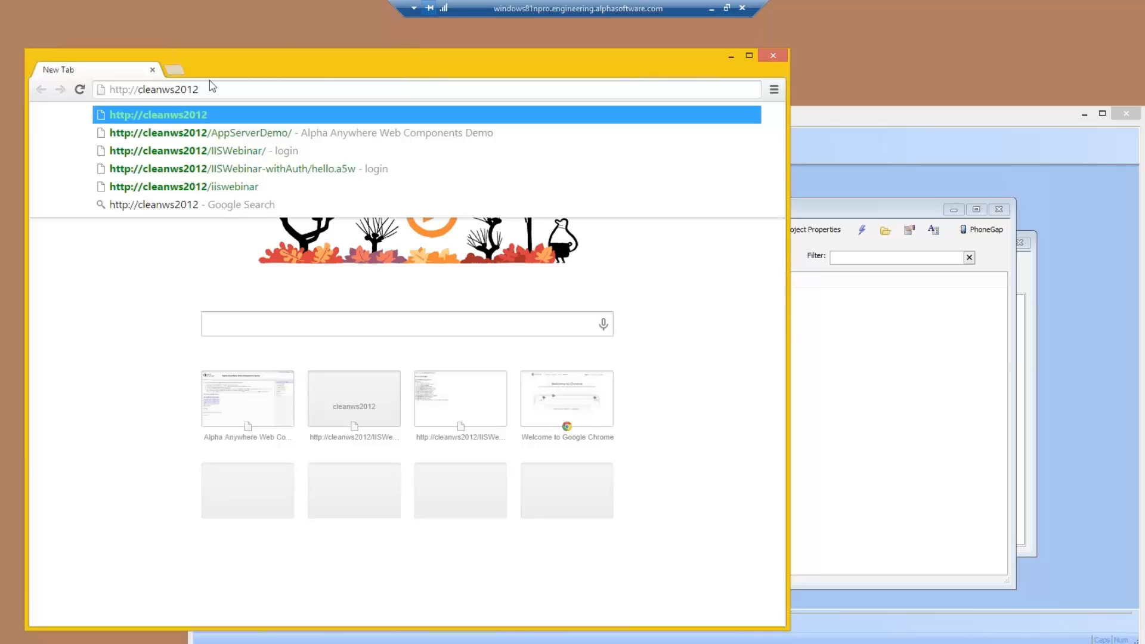
{"action": "type", "text": "/ii"}
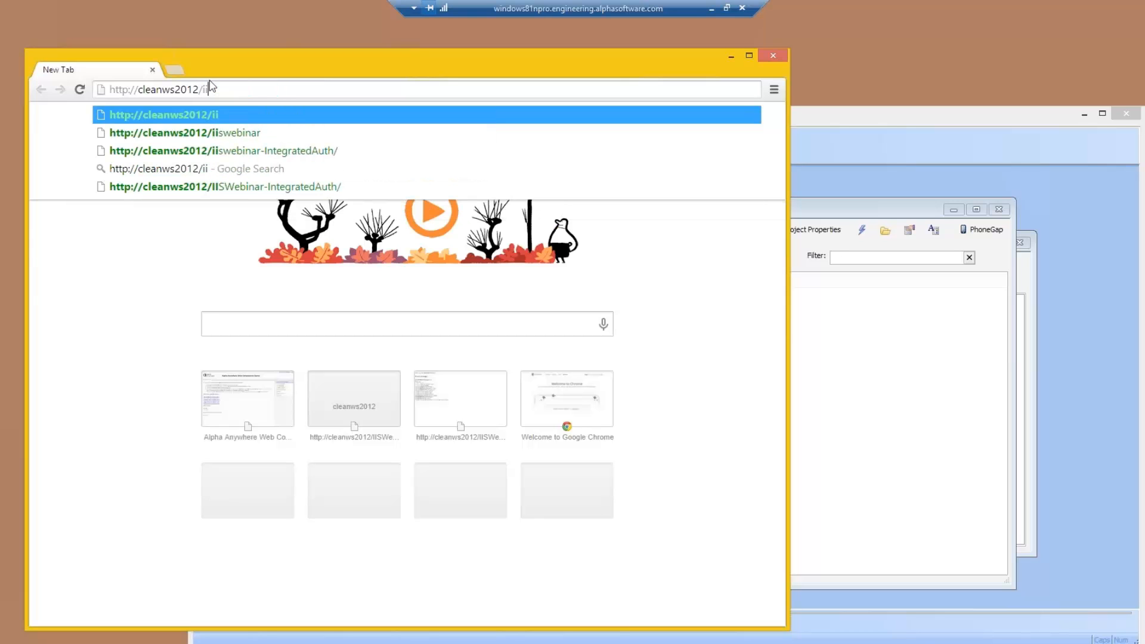
{"action": "type", "text": "swebinar"}
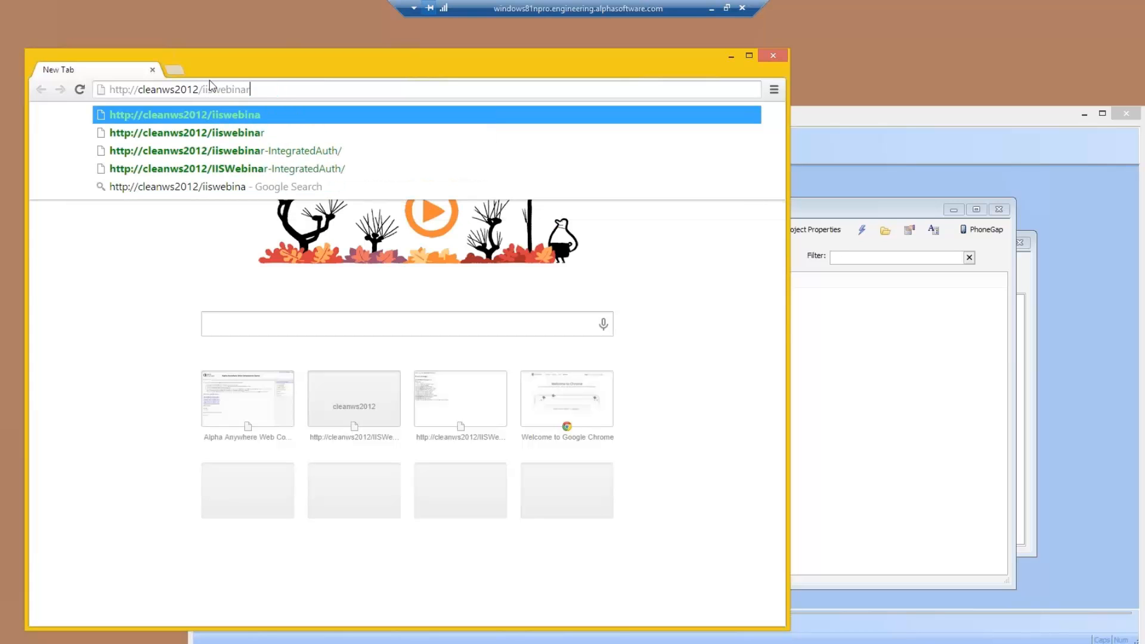
{"action": "key", "text": "Return"}
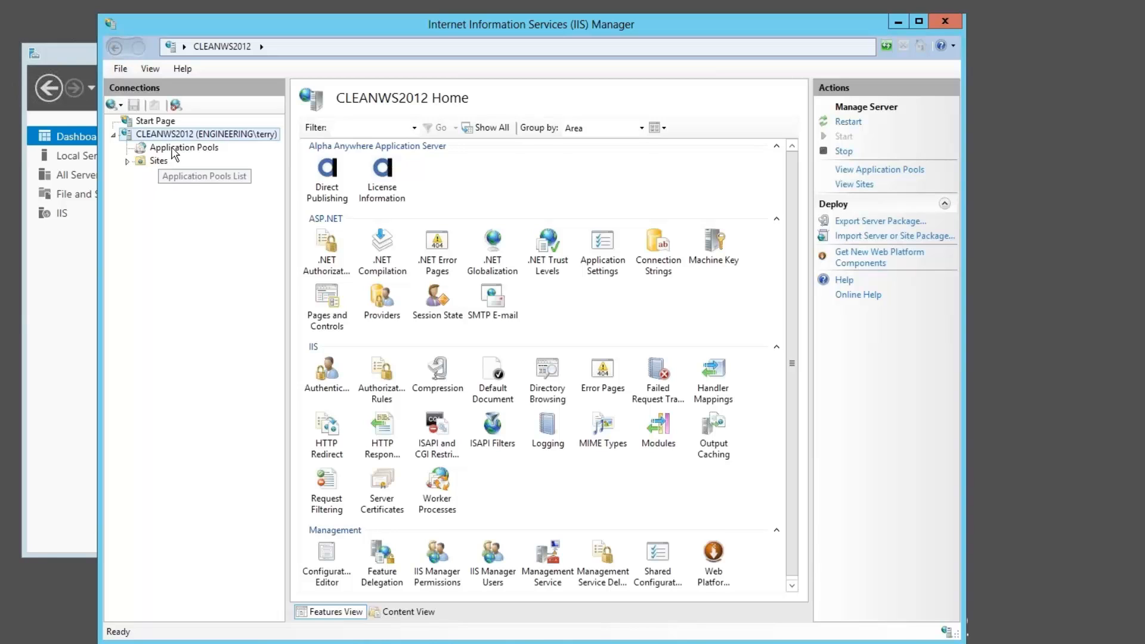
Step: In IIS Manager, check the CLEANWS2012 application pools and the IISWebinar application under Default Web Site
{"action": "left_click", "coordinate": [175, 149]}
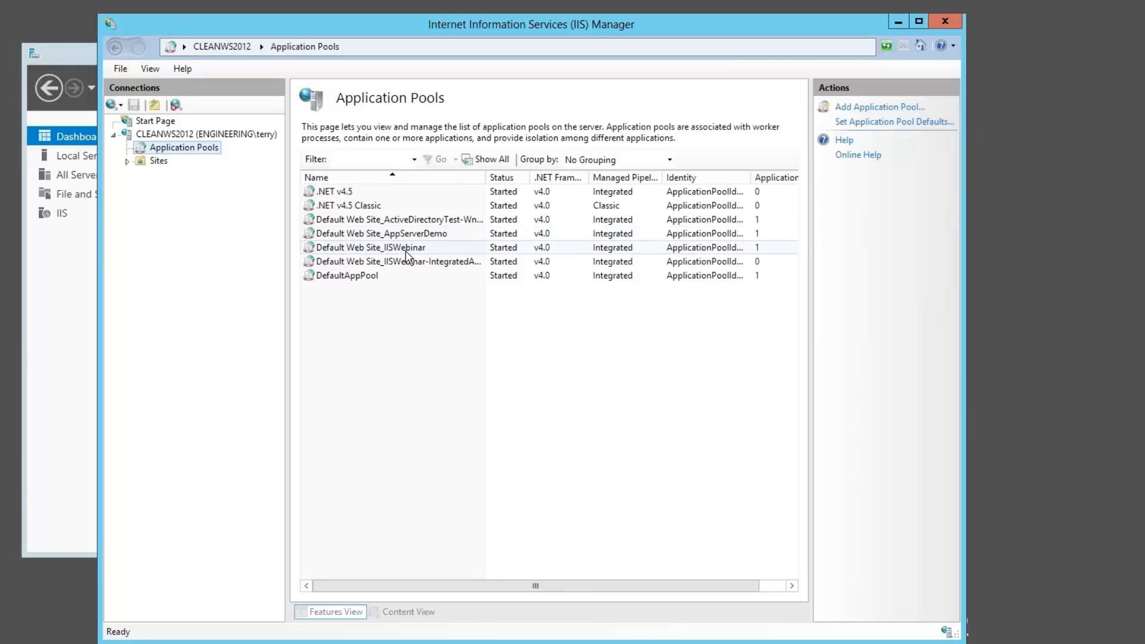
{"action": "left_click", "coordinate": [127, 161]}
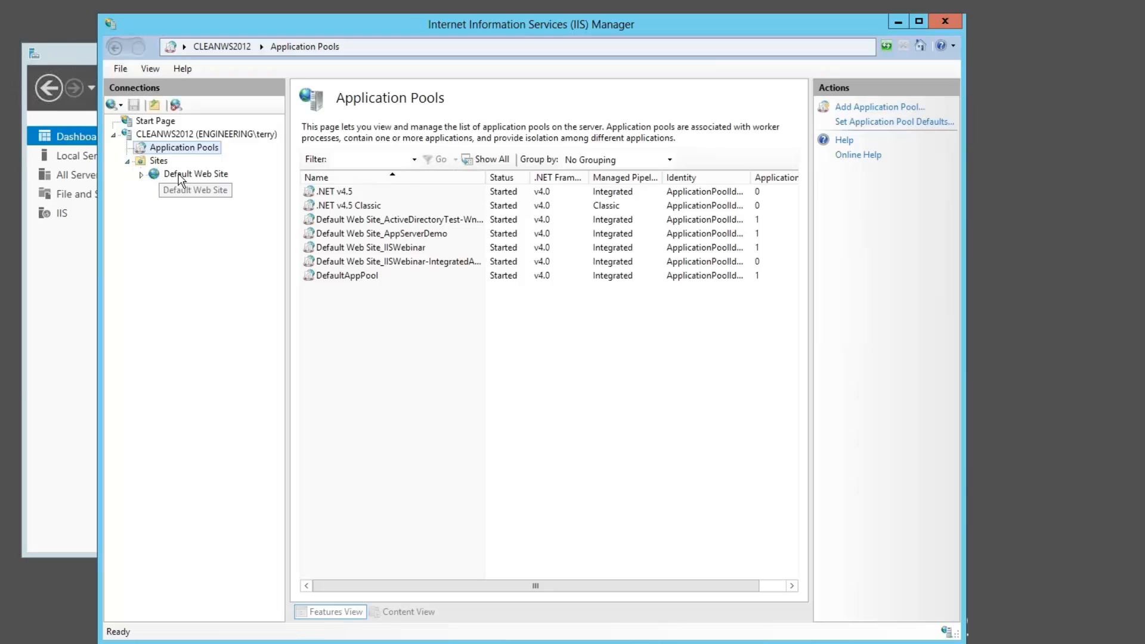
{"action": "left_click", "coordinate": [140, 174]}
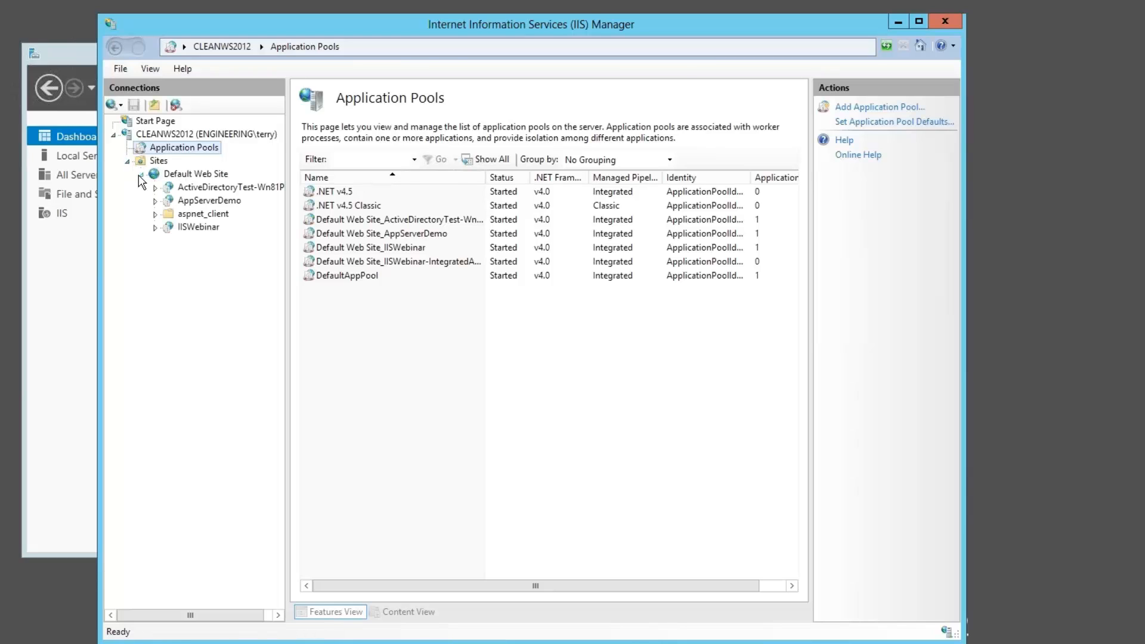
{"action": "left_click", "coordinate": [191, 229]}
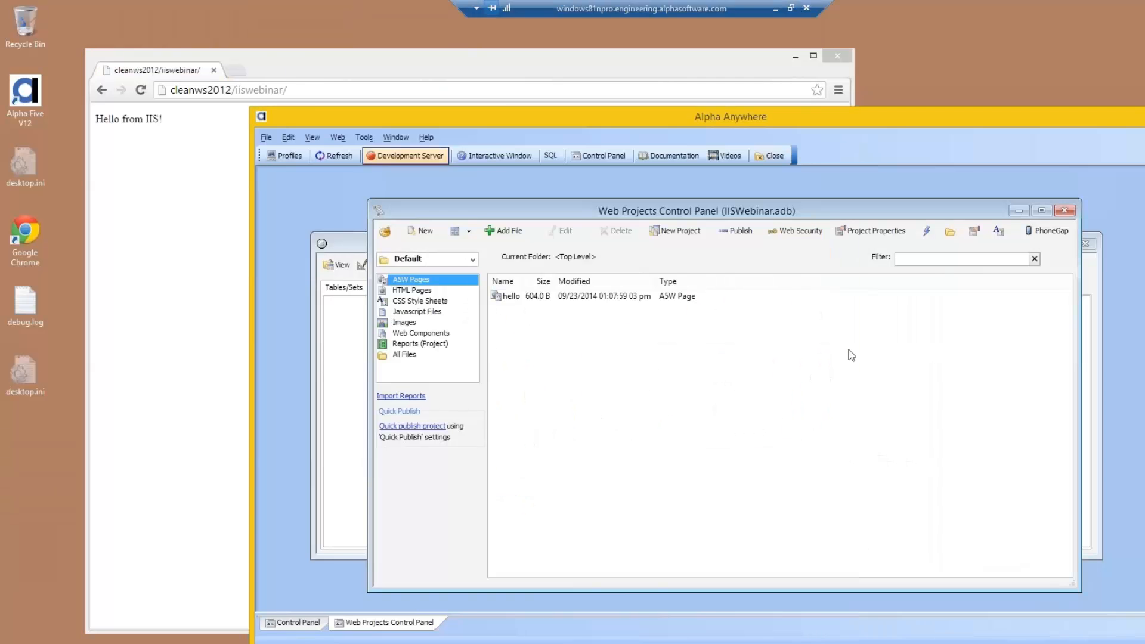
Step: Switch to Alpha Anywhere and activate security in the Default project's web security configuration
{"action": "left_click", "coordinate": [783, 233]}
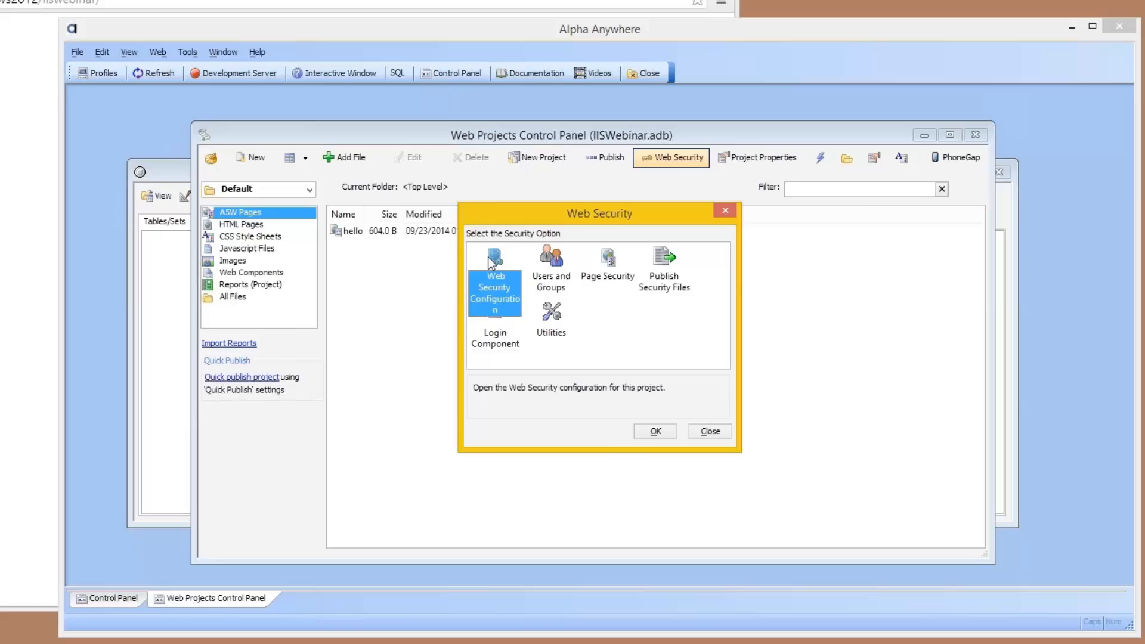
{"action": "double_click", "coordinate": [557, 290]}
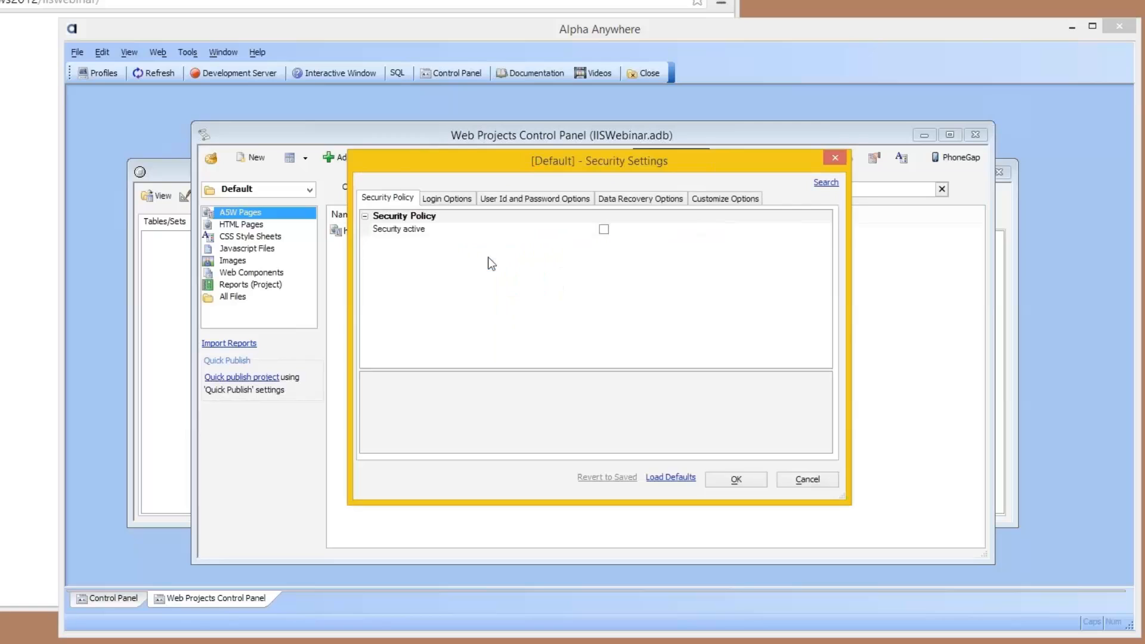
{"action": "left_click", "coordinate": [606, 230]}
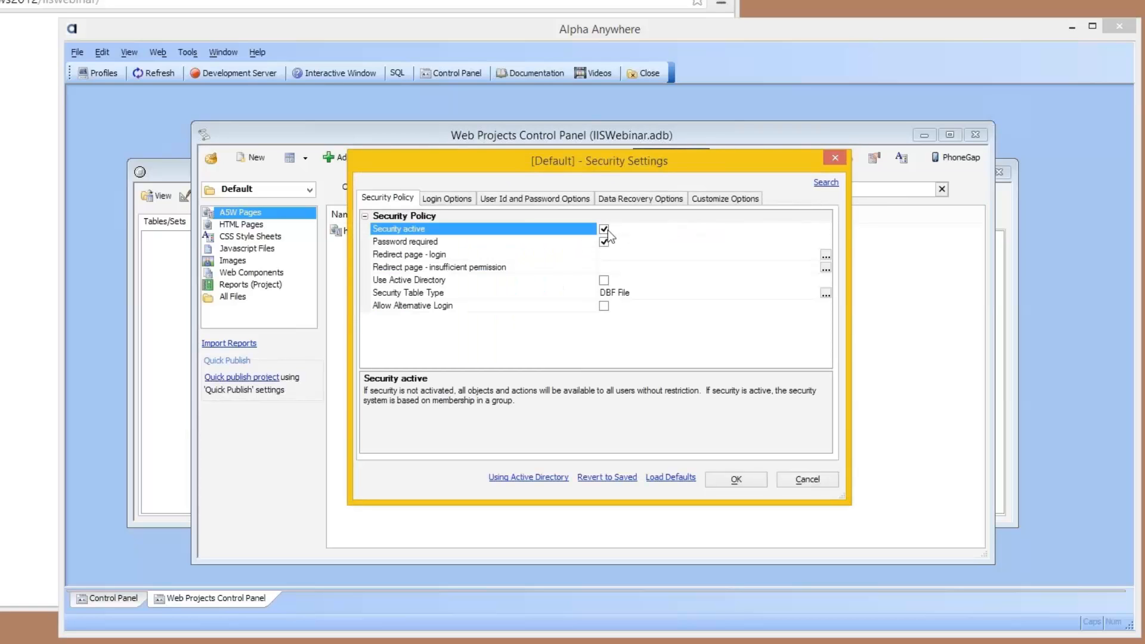
Step: Set the login redirect page to login.a5w and the insufficient permission redirect page to no-access.a5w
{"action": "left_click", "coordinate": [458, 197]}
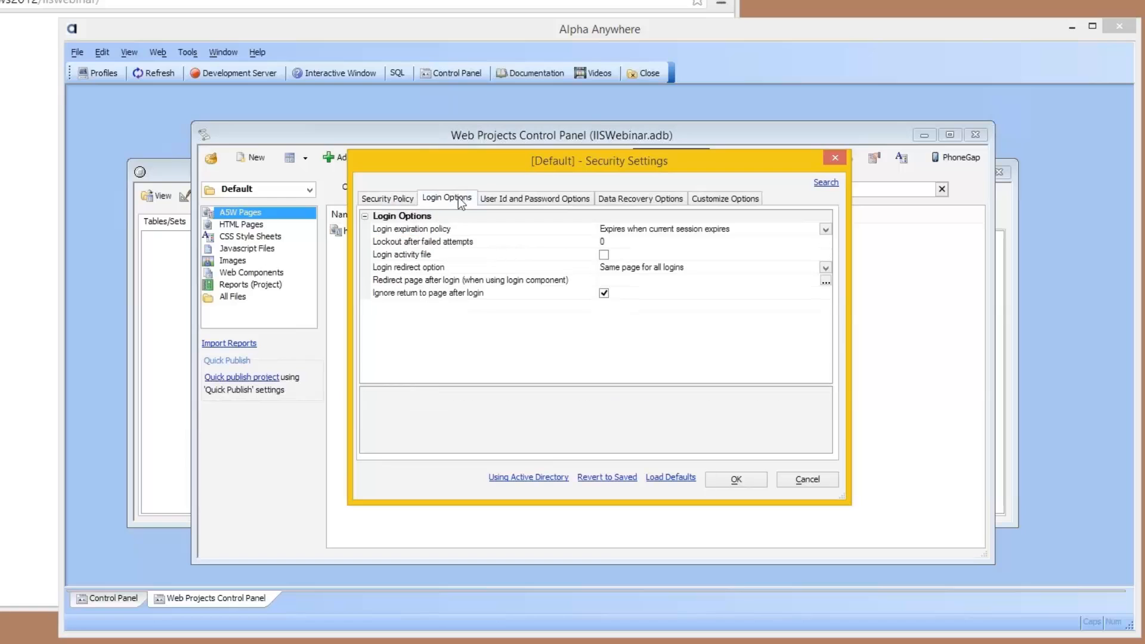
{"action": "left_click", "coordinate": [388, 198]}
{"action": "left_click", "coordinate": [611, 250]}
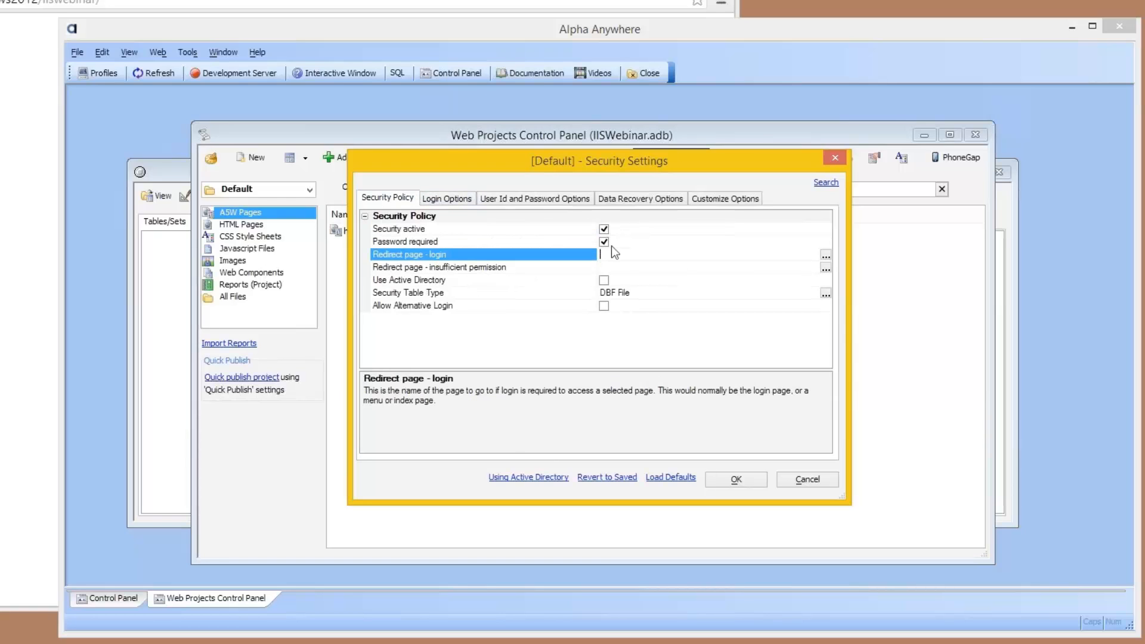
{"action": "type", "text": "logo"}
{"action": "key", "text": "BackSpace"}
{"action": "type", "text": "in.a52"}
{"action": "key", "text": "Tab"}
{"action": "key", "text": "shift+Tab"}
{"action": "type", "text": "w"}
{"action": "key", "text": "Tab"}
{"action": "key", "text": "Tab"}
{"action": "type", "text": "no-a"}
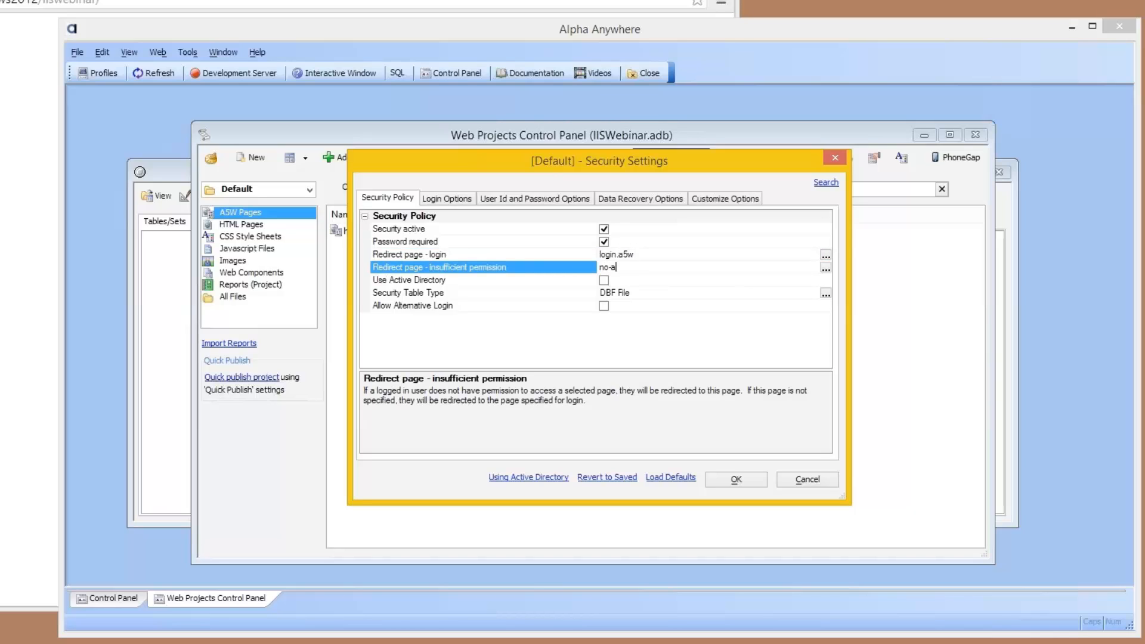
{"action": "type", "text": "ccess.a5w"}
Step: Set the redirect page after login to home.a5w in the login options
{"action": "left_click", "coordinate": [470, 199]}
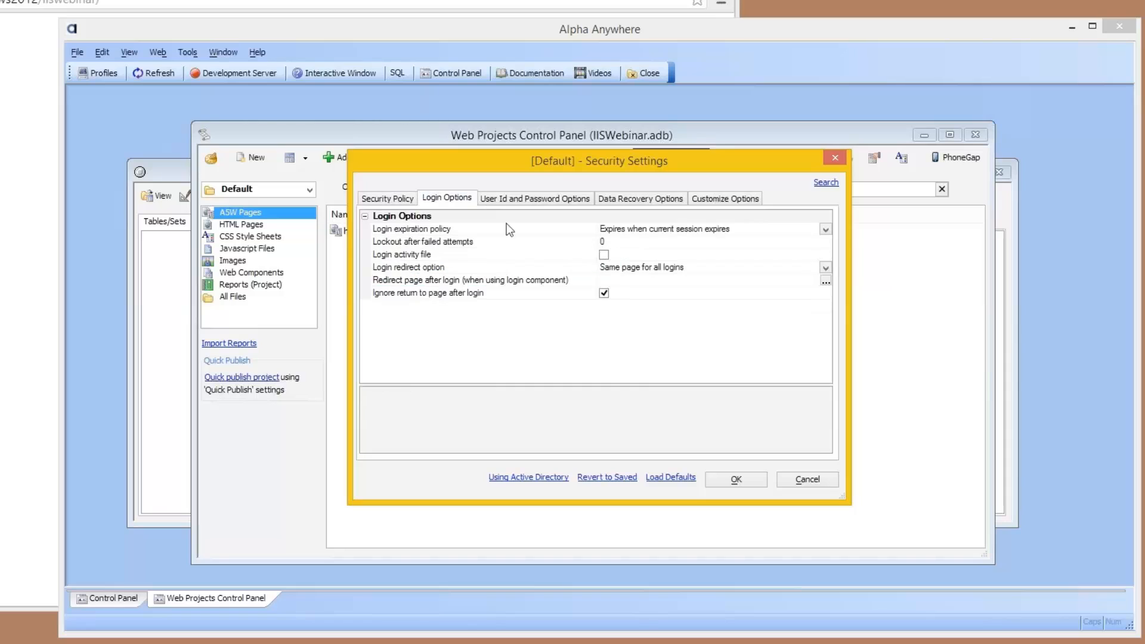
{"action": "left_click", "coordinate": [614, 276]}
{"action": "type", "text": "hom"}
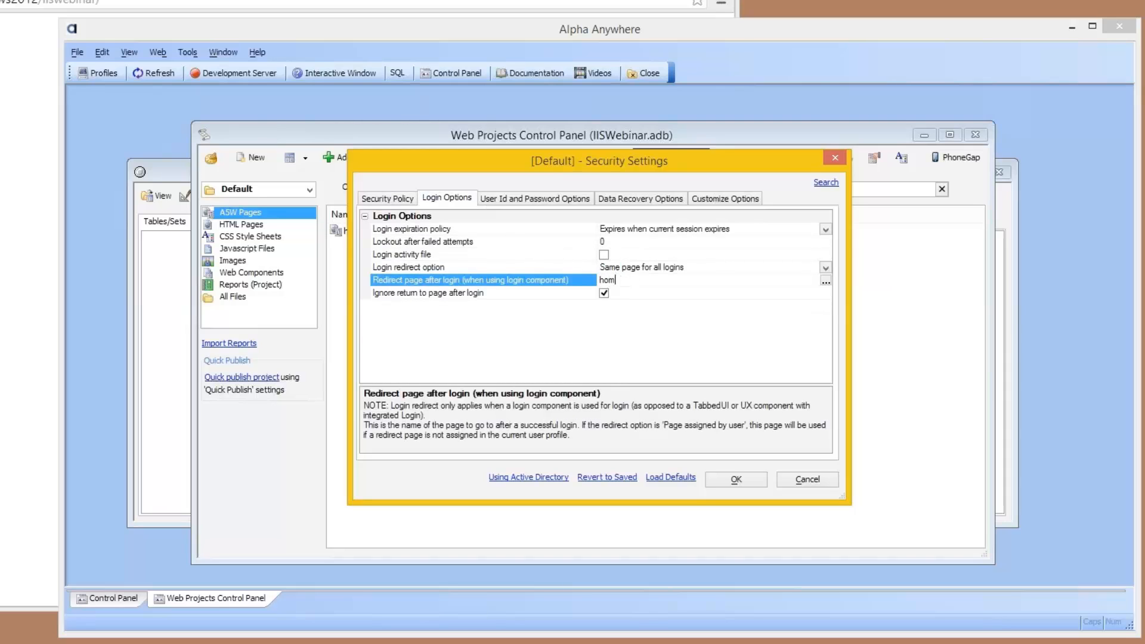
{"action": "type", "text": "e.a5w"}
Step: Set the user ID configuration to Value, add a random 32-character password encryption key, and save the security settings
{"action": "left_click", "coordinate": [574, 201]}
{"action": "left_click", "coordinate": [822, 232]}
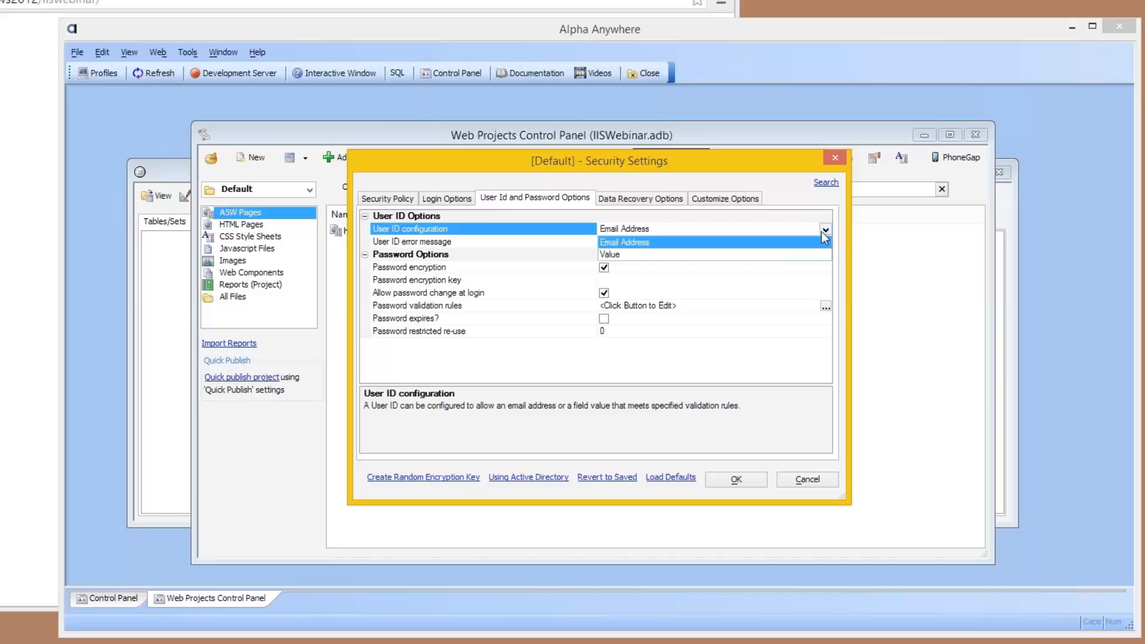
{"action": "left_click", "coordinate": [784, 254]}
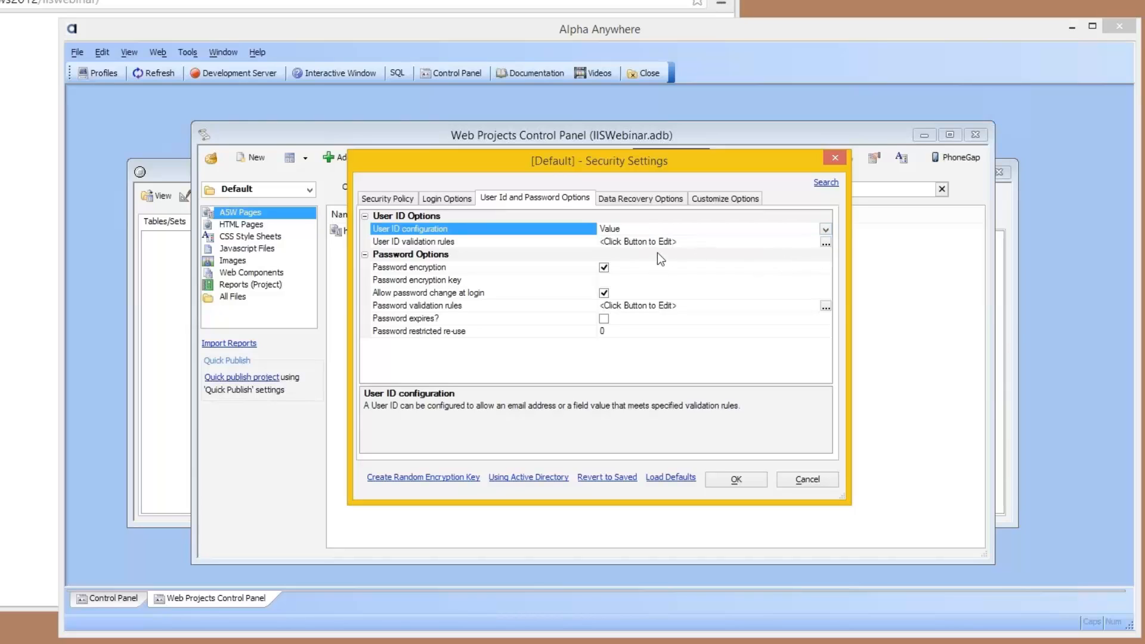
{"action": "left_click", "coordinate": [628, 282]}
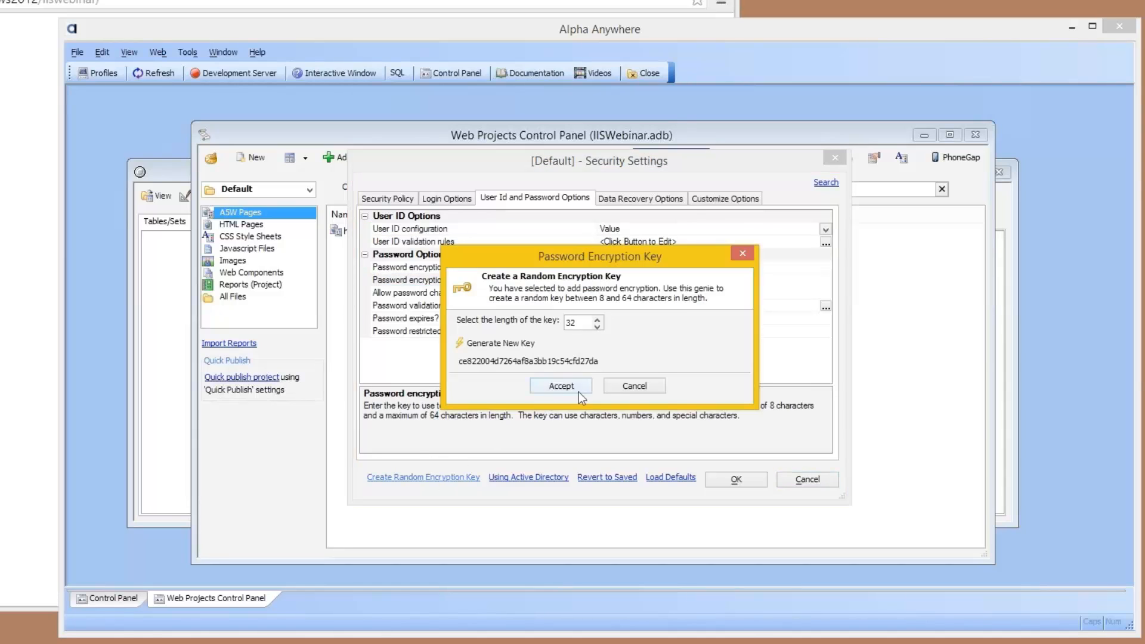
{"action": "left_click", "coordinate": [577, 390]}
{"action": "left_click", "coordinate": [736, 478]}
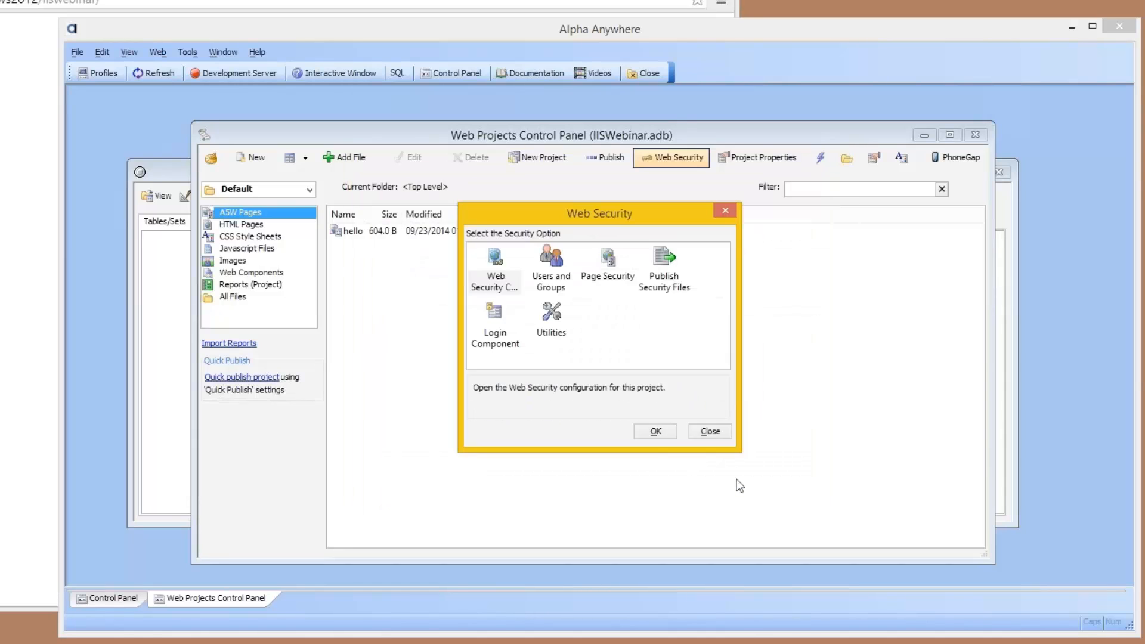
Step: Open the project's users and groups configuration and start a new user with the user ID TestUser
{"action": "left_click", "coordinate": [555, 266]}
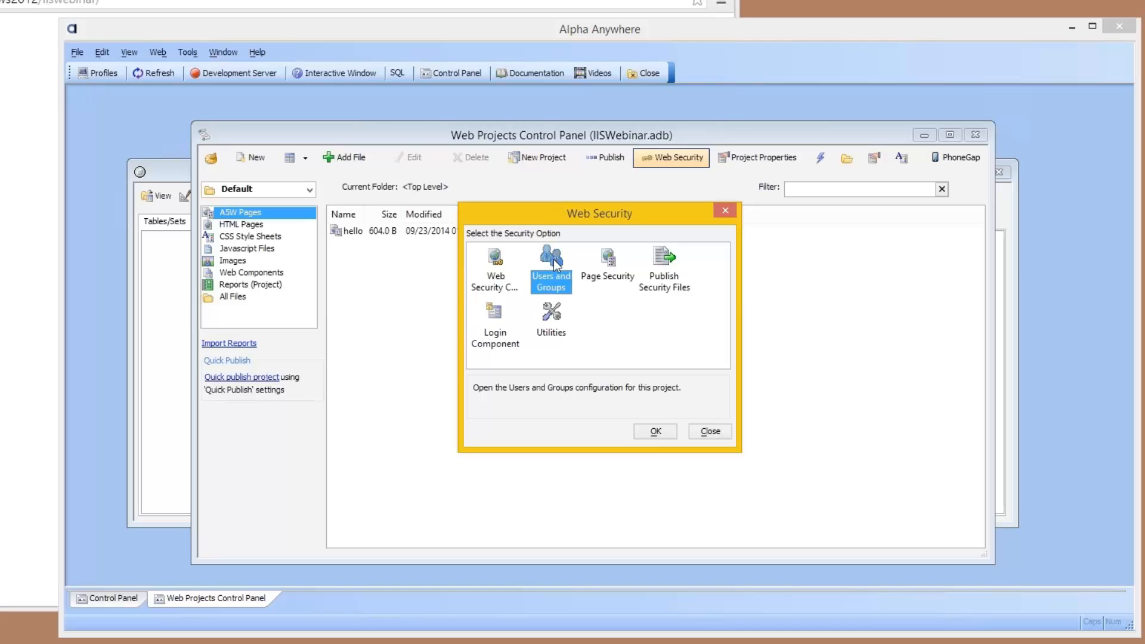
{"action": "double_click", "coordinate": [554, 262]}
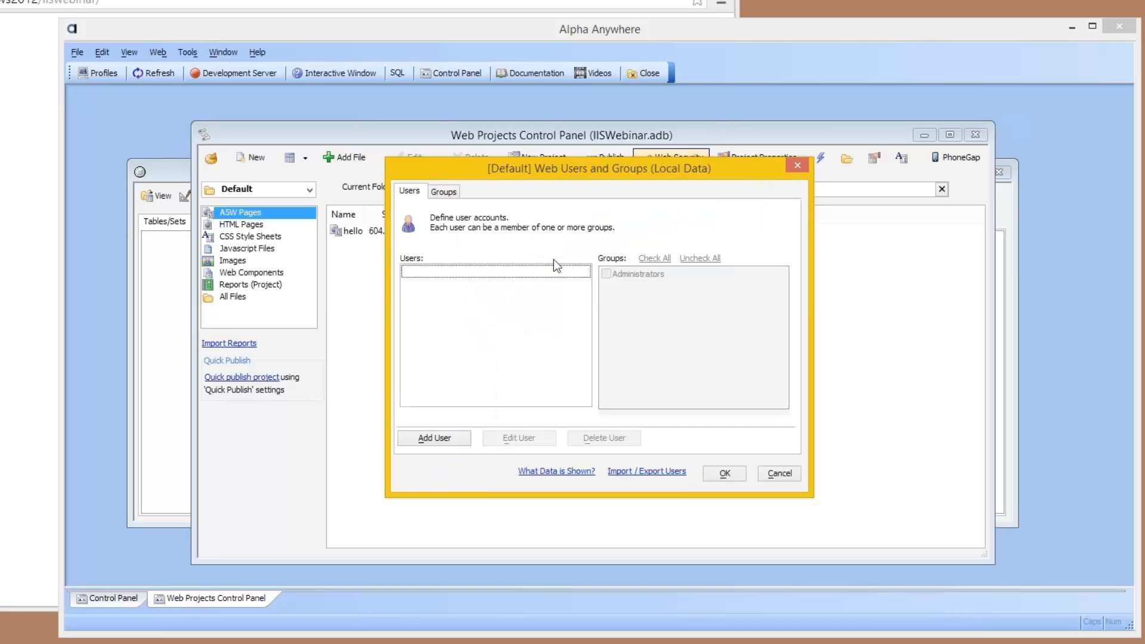
{"action": "left_click", "coordinate": [438, 441]}
{"action": "type", "text": "Tes"}
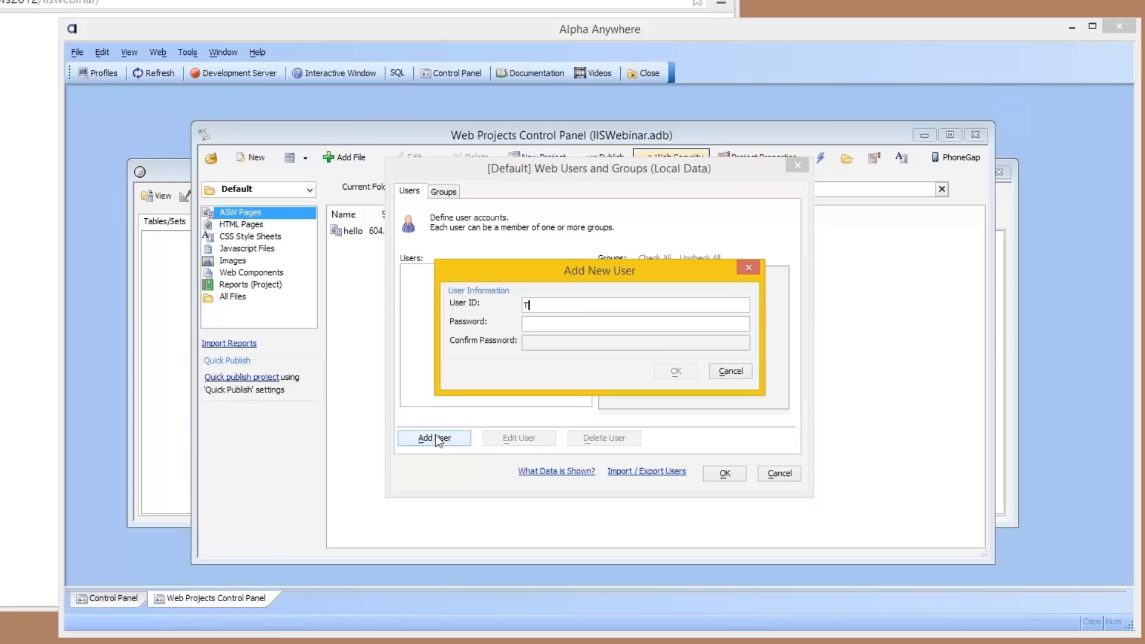
{"action": "key", "text": "BackSpace"}
{"action": "type", "text": "stUser"}
{"action": "key", "text": "Tab"}
Step: Enter and confirm the password for the new user, and add the account
{"action": "type", "text": "12345678"}
{"action": "key", "text": "Tab"}
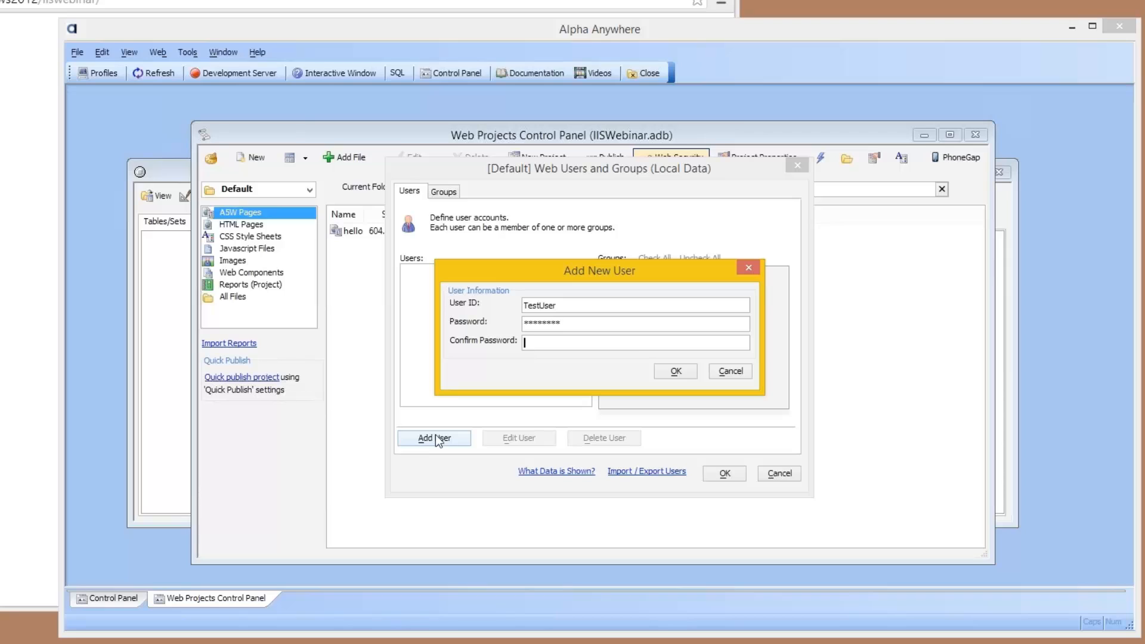
{"action": "key", "text": "shift+Tab"}
{"action": "type", "text": "90"}
{"action": "key", "text": "BackSpace"}
{"action": "key", "text": "BackSpace"}
{"action": "key", "text": "BackSpace"}
{"action": "key", "text": "BackSpace"}
{"action": "key", "text": "BackSpace"}
{"action": "key", "text": "BackSpace"}
{"action": "key", "text": "BackSpace"}
{"action": "key", "text": "BackSpace"}
{"action": "key", "text": "BackSpace"}
{"action": "key", "text": "BackSpace"}
{"action": "type", "text": "123456"}
{"action": "key", "text": "Tab"}
{"action": "type", "text": "123456"}
{"action": "left_click", "coordinate": [668, 375]}
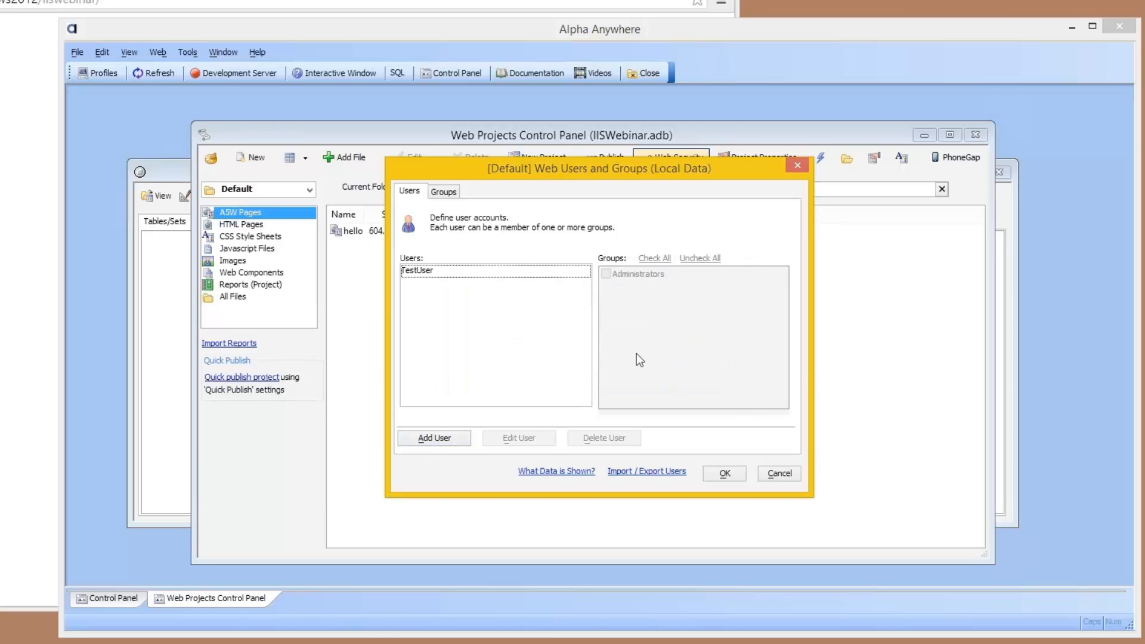
Step: Add a group named WebUsers, make TestUser a member of it, and save the users and groups
{"action": "left_click", "coordinate": [446, 192]}
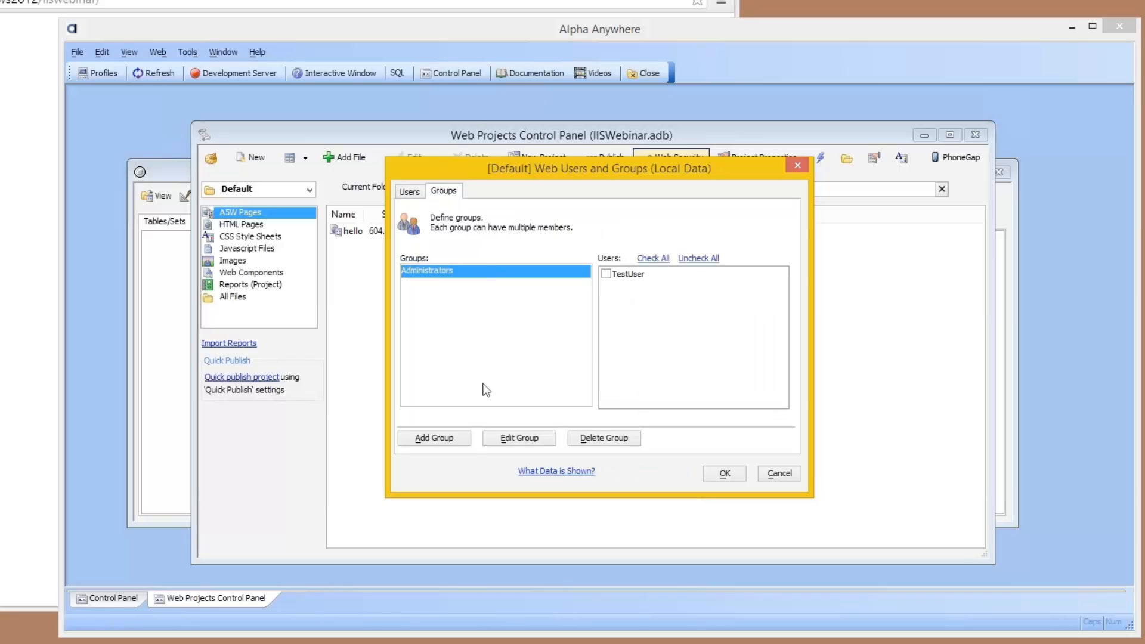
{"action": "left_click", "coordinate": [445, 442]}
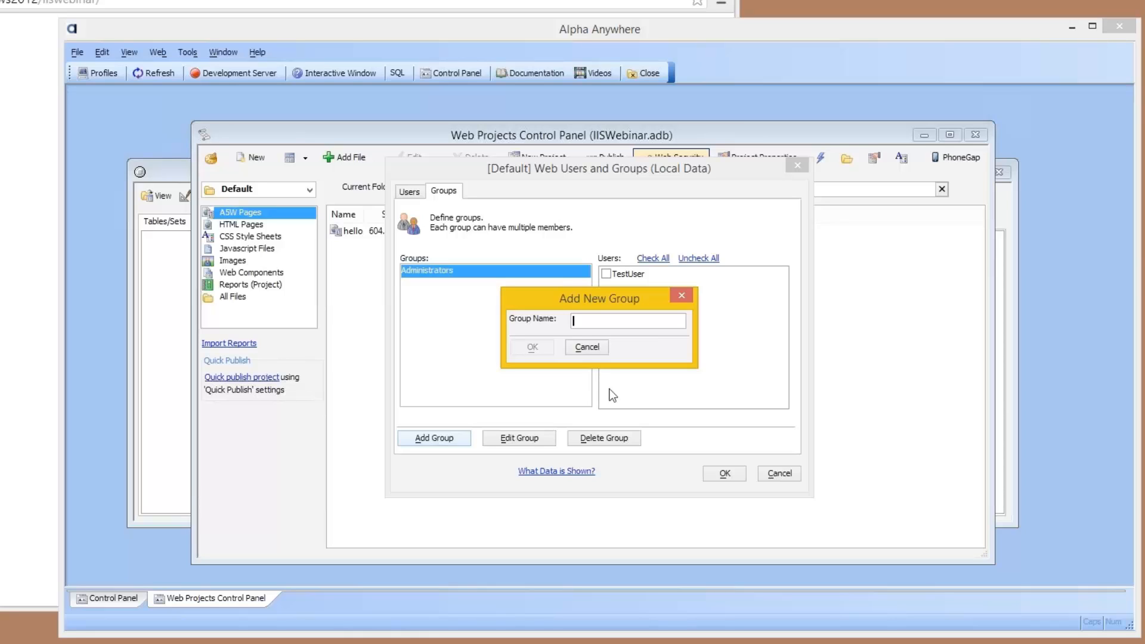
{"action": "type", "text": "WebUsers"}
{"action": "left_click", "coordinate": [526, 347]}
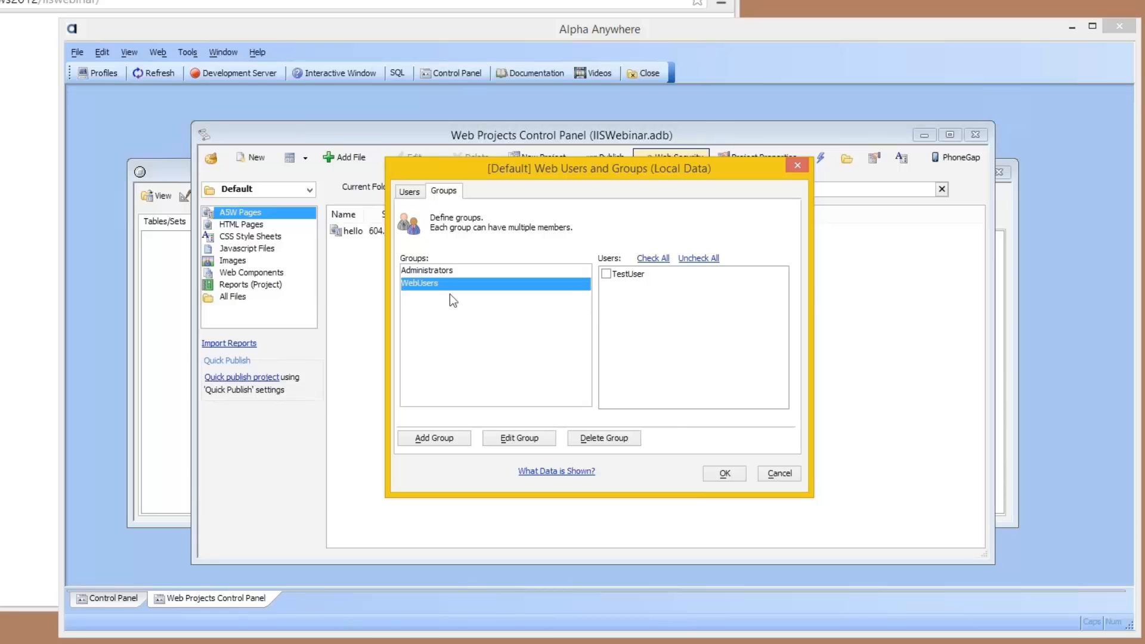
{"action": "left_click", "coordinate": [605, 274]}
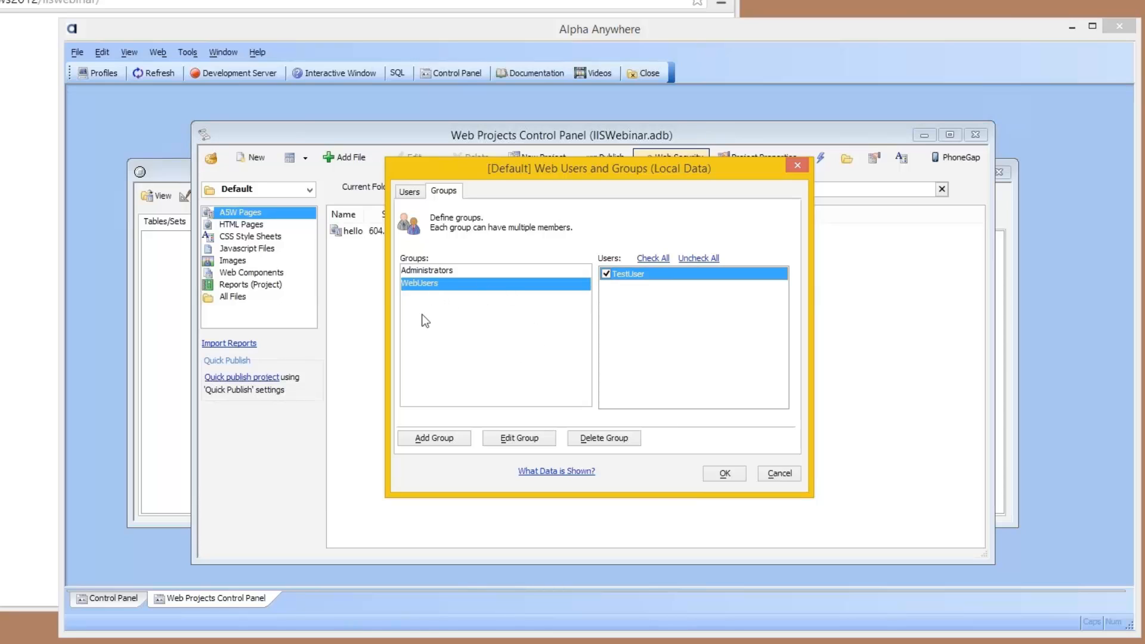
{"action": "left_click", "coordinate": [711, 476]}
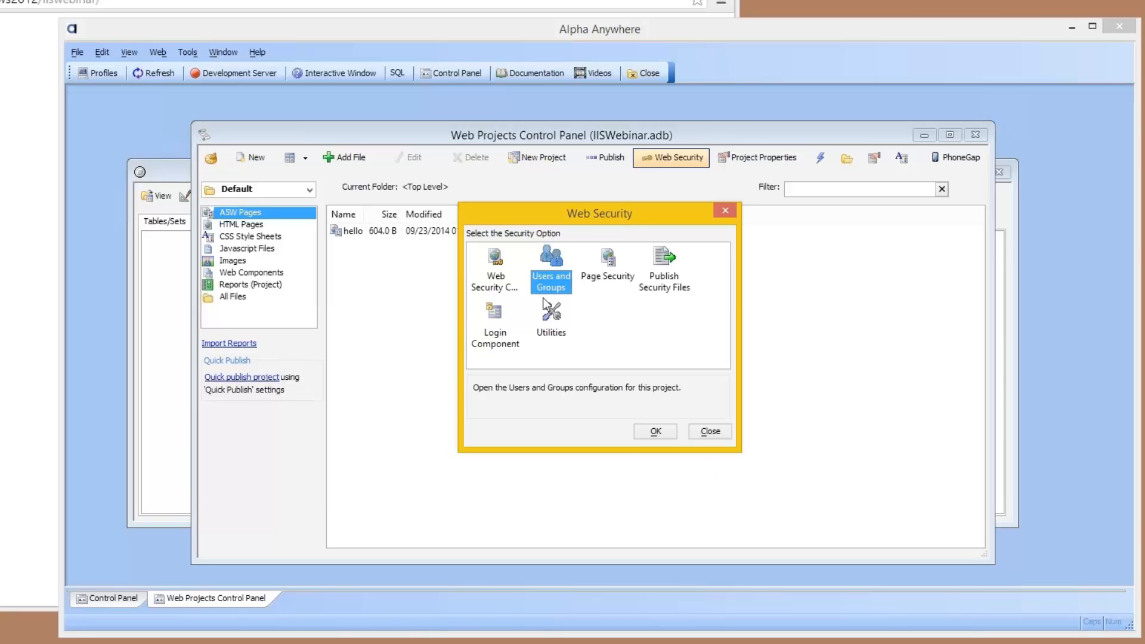
Step: Create a login component for the project and save it as login in the Default project
{"action": "double_click", "coordinate": [496, 320]}
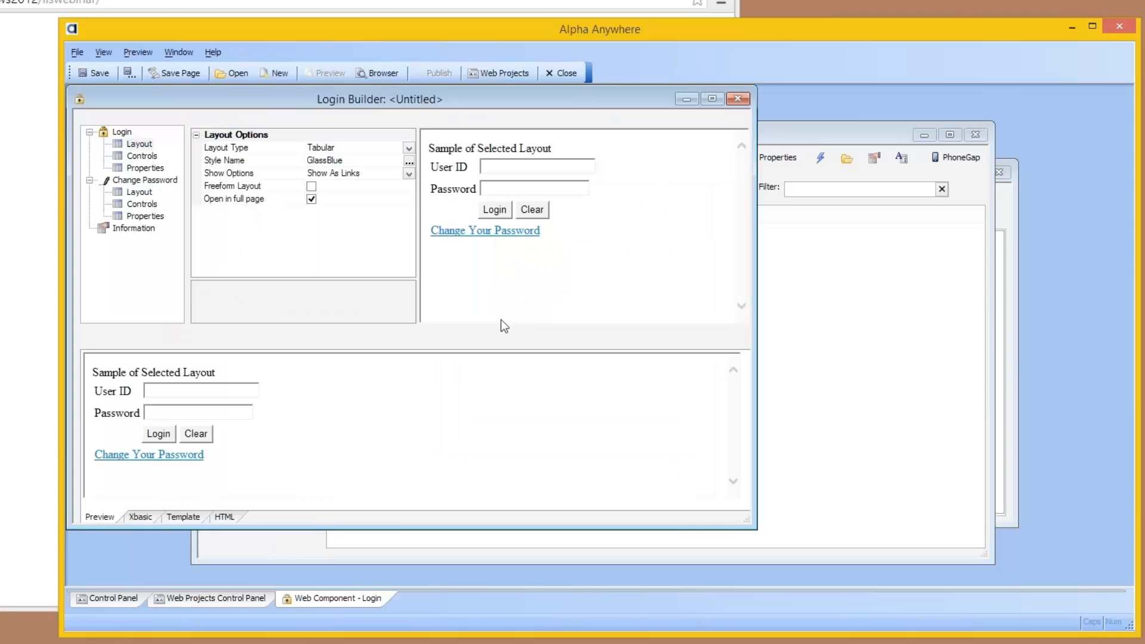
{"action": "left_click", "coordinate": [95, 74]}
{"action": "type", "text": "login"}
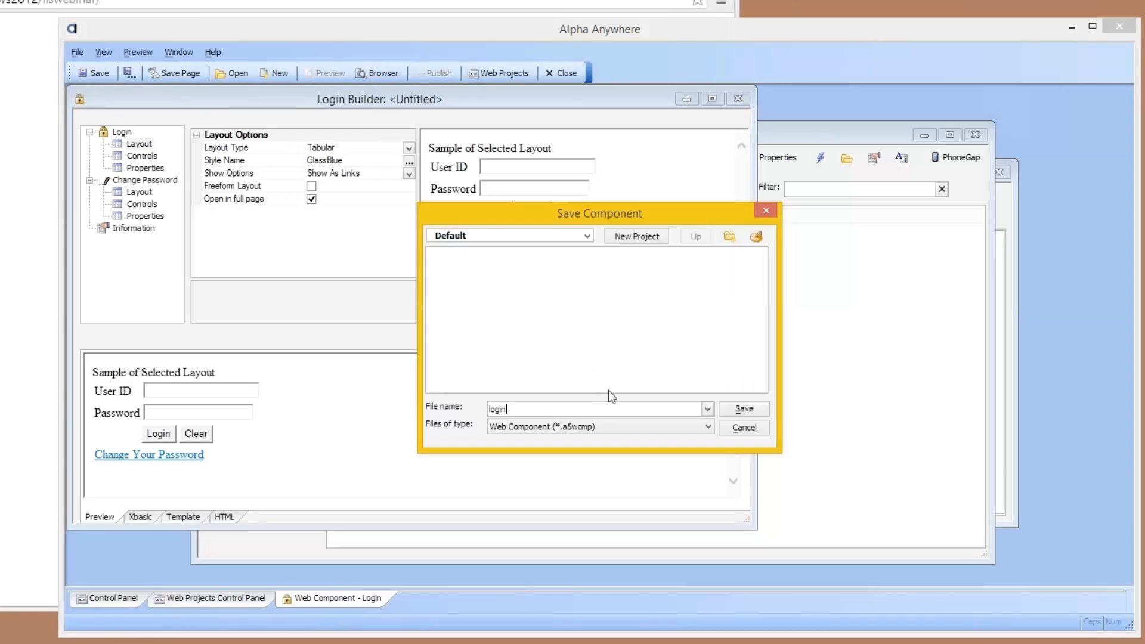
{"action": "key", "text": "Return"}
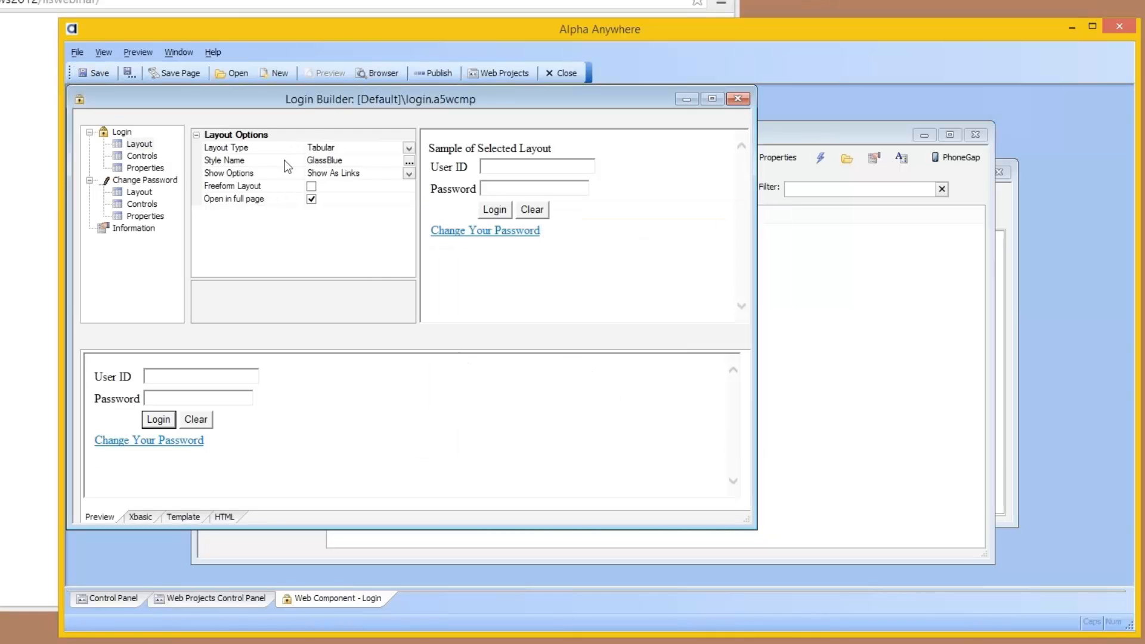
Step: Save the login component as an A5W page named login, inheriting the component style's background, and close the Login Builder
{"action": "left_click", "coordinate": [177, 74]}
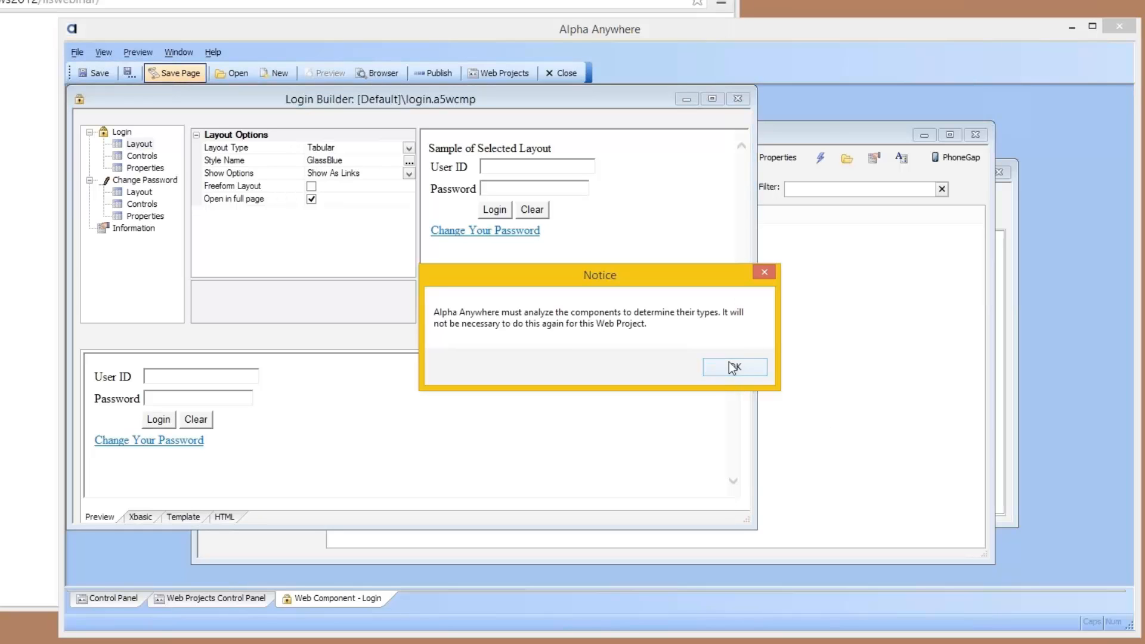
{"action": "left_click", "coordinate": [734, 366]}
{"action": "left_click", "coordinate": [174, 73]}
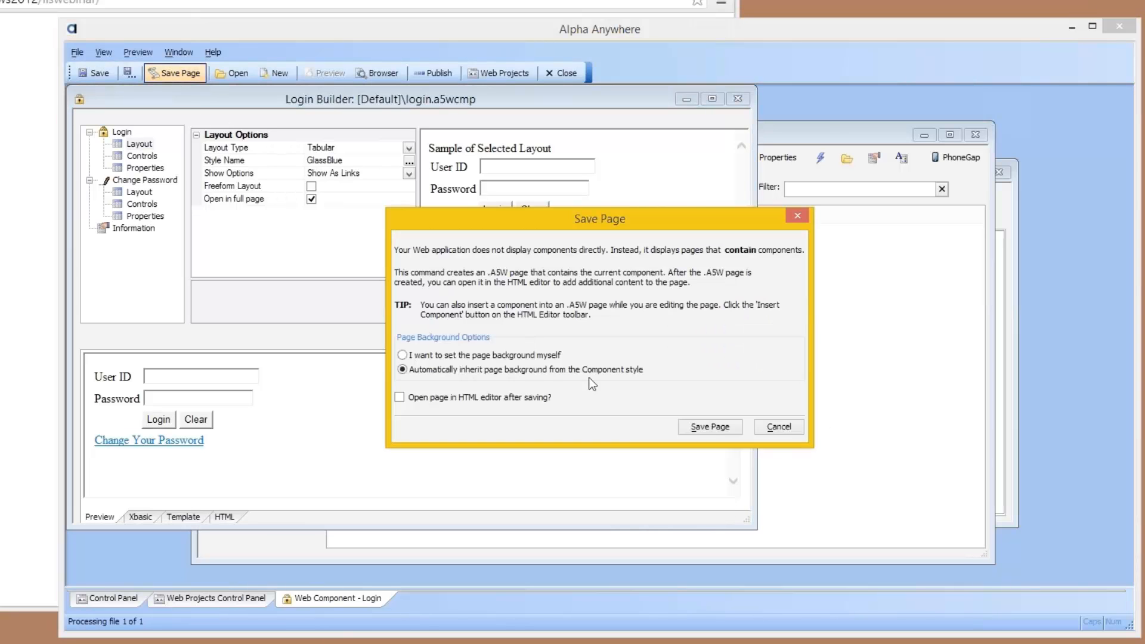
{"action": "left_click", "coordinate": [706, 428]}
{"action": "type", "text": "login"}
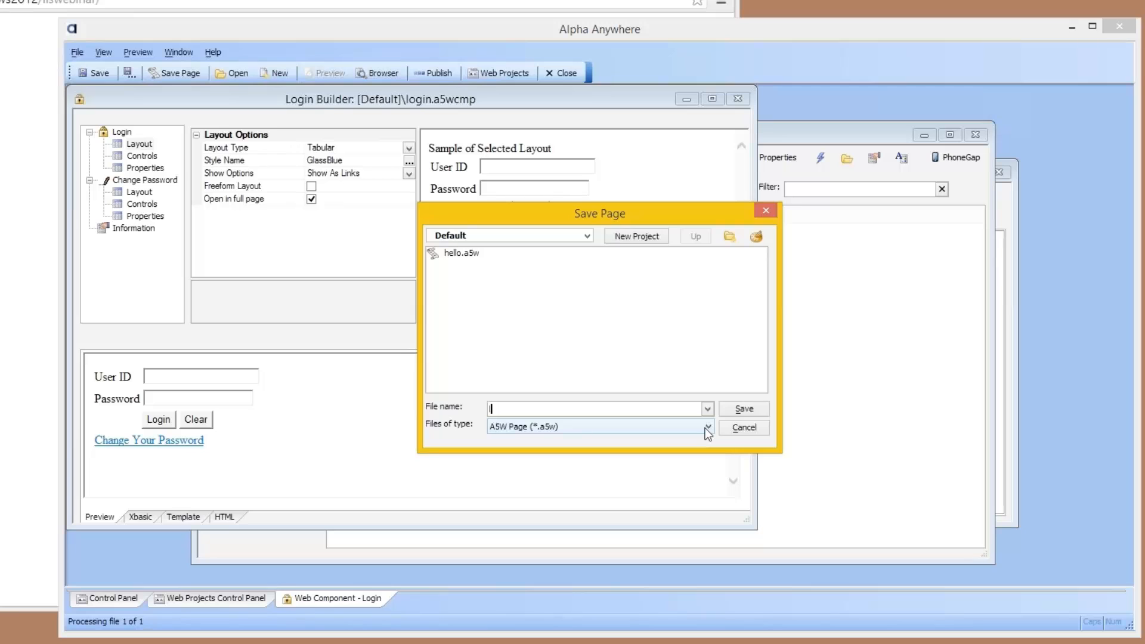
{"action": "key", "text": "Return"}
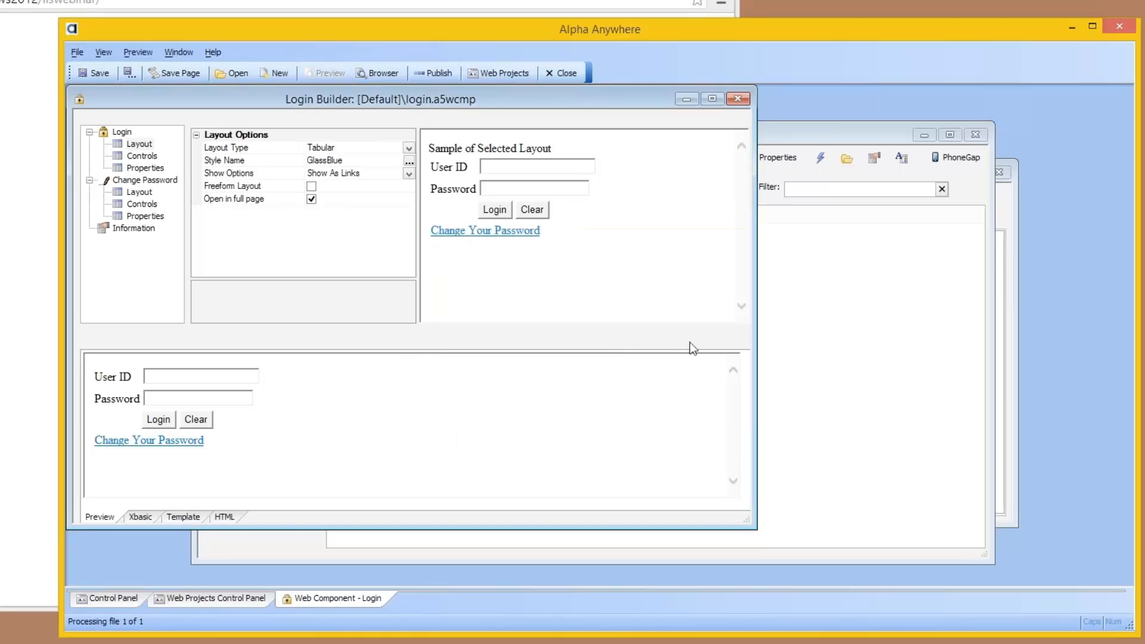
{"action": "left_click", "coordinate": [742, 100]}
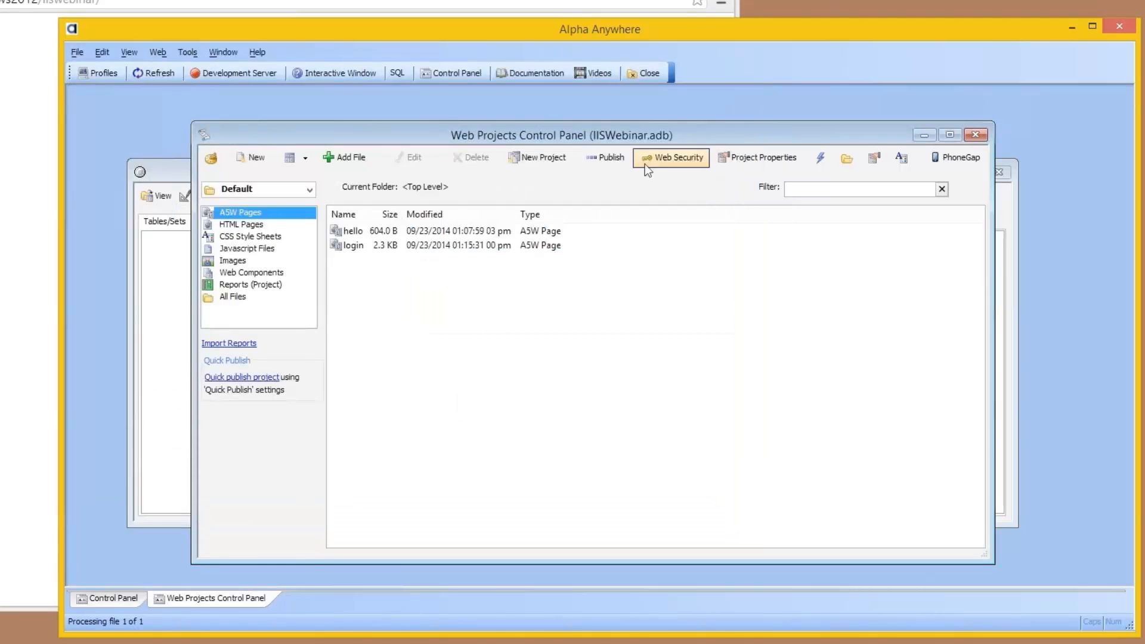
Step: Set the page security of hello.a5w to Requires Login for the WebUsers group, and leave the web security options
{"action": "left_click", "coordinate": [666, 159]}
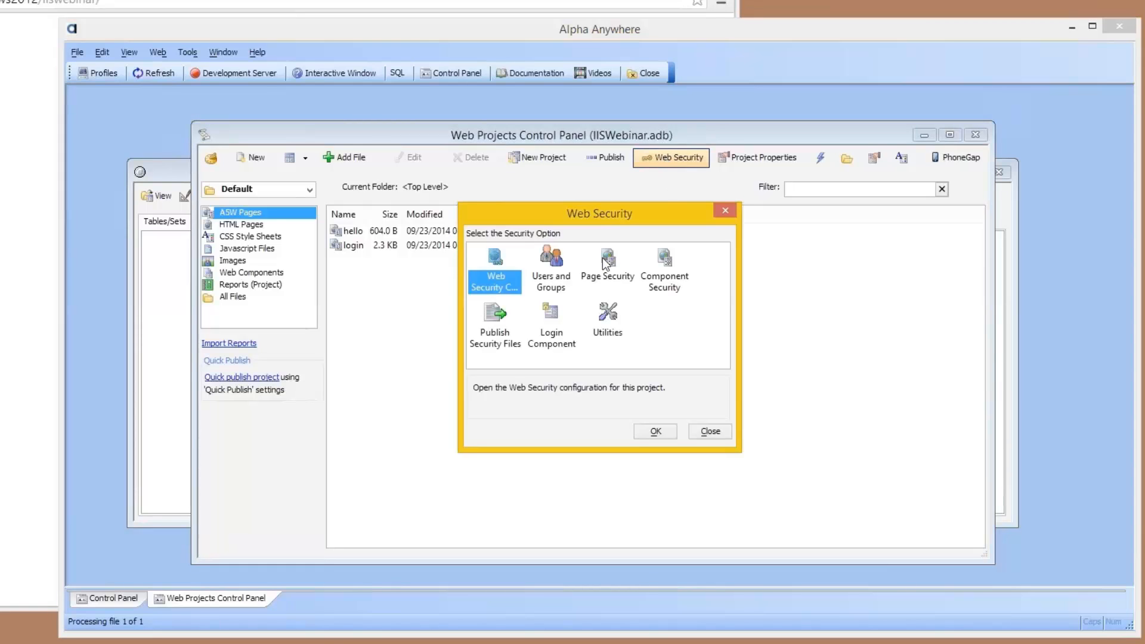
{"action": "left_click", "coordinate": [605, 262]}
{"action": "double_click", "coordinate": [605, 262]}
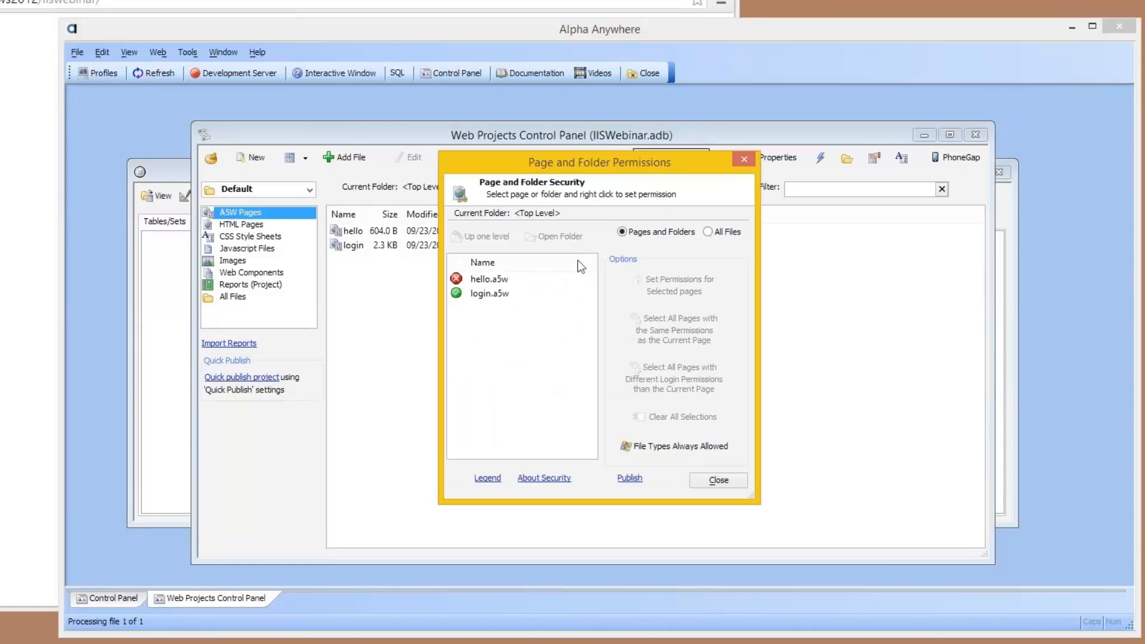
{"action": "left_click", "coordinate": [489, 280]}
{"action": "right_click", "coordinate": [489, 280]}
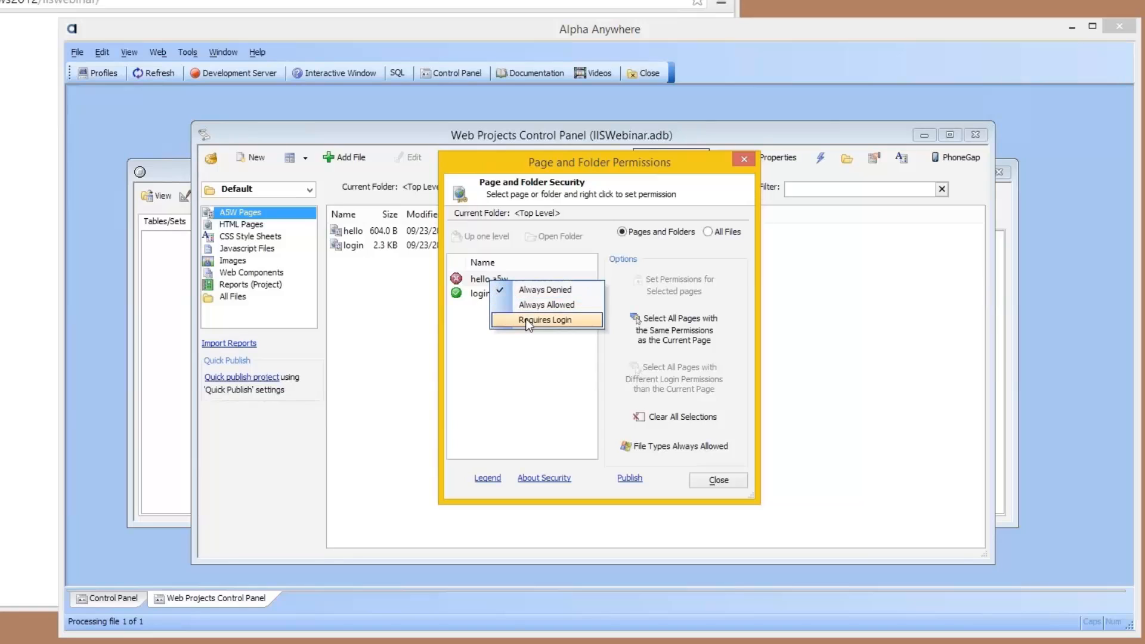
{"action": "left_click", "coordinate": [573, 319]}
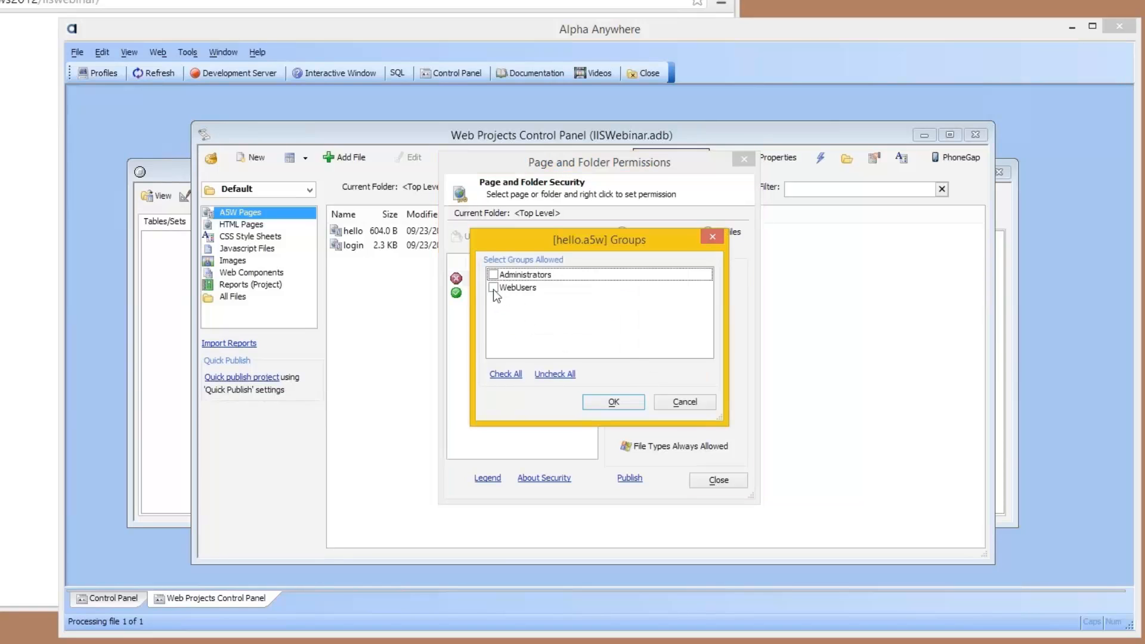
{"action": "left_click", "coordinate": [492, 289]}
{"action": "left_click", "coordinate": [616, 402]}
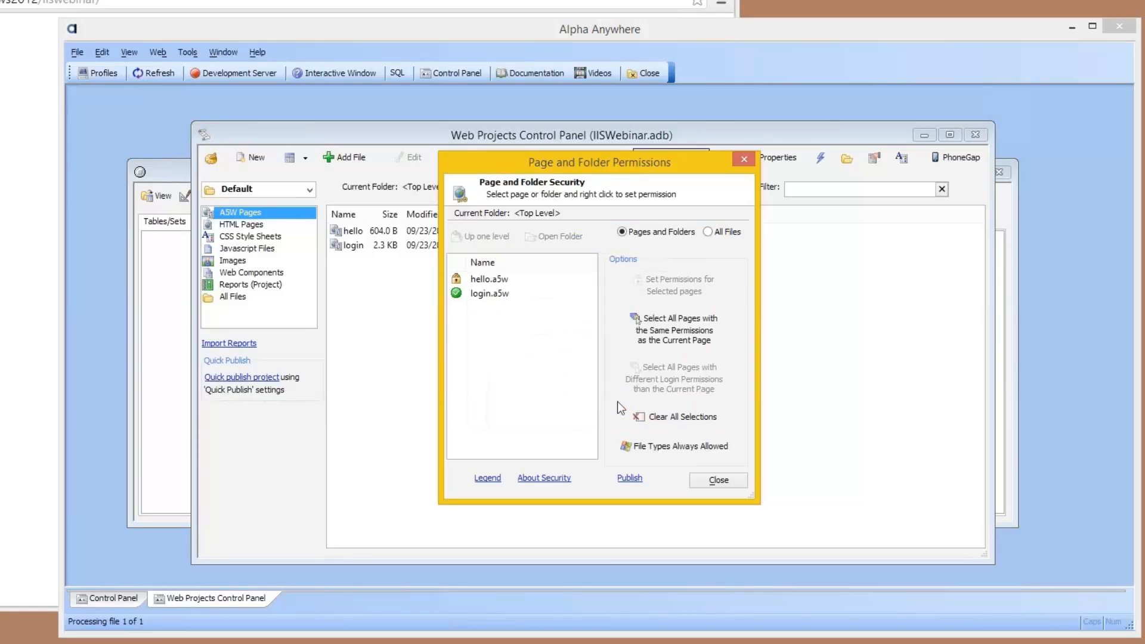
{"action": "left_click", "coordinate": [717, 481]}
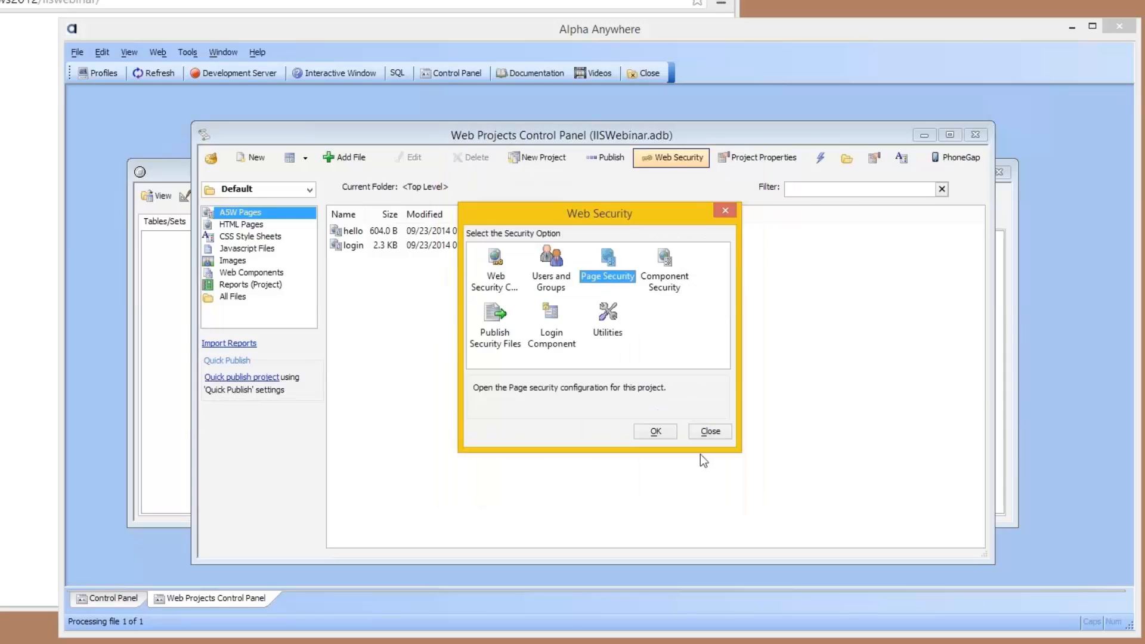
{"action": "left_click", "coordinate": [649, 434]}
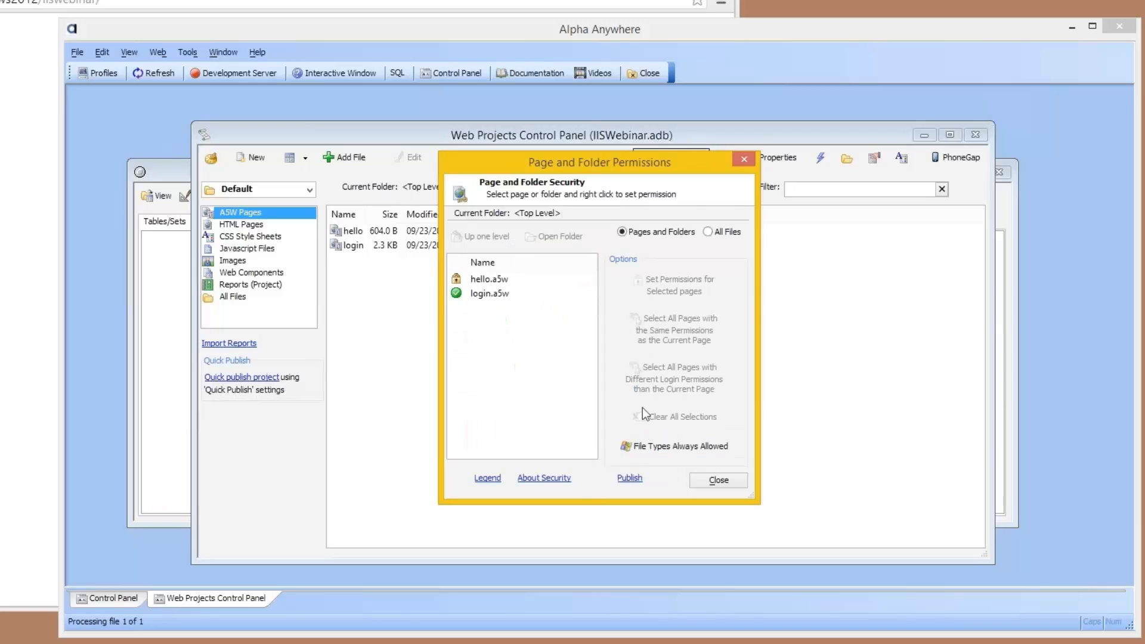
{"action": "left_click", "coordinate": [717, 482]}
{"action": "left_click", "coordinate": [654, 316]}
{"action": "key", "text": "Escape"}
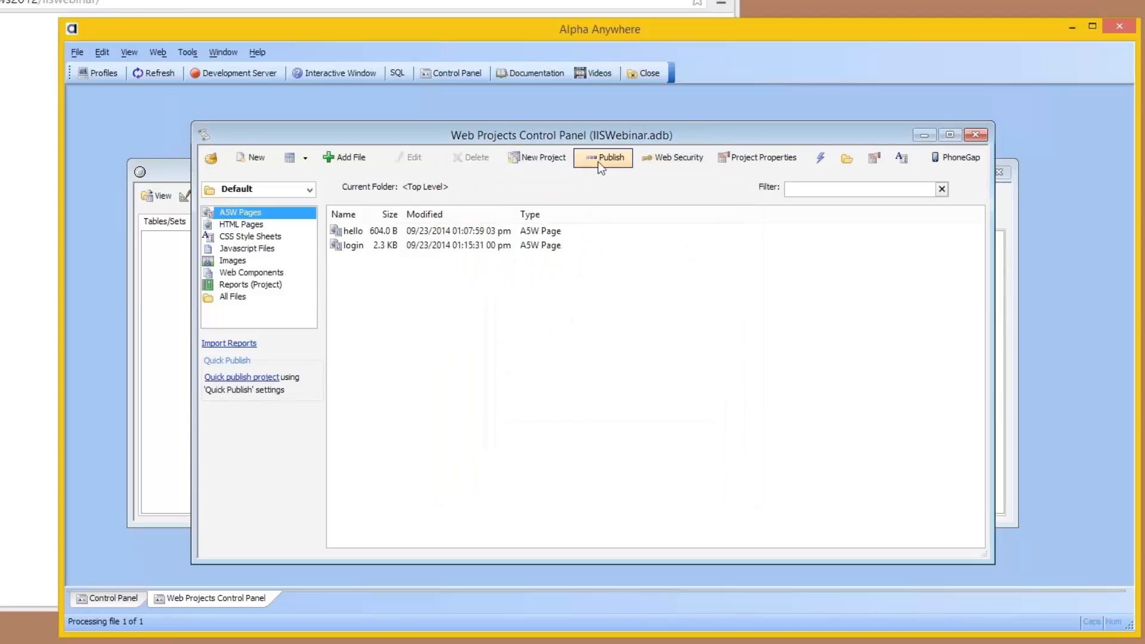
Step: Publish all listed files of the Default project with the cleanws2012 profile, and switch to Chrome
{"action": "left_click", "coordinate": [601, 158]}
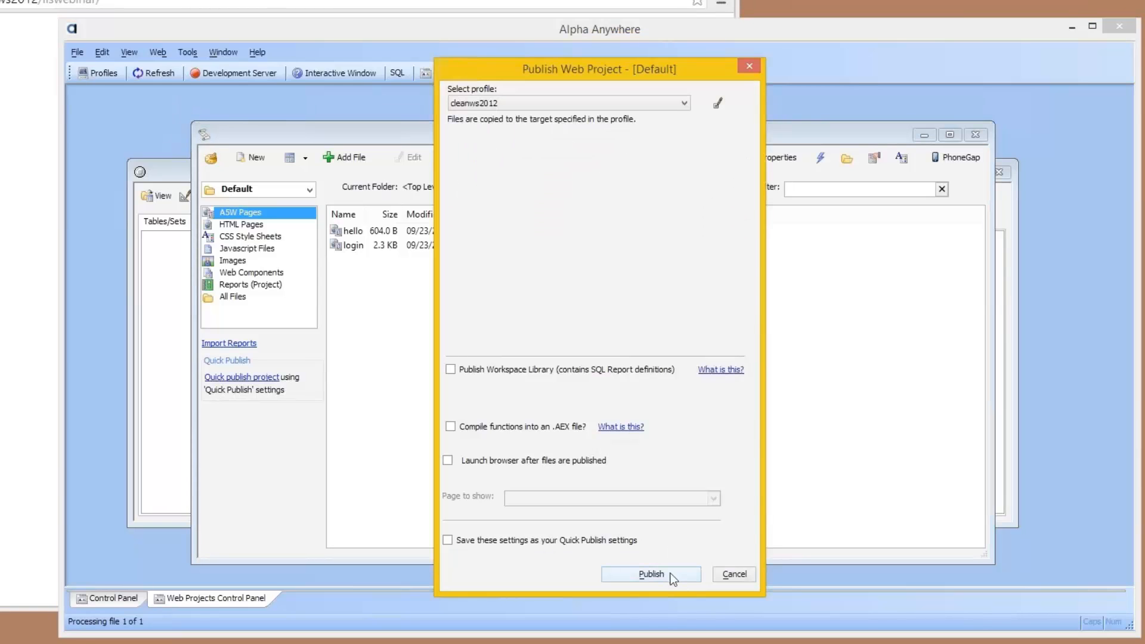
{"action": "left_click", "coordinate": [651, 573]}
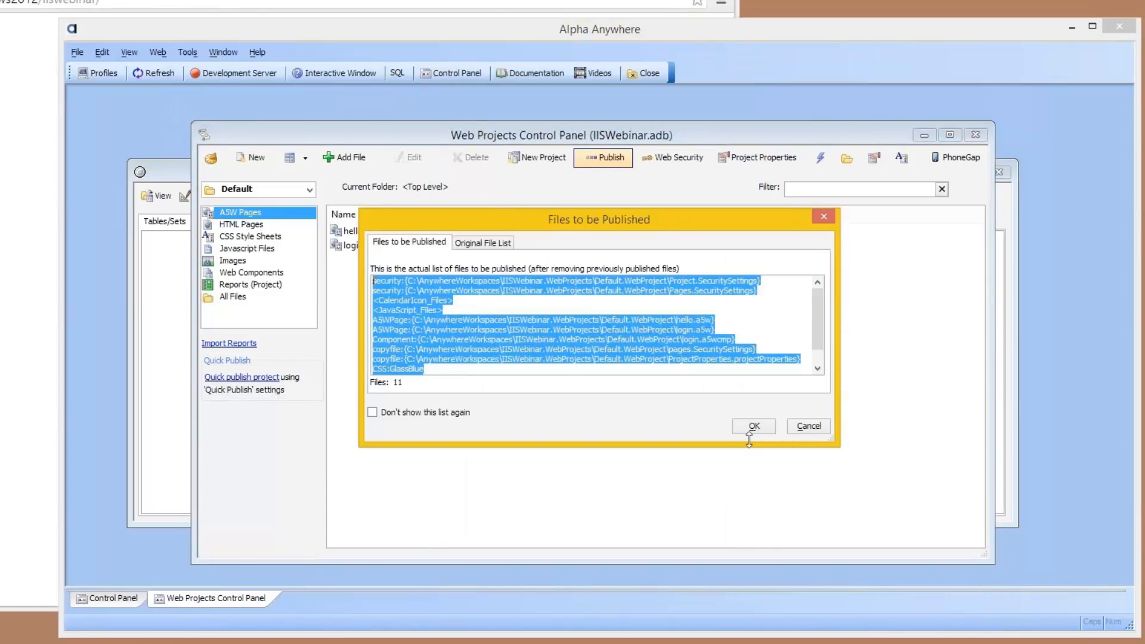
{"action": "left_click", "coordinate": [753, 427]}
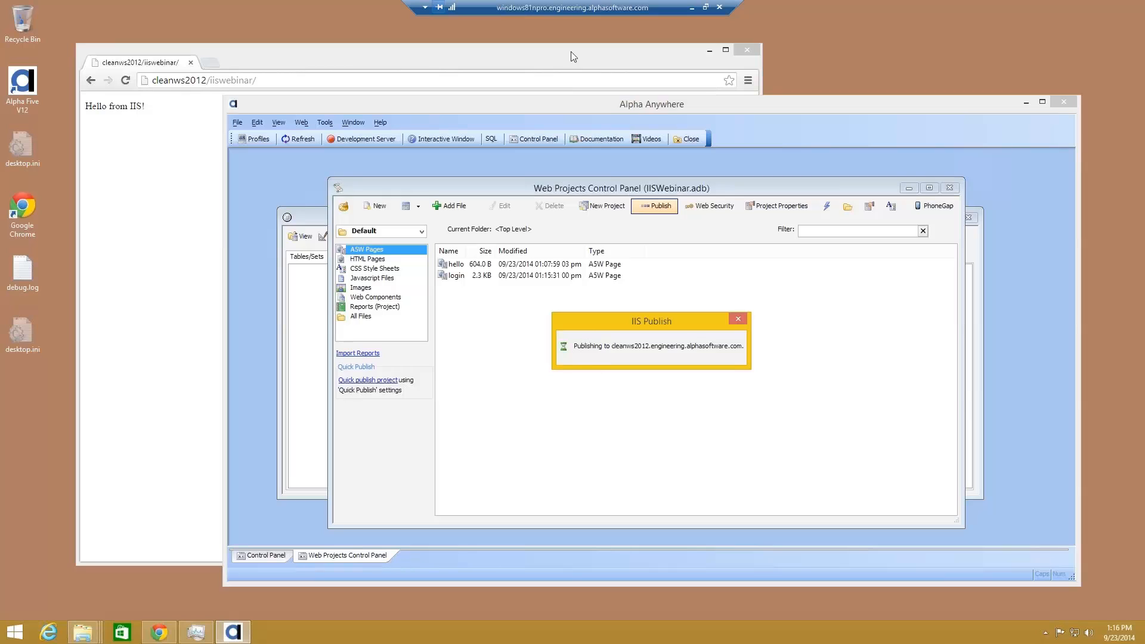
{"action": "left_click", "coordinate": [656, 375]}
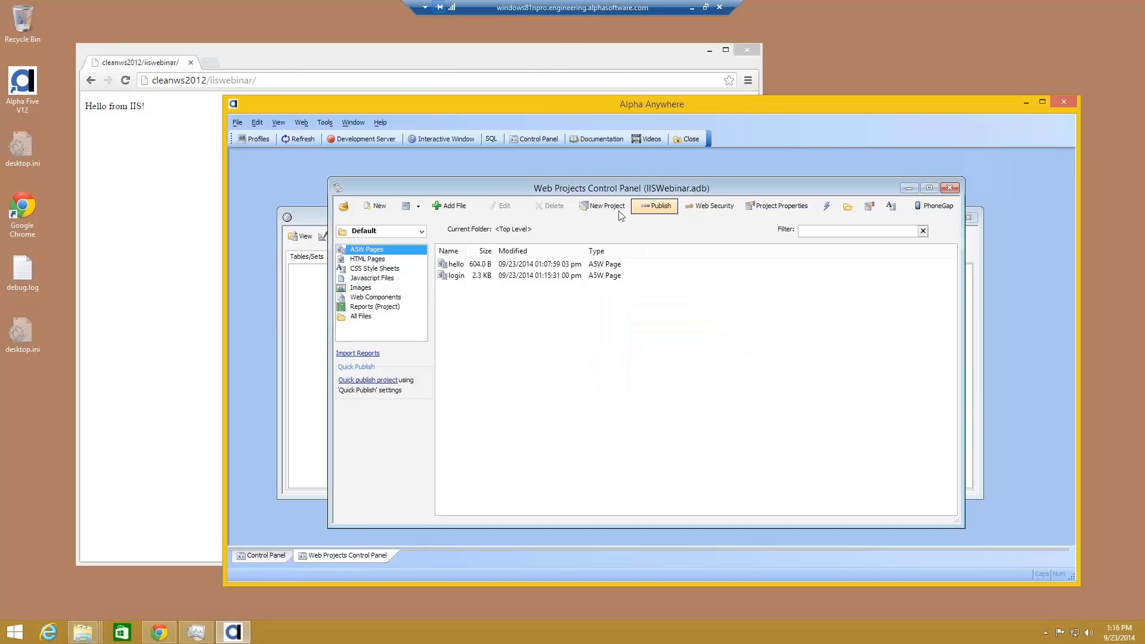
{"action": "left_click", "coordinate": [621, 58]}
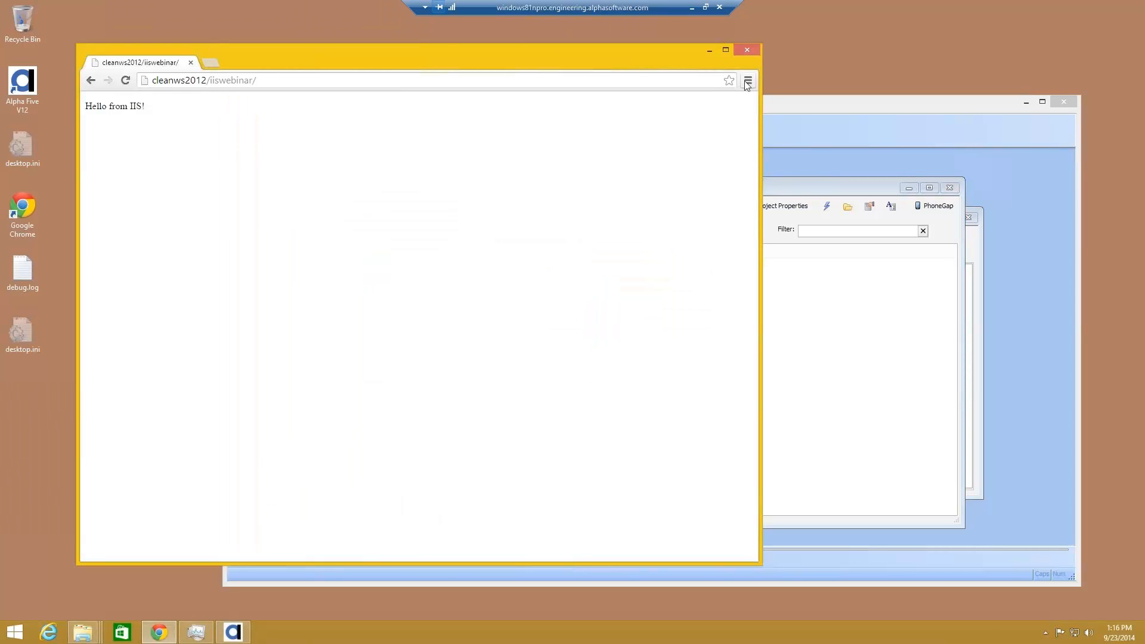
{"action": "key", "text": "F11"}
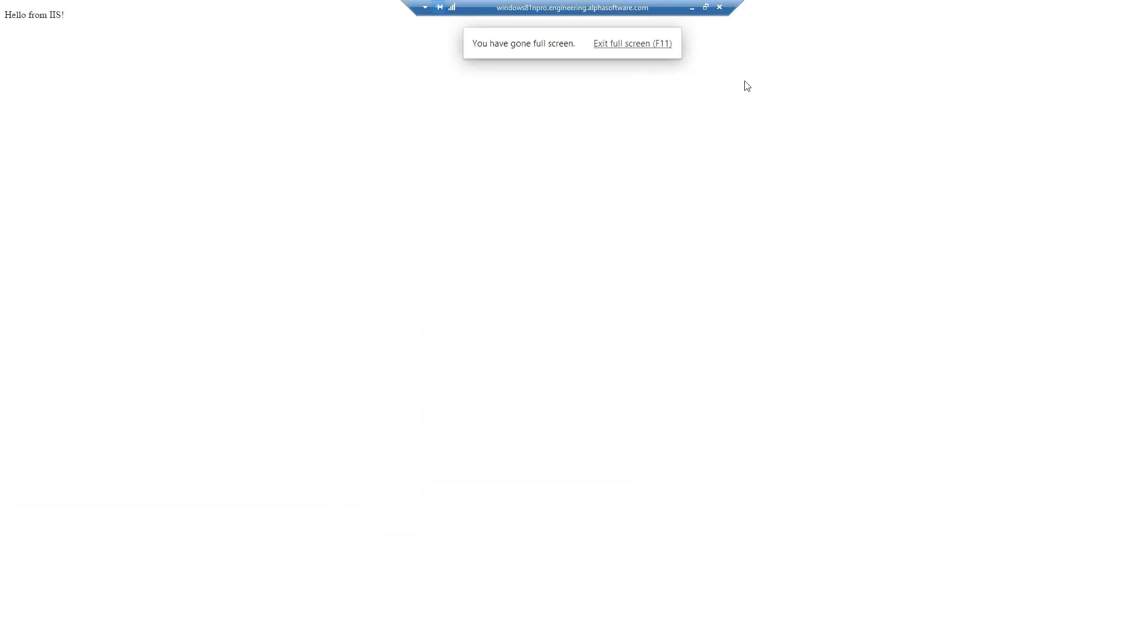
{"action": "key", "text": "F12"}
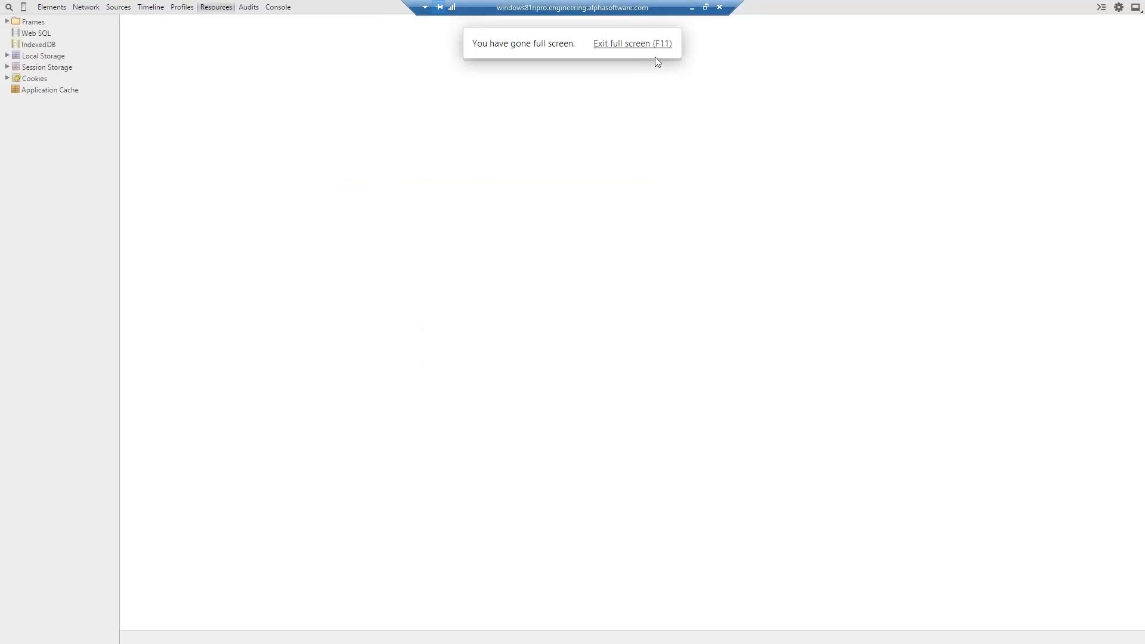
{"action": "left_click", "coordinate": [641, 45]}
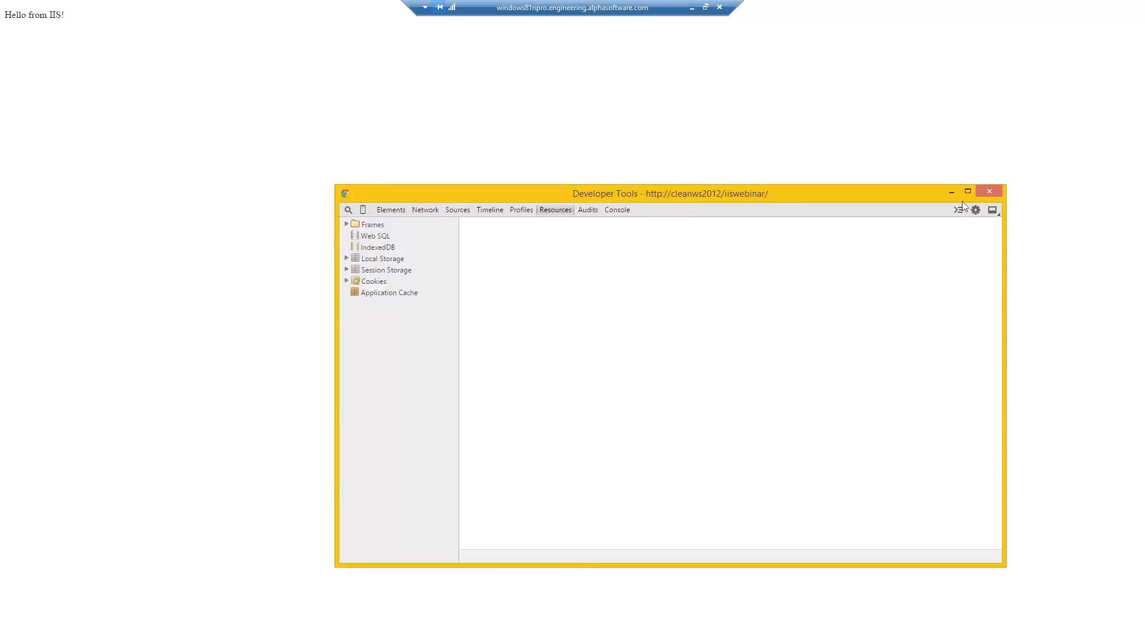
{"action": "left_click", "coordinate": [987, 191]}
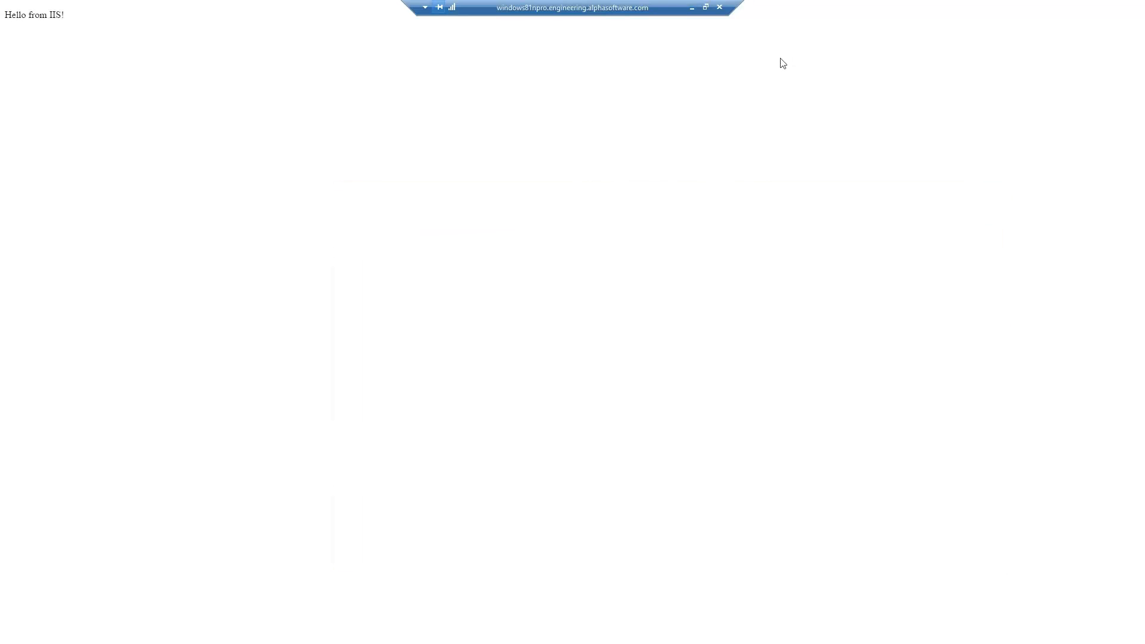
Step: Leave full-screen view, inspect the cookies stored for cleanws2012 in the developer tools, and reload cleanws2012/iiswebinar/
{"action": "key", "text": "F11"}
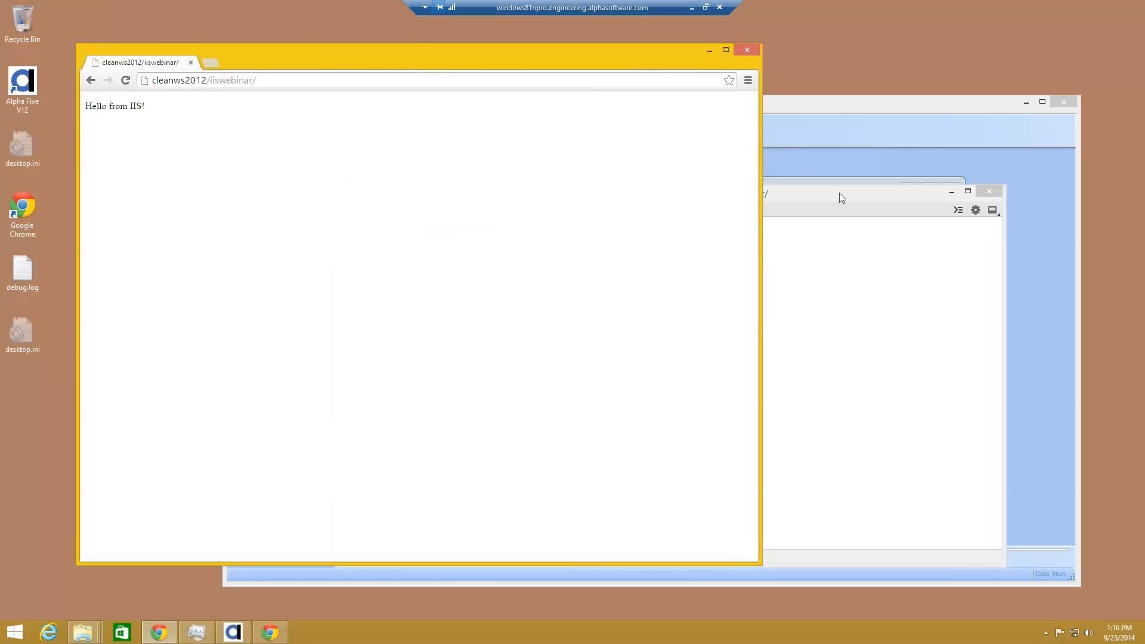
{"action": "key", "text": "F12"}
{"action": "left_click", "coordinate": [346, 281]}
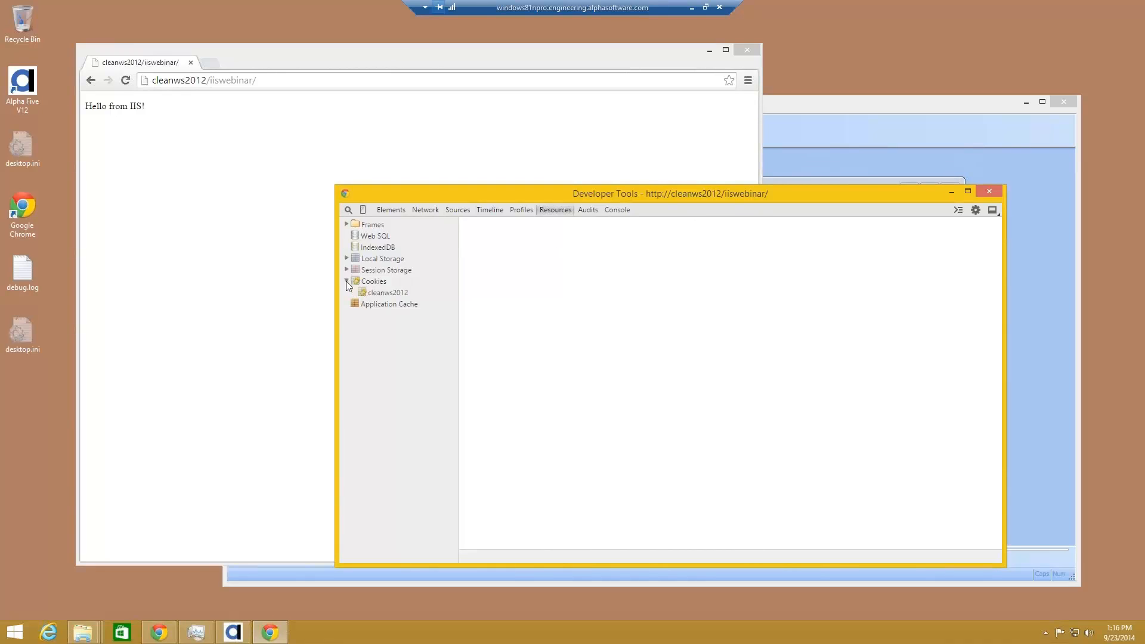
{"action": "left_click", "coordinate": [383, 295]}
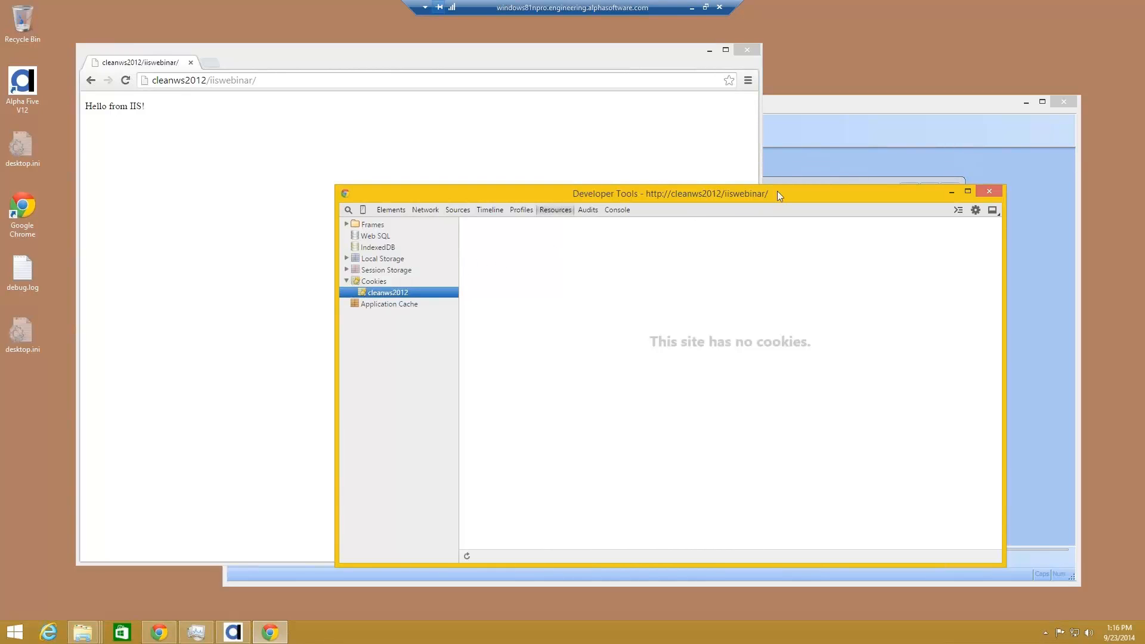
{"action": "left_click", "coordinate": [521, 83]}
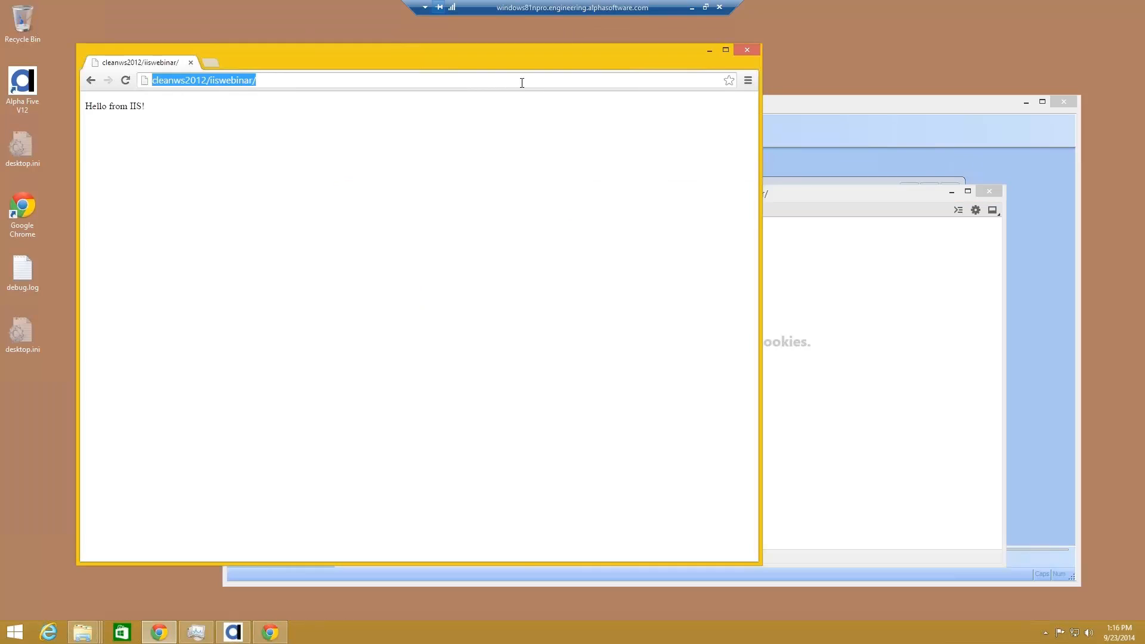
{"action": "key", "text": "Return"}
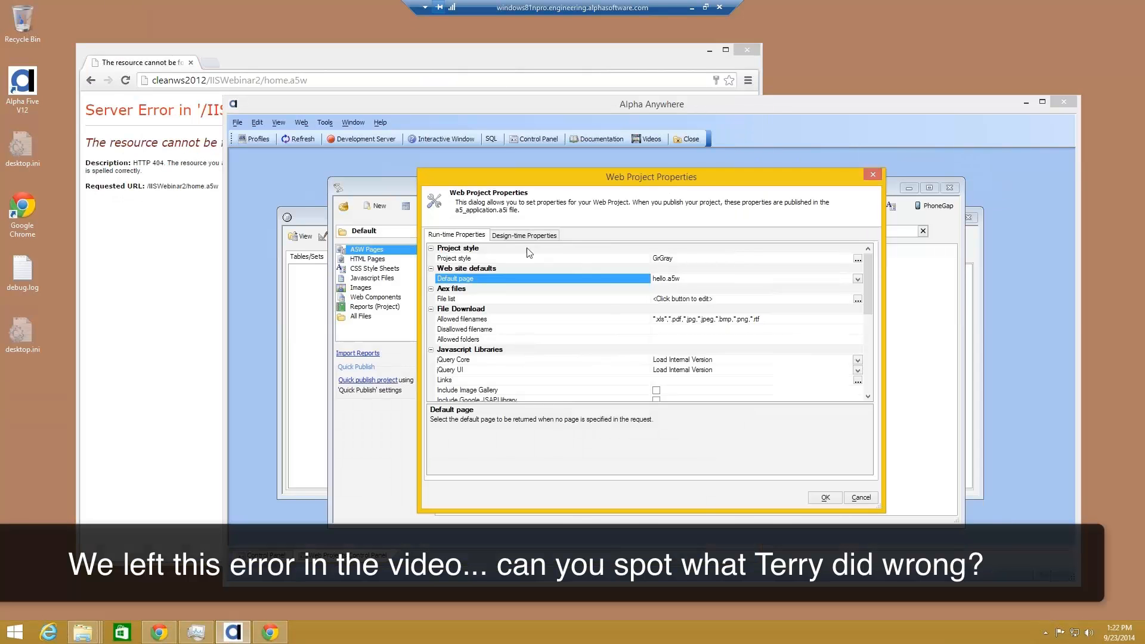
Step: In the Default project's web security configuration, set the redirect page after login to hello.a5w, and close the web security options
{"action": "left_click", "coordinate": [859, 497]}
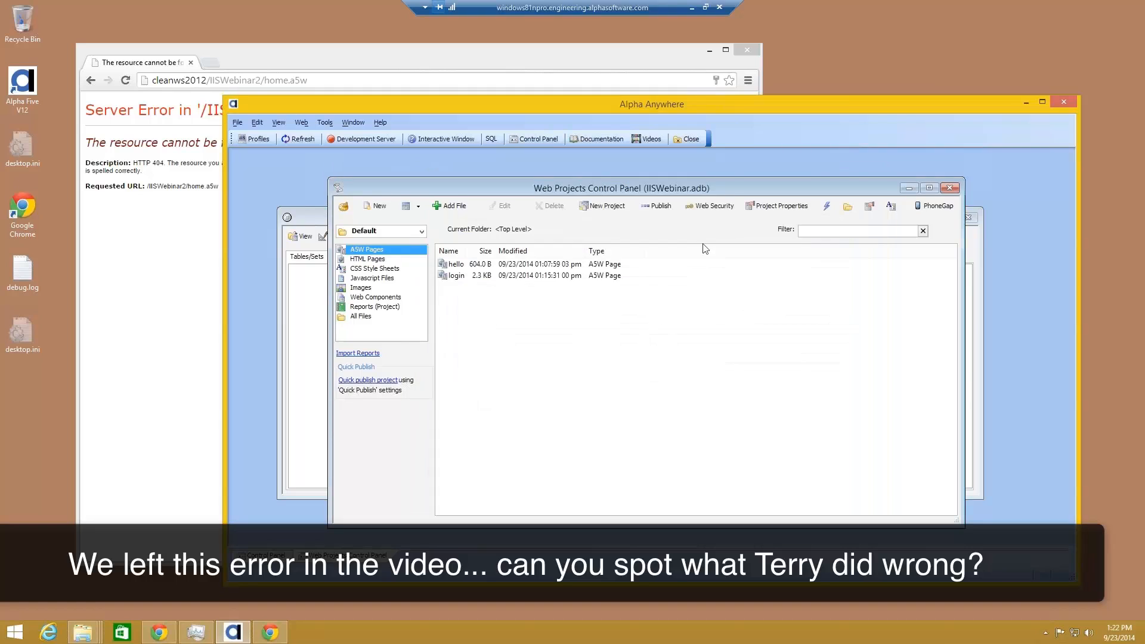
{"action": "left_click", "coordinate": [682, 209]}
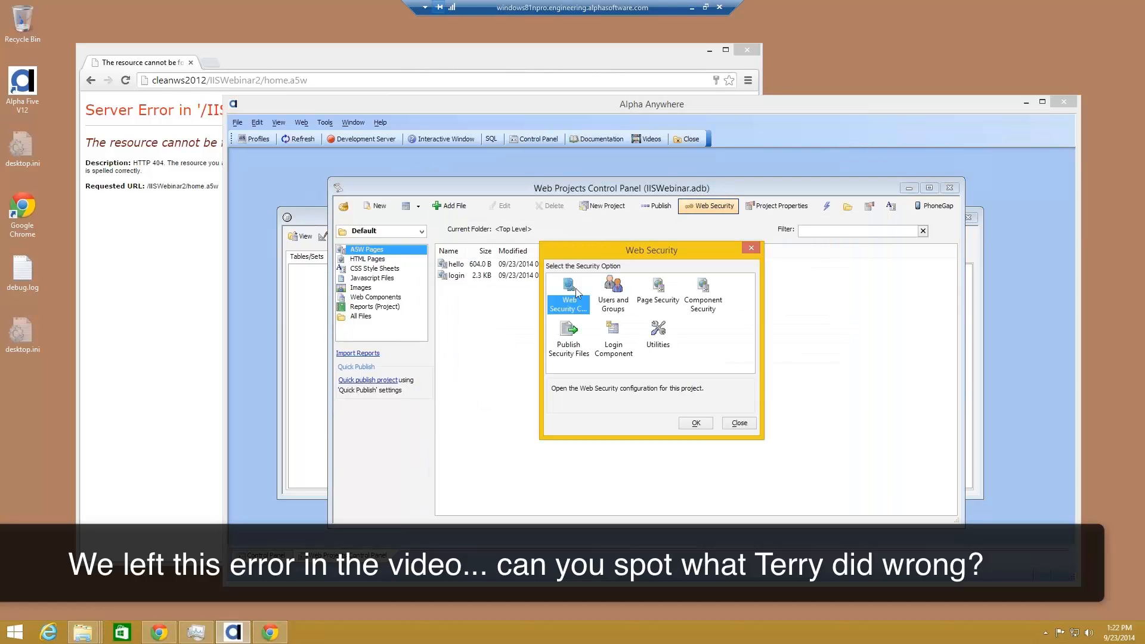
{"action": "double_click", "coordinate": [576, 290]}
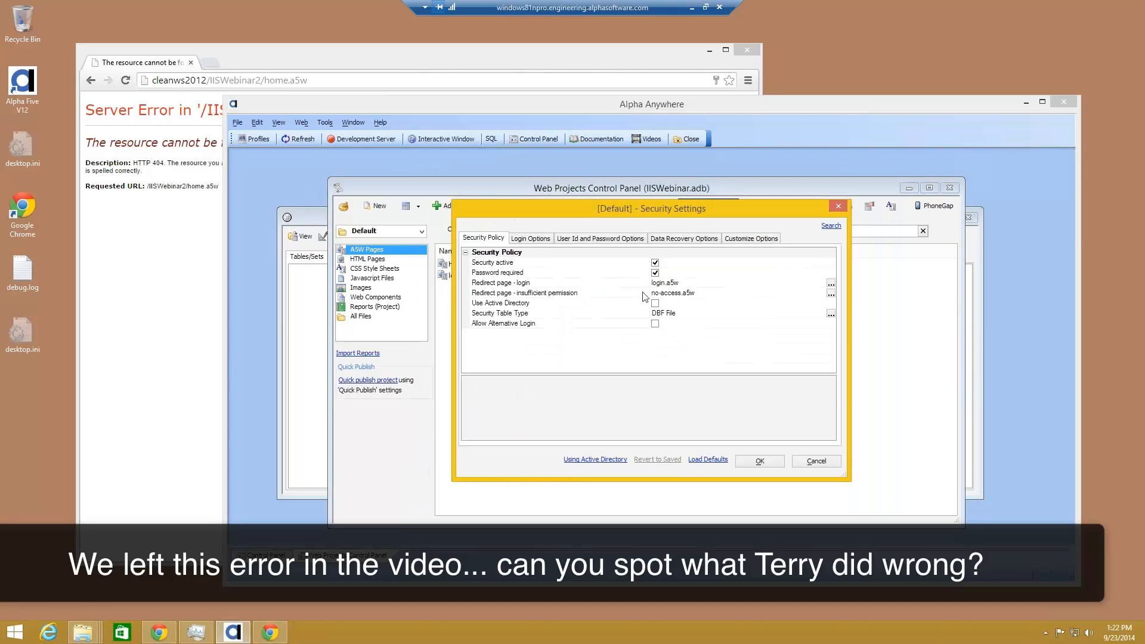
{"action": "left_click", "coordinate": [540, 242]}
{"action": "left_click", "coordinate": [666, 303]}
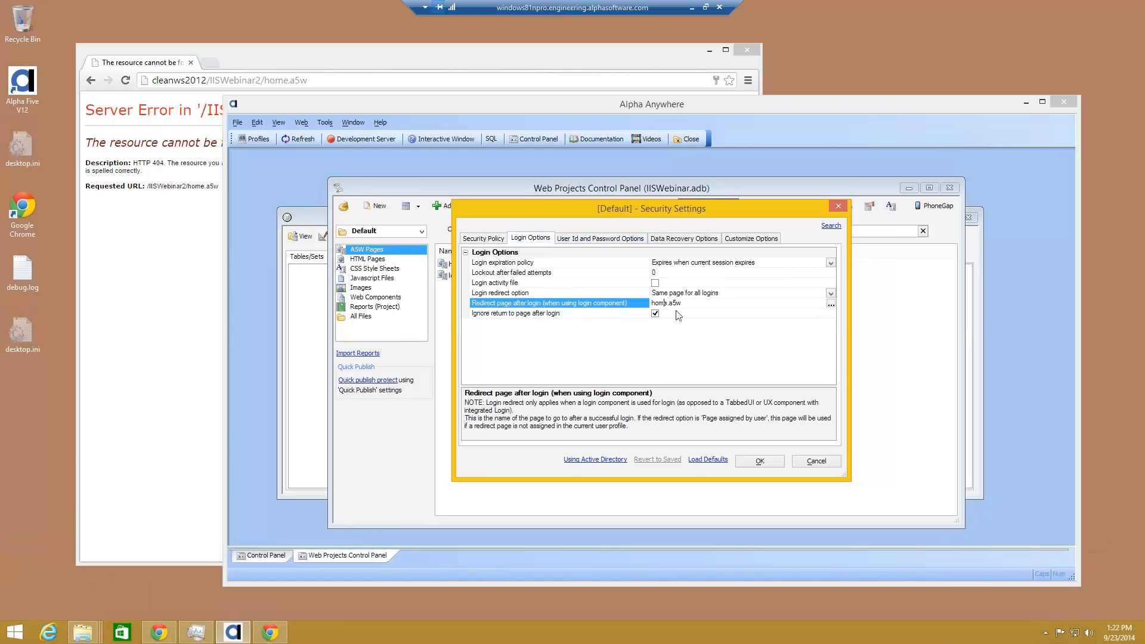
{"action": "key", "text": "BackSpace"}
{"action": "key", "text": "BackSpace"}
{"action": "key", "text": "BackSpace"}
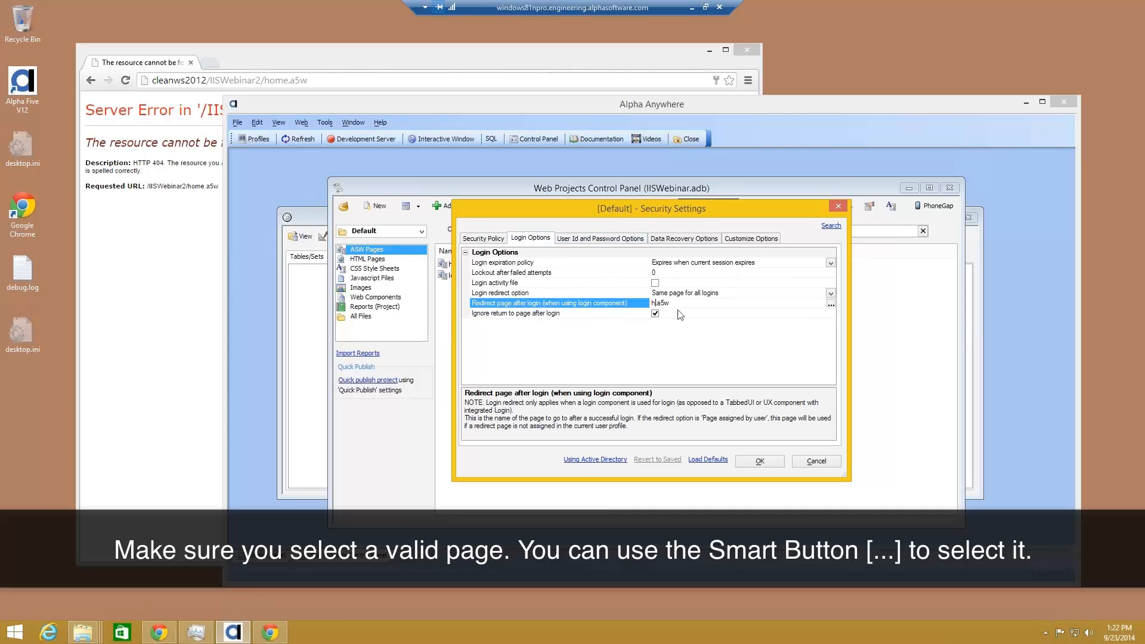
{"action": "type", "text": "ello"}
{"action": "left_click", "coordinate": [758, 461]}
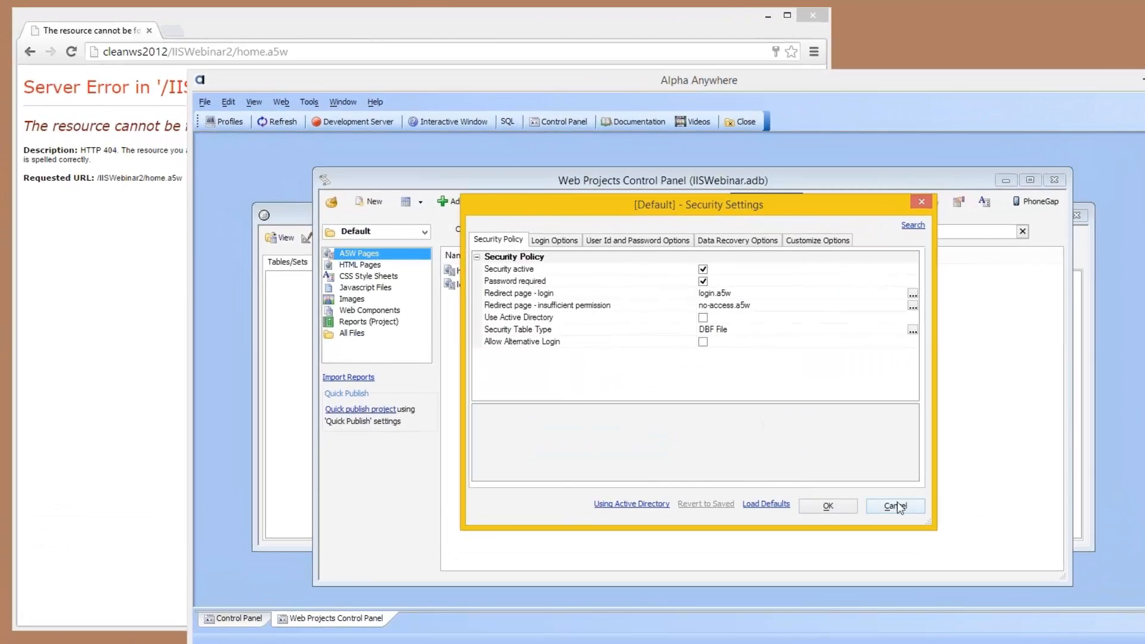
{"action": "left_click", "coordinate": [869, 491]}
{"action": "left_click", "coordinate": [752, 460]}
{"action": "left_click", "coordinate": [884, 501]}
{"action": "left_click", "coordinate": [804, 462]}
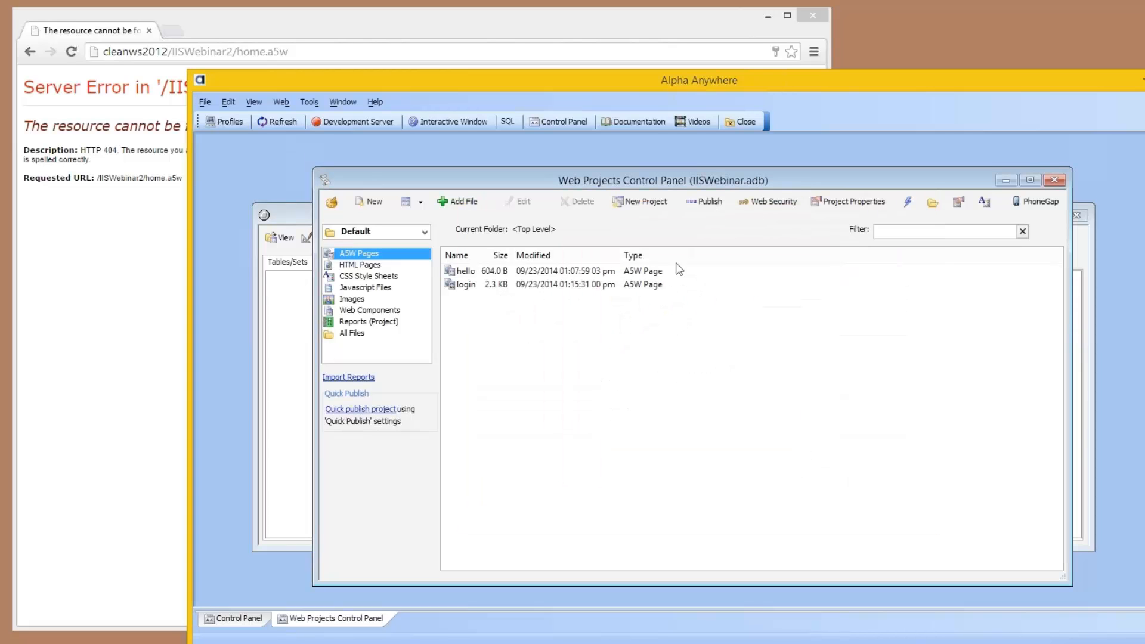
Step: Publish all listed files of the Default project, including the changed security settings, with the cleanws2012 profile
{"action": "left_click", "coordinate": [704, 204]}
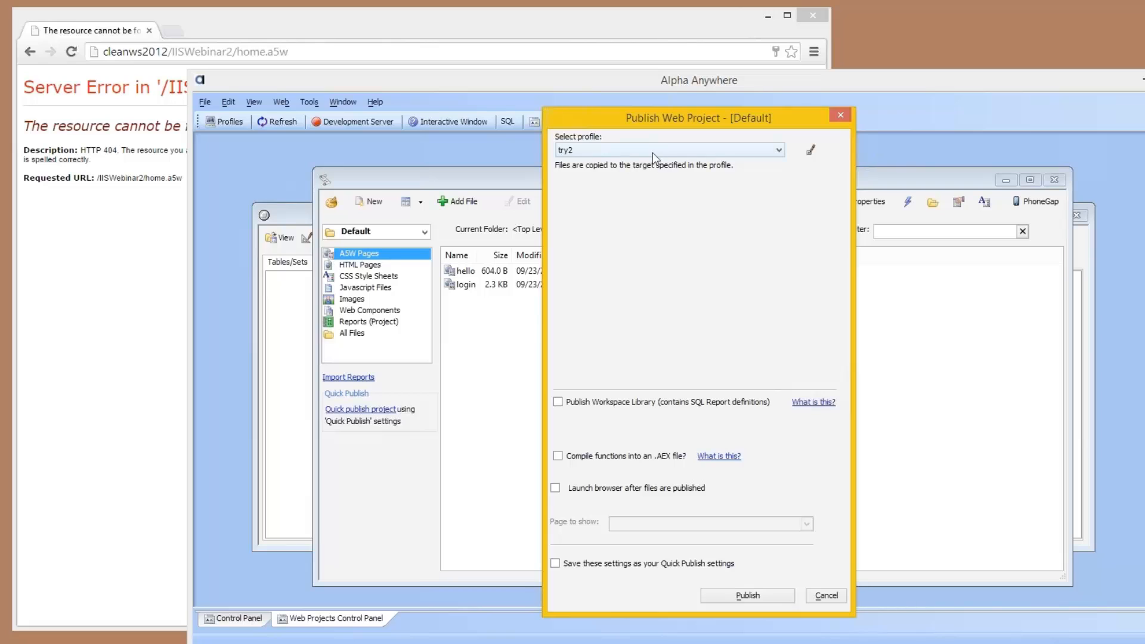
{"action": "left_click", "coordinate": [652, 152]}
{"action": "left_click", "coordinate": [631, 173]}
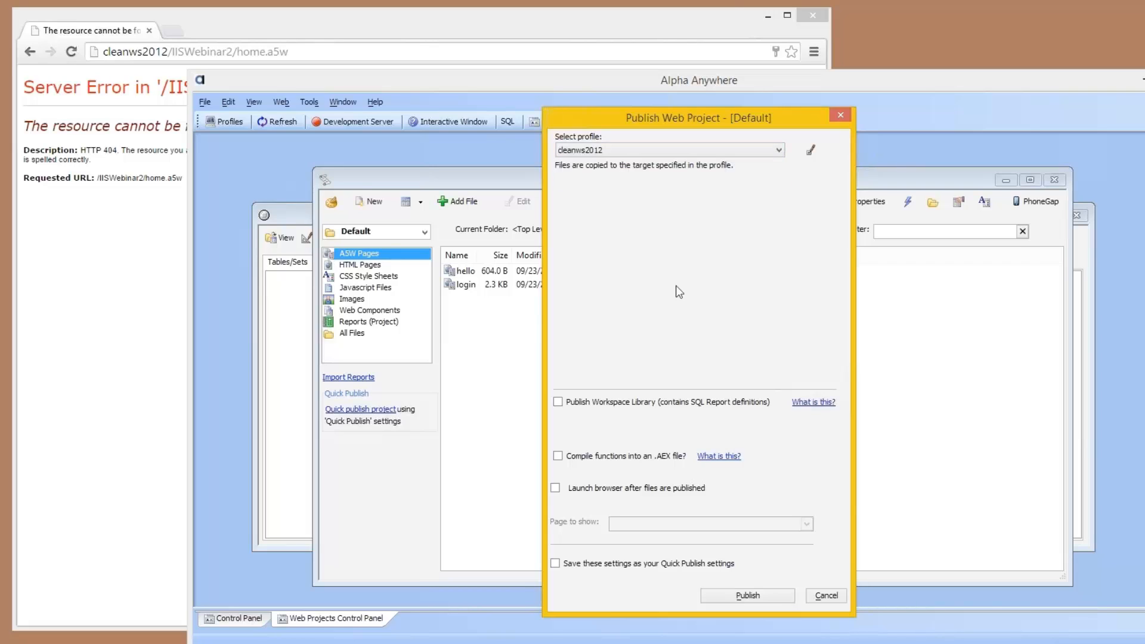
{"action": "left_click", "coordinate": [765, 595]}
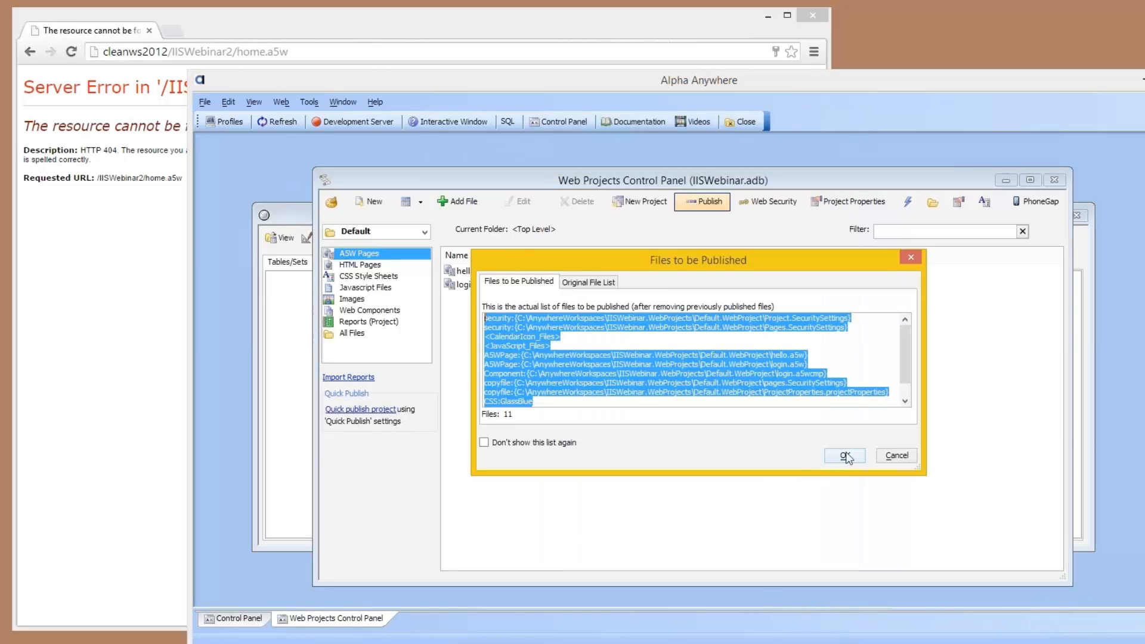
{"action": "left_click", "coordinate": [844, 456]}
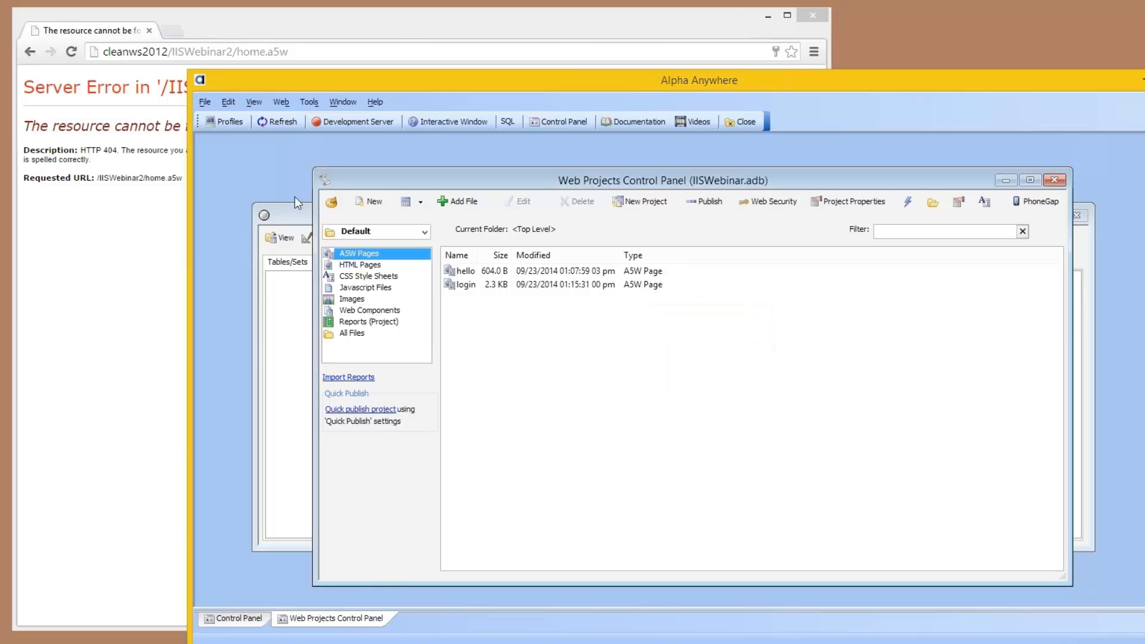
Step: Switch to Chrome and load cleanws2012/IISWebinar/ in a new tab
{"action": "left_click", "coordinate": [171, 31]}
{"action": "type", "text": "iiswebina"}
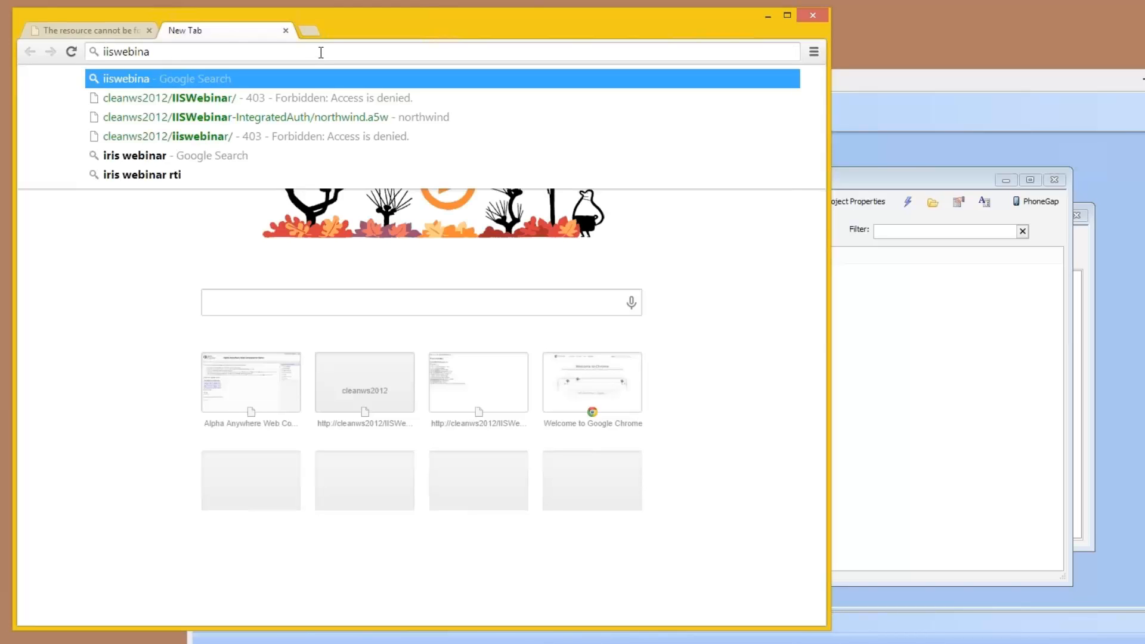
{"action": "key", "text": "Down"}
{"action": "key", "text": "Return"}
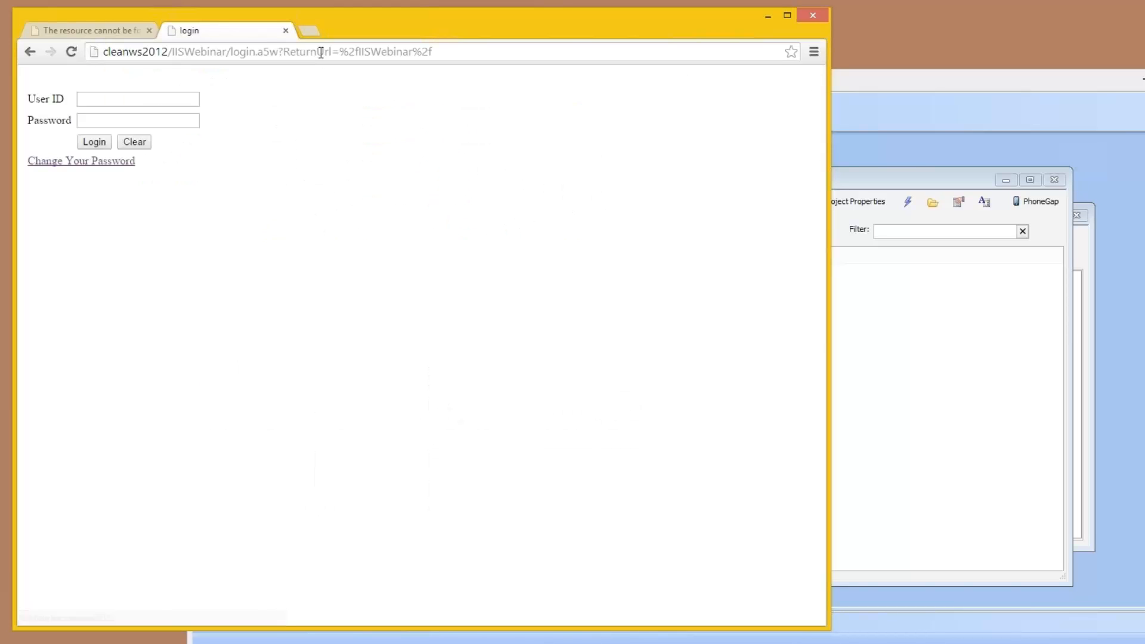
Step: Log in to the IISWebinar application with the test user's ID and password, and decline saving the password
{"action": "left_click", "coordinate": [174, 99]}
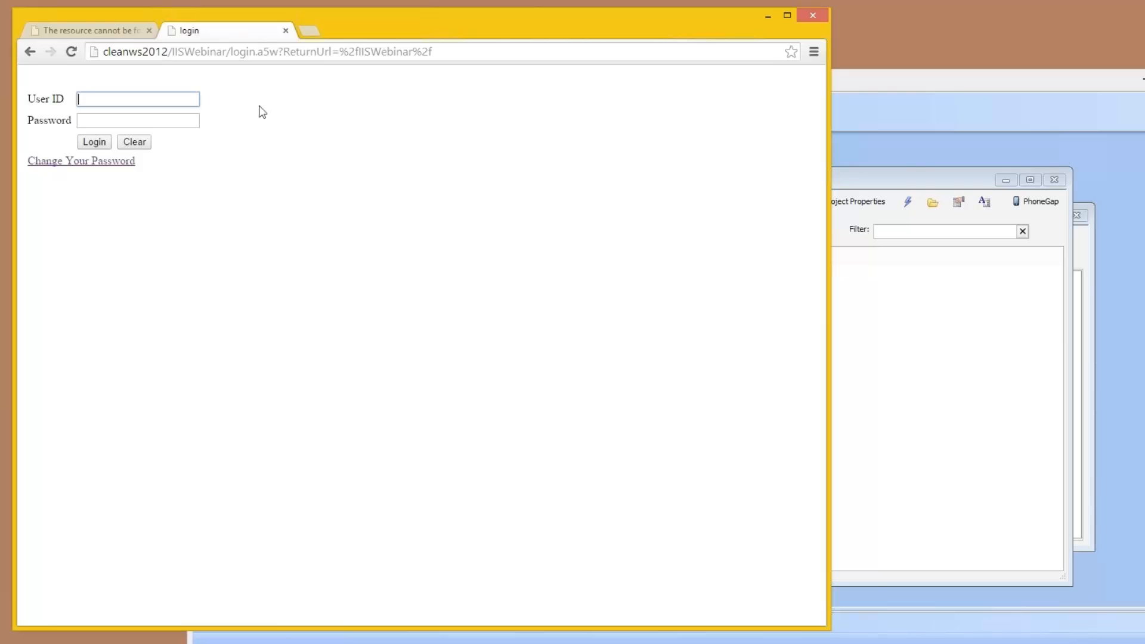
{"action": "type", "text": "TestUser"}
{"action": "key", "text": "Tab"}
{"action": "type", "text": "test"}
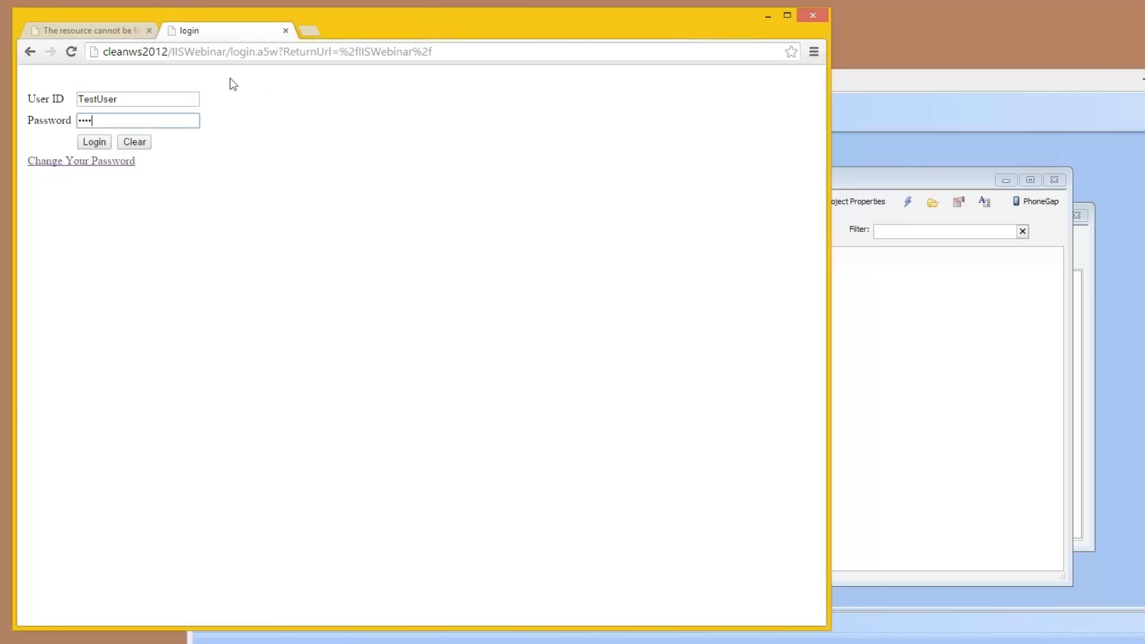
{"action": "key", "text": "BackSpace"}
{"action": "key", "text": "BackSpace"}
{"action": "key", "text": "BackSpace"}
{"action": "key", "text": "BackSpace"}
{"action": "type", "text": "test12"}
{"action": "left_click", "coordinate": [90, 144]}
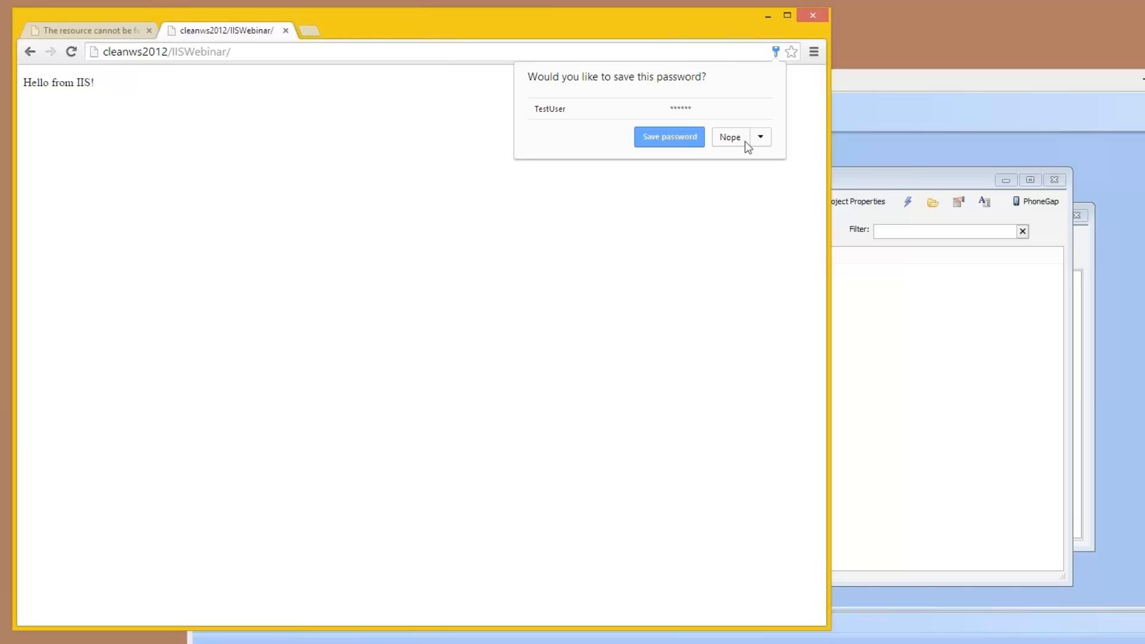
{"action": "left_click", "coordinate": [729, 137]}
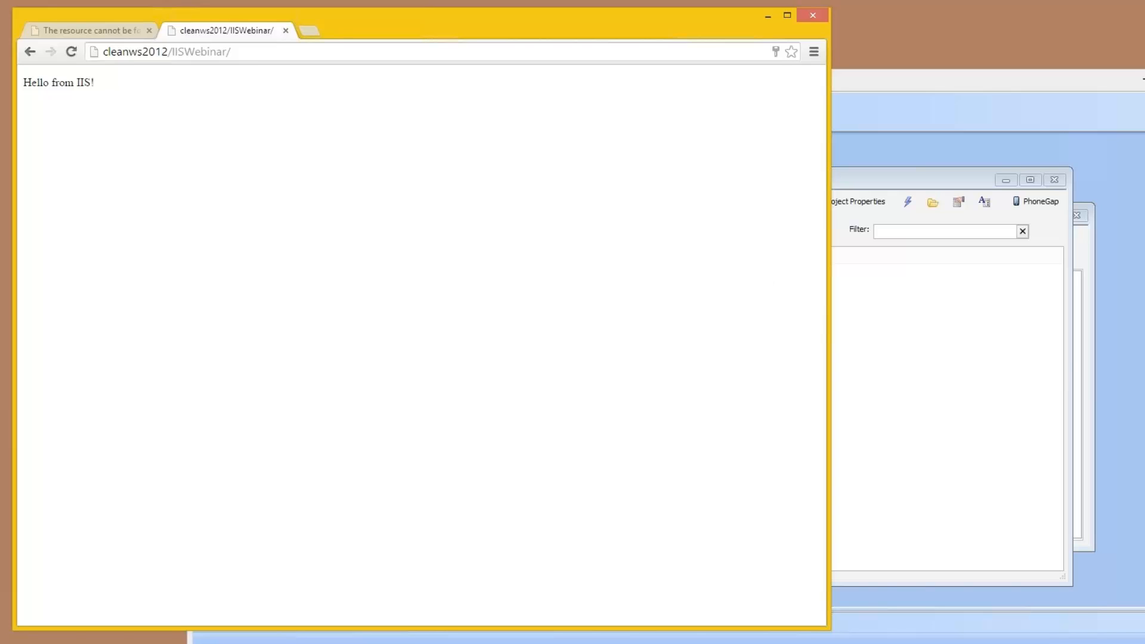
Step: Switch to Alpha Anywhere, open the source of the hello A5W page, and place the cursor after "Hello from IIS"
{"action": "left_click", "coordinate": [869, 306]}
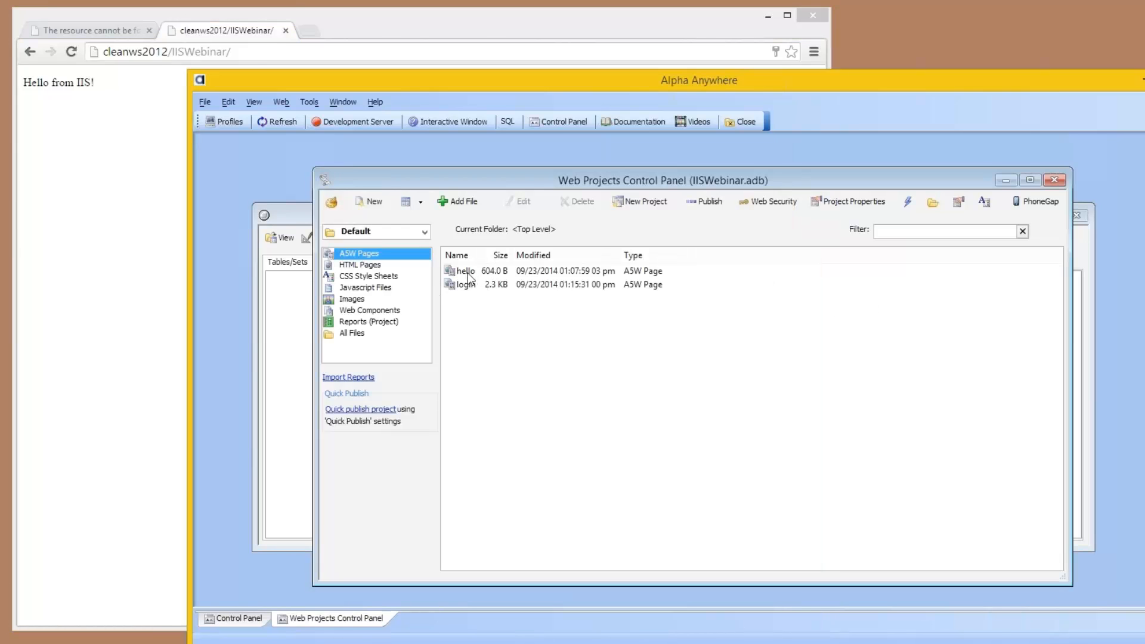
{"action": "double_click", "coordinate": [464, 271]}
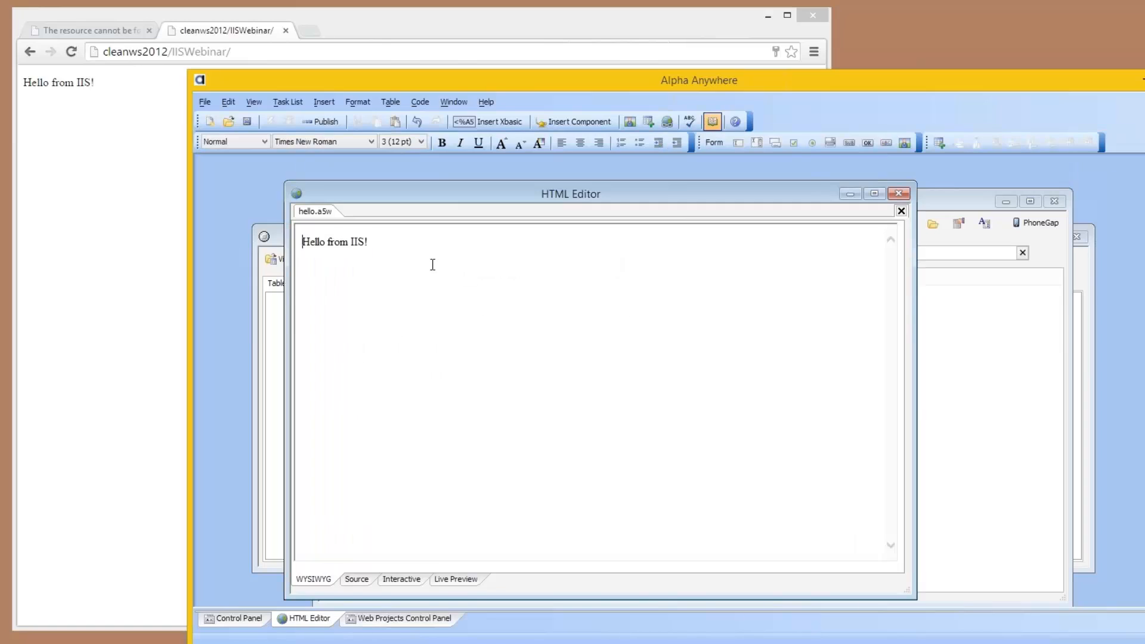
{"action": "left_click", "coordinate": [368, 578]}
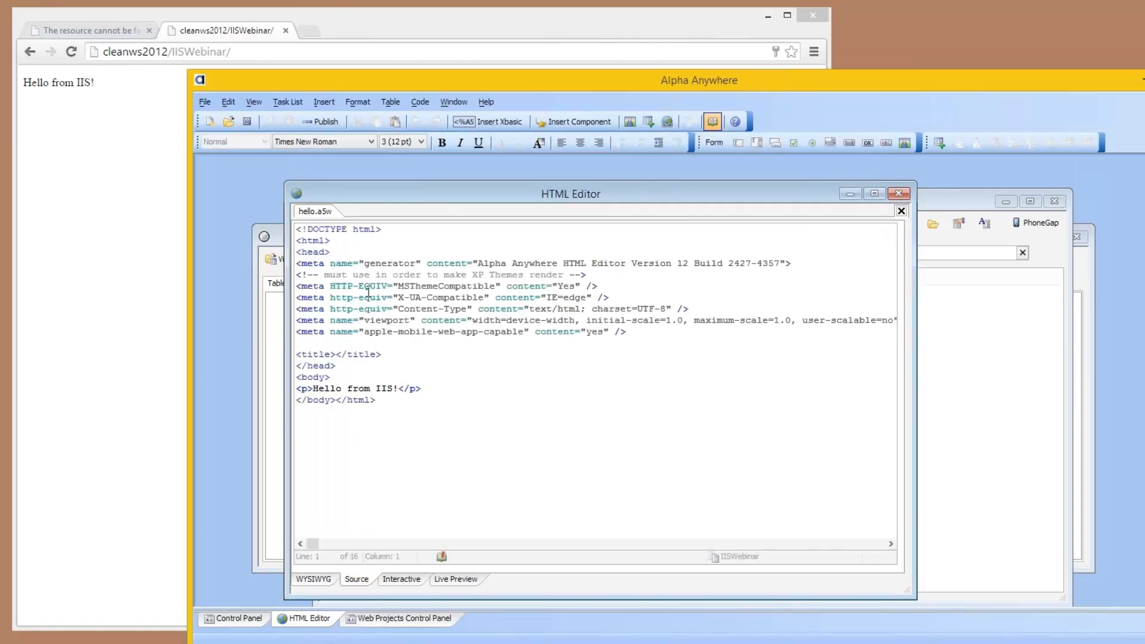
{"action": "left_click", "coordinate": [391, 389]}
{"action": "type", "text": "IISWebinar"}
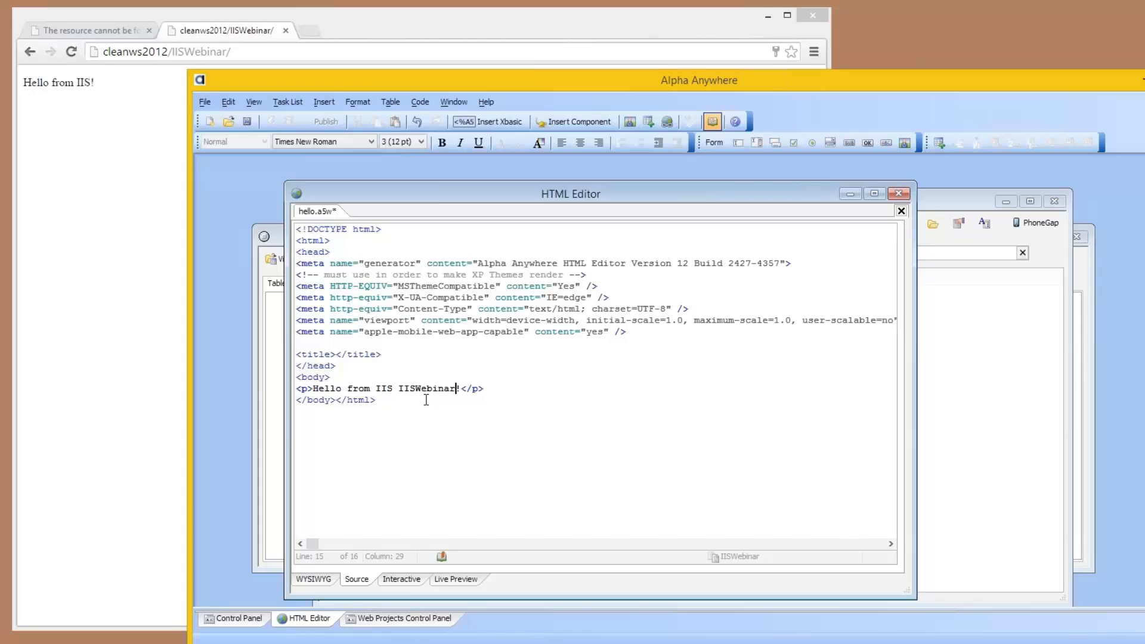
{"action": "key", "text": "BackSpace"}
{"action": "key", "text": "BackSpace"}
{"action": "key", "text": "BackSpace"}
{"action": "key", "text": "BackSpace"}
{"action": "key", "text": "BackSpace"}
{"action": "key", "text": "BackSpace"}
{"action": "key", "text": "BackSpace"}
{"action": "key", "text": "BackSpace"}
{"action": "key", "text": "BackSpace"}
{"action": "key", "text": "BackSpace"}
Step: Insert <%a5 ?Context.Security.CurrentUser %> after "Hello from IIS" in hello.a5w, save the page and close the HTML Editor
{"action": "key", "text": "ctrl+c"}
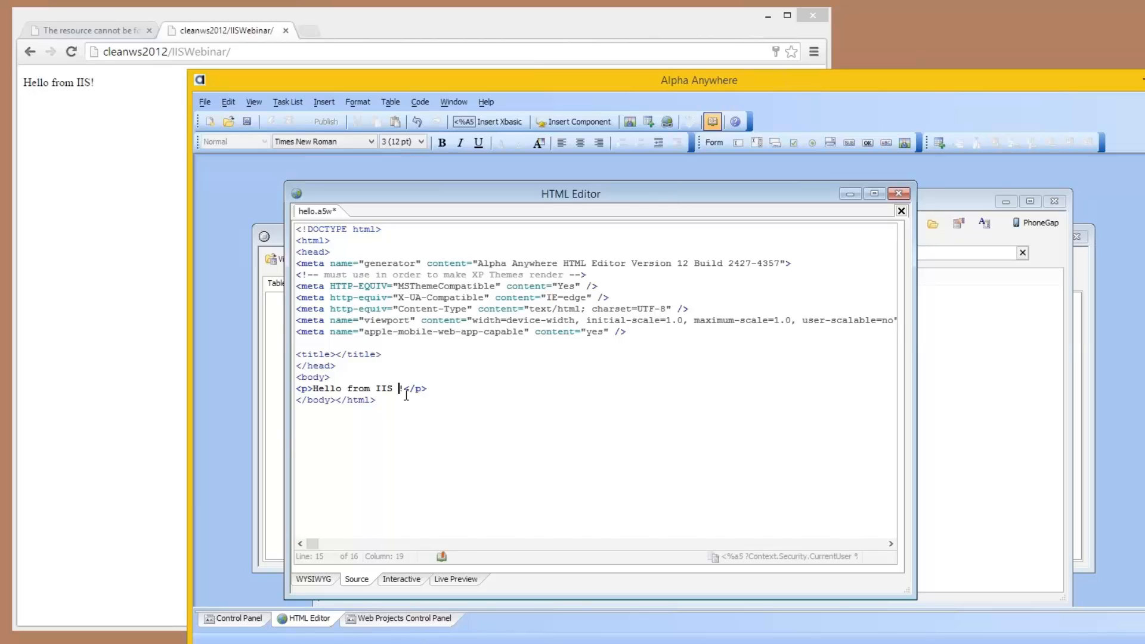
{"action": "key", "text": "ctrl+v"}
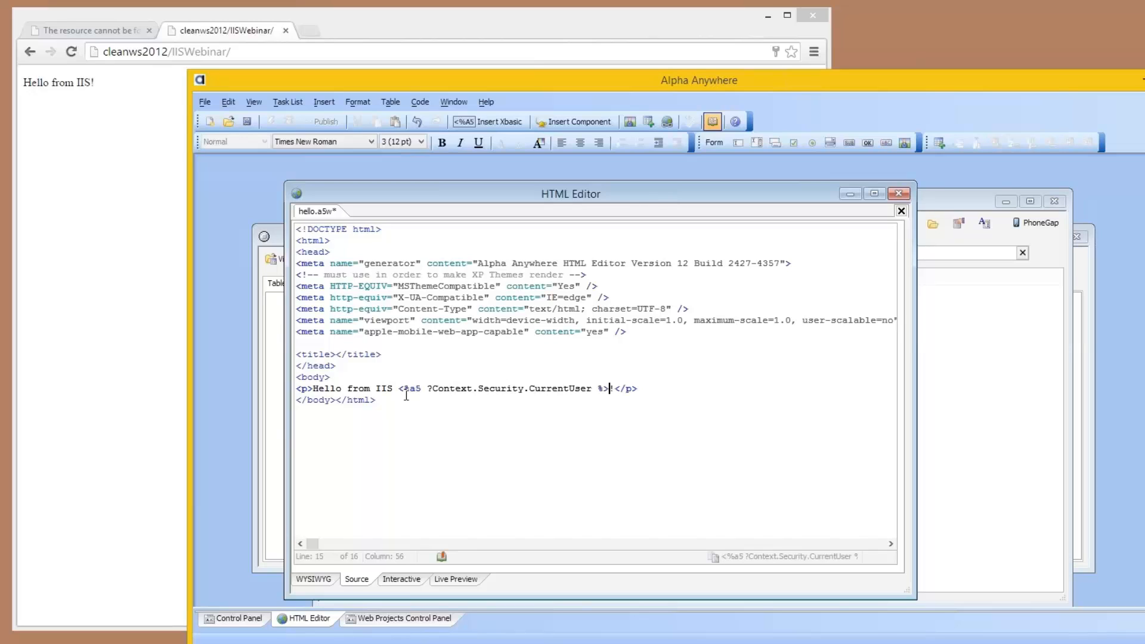
{"action": "key", "text": "ctrl+s"}
{"action": "left_click", "coordinate": [898, 194]}
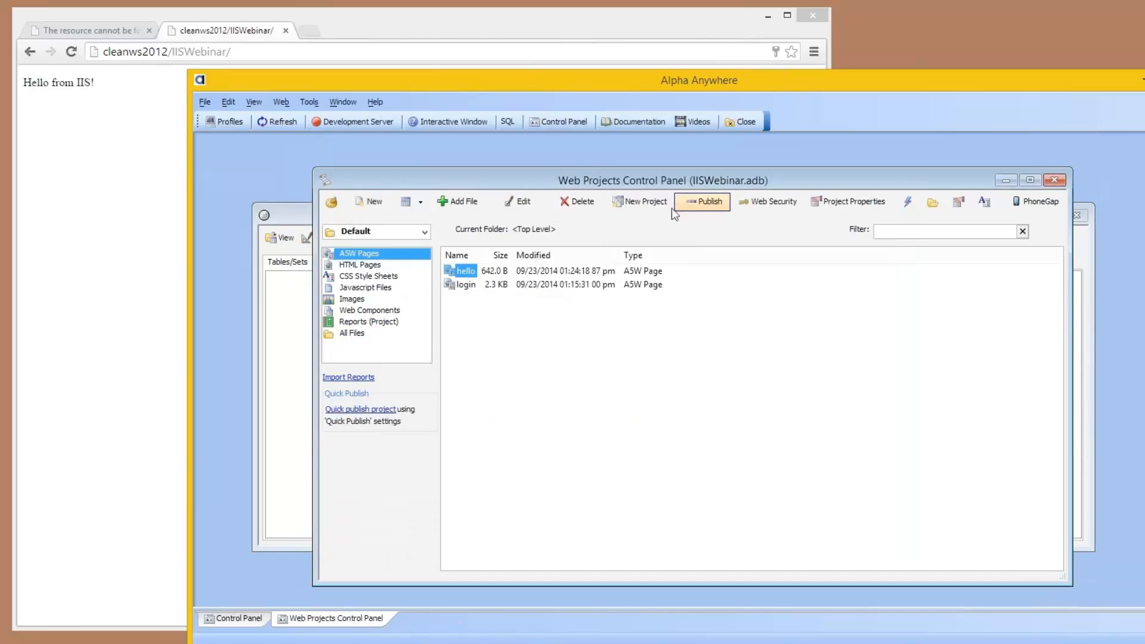
Step: Publish the edited hello page with the cleanws2012 profile, and reload cleanws2012/IISWebinar/ in Chrome
{"action": "left_click", "coordinate": [695, 203]}
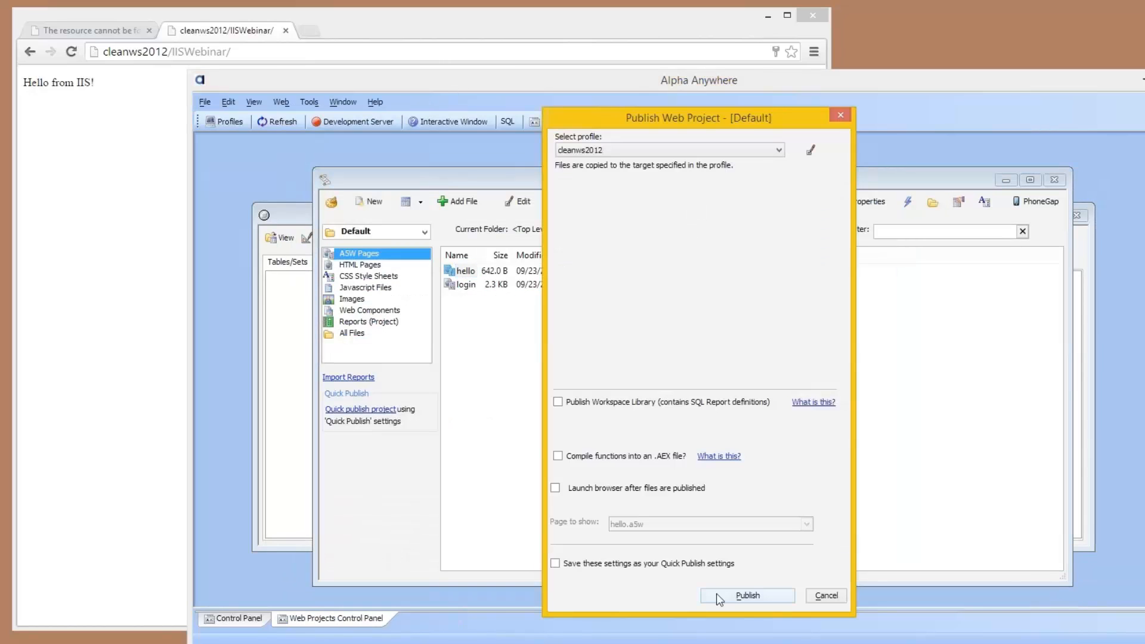
{"action": "left_click", "coordinate": [717, 595]}
{"action": "left_click", "coordinate": [841, 458]}
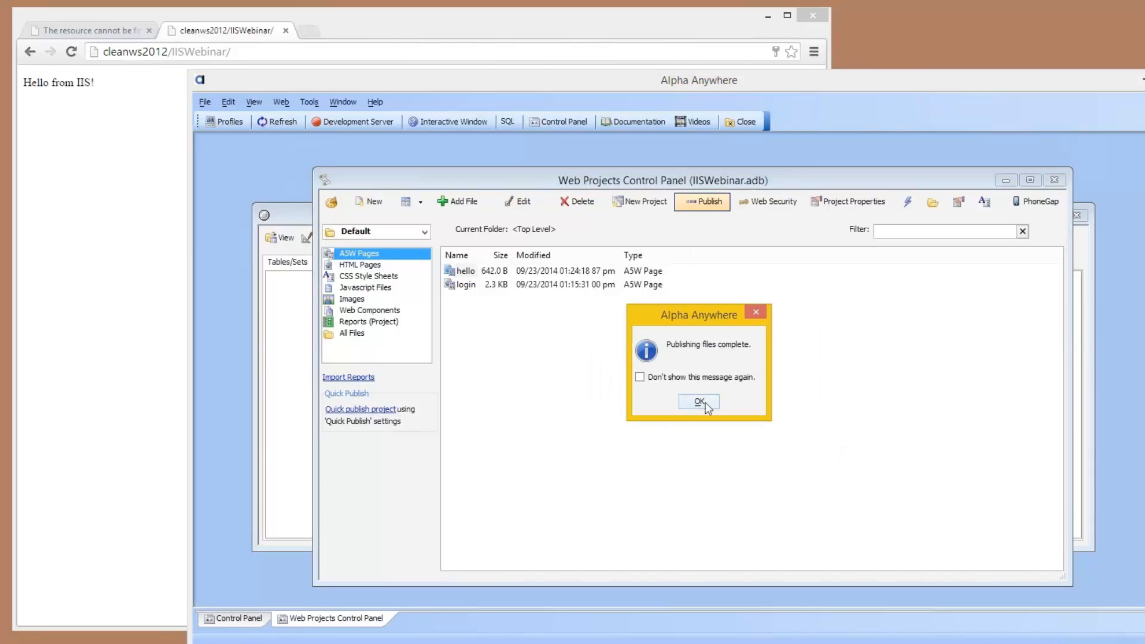
{"action": "left_click", "coordinate": [704, 401]}
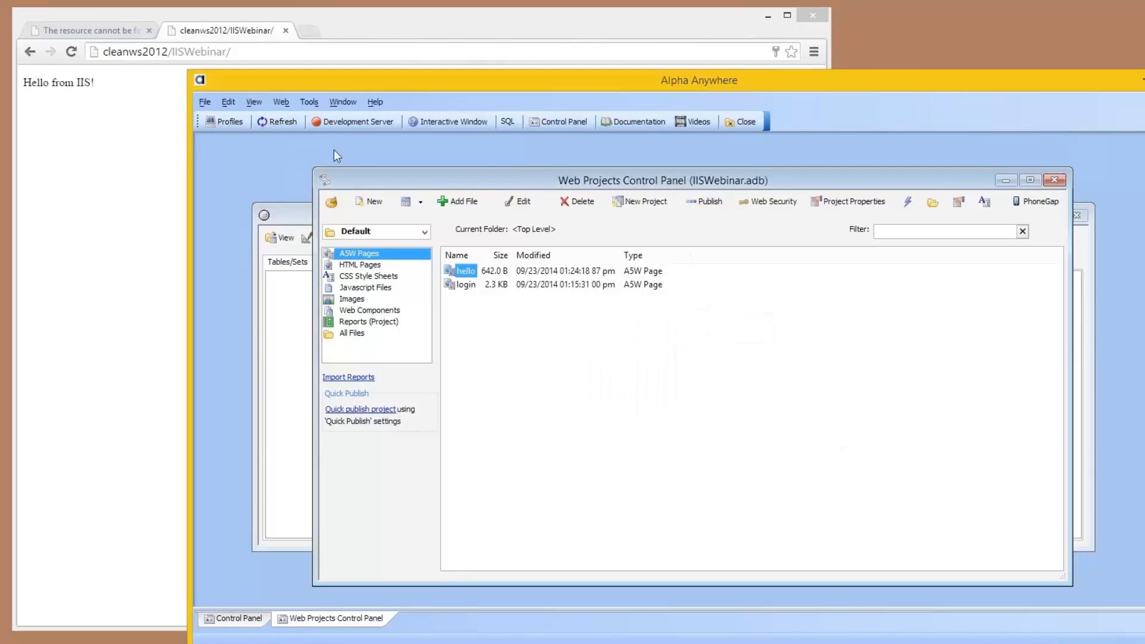
{"action": "left_click", "coordinate": [71, 52]}
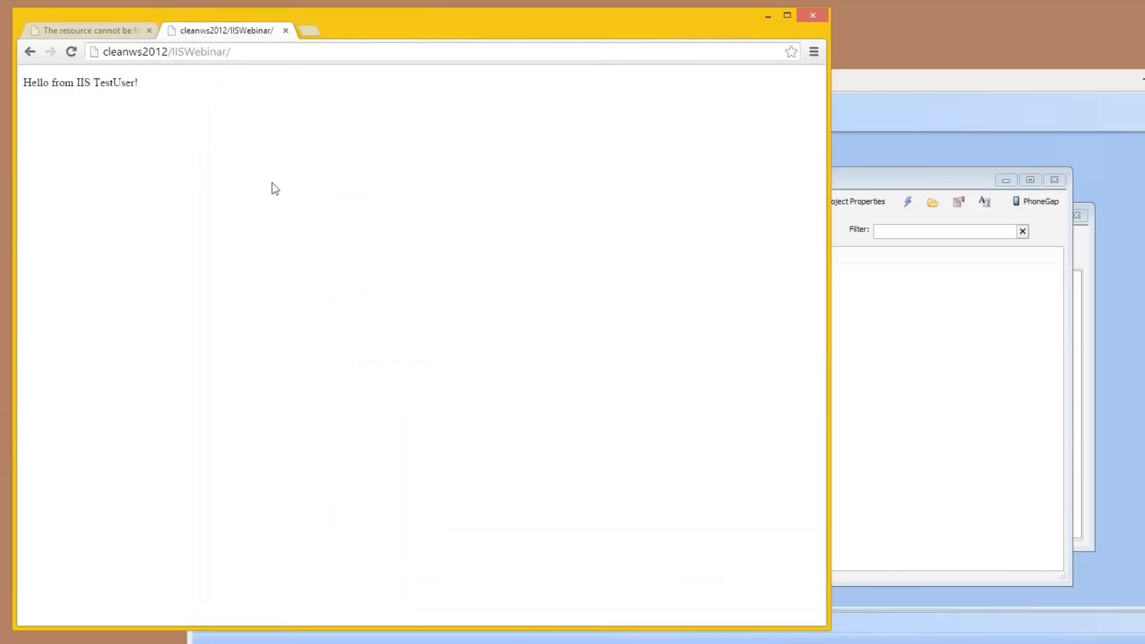
Step: Switch to IIS Manager and show the configurable features of the Default Web Site on CLEANWS2012
{"action": "left_click", "coordinate": [856, 185]}
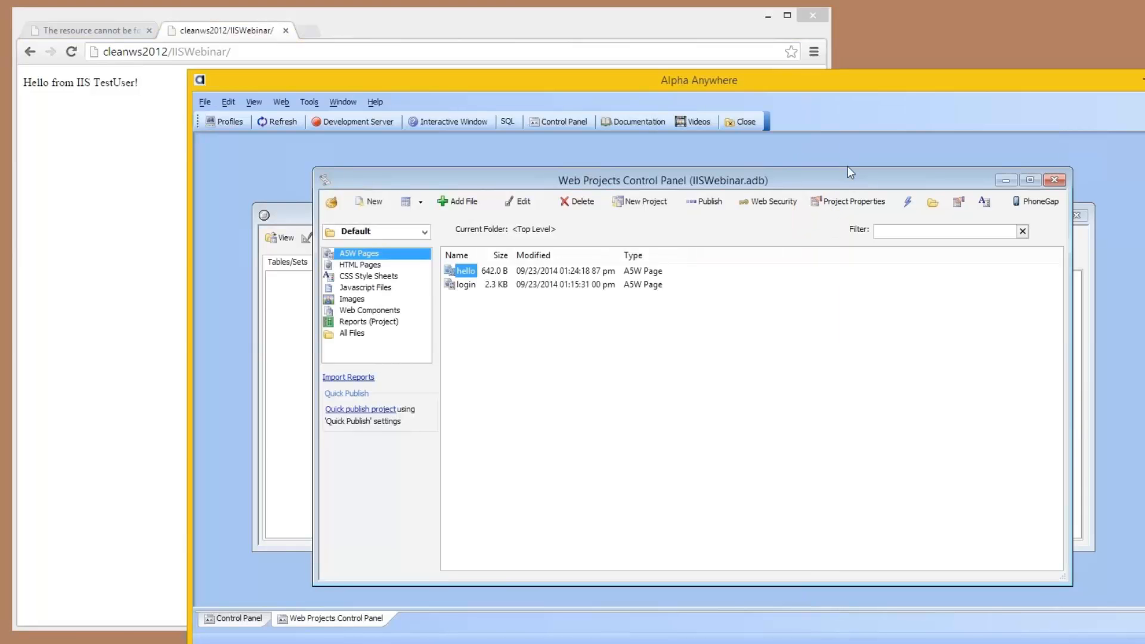
{"action": "left_click", "coordinate": [766, 210]}
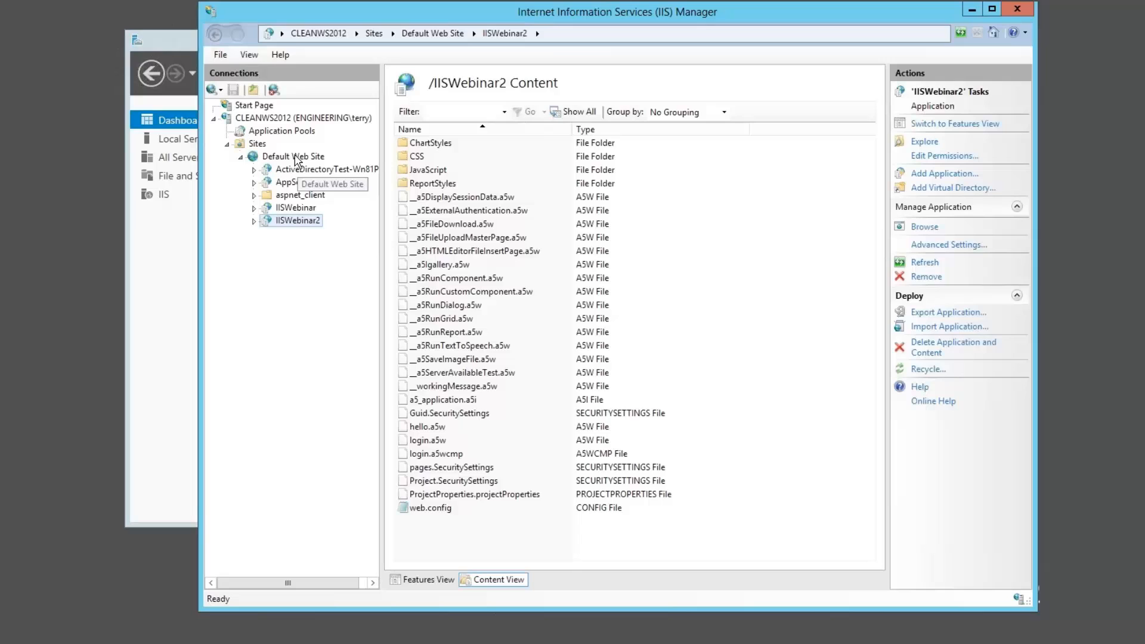
{"action": "left_click", "coordinate": [296, 157]}
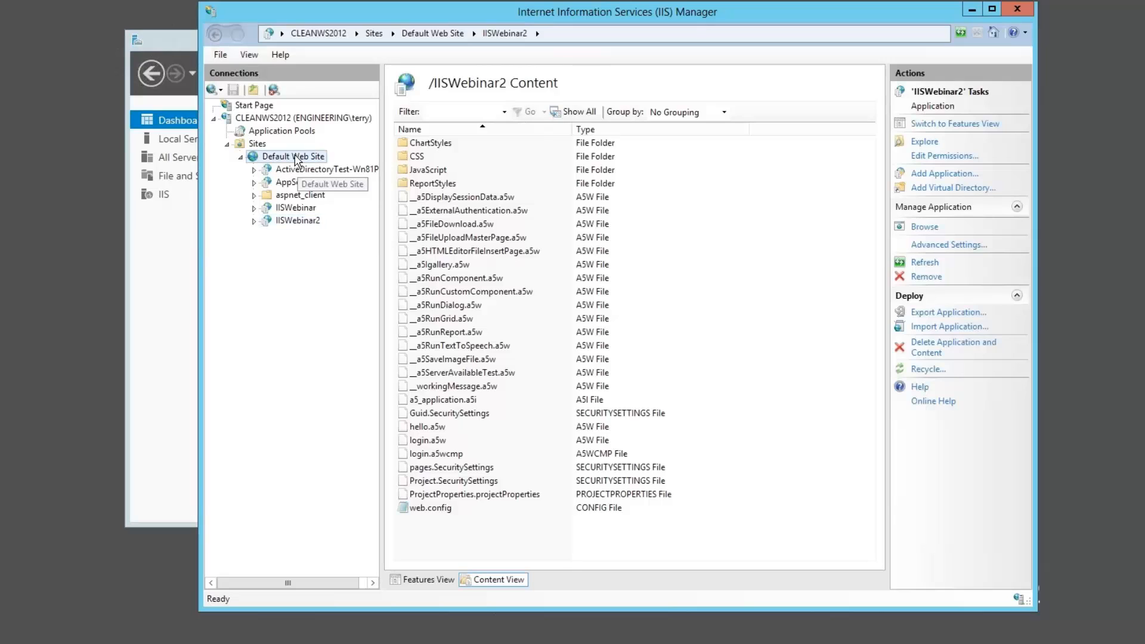
{"action": "left_click", "coordinate": [428, 579]}
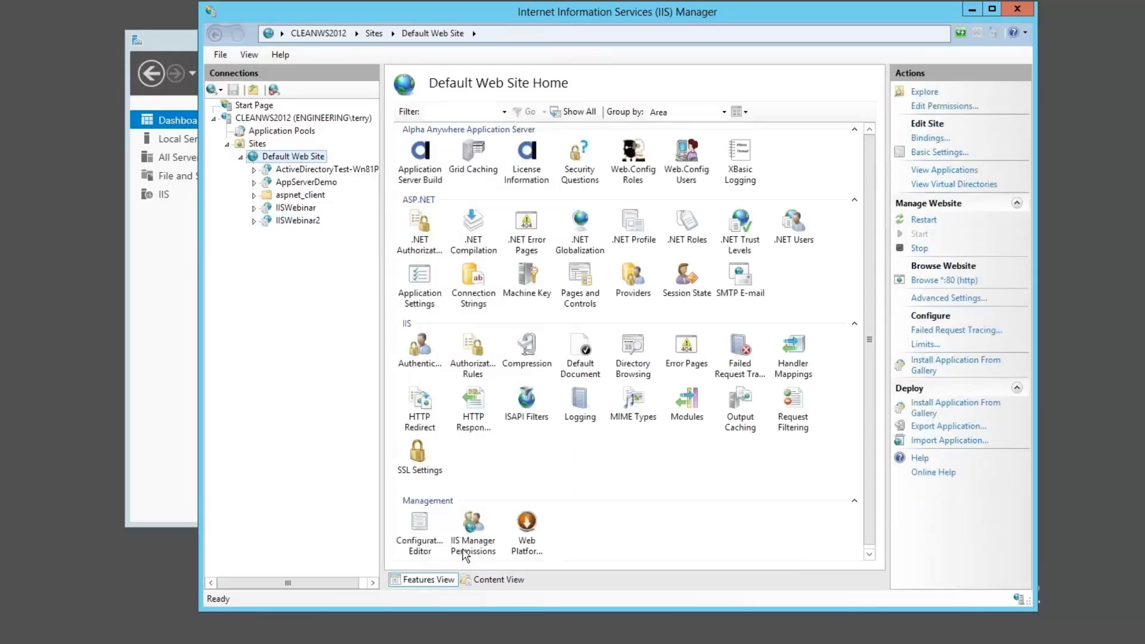
Step: Disable Forms Authentication and enable Windows Authentication for the Default Web Site
{"action": "double_click", "coordinate": [421, 355]}
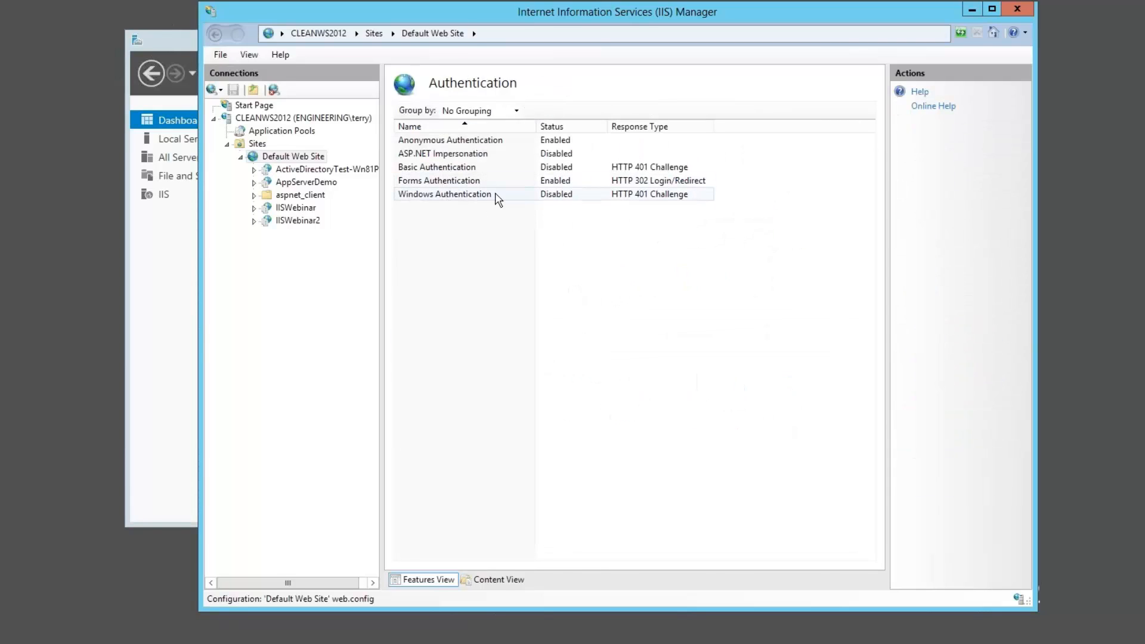
{"action": "left_click", "coordinate": [520, 182]}
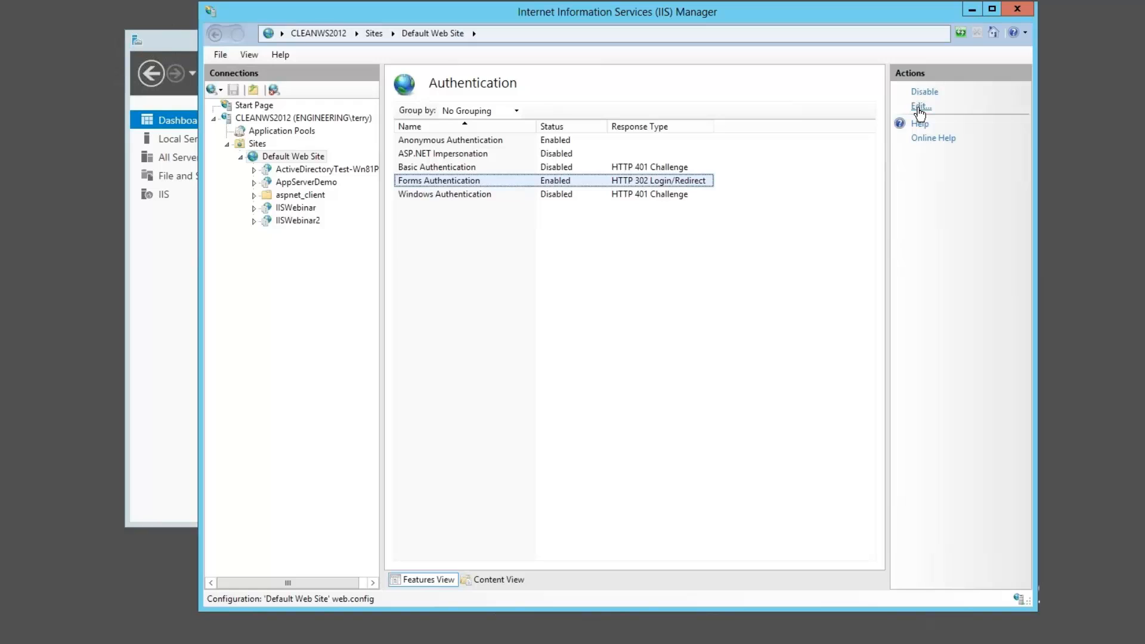
{"action": "left_click", "coordinate": [924, 93]}
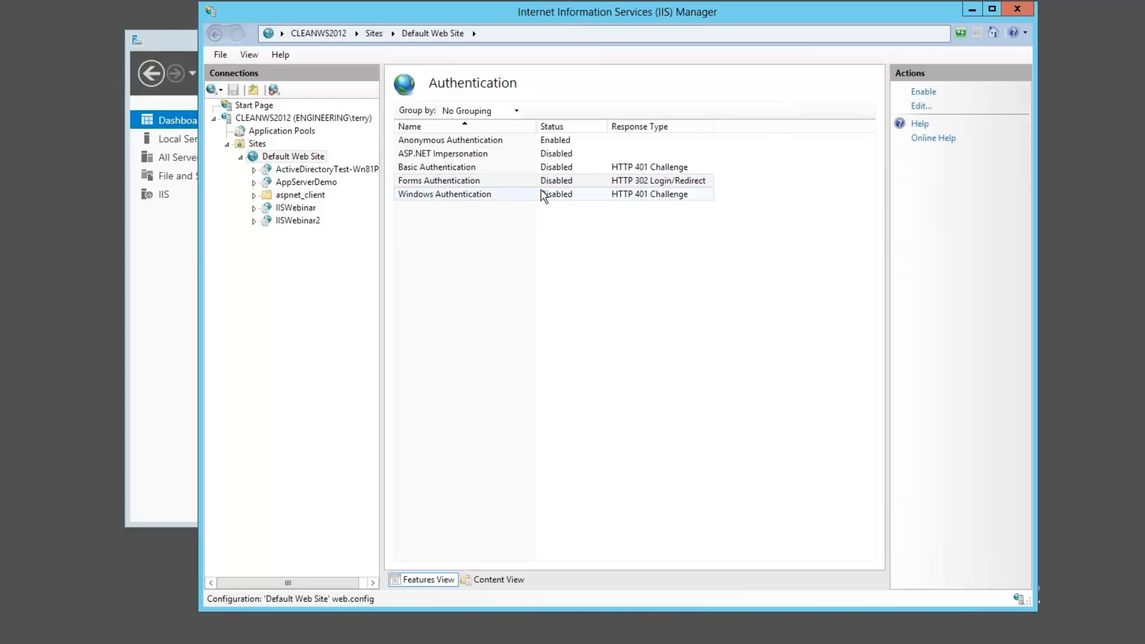
{"action": "left_click", "coordinate": [923, 91]}
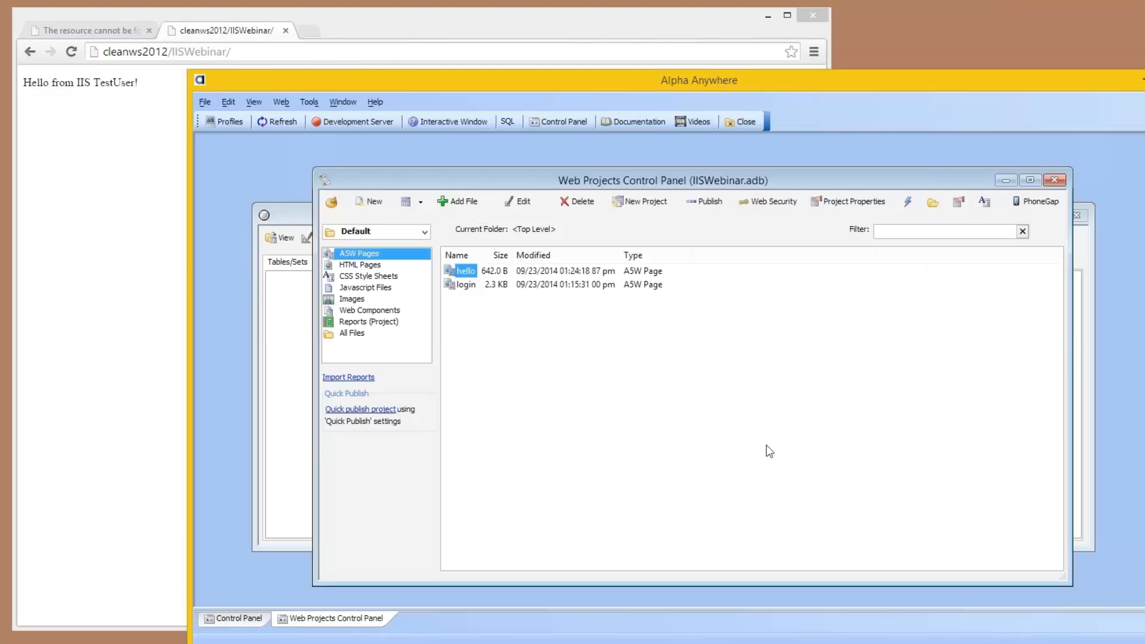
Step: Switch to Alpha Anywhere, turn on Use Active Directory in the project's web security configuration, and close the Web Security options
{"action": "left_click", "coordinate": [766, 201]}
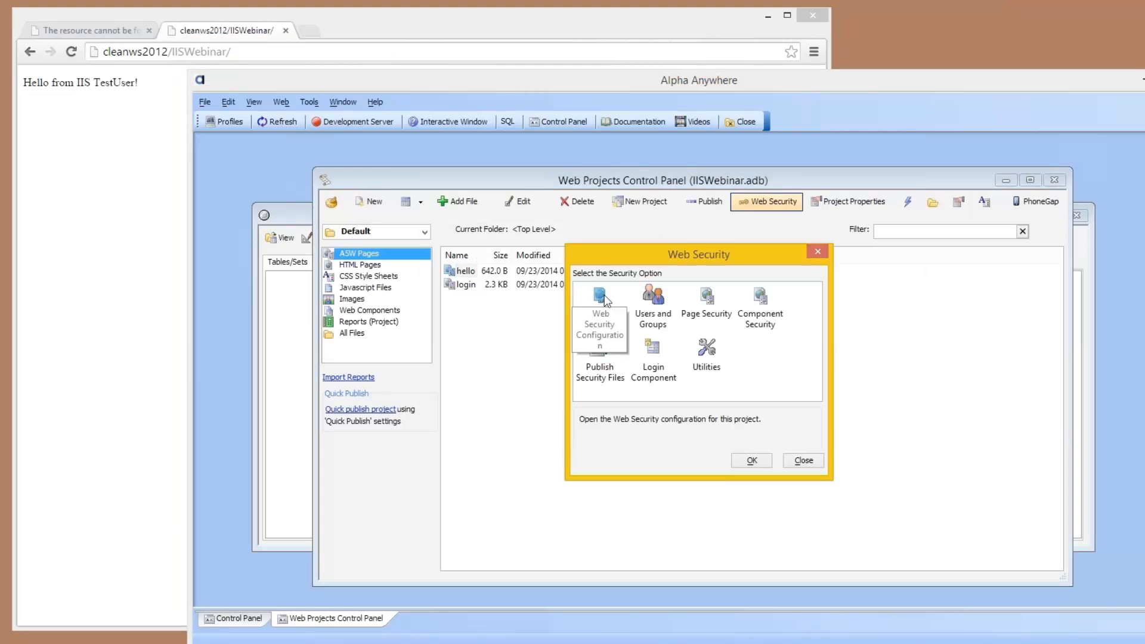
{"action": "left_click", "coordinate": [601, 298]}
{"action": "double_click", "coordinate": [601, 295]}
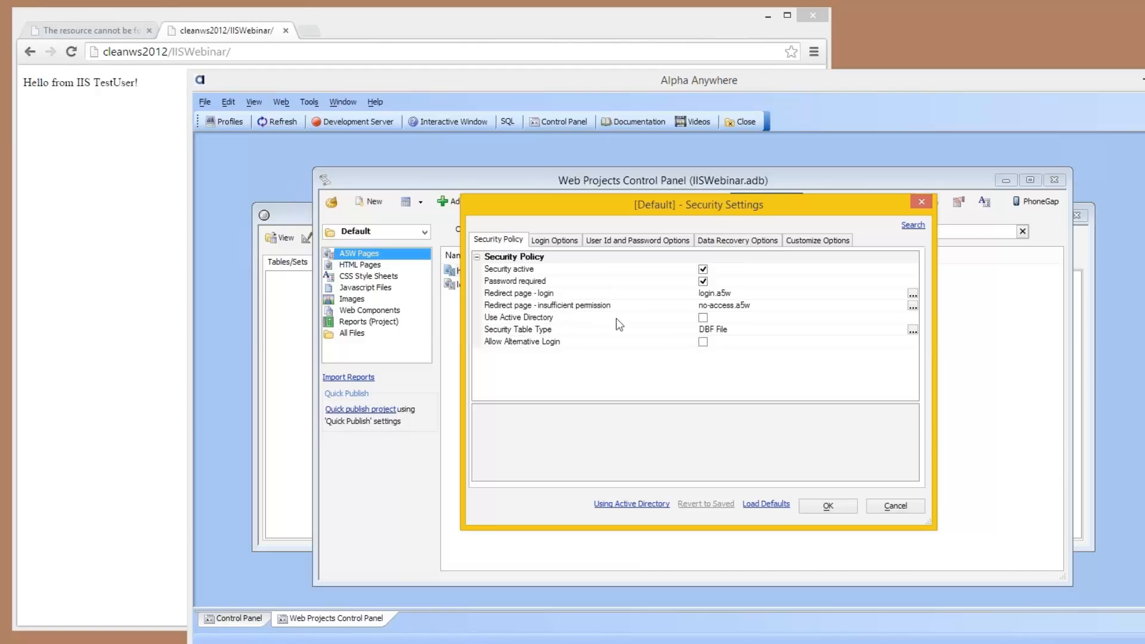
{"action": "left_click", "coordinate": [703, 318]}
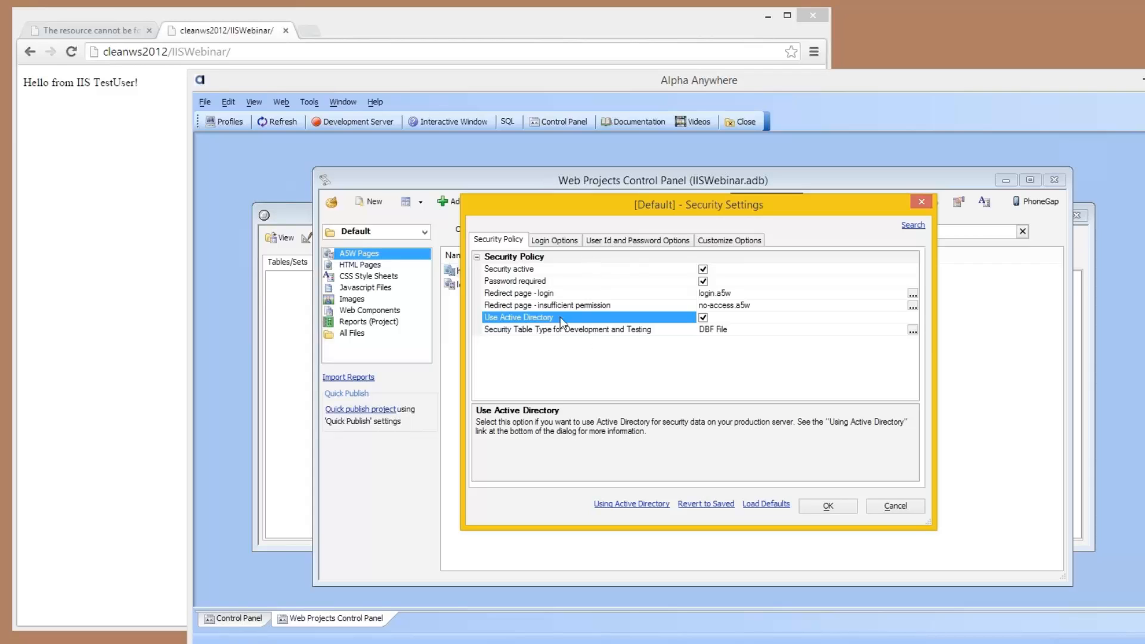
{"action": "left_click", "coordinate": [826, 505]}
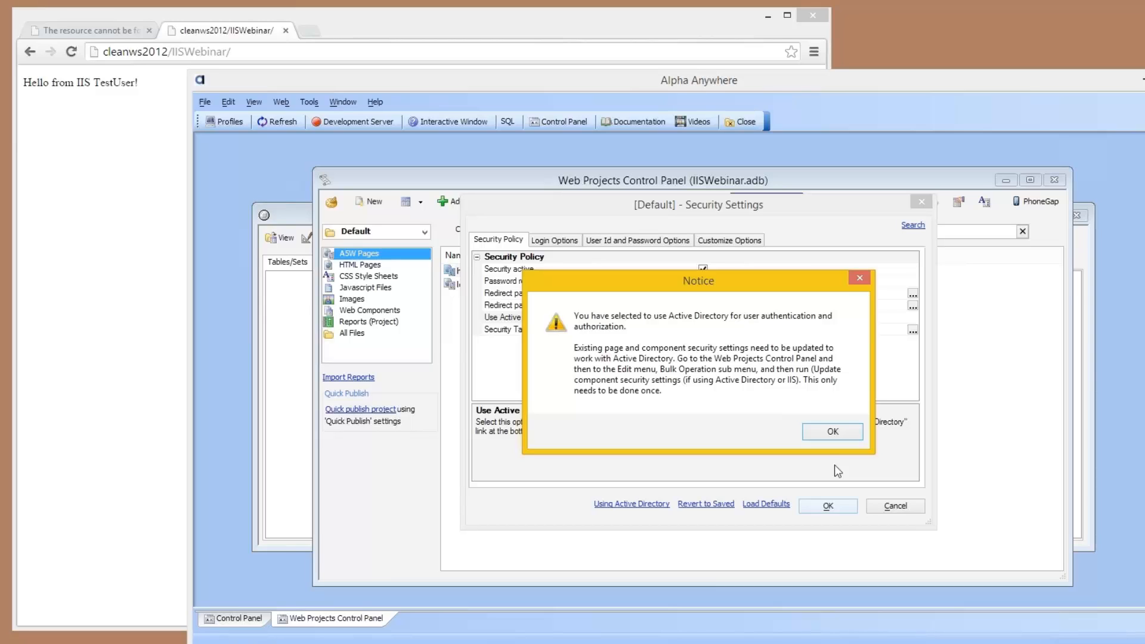
{"action": "left_click", "coordinate": [831, 432]}
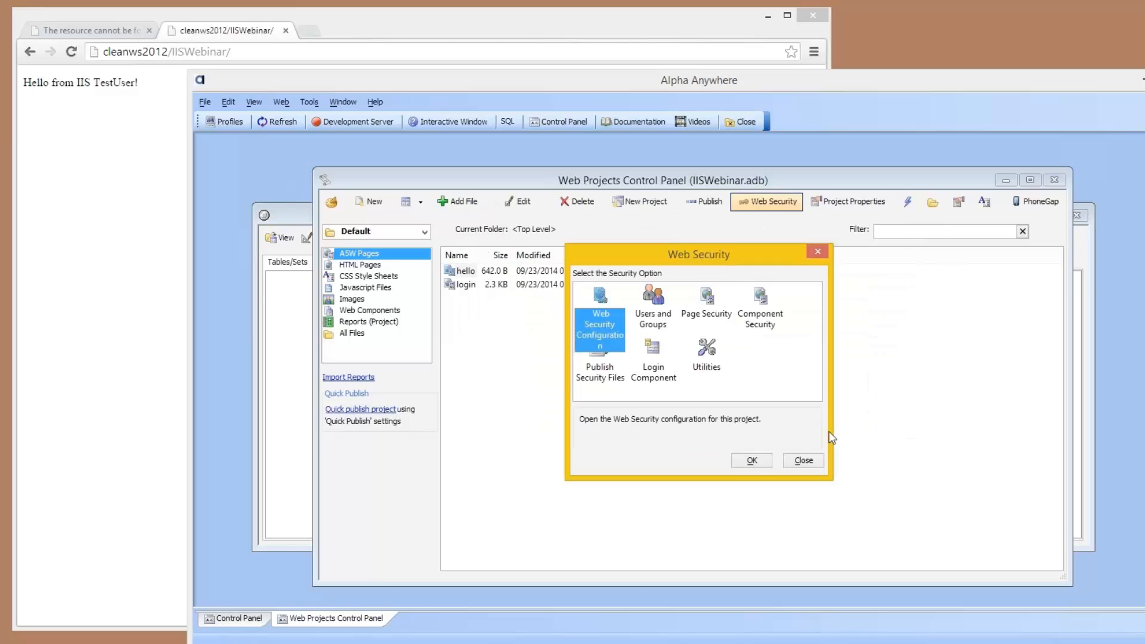
{"action": "left_click", "coordinate": [749, 460]}
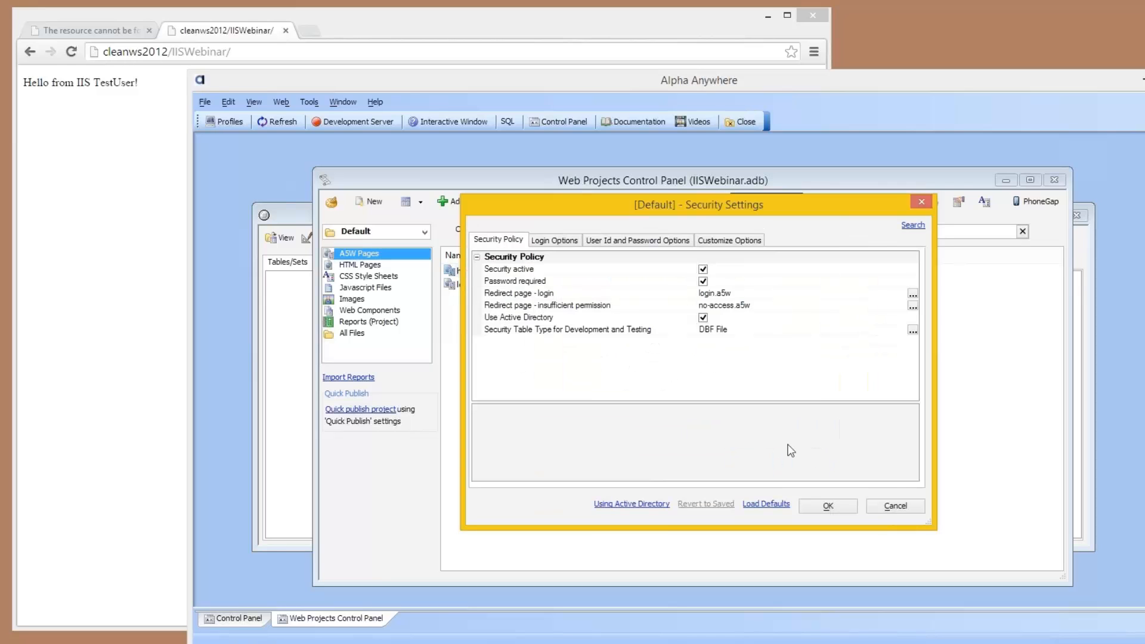
{"action": "left_click", "coordinate": [899, 506]}
{"action": "left_click", "coordinate": [796, 460]}
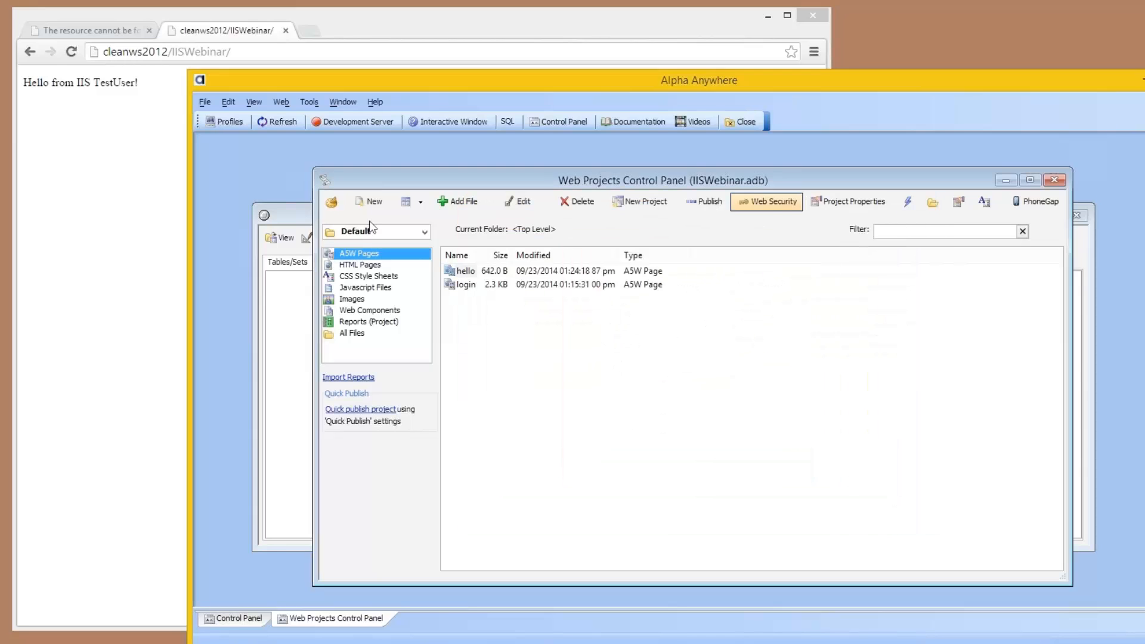
Step: Run the bulk operation that updates component security settings for Active Directory or IIS, converting the project's components
{"action": "left_click", "coordinate": [253, 102]}
{"action": "left_click", "coordinate": [227, 100]}
{"action": "left_click", "coordinate": [231, 100]}
{"action": "mouse_move", "coordinate": [285, 241]}
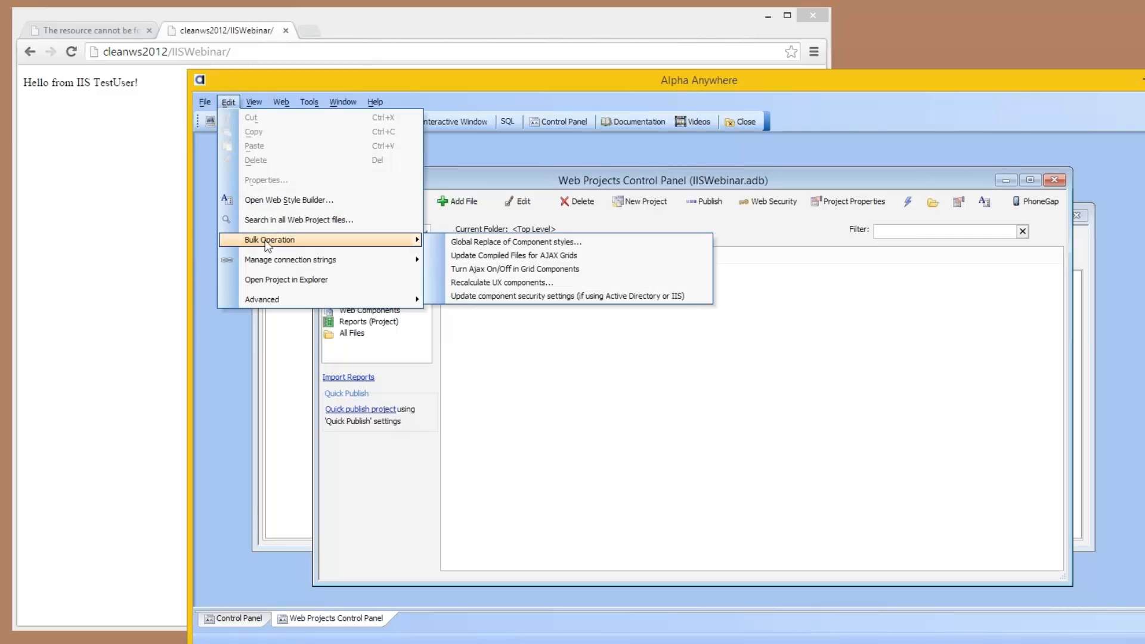
{"action": "left_click", "coordinate": [482, 296]}
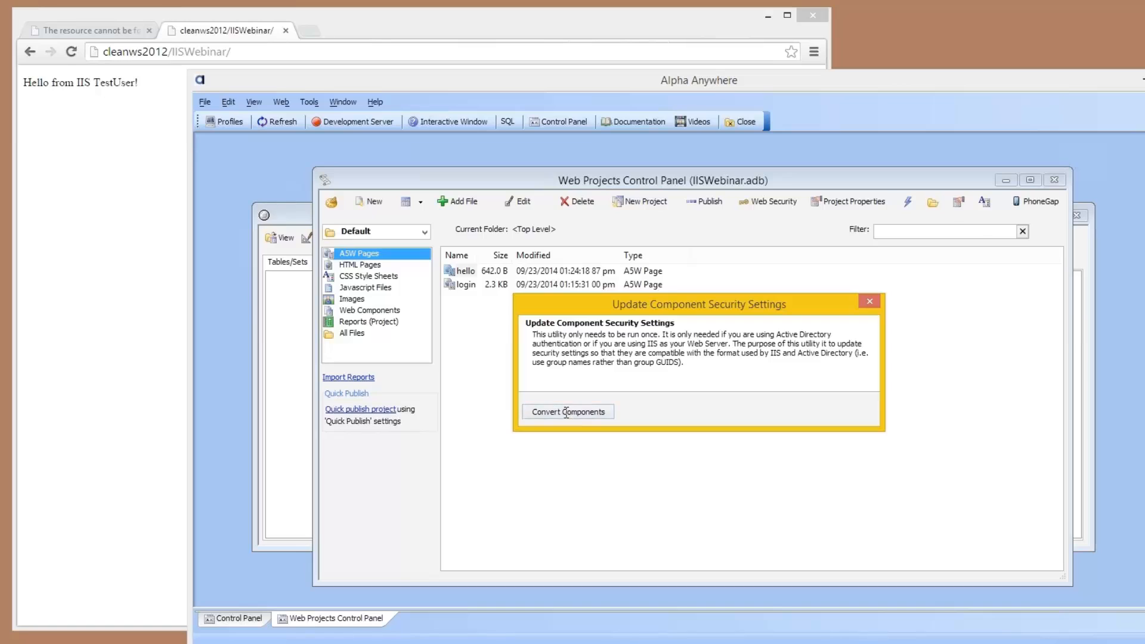
{"action": "left_click", "coordinate": [565, 413]}
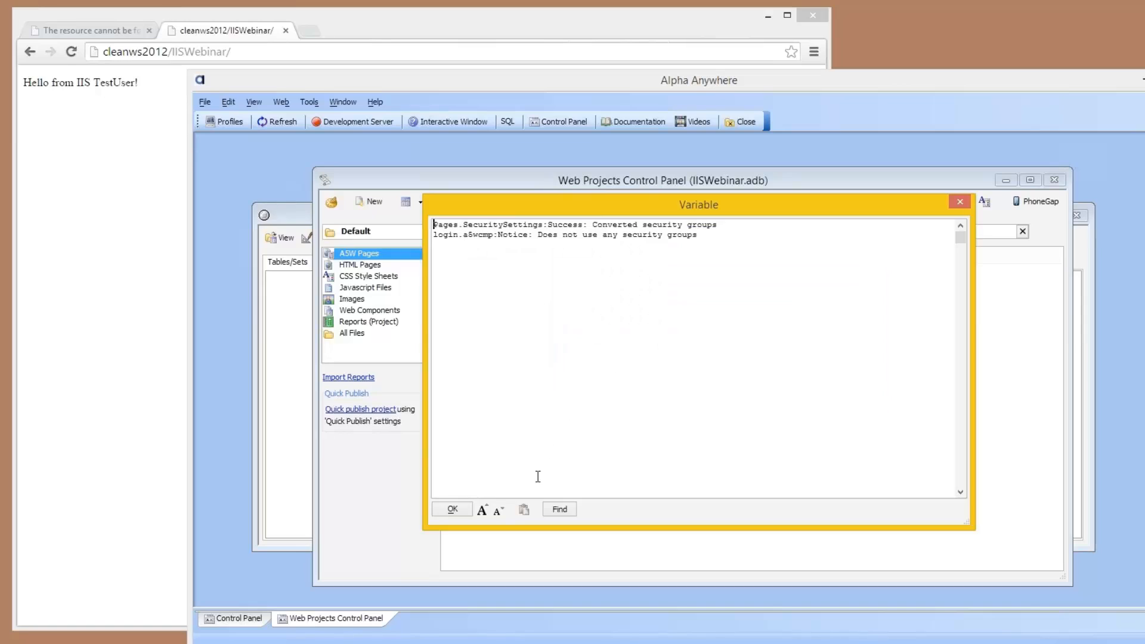
{"action": "left_click", "coordinate": [452, 510]}
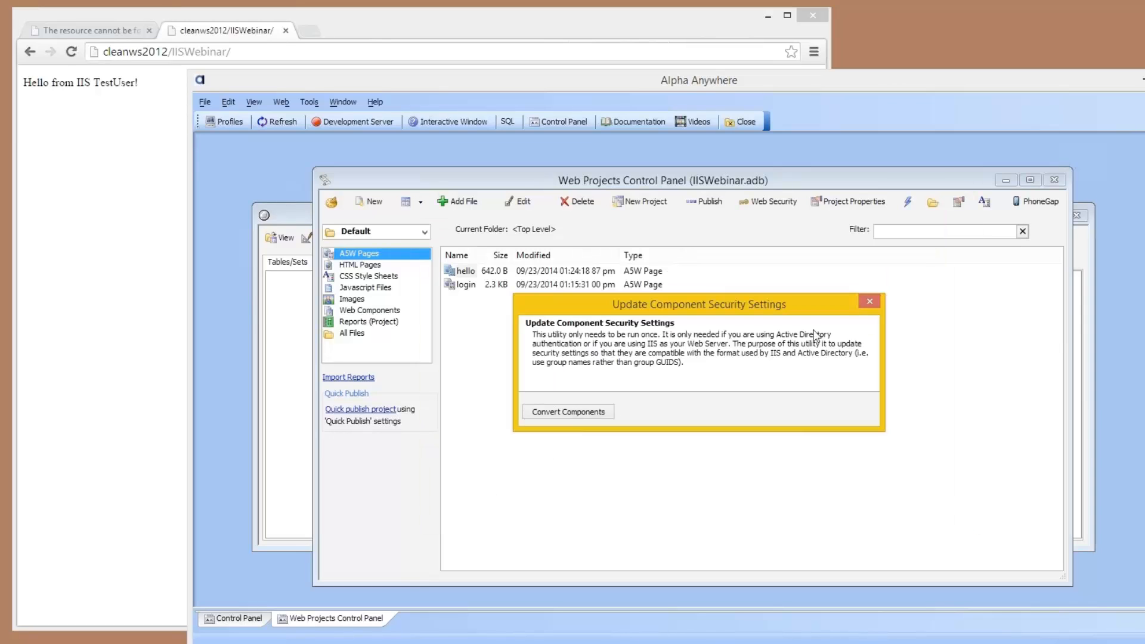
{"action": "left_click", "coordinate": [870, 299]}
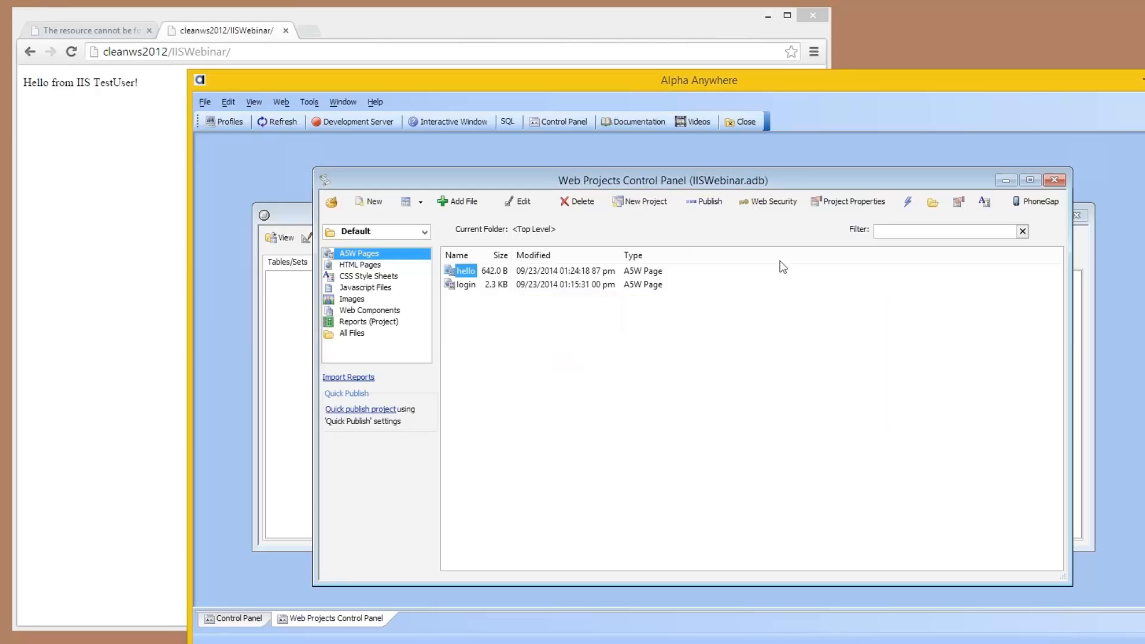
Step: Open the Active Directory group import from the project's web users and groups
{"action": "left_click", "coordinate": [772, 203]}
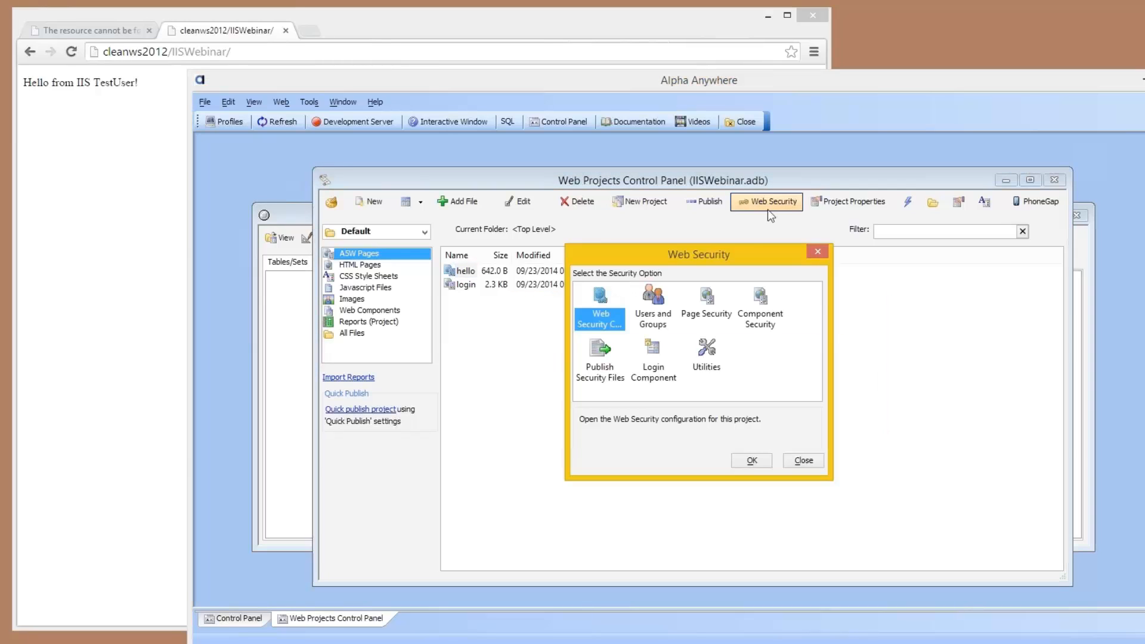
{"action": "double_click", "coordinate": [651, 301]}
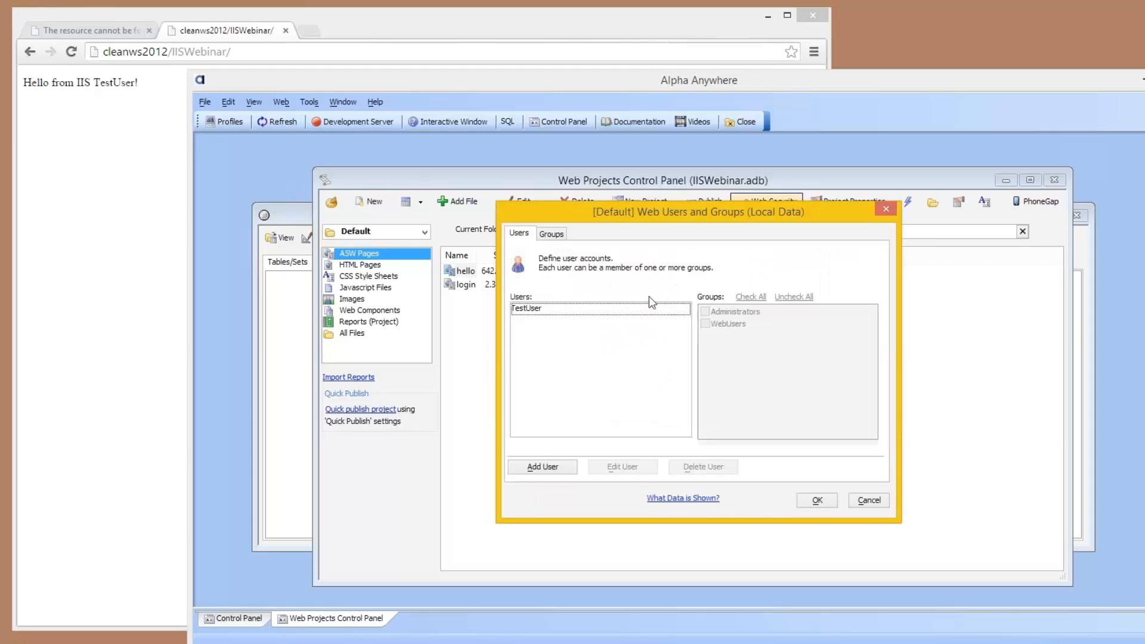
{"action": "left_click", "coordinate": [564, 233]}
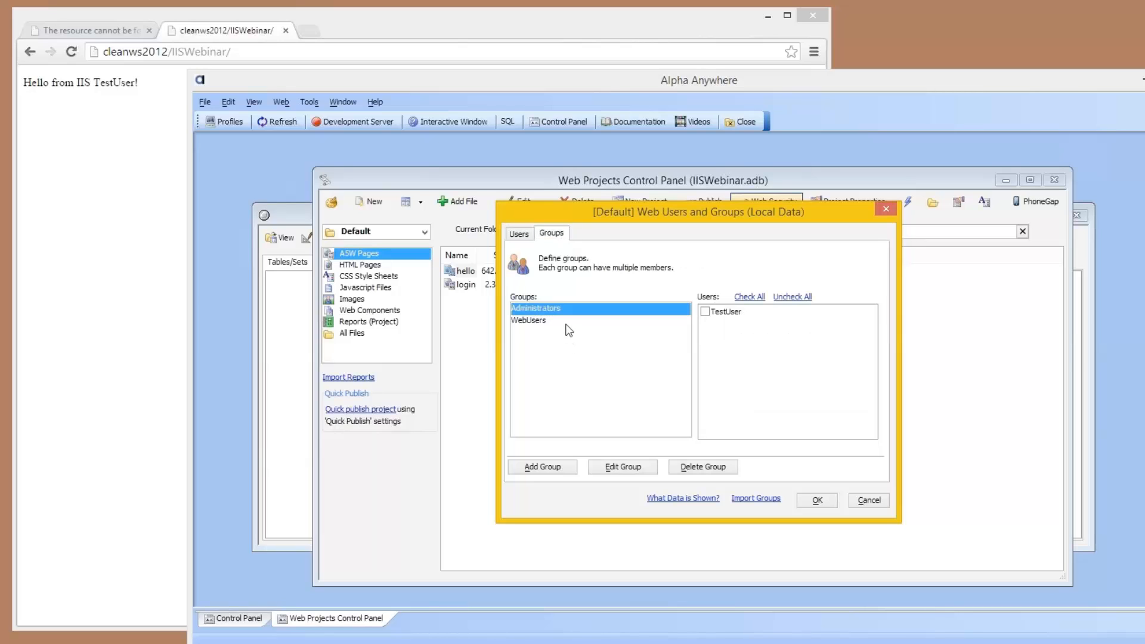
{"action": "left_click", "coordinate": [743, 501]}
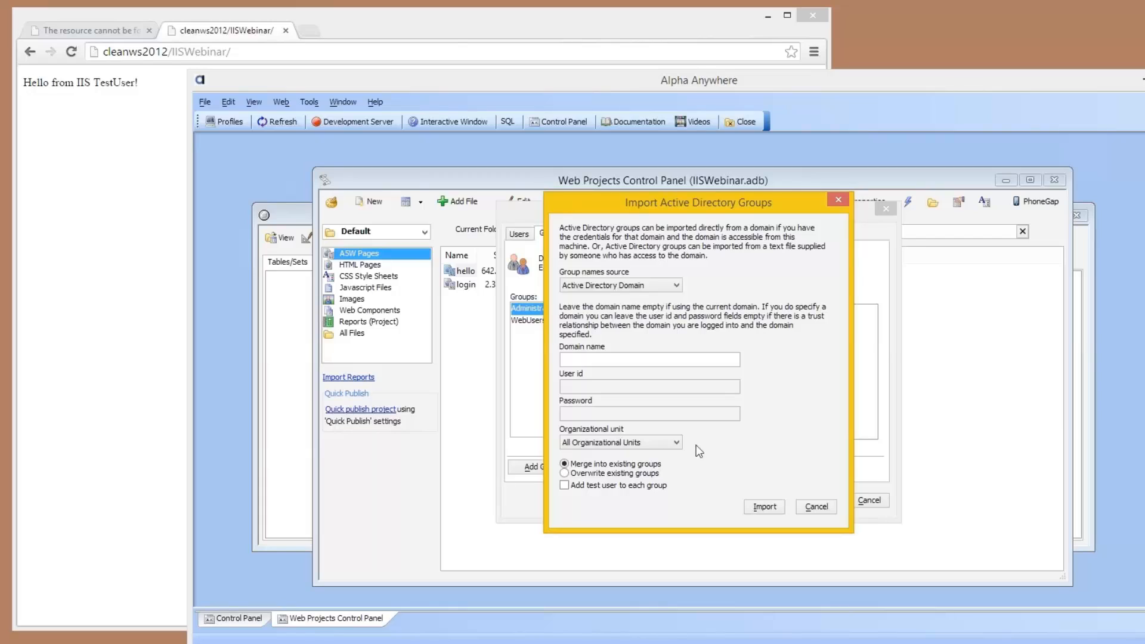
Step: Import Active Directory groups from all organizational units, overwriting existing groups and adding a test user to each, and save the users and groups
{"action": "left_click", "coordinate": [662, 445]}
{"action": "left_click", "coordinate": [653, 464]}
{"action": "left_click", "coordinate": [677, 442]}
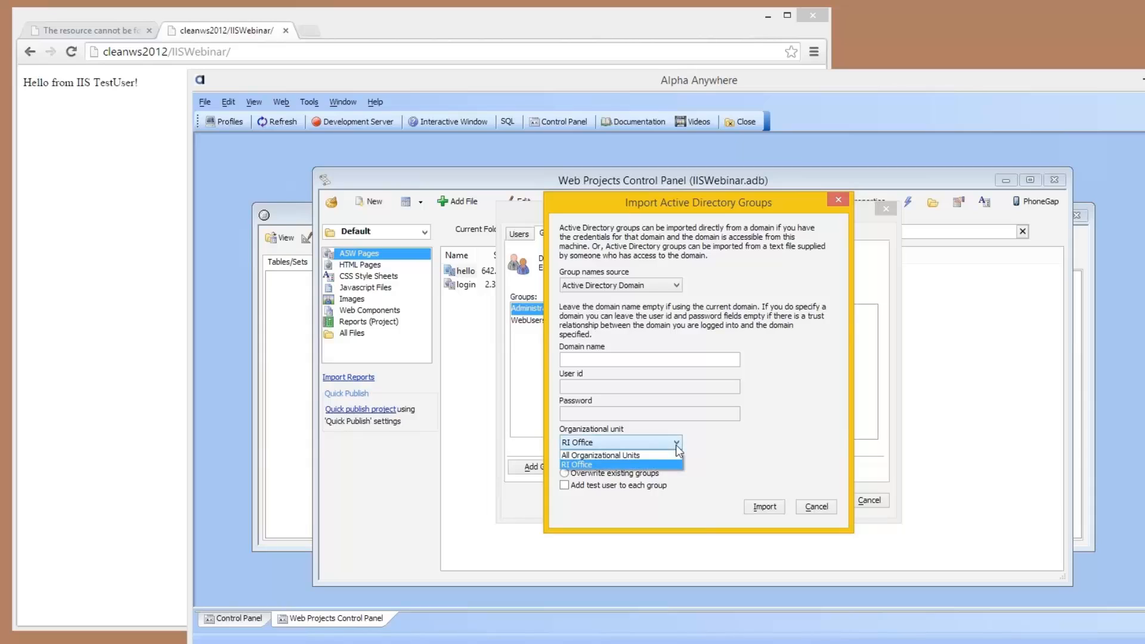
{"action": "left_click", "coordinate": [666, 455]}
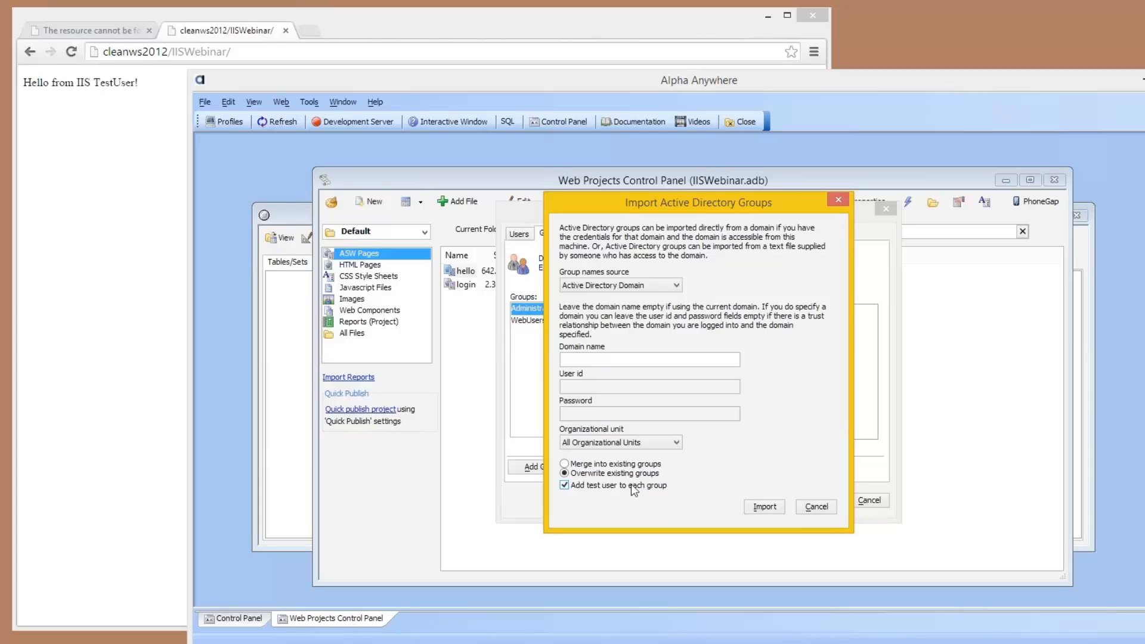
{"action": "left_click", "coordinate": [754, 507]}
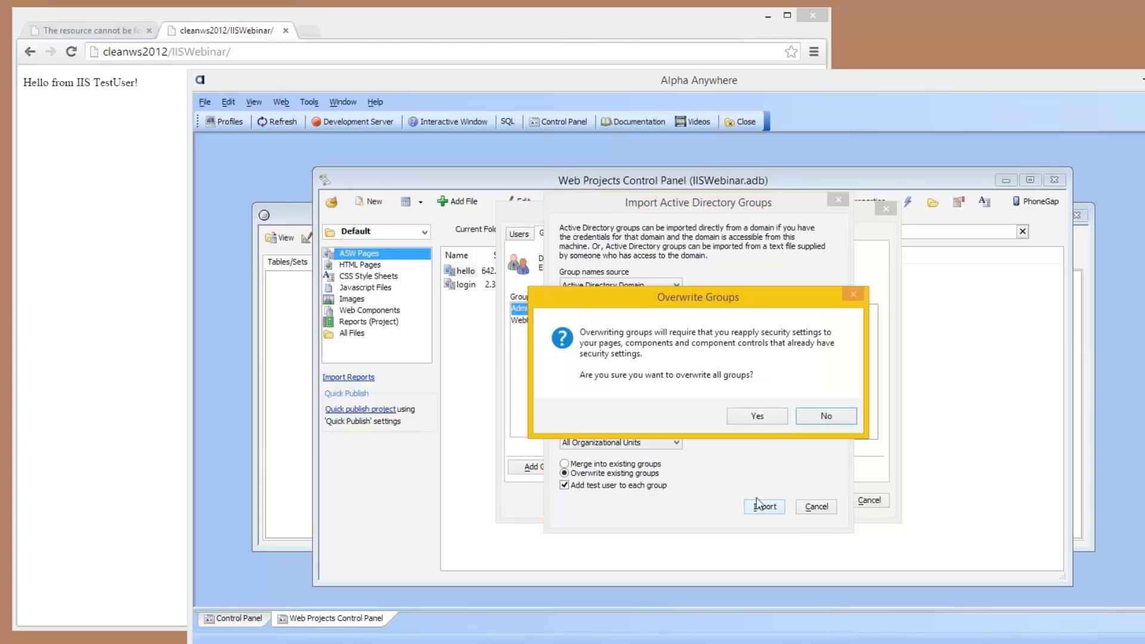
{"action": "left_click", "coordinate": [760, 416]}
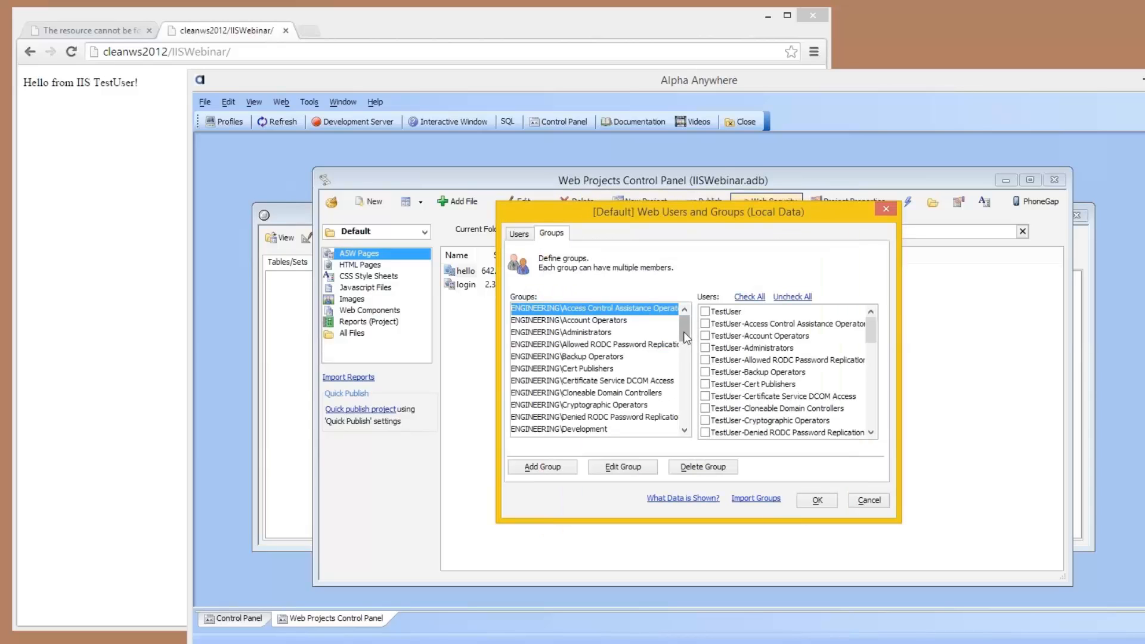
{"action": "scroll", "coordinate": [683, 332], "scroll_direction": "down", "scroll_amount": 3}
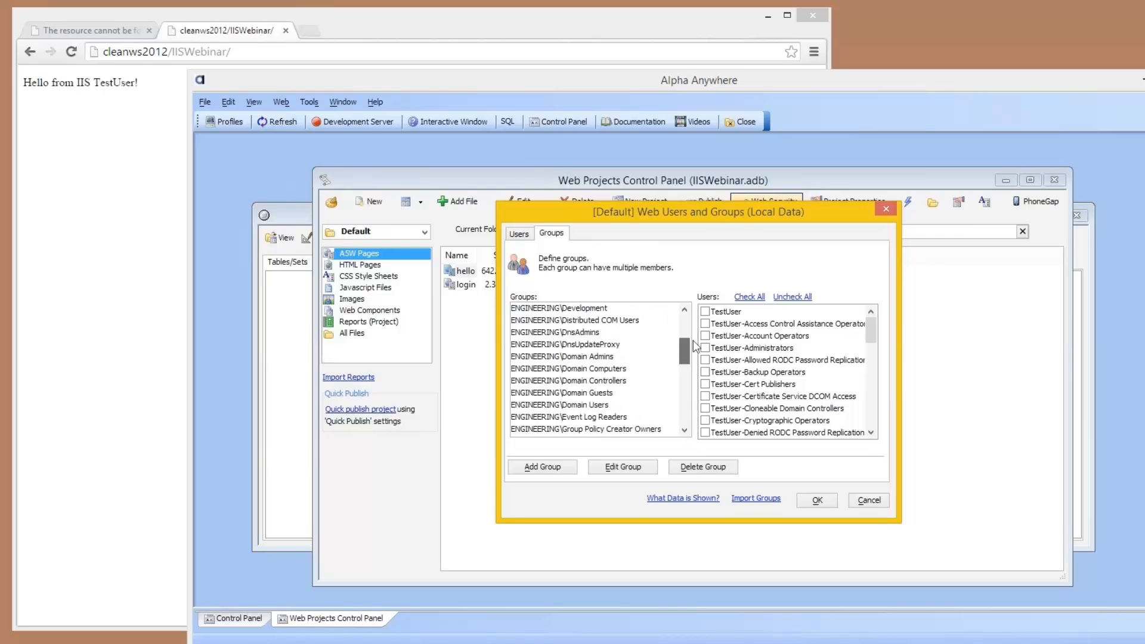
{"action": "left_click_drag", "start_coordinate": [692, 340], "coordinate": [693, 319]}
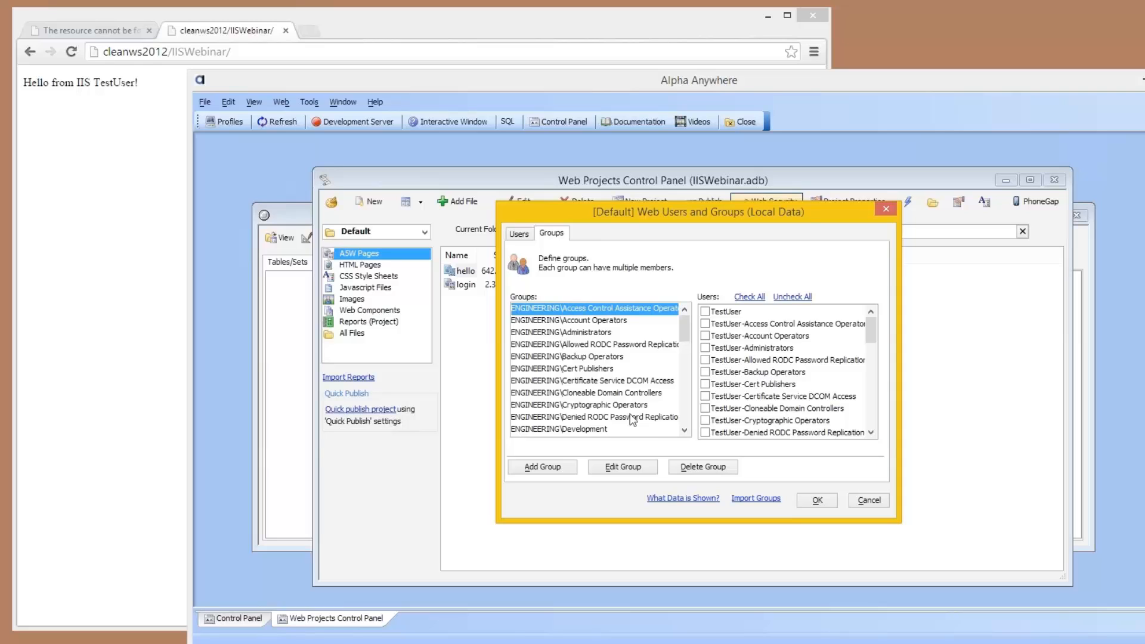
{"action": "left_click", "coordinate": [805, 501]}
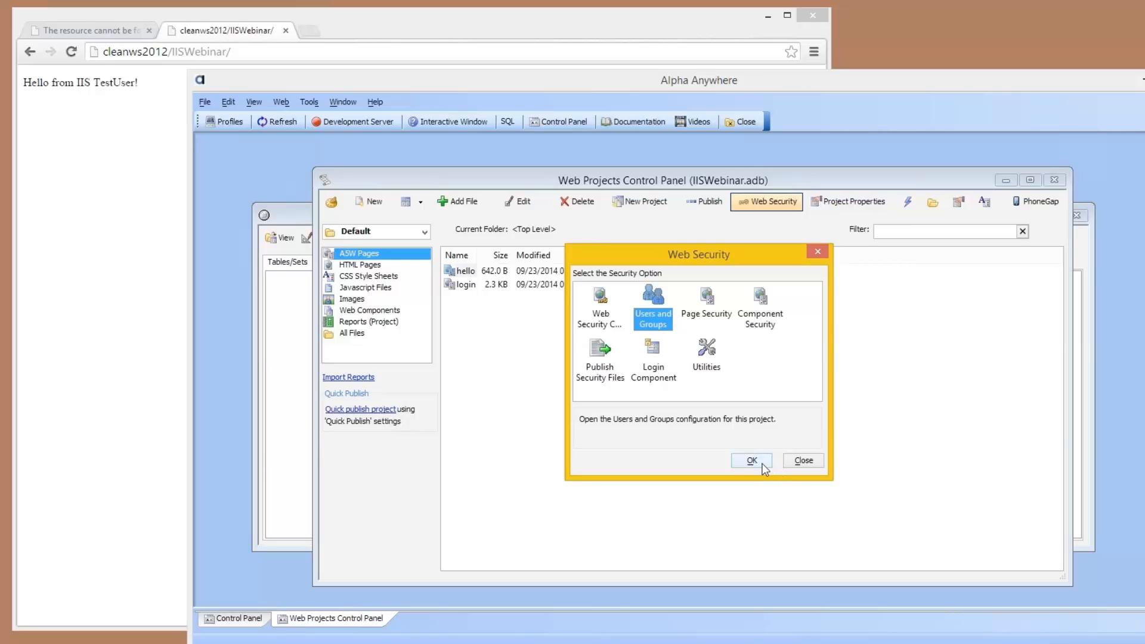
Step: Set hello.a5w's page security to require login by the ENGINEERING\Development group, and close the Web Security options
{"action": "double_click", "coordinate": [707, 298]}
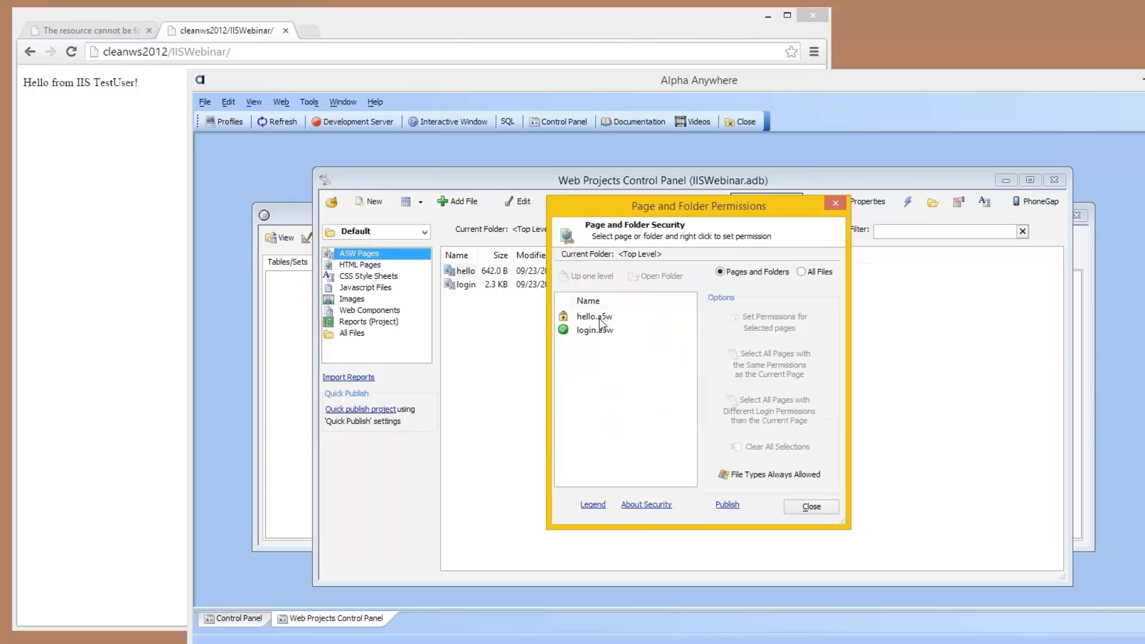
{"action": "left_click", "coordinate": [598, 317]}
{"action": "right_click", "coordinate": [599, 317]}
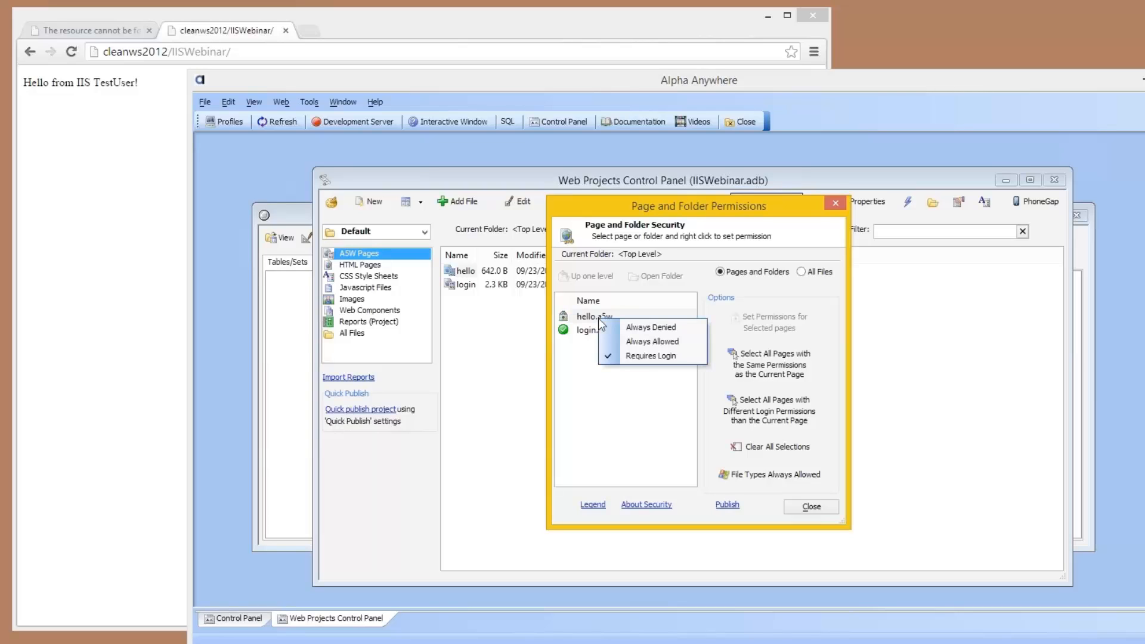
{"action": "left_click", "coordinate": [662, 362]}
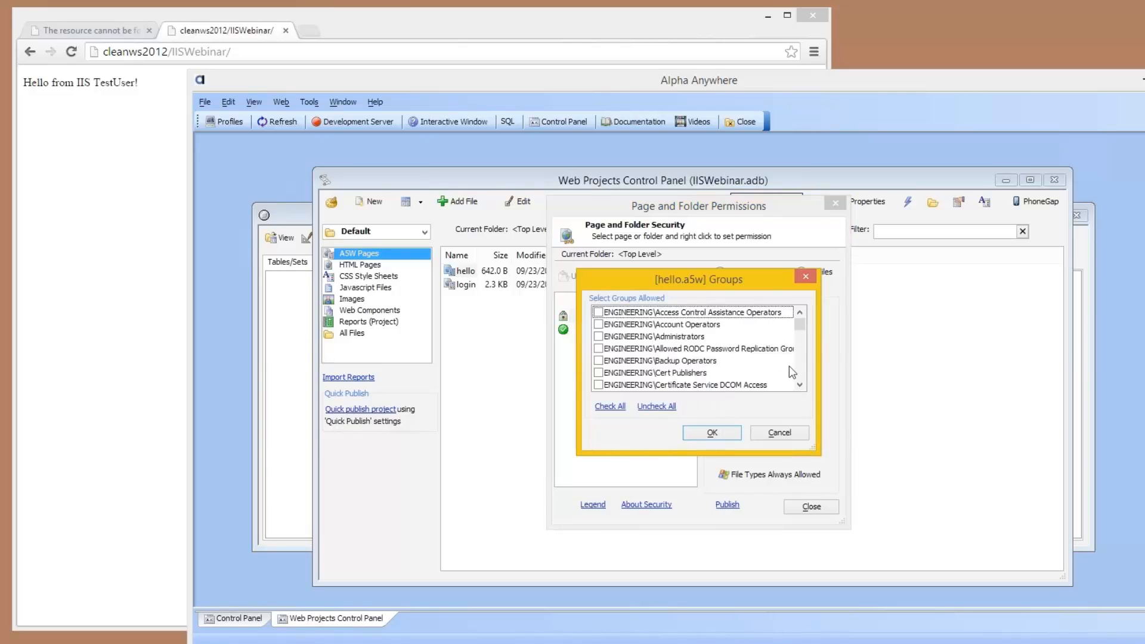
{"action": "scroll", "coordinate": [799, 386], "scroll_direction": "down", "scroll_amount": 2}
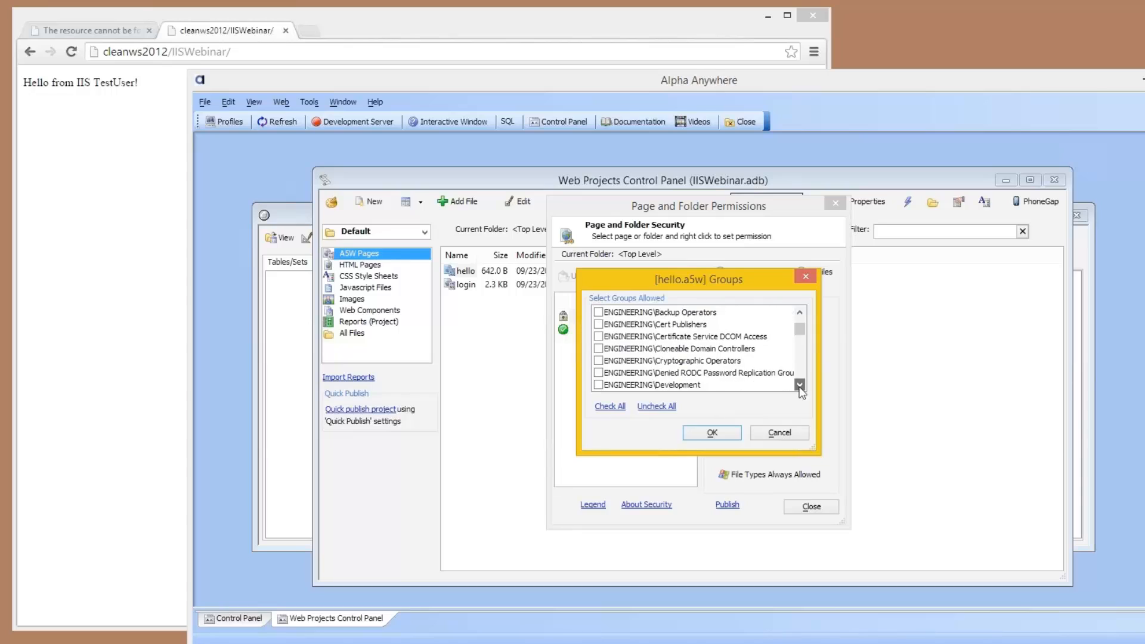
{"action": "left_click", "coordinate": [598, 362]}
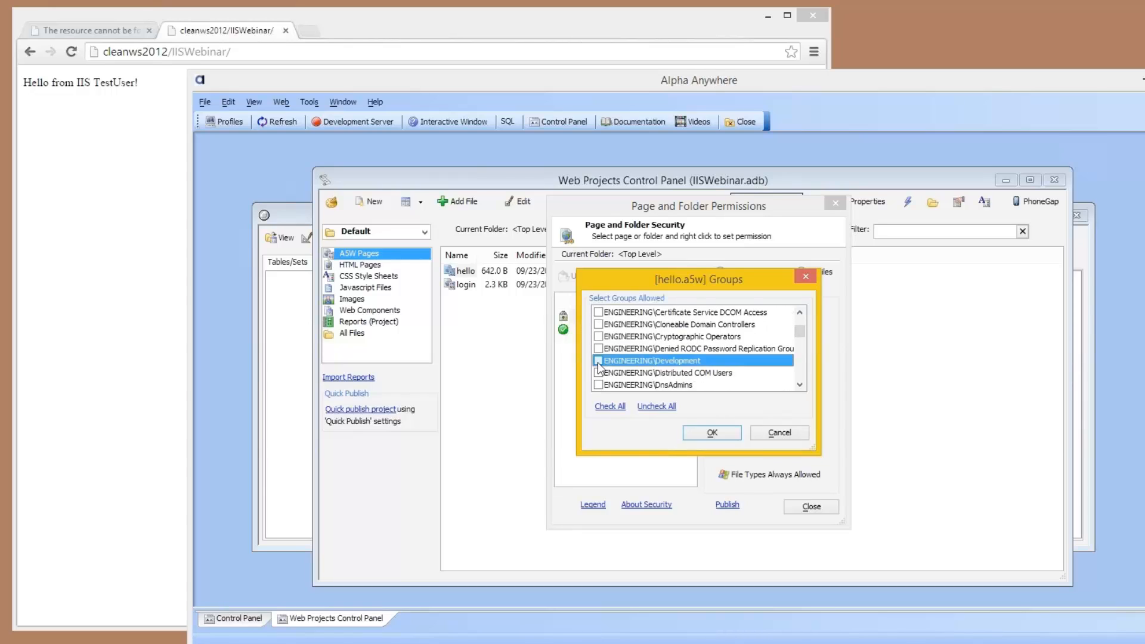
{"action": "left_click", "coordinate": [706, 432]}
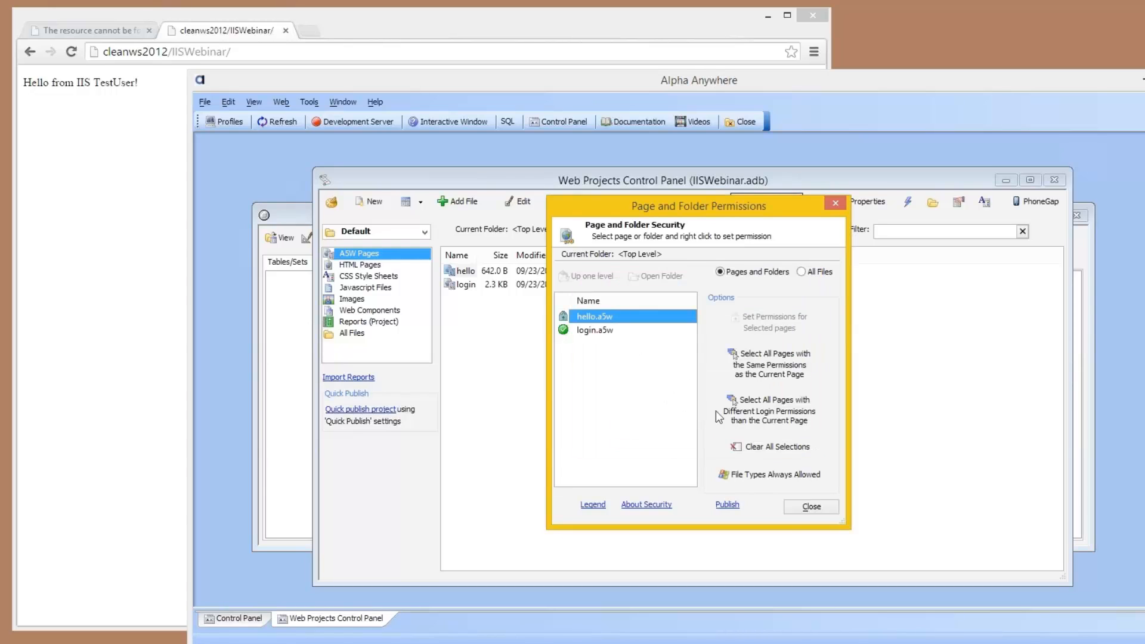
{"action": "left_click", "coordinate": [809, 507]}
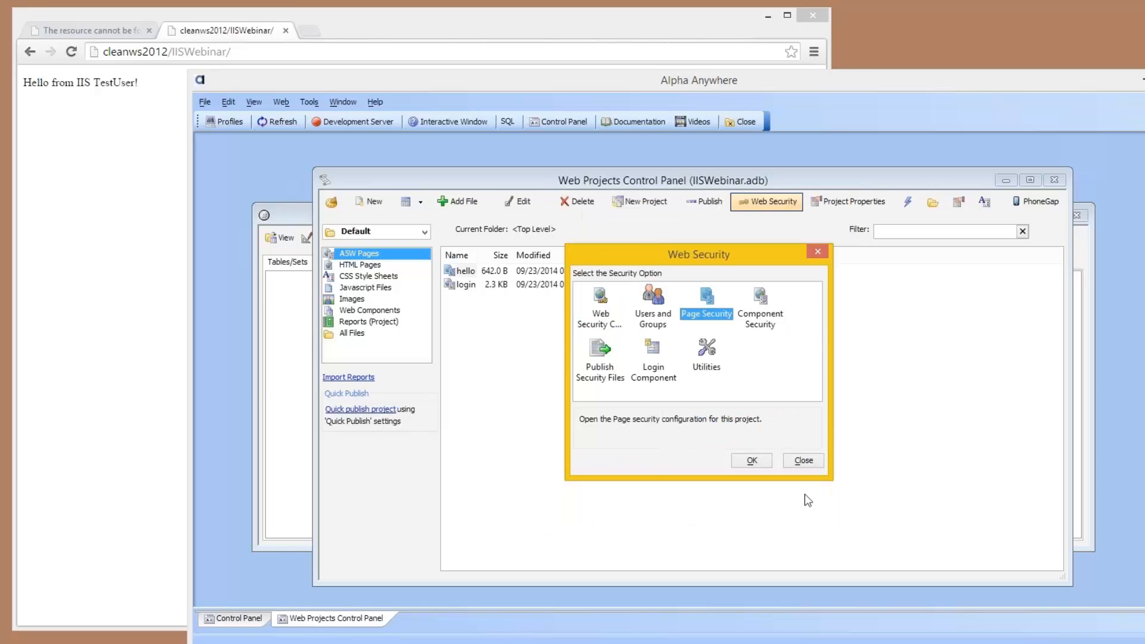
{"action": "left_click", "coordinate": [803, 461]}
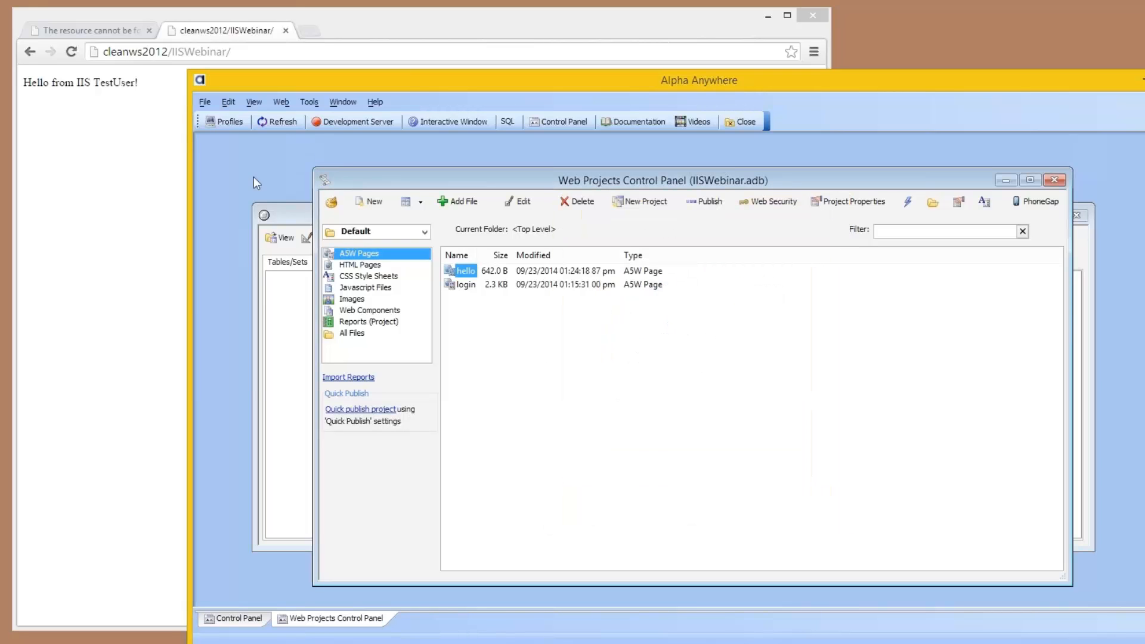
Step: Start a new web project publishing profile that publishes to IIS
{"action": "left_click", "coordinate": [220, 120]}
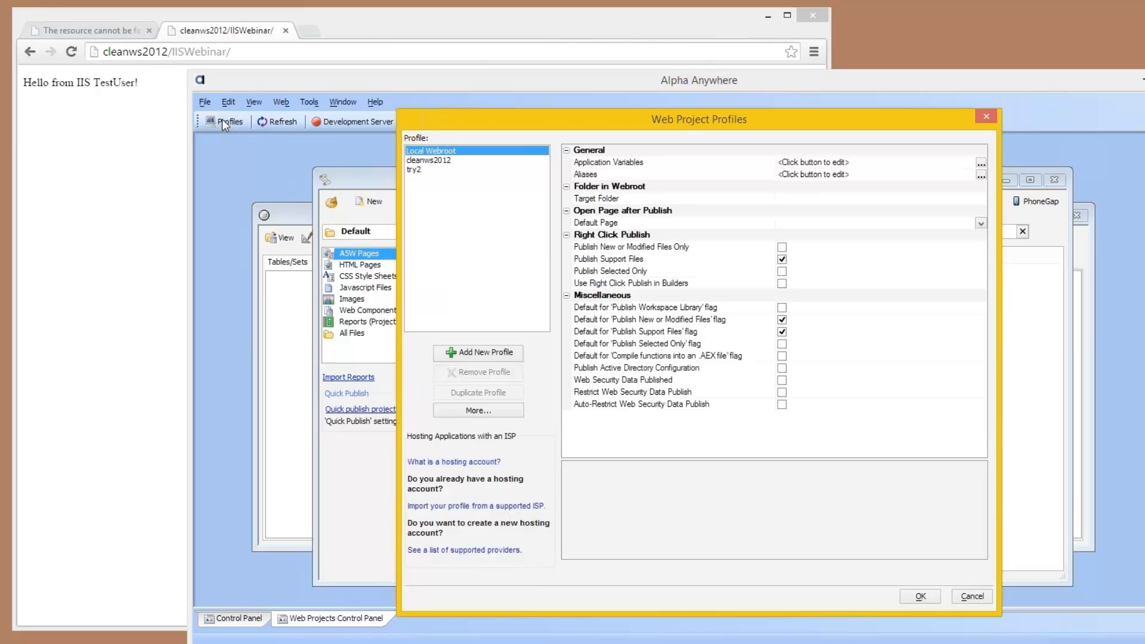
{"action": "left_click", "coordinate": [490, 353]}
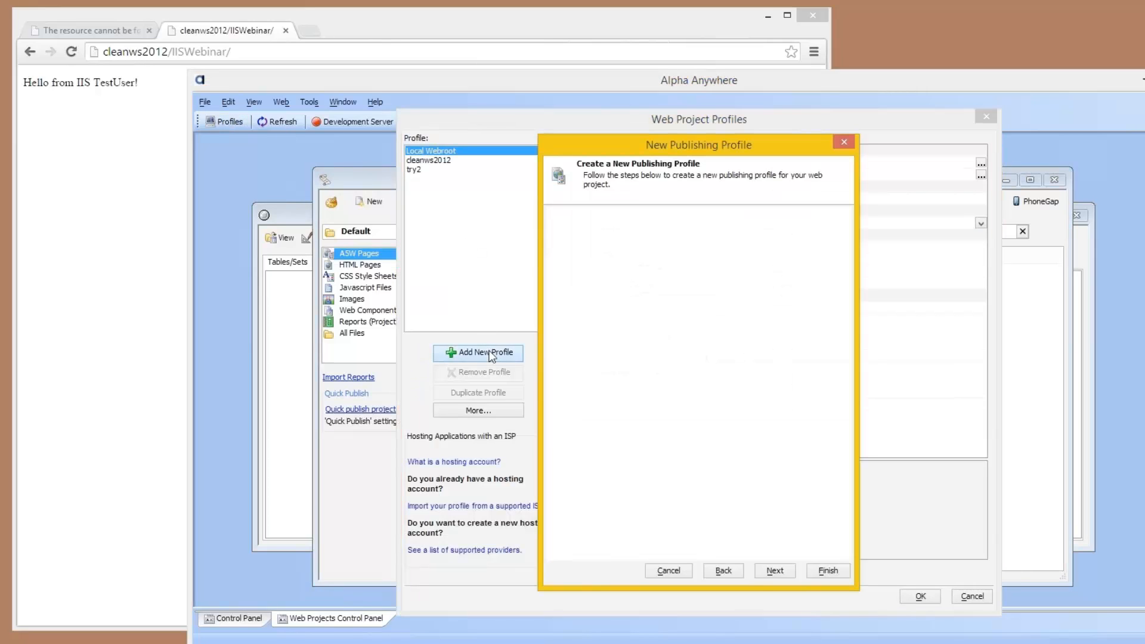
{"action": "left_click", "coordinate": [564, 400]}
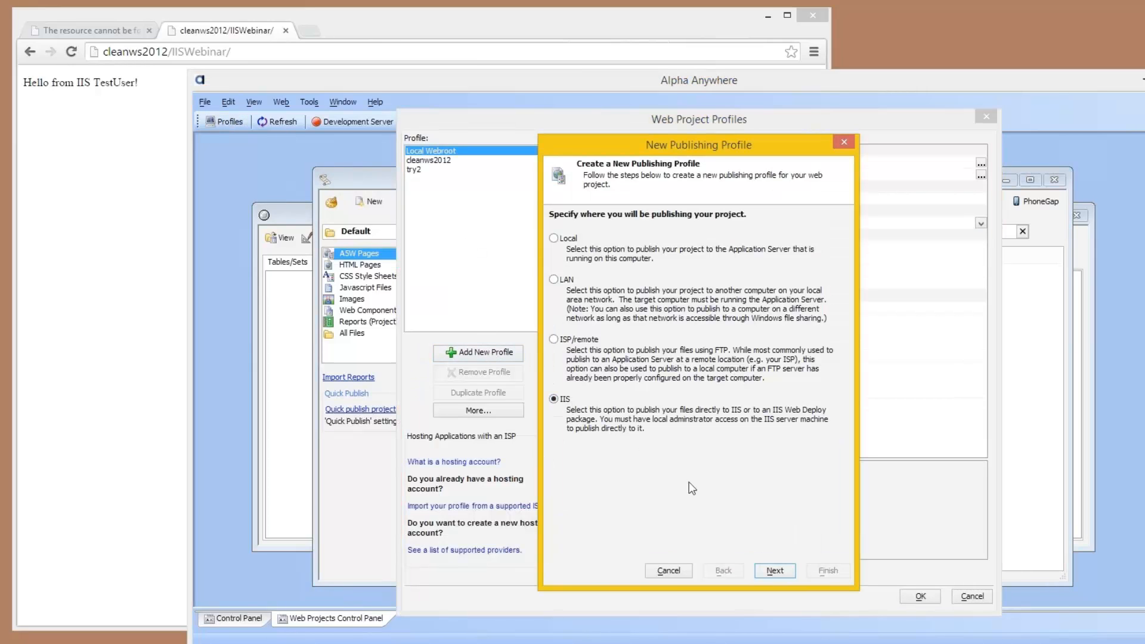
{"action": "left_click", "coordinate": [775, 571]}
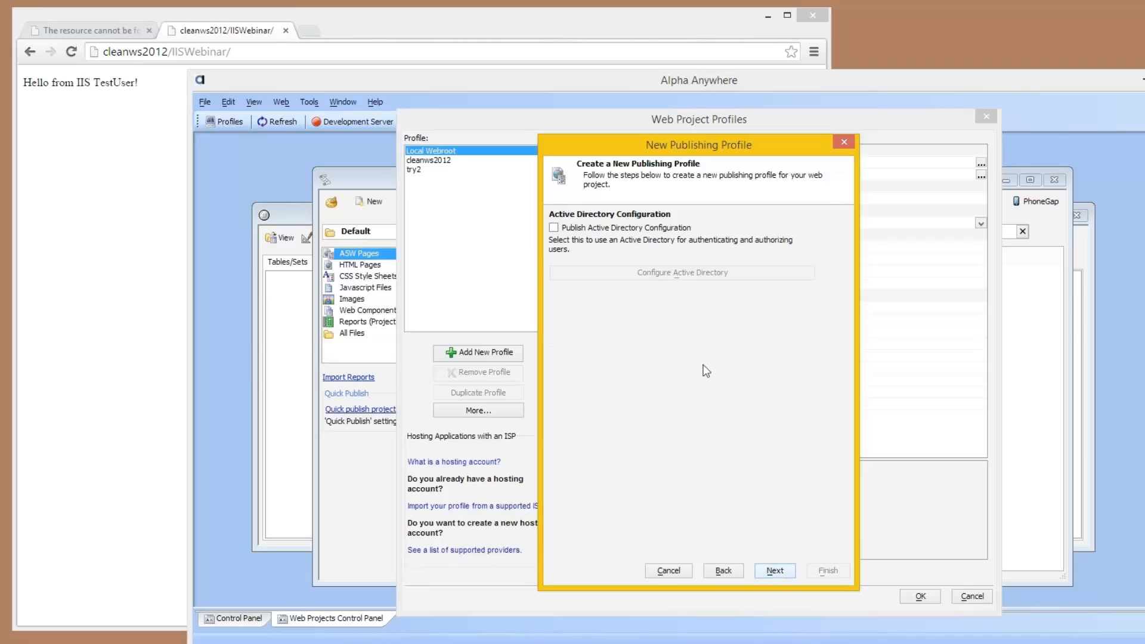
Step: Enable publishing of the Active Directory configuration in the new profile and set its mode to Integrated authentication
{"action": "left_click", "coordinate": [597, 230]}
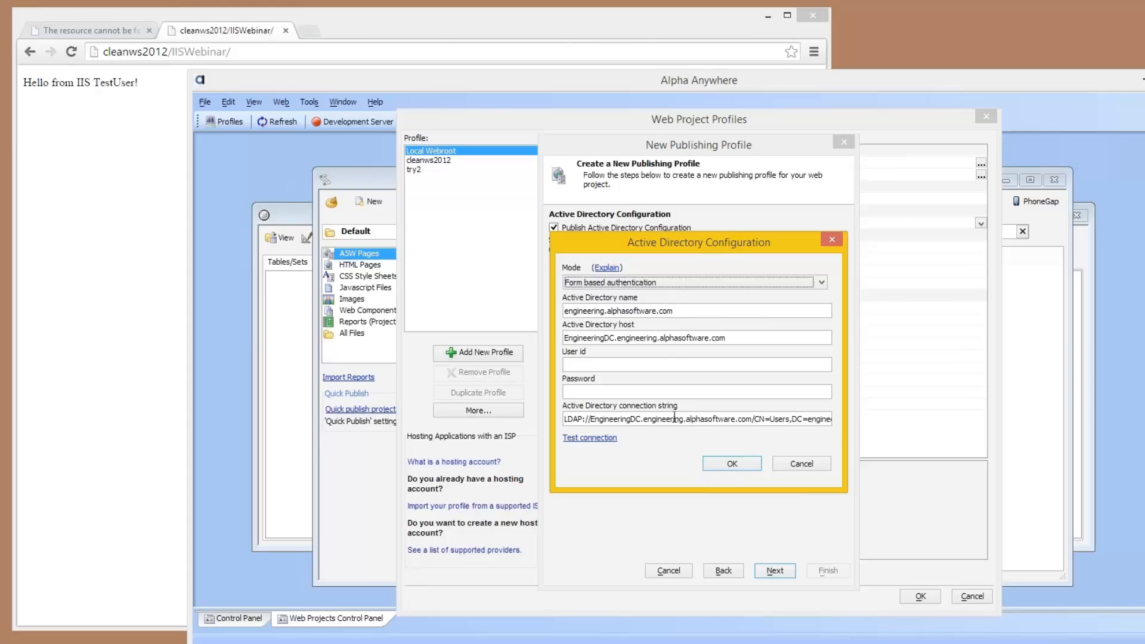
{"action": "left_click", "coordinate": [680, 282]}
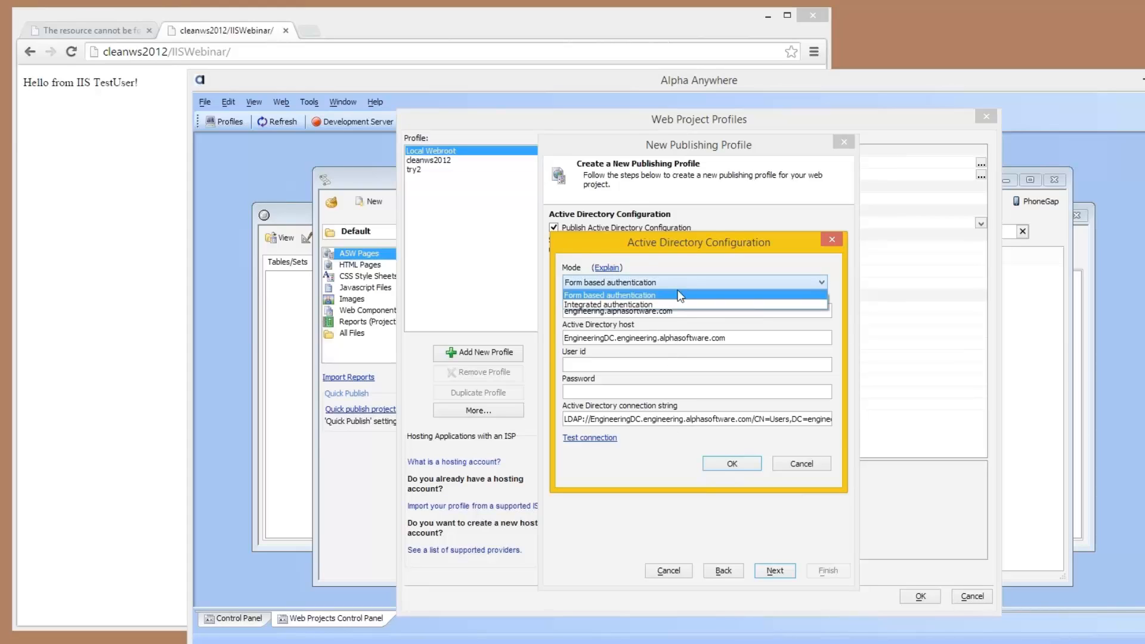
{"action": "left_click", "coordinate": [668, 305]}
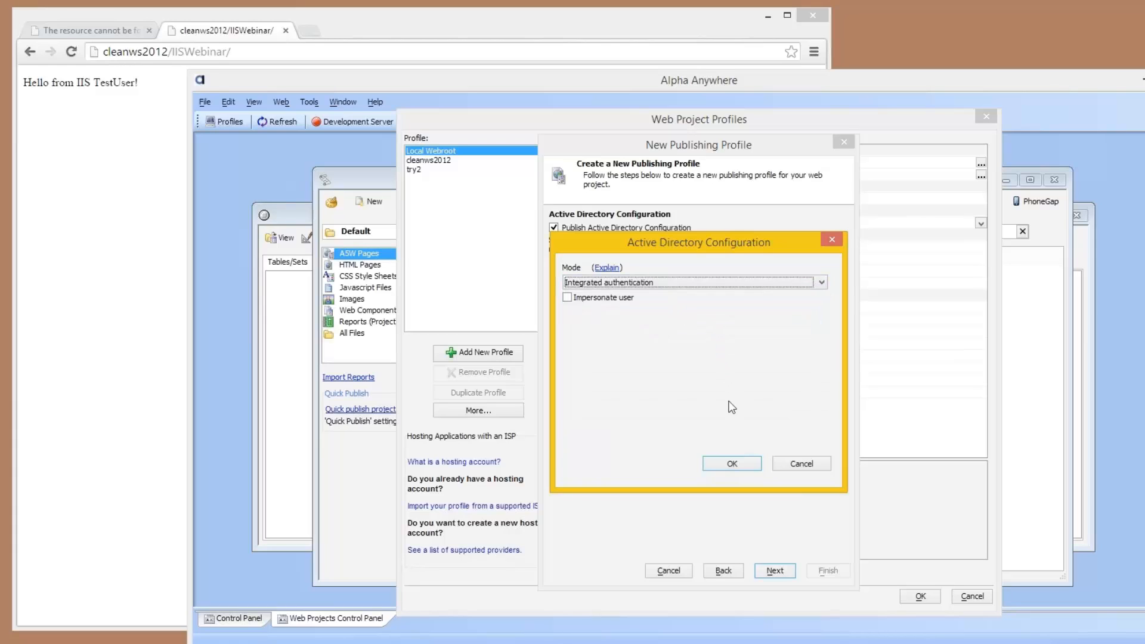
{"action": "left_click", "coordinate": [730, 462]}
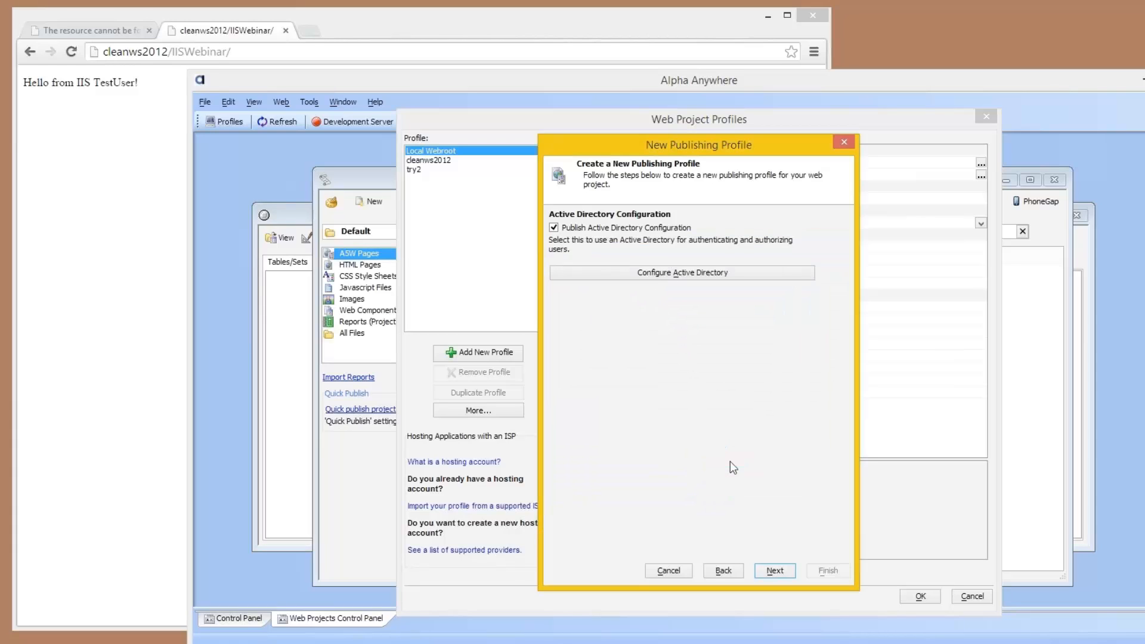
{"action": "left_click", "coordinate": [774, 570]}
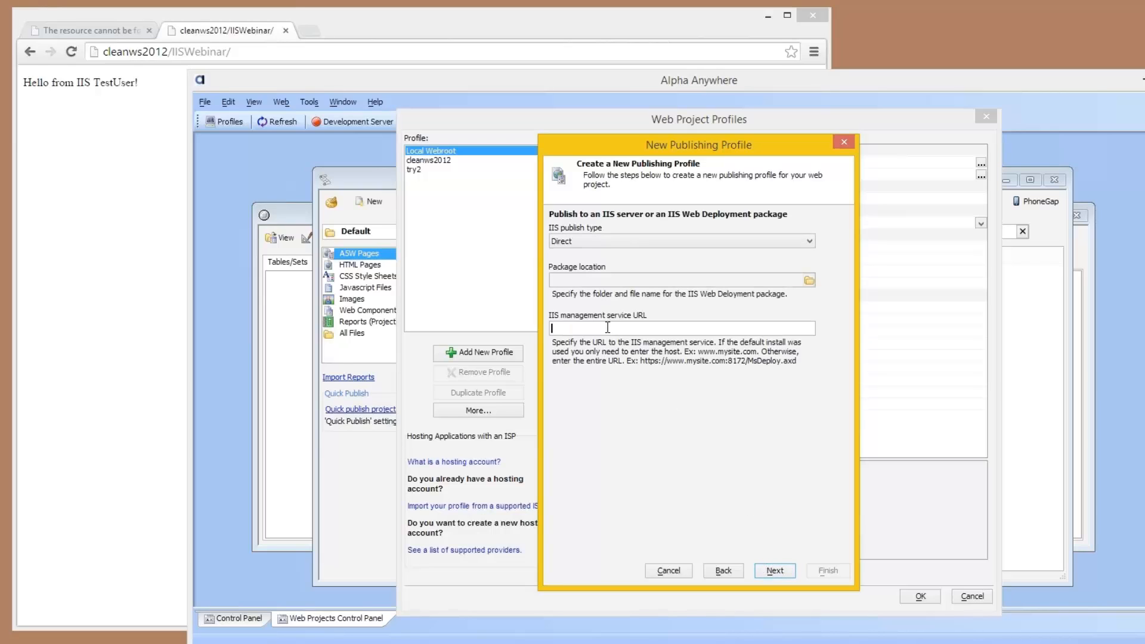
Step: Keep the Direct IIS publish type and set the IIS management service URL to cleanws2012.engineering.alphasoftware.com
{"action": "type", "text": "cleanws2012.engineering.alphasoftwaer"}
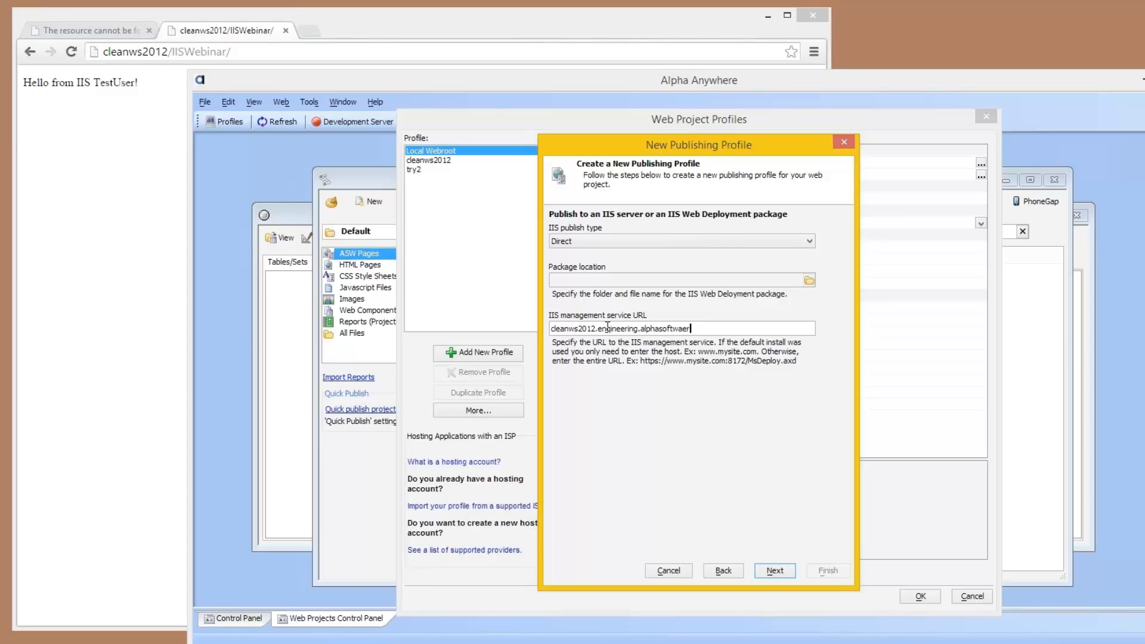
{"action": "key", "text": "BackSpace"}
{"action": "key", "text": "BackSpace"}
{"action": "type", "text": "re.com"}
{"action": "left_click", "coordinate": [776, 571]}
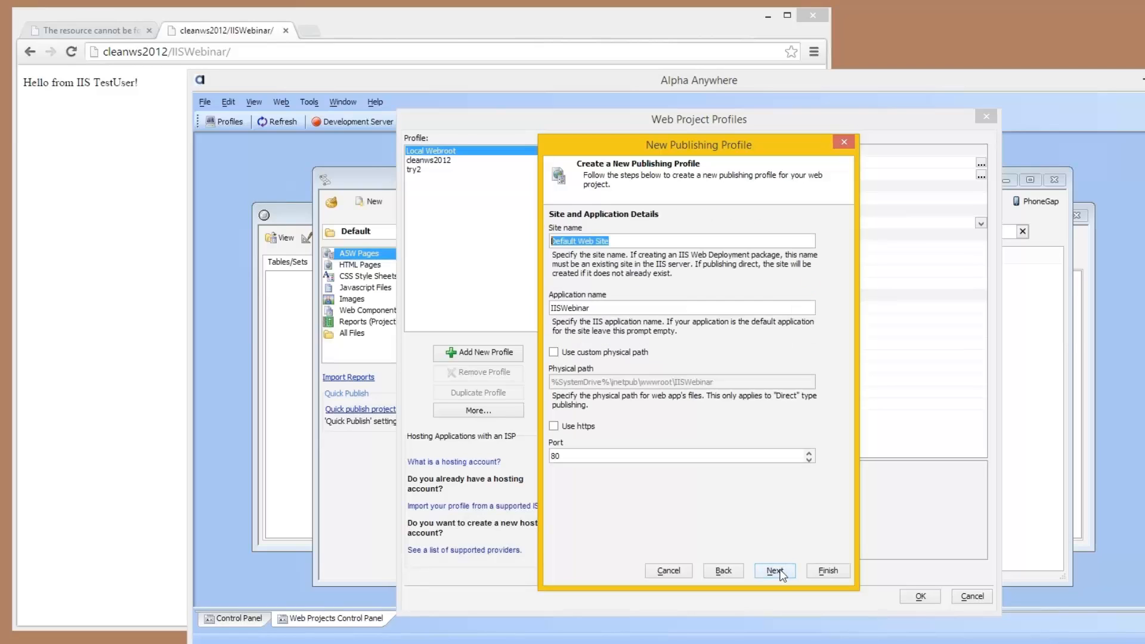
Step: Set the application name to IISWebinar-integratedAuth under Default Web Site
{"action": "left_click", "coordinate": [623, 306]}
{"action": "type", "text": "-integ"}
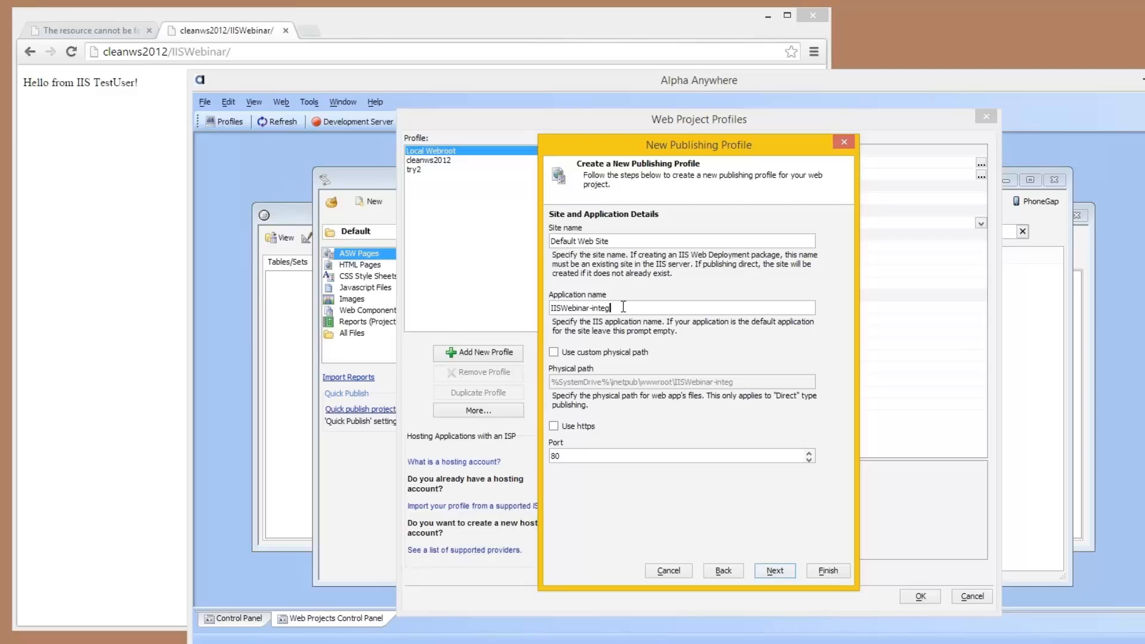
{"action": "type", "text": "ratedAuth"}
{"action": "left_click", "coordinate": [767, 571]}
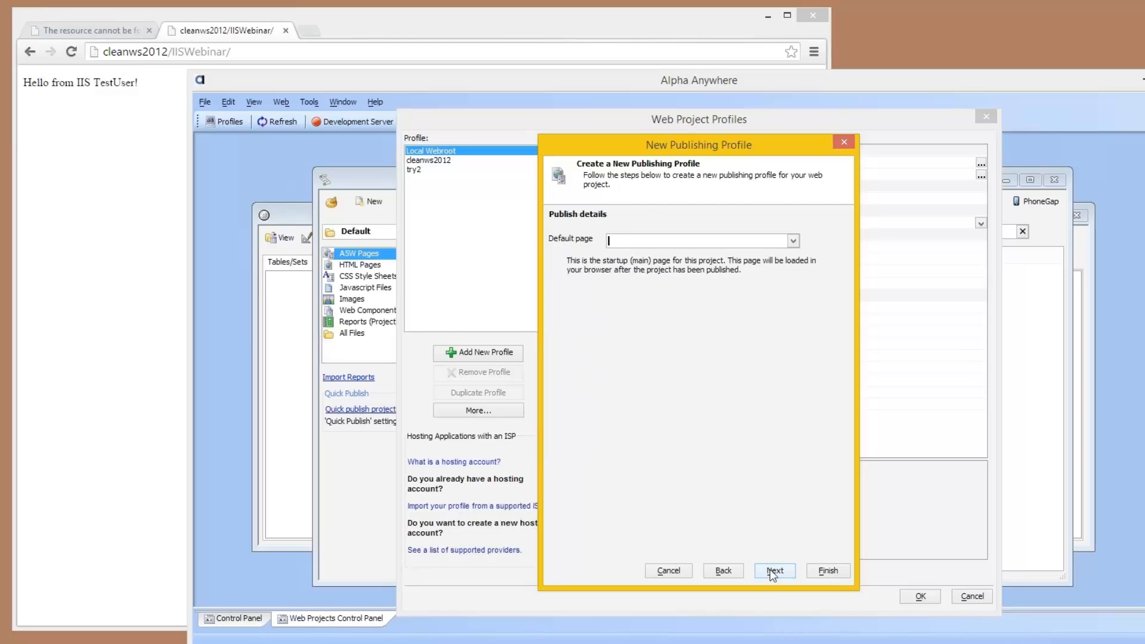
Step: Accept the default remaining profile settings, finish the profile, and name it "cleanws2012 integrated auth"
{"action": "left_click", "coordinate": [786, 567]}
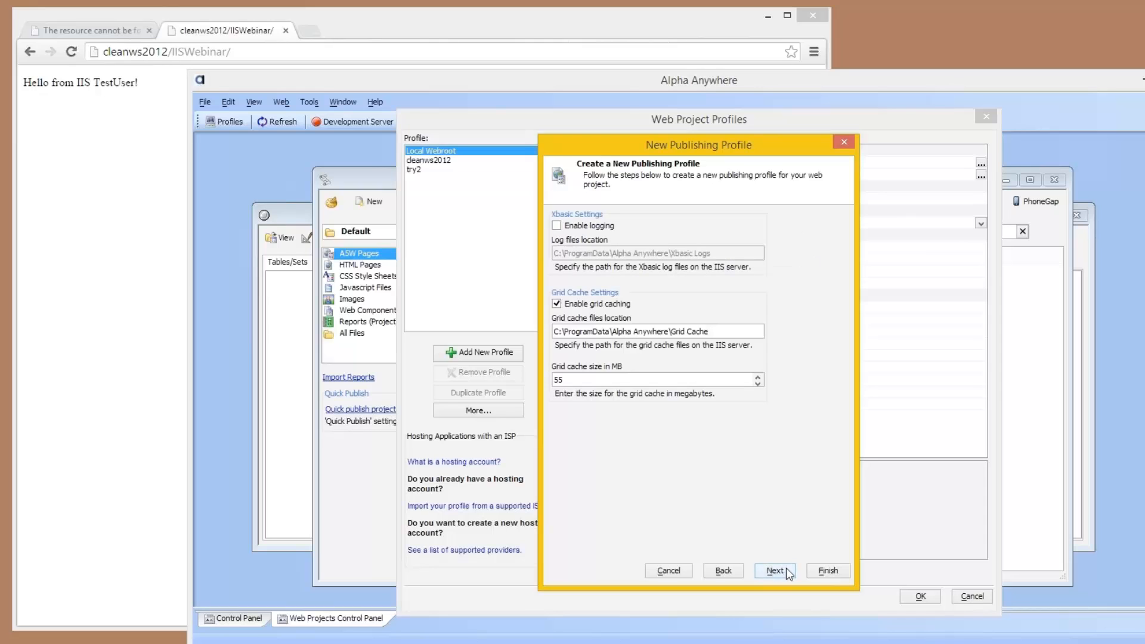
{"action": "left_click", "coordinate": [775, 571]}
{"action": "left_click", "coordinate": [775, 570]}
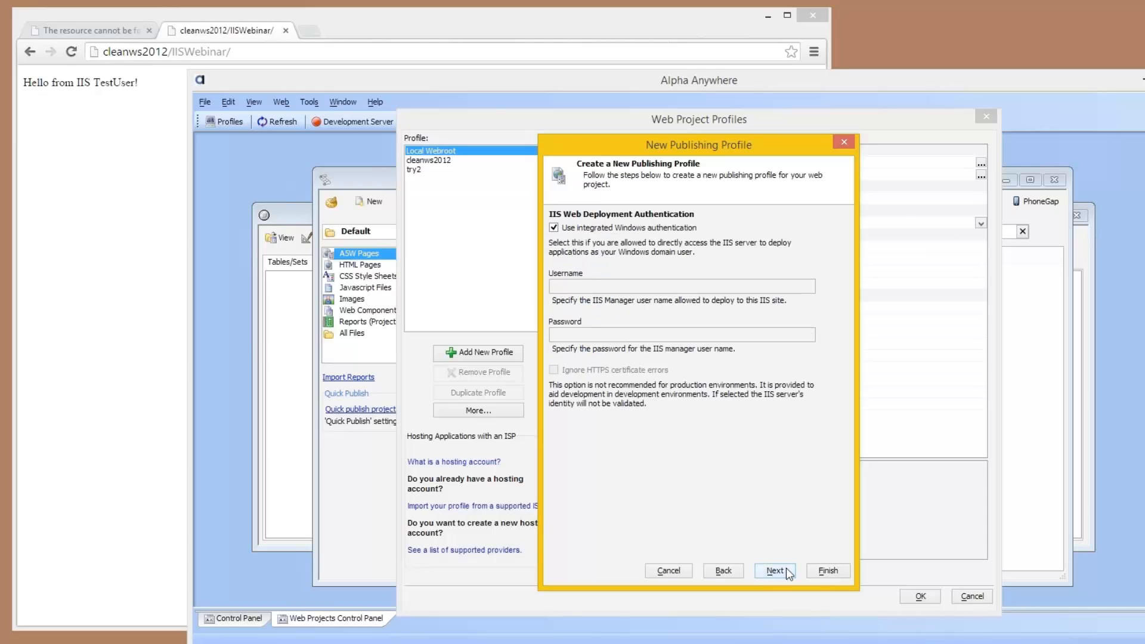
{"action": "left_click", "coordinate": [786, 568]}
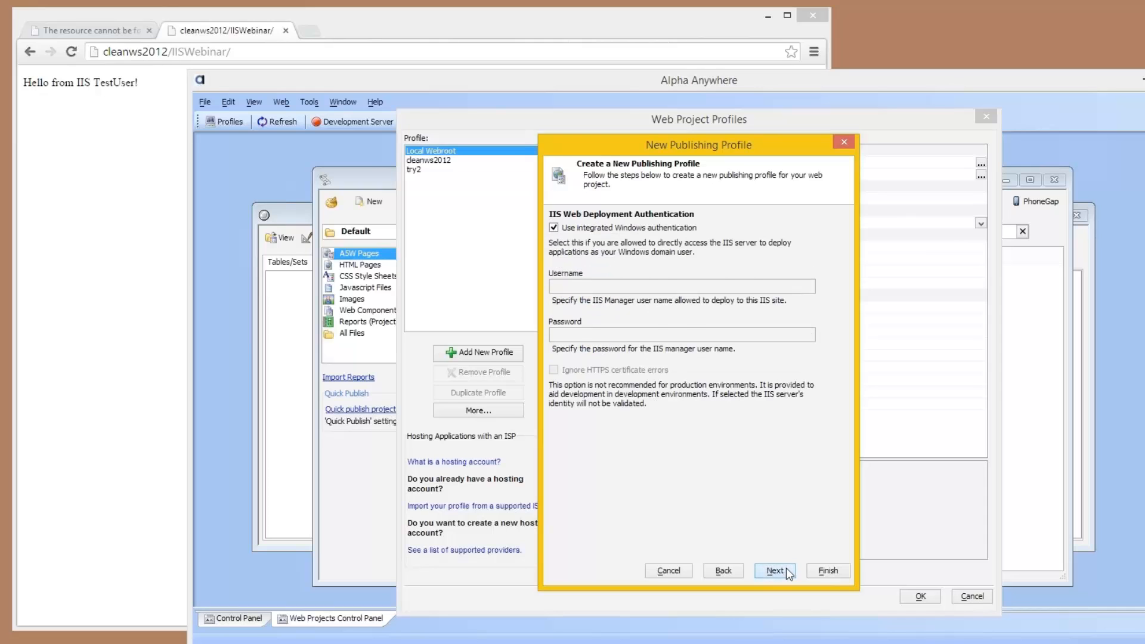
{"action": "left_click", "coordinate": [822, 572]}
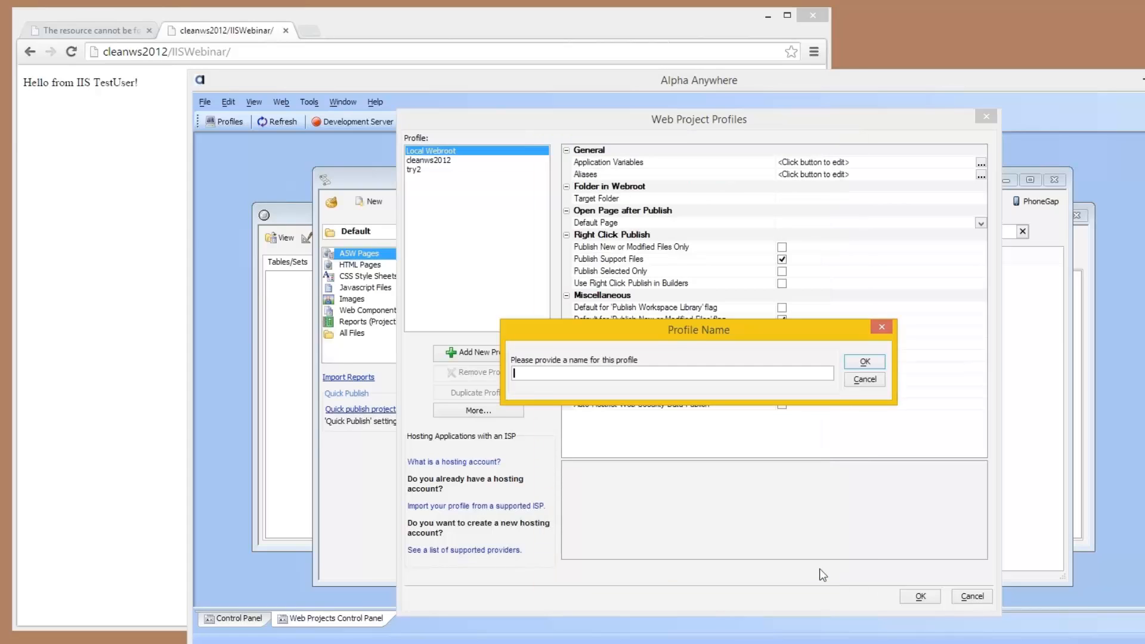
{"action": "type", "text": "cleanws2012 integrated auth"}
{"action": "key", "text": "Return"}
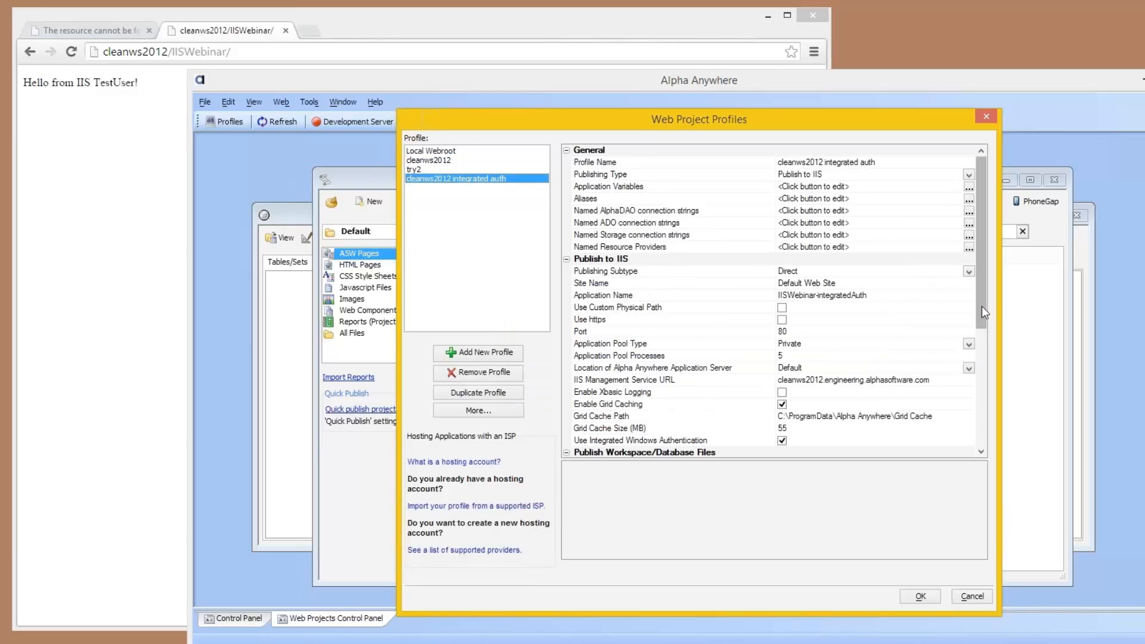
Step: Check the new profile's Active Directory configuration without changing it, and save the web project profiles
{"action": "left_click_drag", "start_coordinate": [981, 306], "coordinate": [1003, 456]}
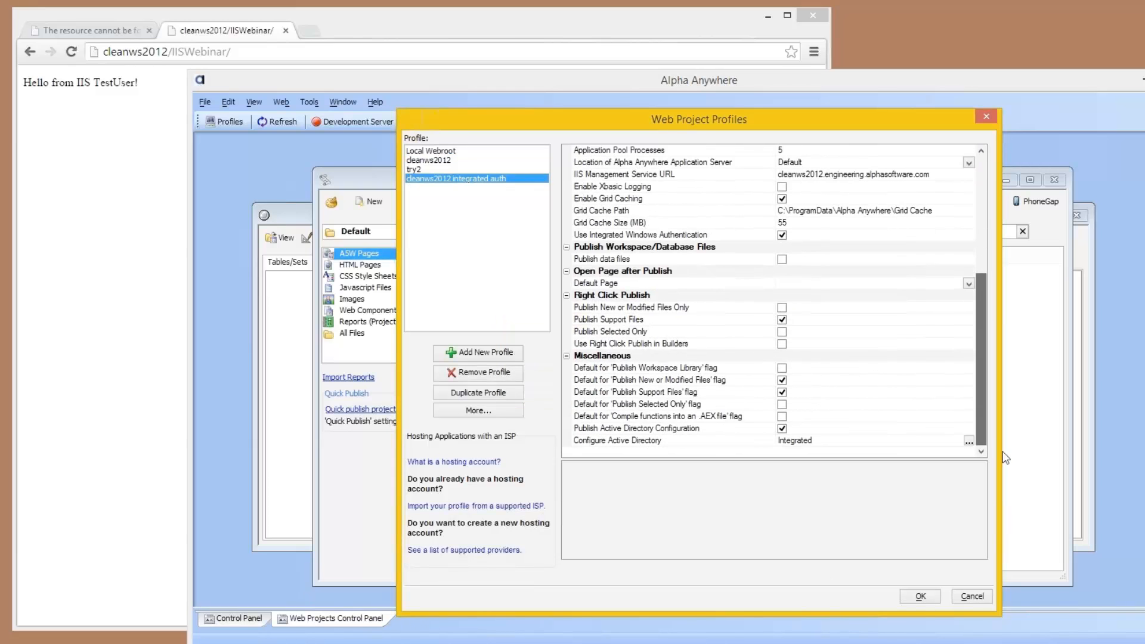
{"action": "left_click", "coordinate": [968, 441]}
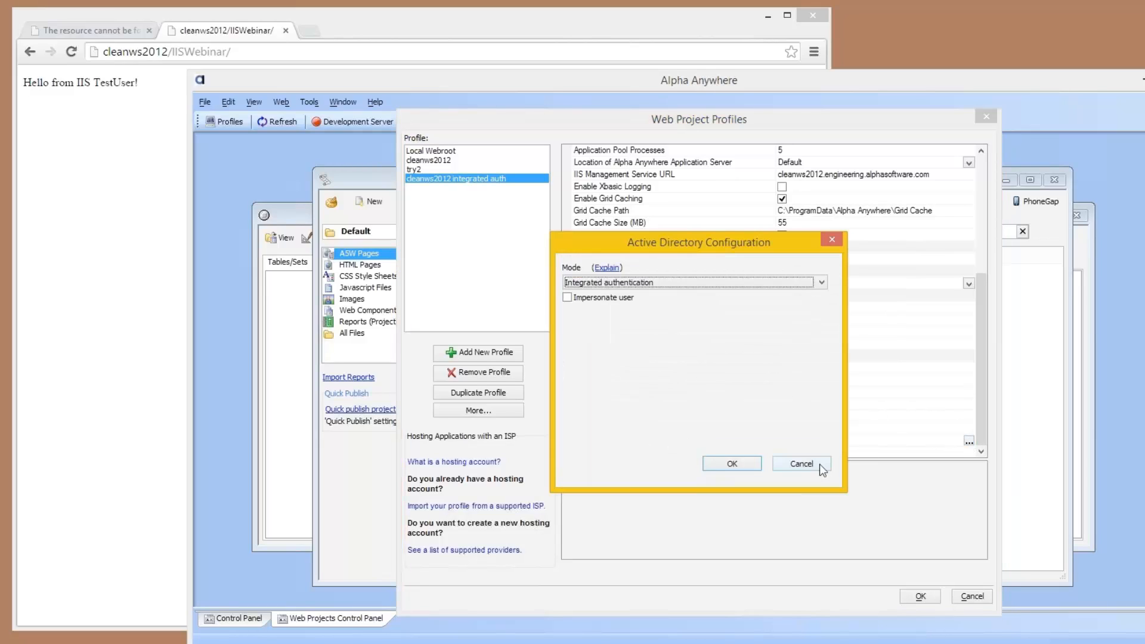
{"action": "left_click", "coordinate": [818, 462]}
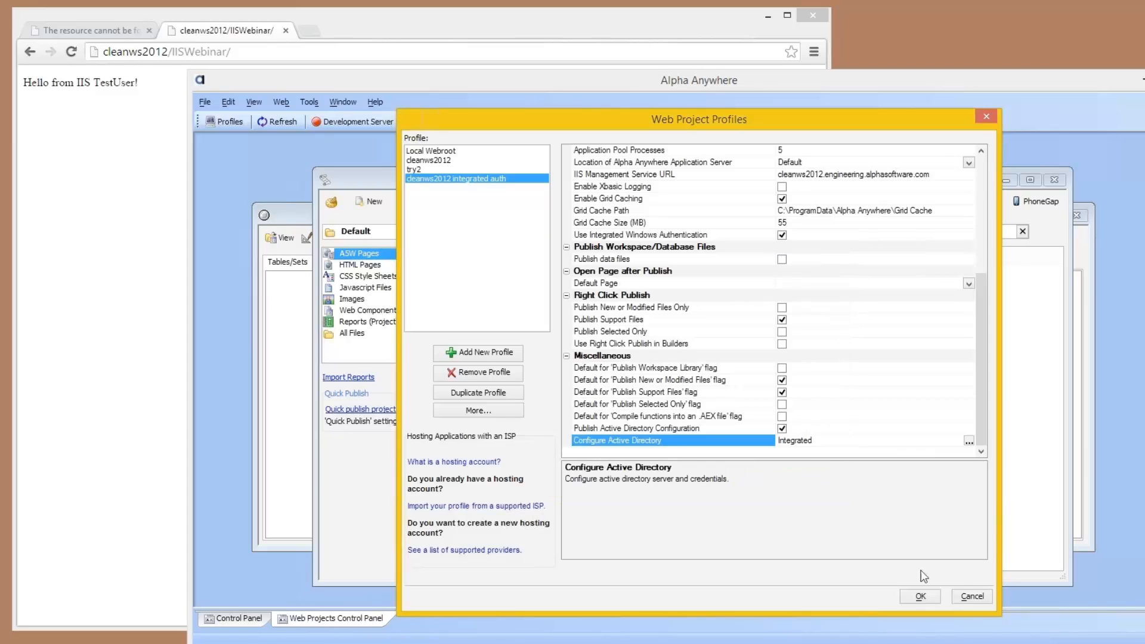
{"action": "left_click", "coordinate": [920, 596]}
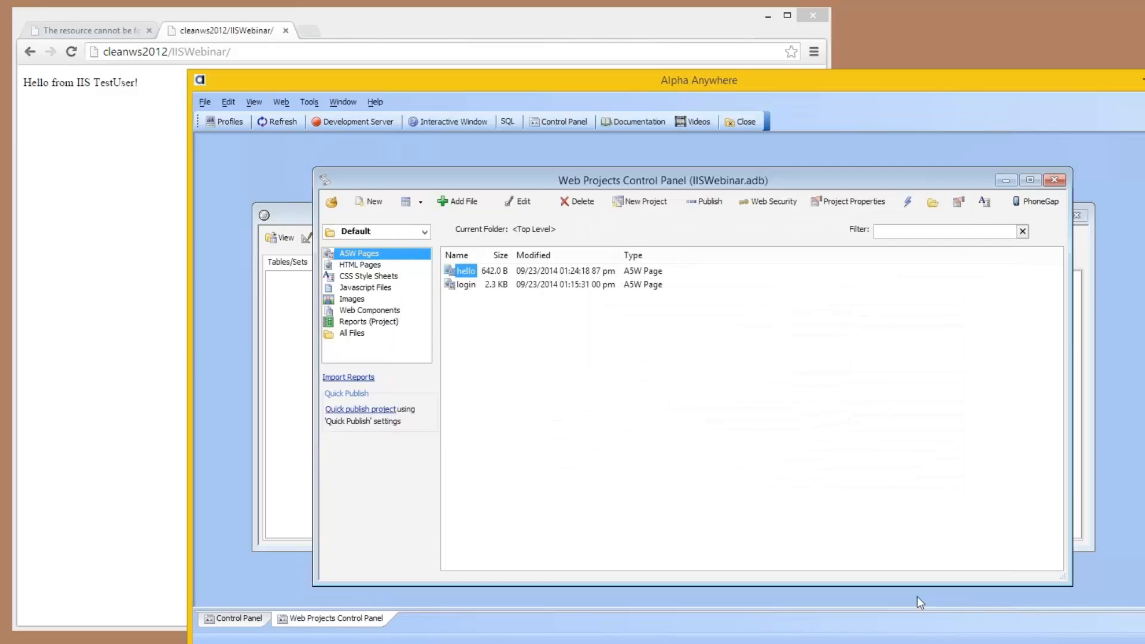
Step: Publish the web project using the "cleanws2012 integrated auth" profile and dismiss the completion message
{"action": "left_click", "coordinate": [706, 204]}
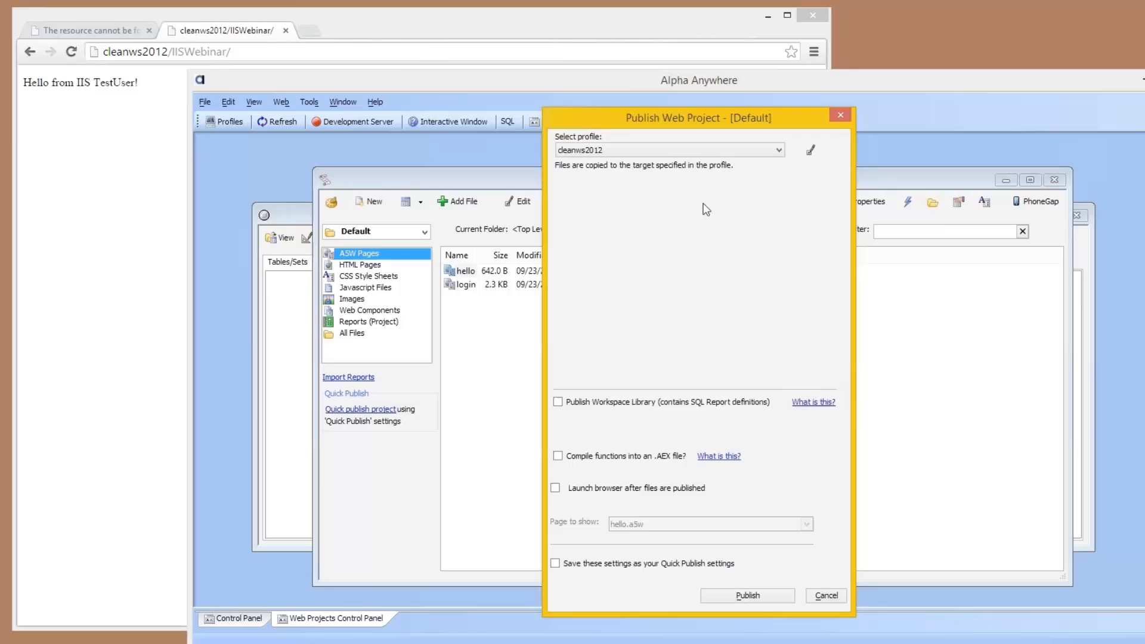
{"action": "left_click", "coordinate": [657, 151]}
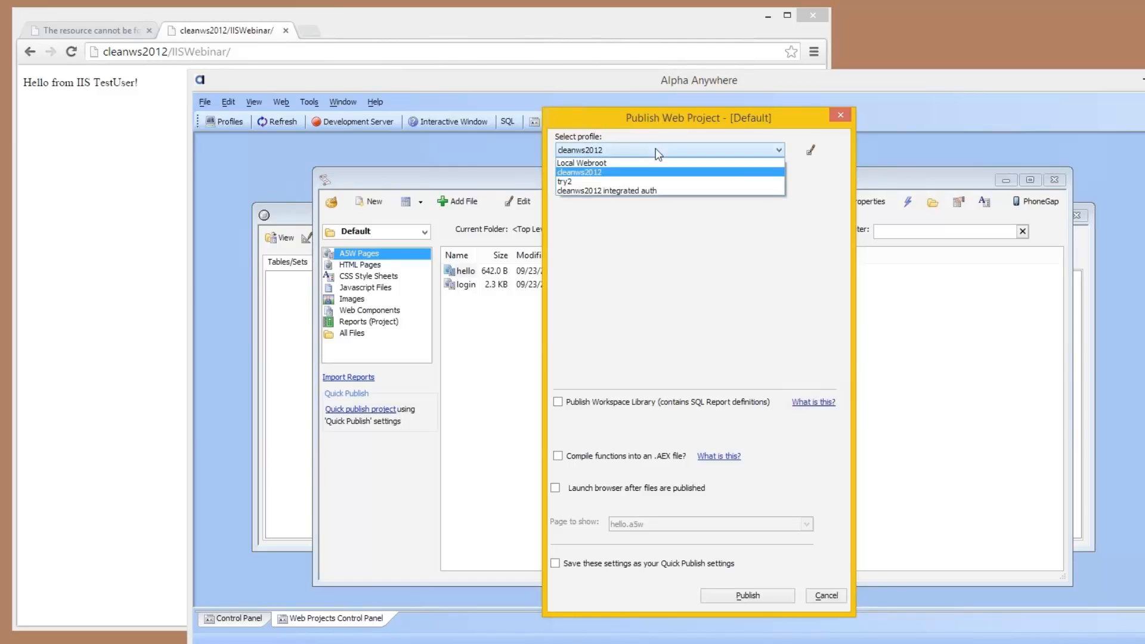
{"action": "left_click", "coordinate": [652, 192]}
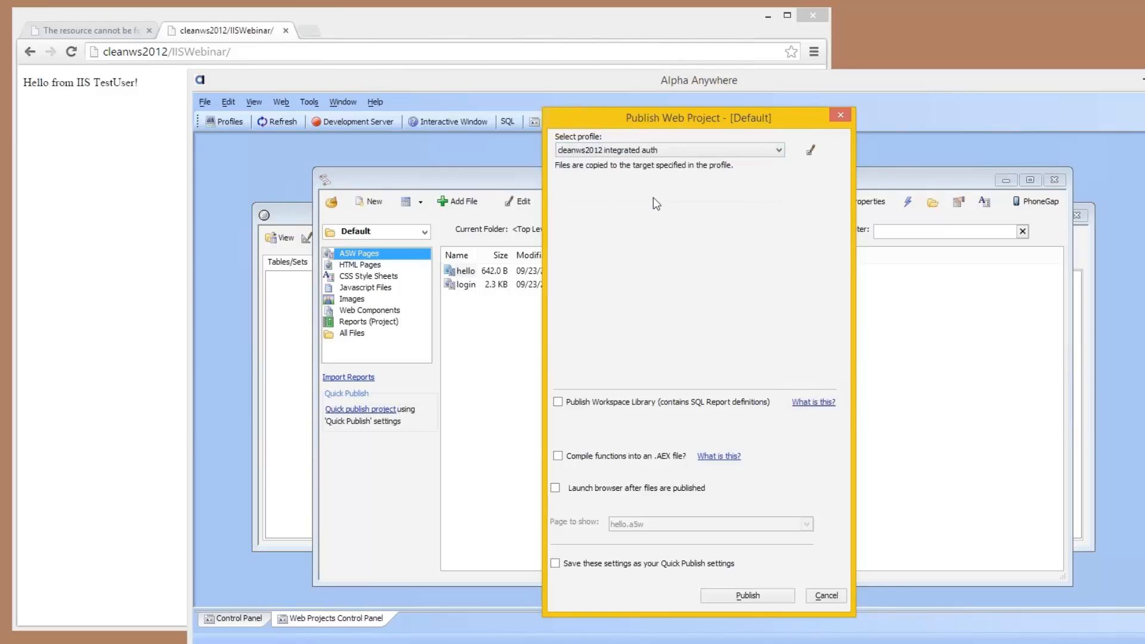
{"action": "left_click", "coordinate": [742, 596]}
{"action": "left_click", "coordinate": [843, 456]}
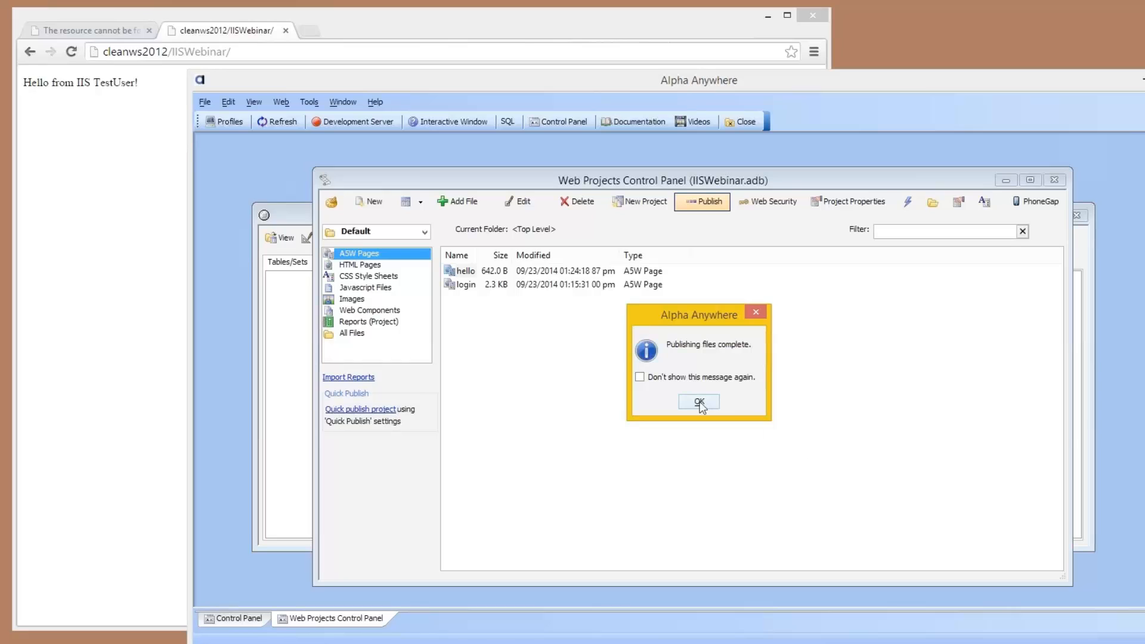
{"action": "left_click", "coordinate": [699, 403]}
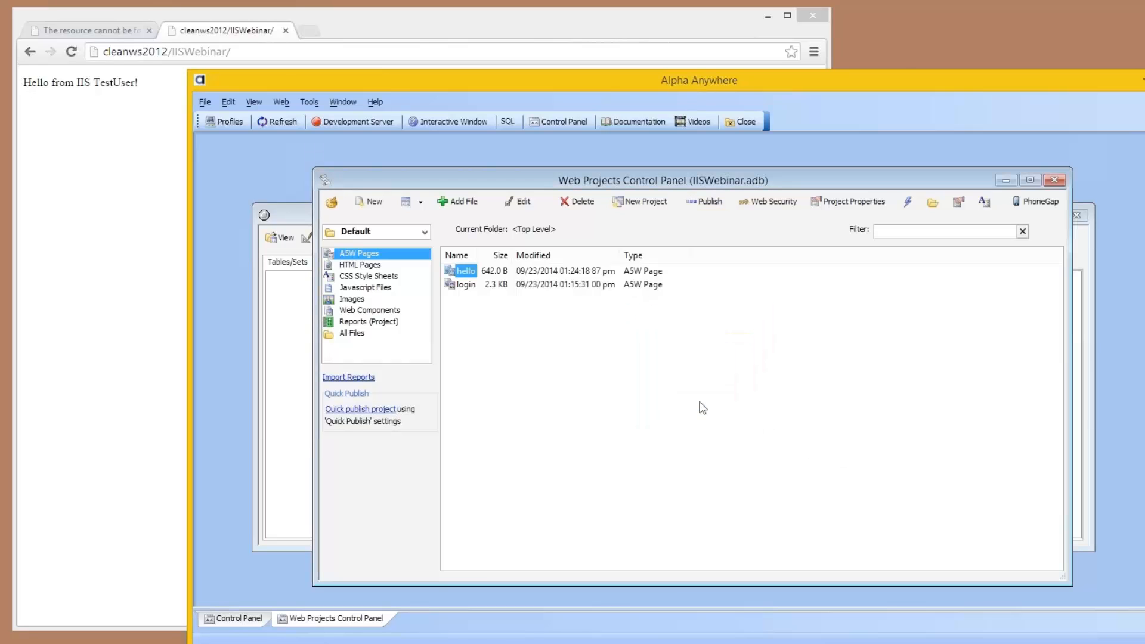
Step: In the browser, load cleanws2012/IISWebinar-integratedAuth/ and highlight the logged-in domain user name in the greeting
{"action": "left_click", "coordinate": [226, 52]}
{"action": "type", "text": "-inte"}
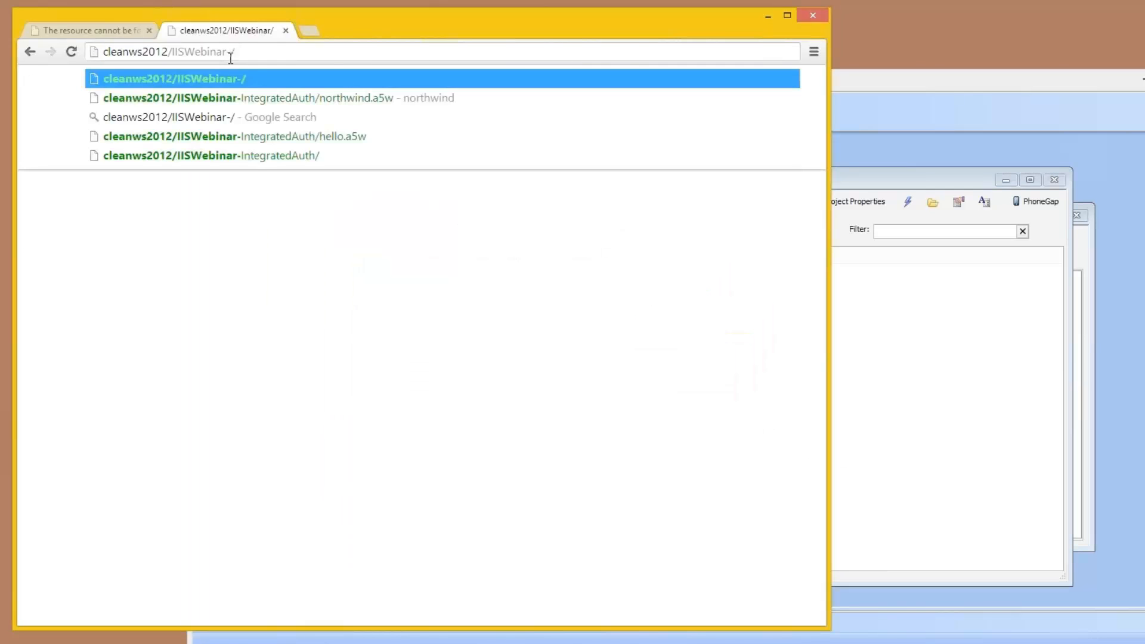
{"action": "type", "text": "gr"}
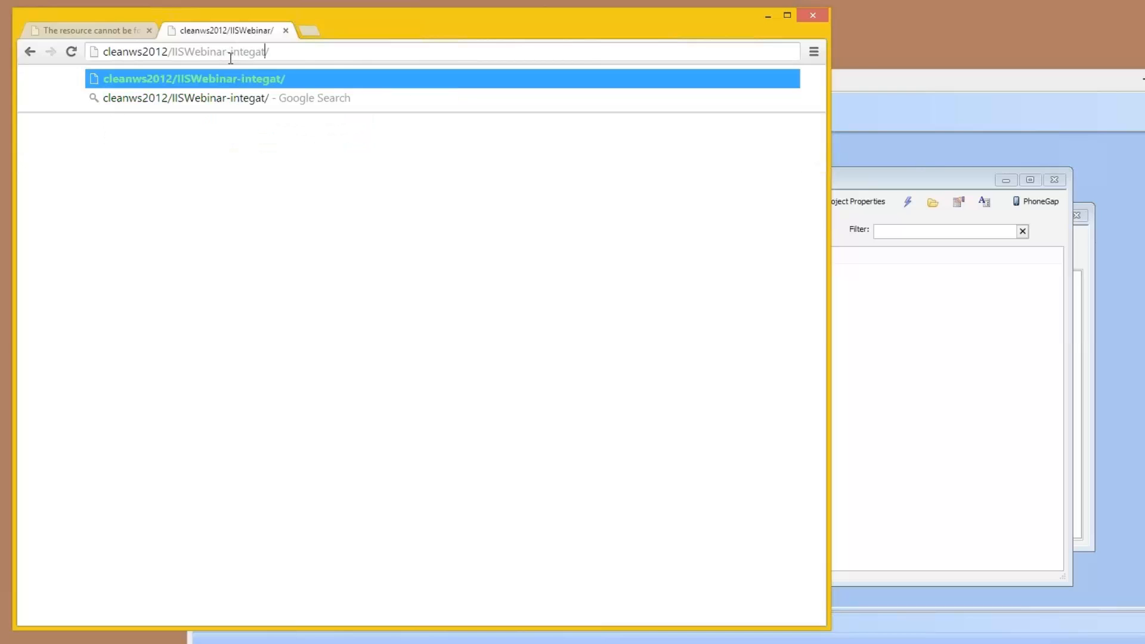
{"action": "type", "text": "atedAuth"}
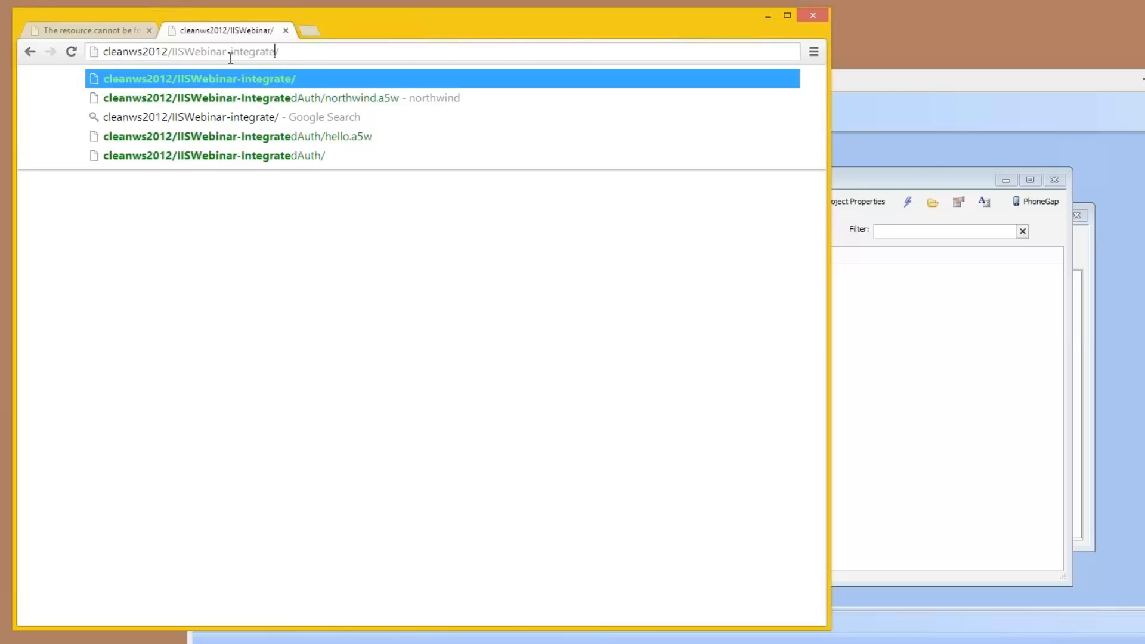
{"action": "key", "text": "Return"}
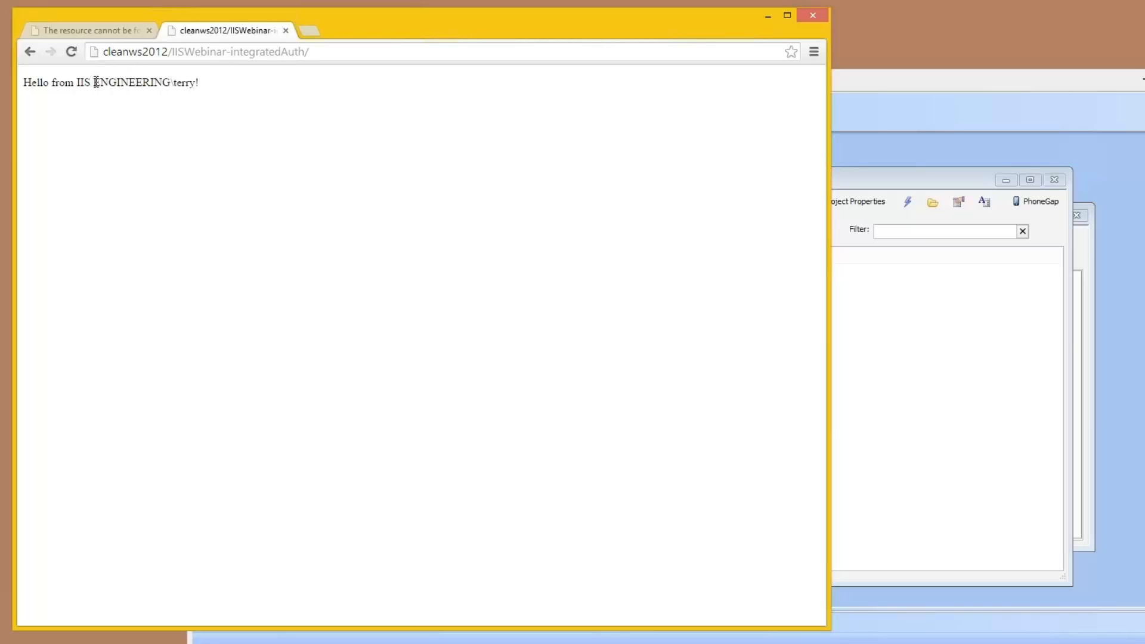
{"action": "left_click_drag", "start_coordinate": [93, 81], "coordinate": [195, 81]}
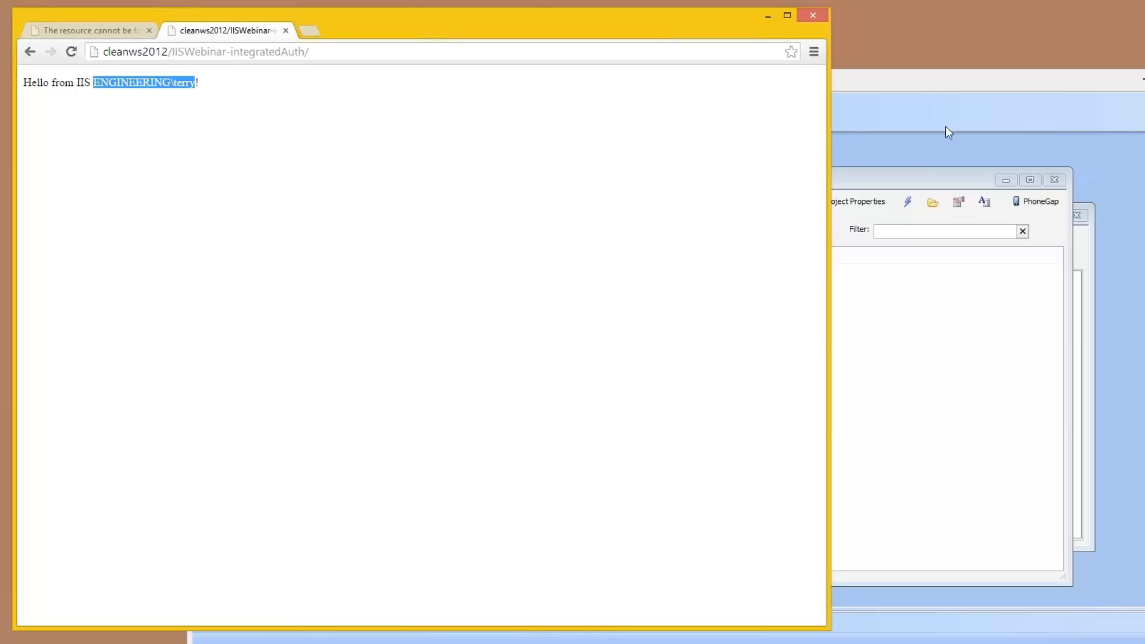
Step: Switch back to Alpha Anywhere and open the hello page's source code in the HTML Editor
{"action": "left_click", "coordinate": [866, 190]}
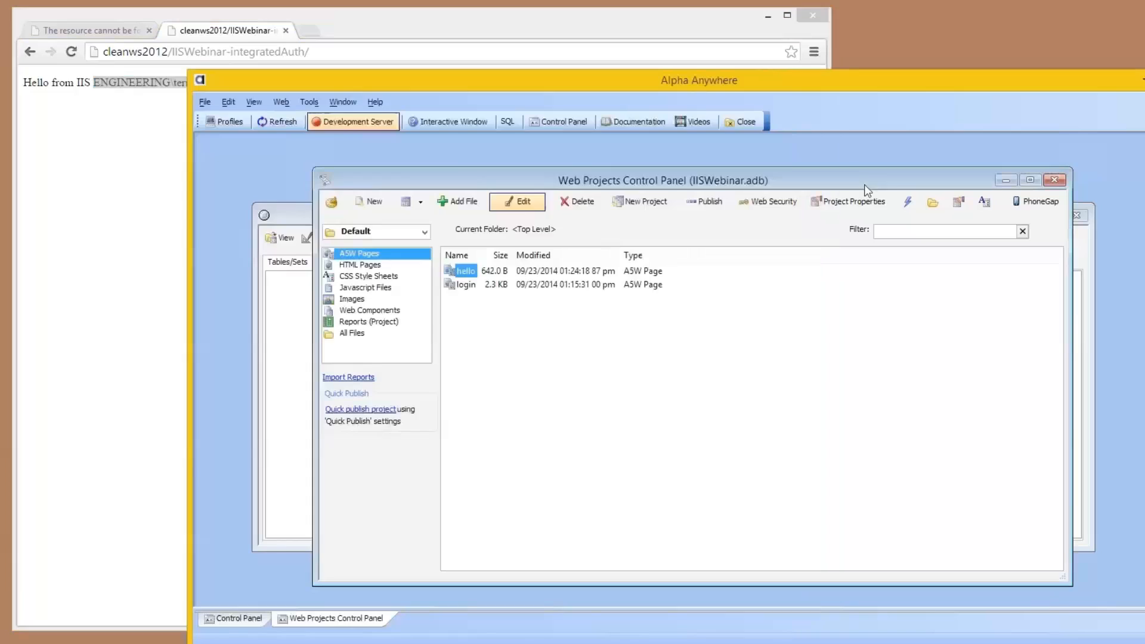
{"action": "right_click", "coordinate": [462, 271]}
{"action": "left_click", "coordinate": [463, 270]}
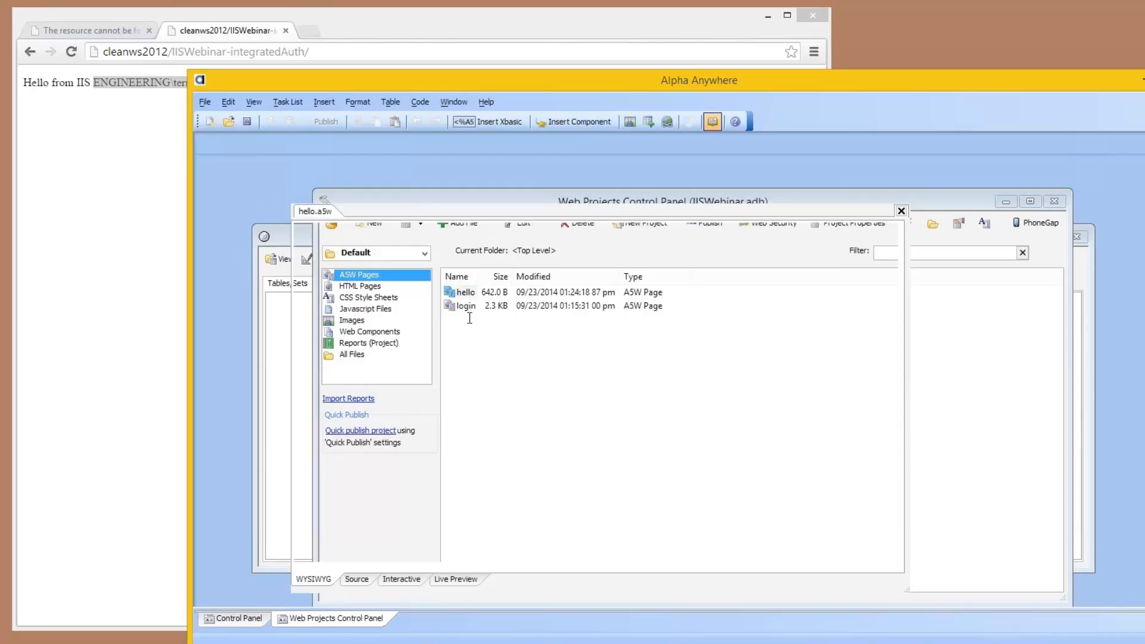
{"action": "left_click", "coordinate": [355, 579]}
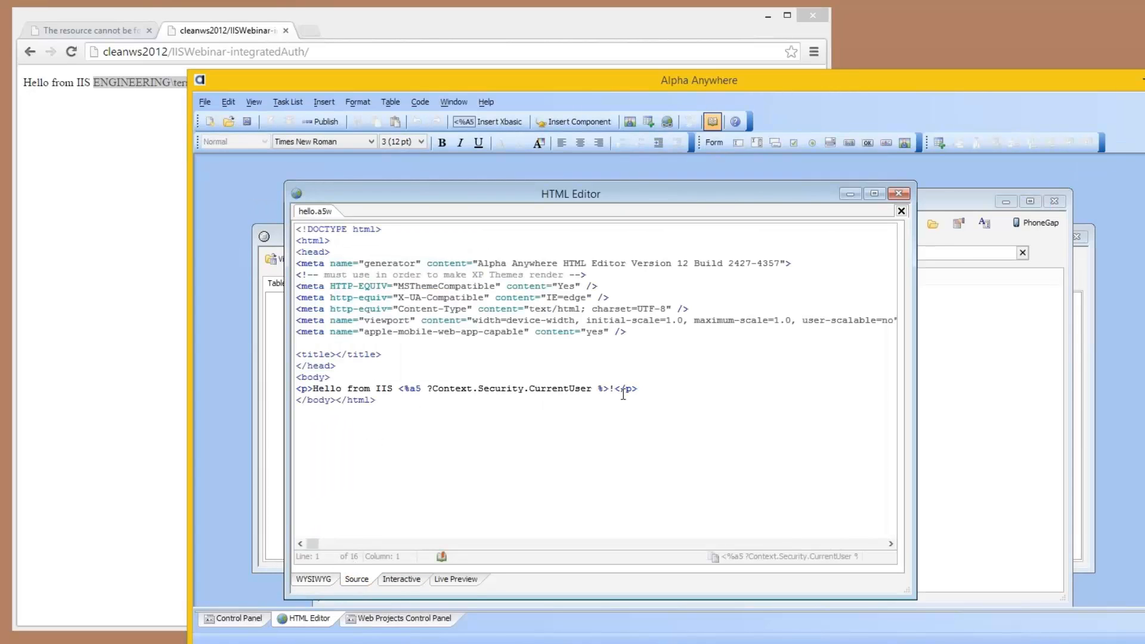
Step: Add the level-two heading "Current user's groups" (h2) on a new line below the greeting paragraph
{"action": "left_click", "coordinate": [640, 389]}
{"action": "key", "text": "Return"}
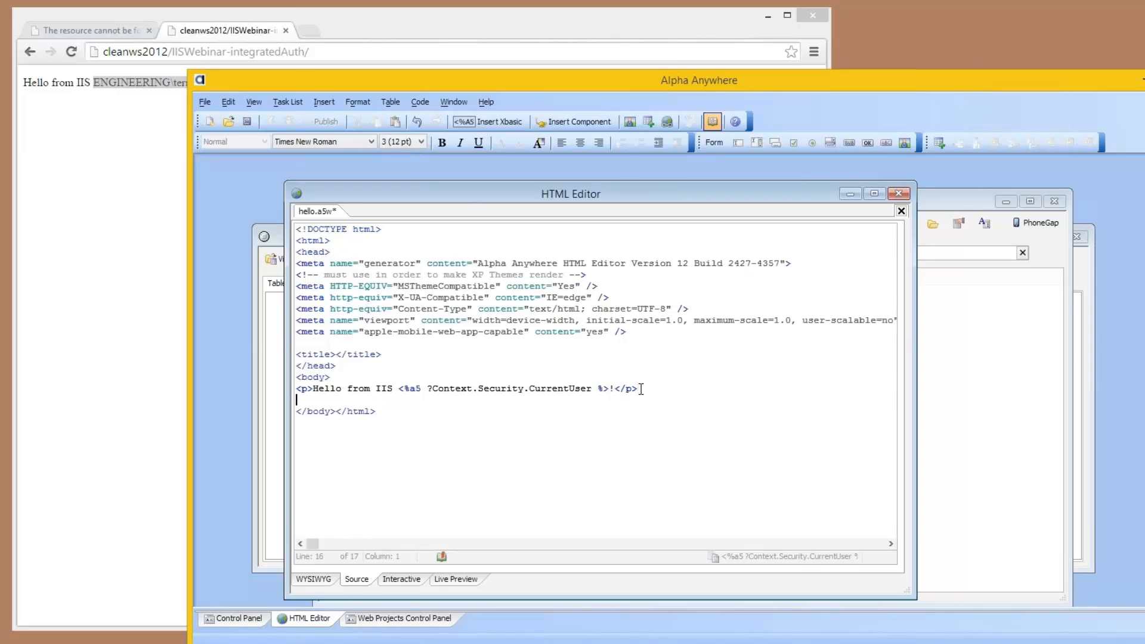
{"action": "type", "text": "<"}
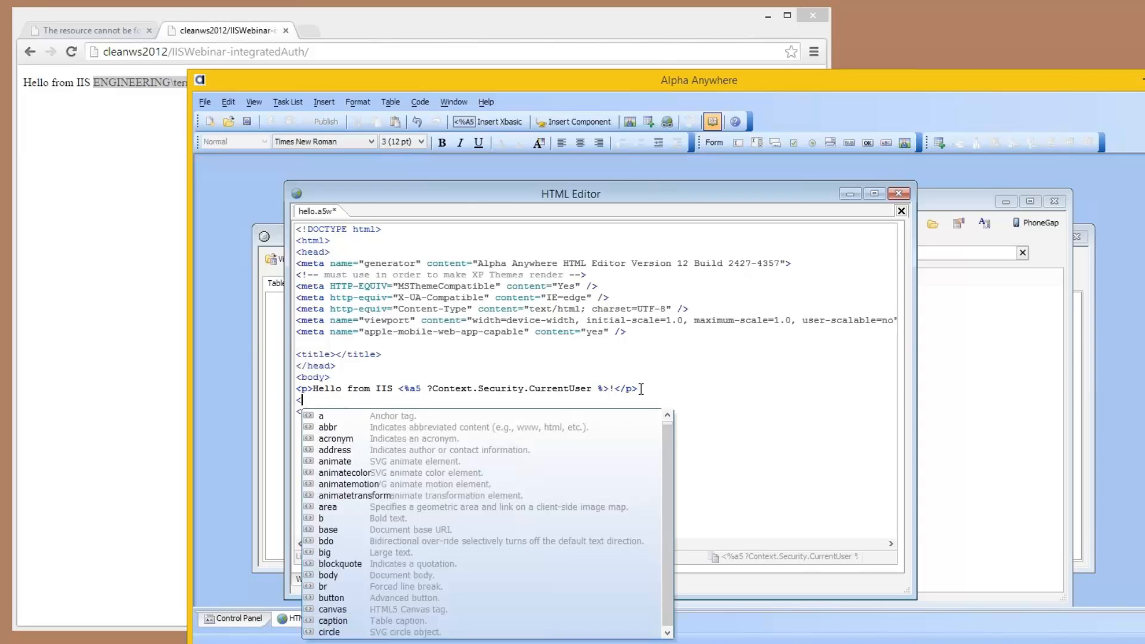
{"action": "type", "text": "h2"}
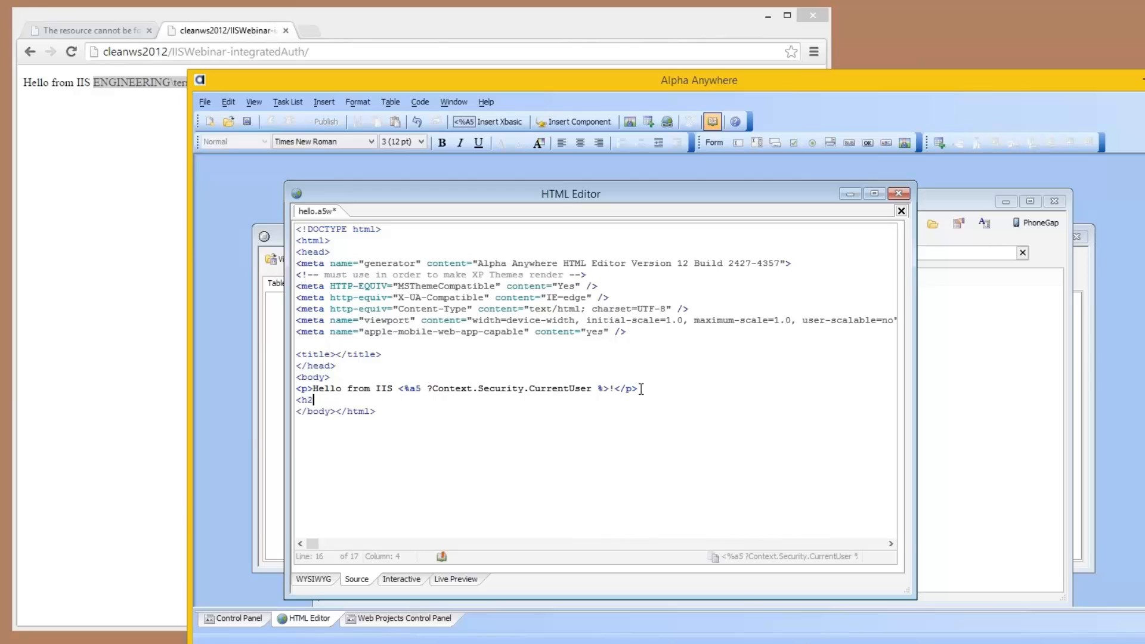
{"action": "type", "text": "></"}
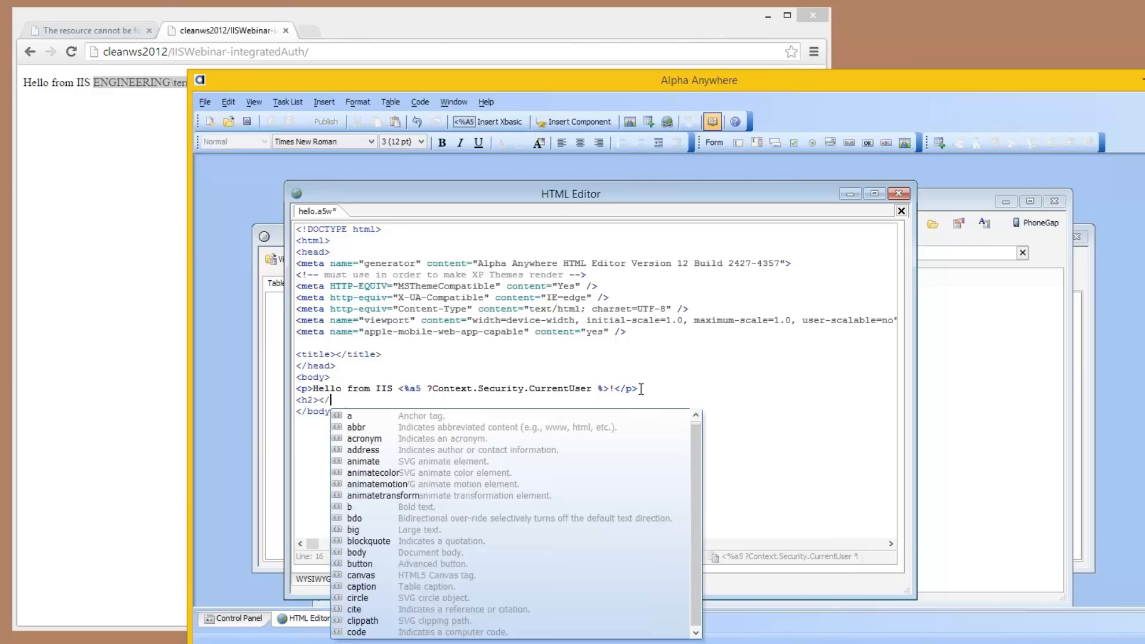
{"action": "type", "text": "h2>"}
{"action": "key", "text": "Left"}
{"action": "key", "text": "Left"}
{"action": "key", "text": "Left"}
{"action": "key", "text": "Left"}
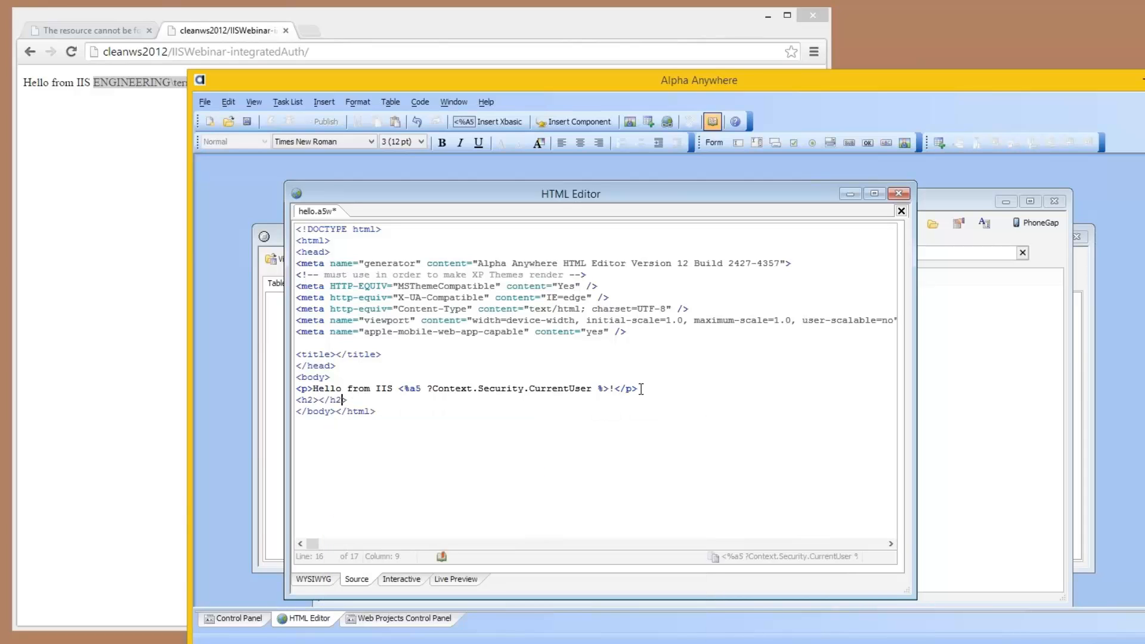
{"action": "type", "text": "Curren"}
{"action": "type", "text": "t user"}
{"action": "type", "text": "'s groups"}
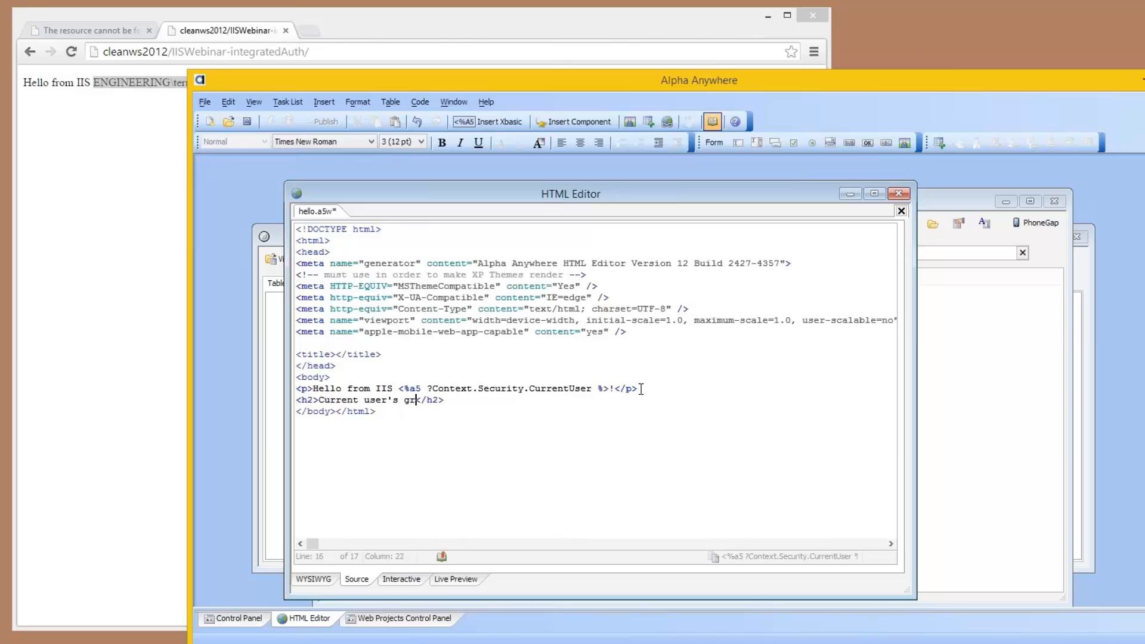
Step: Below the heading, add a div containing <%a5 ?stritran(Context.Security.GetUserRoles(), crlf(), "<br />")%>, and close the hello page, saving its changes
{"action": "key", "text": "End"}
{"action": "key", "text": "Return"}
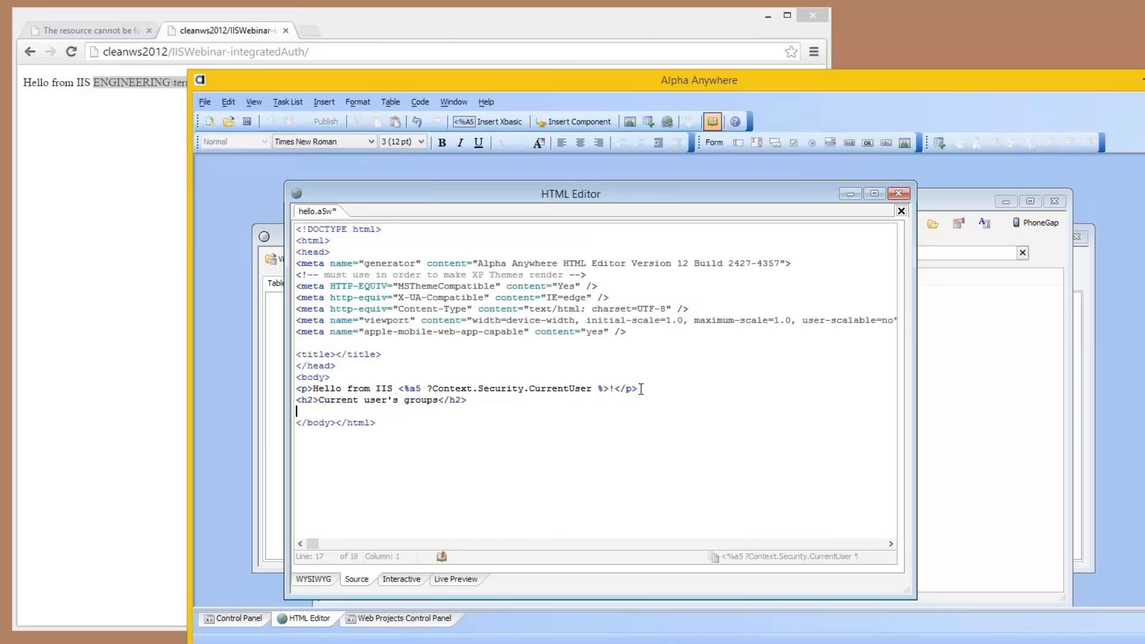
{"action": "type", "text": "<div></div>"}
{"action": "left_click", "coordinate": [325, 416]}
{"action": "type", "text": "<%a5 ?stritran(Context.Security.GetUserRoles(), crlf(), \"<br />\")%>"}
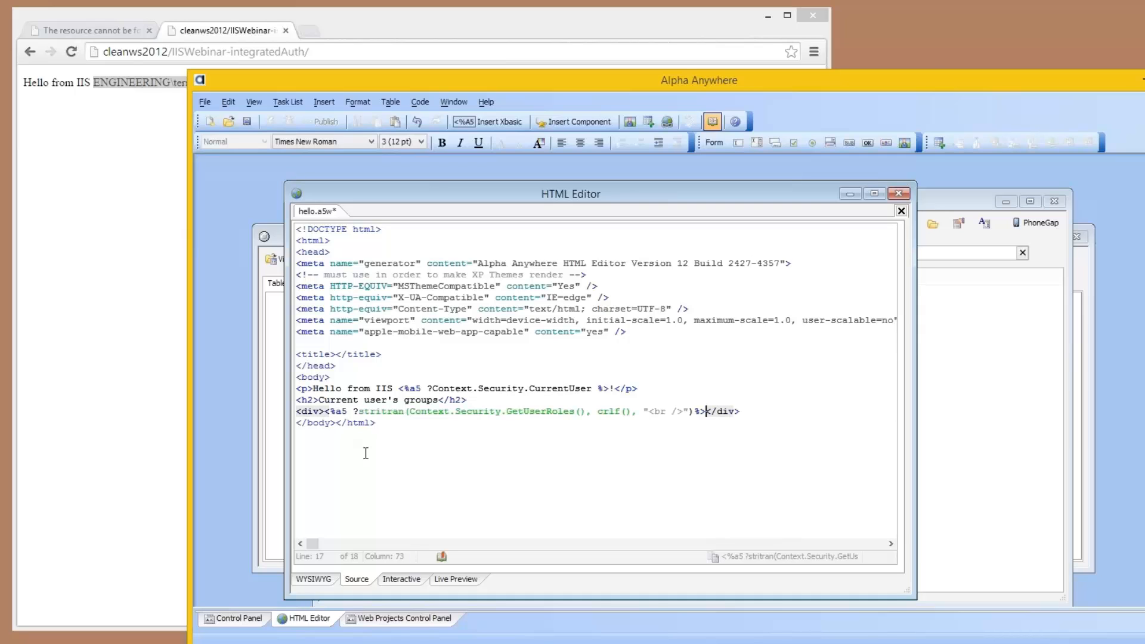
{"action": "left_click", "coordinate": [900, 194]}
{"action": "left_click", "coordinate": [661, 408]}
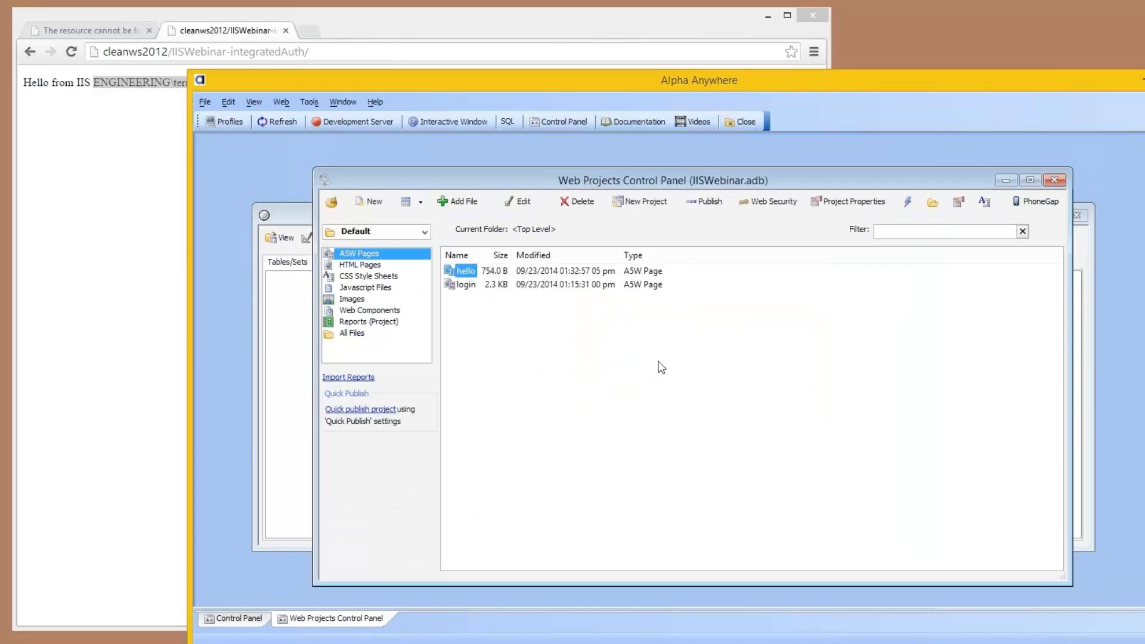
Step: Publish the changed web project with the "cleanws2012 integrated auth" profile, accept the list of files and dismiss the completion message
{"action": "left_click", "coordinate": [701, 201]}
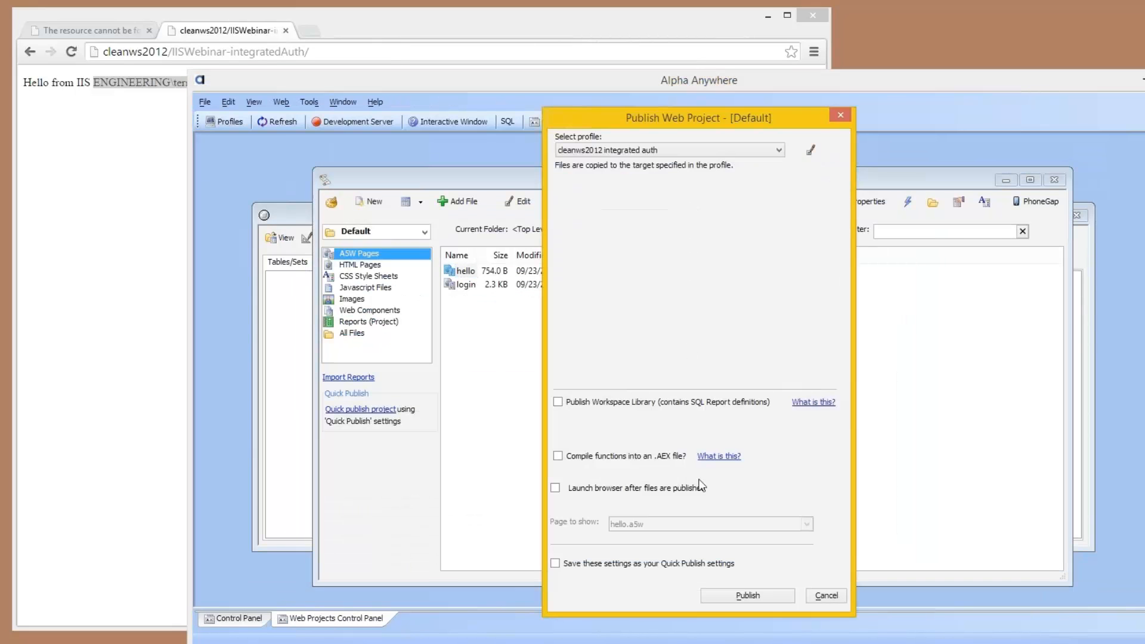
{"action": "left_click", "coordinate": [728, 595]}
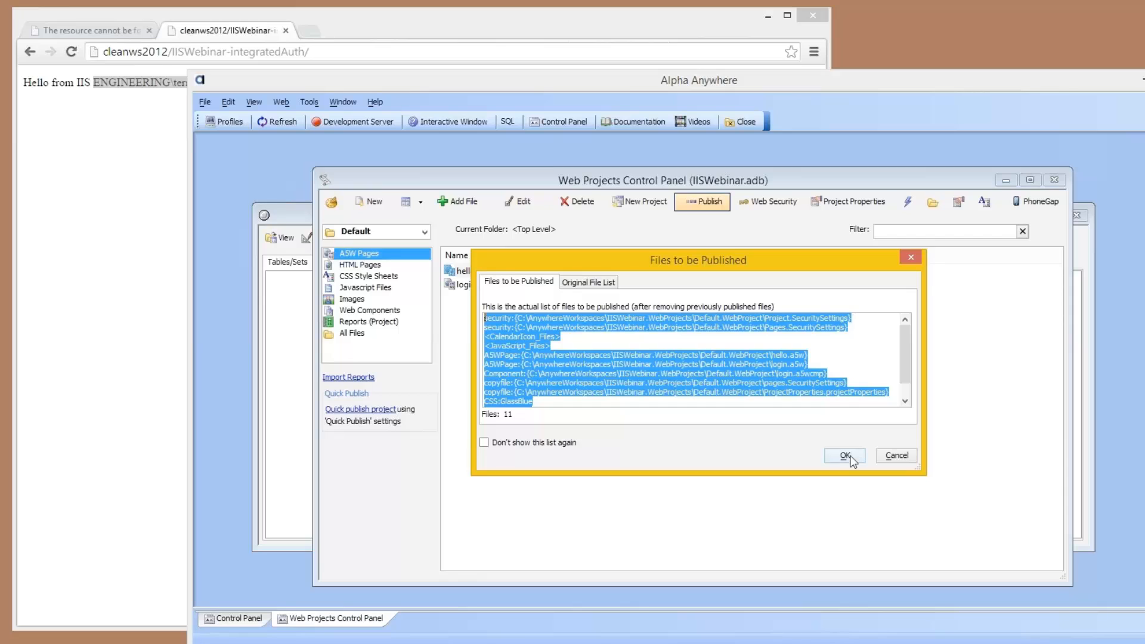
{"action": "left_click", "coordinate": [848, 455]}
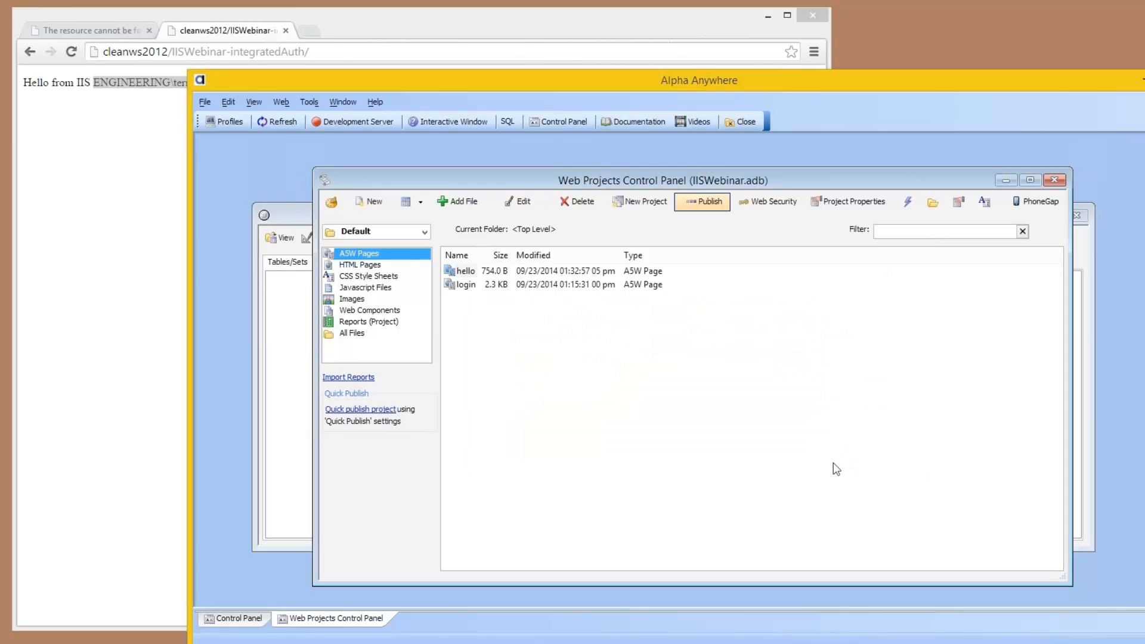
{"action": "left_click", "coordinate": [688, 402]}
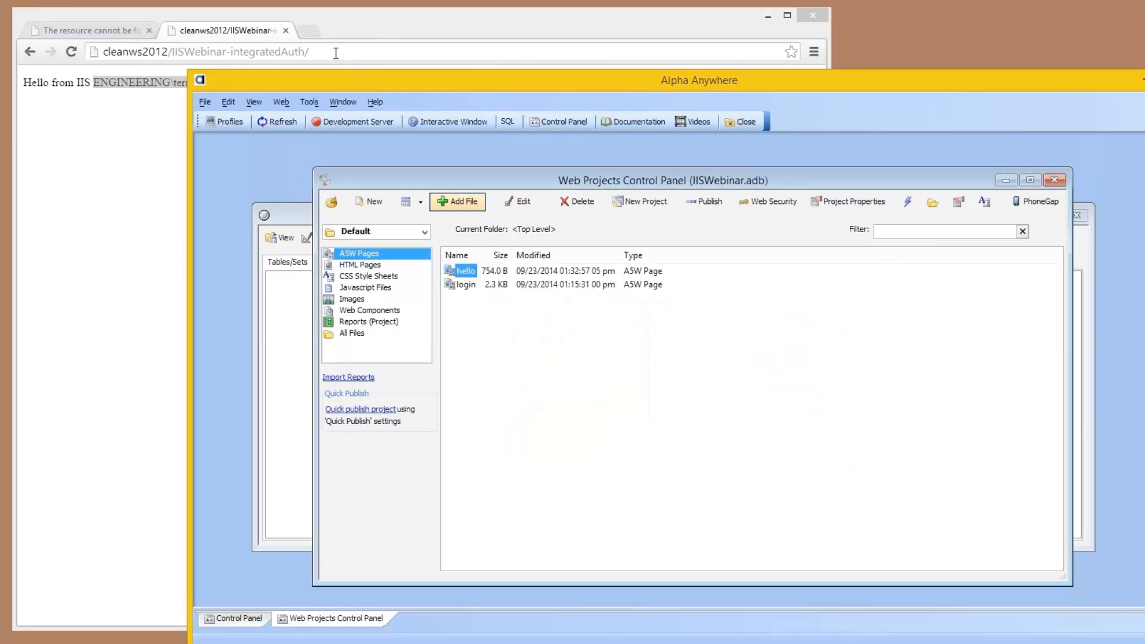
Step: Switch to the browser, reload the integratedAuth page, and highlight the ENGINEERING domain groups and the built-in system groups in the user's group list
{"action": "left_click", "coordinate": [336, 53]}
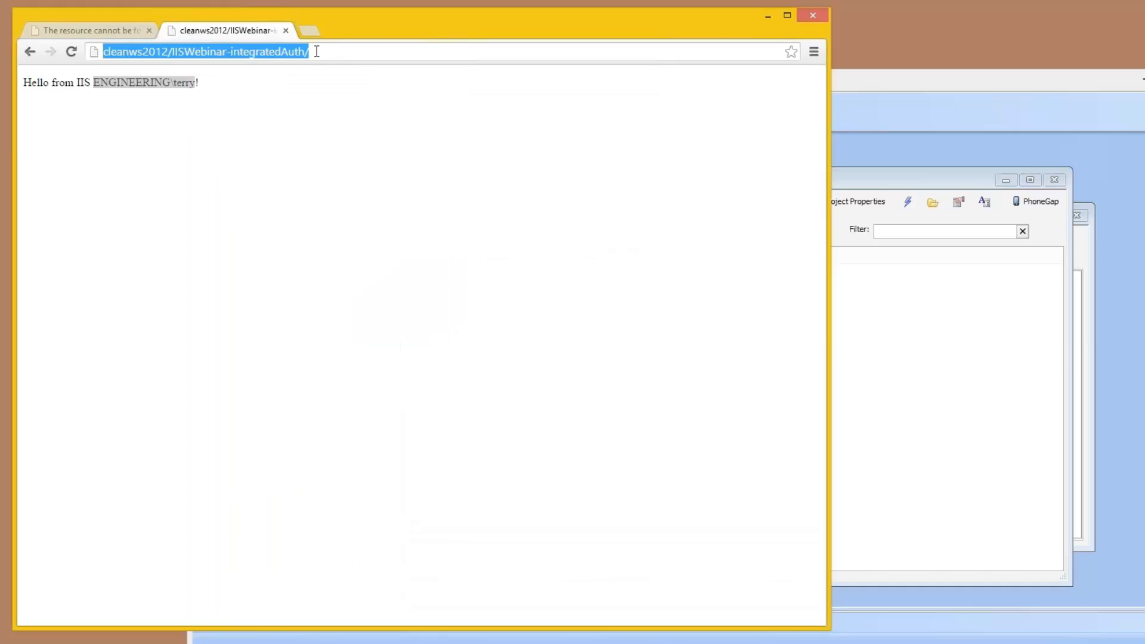
{"action": "left_click", "coordinate": [70, 51]}
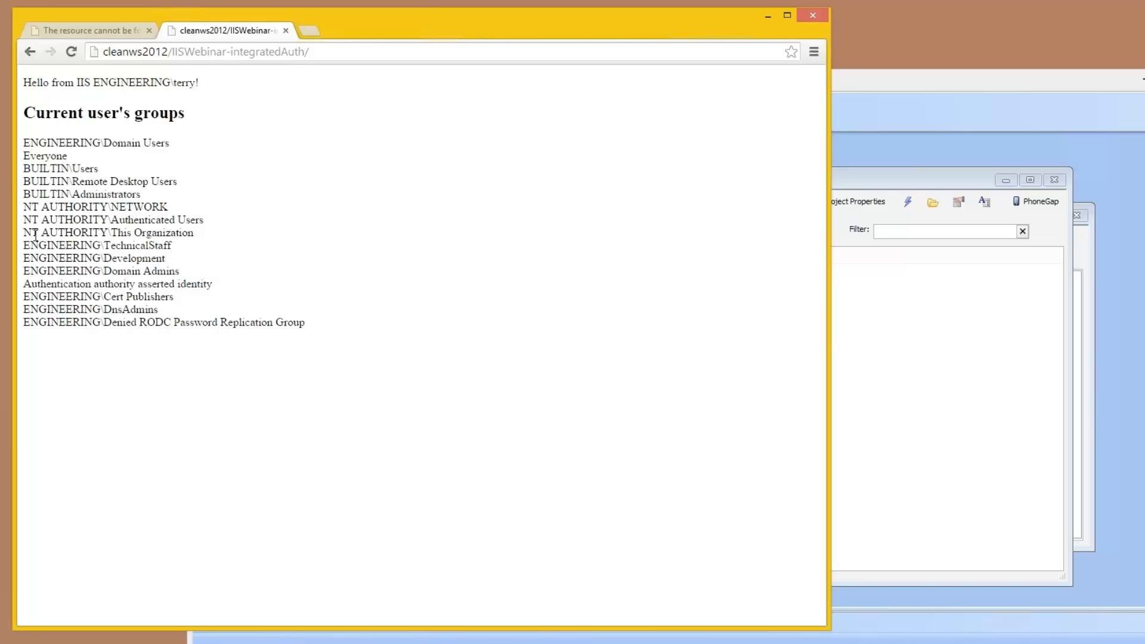
{"action": "left_click_drag", "start_coordinate": [25, 245], "coordinate": [175, 272]}
{"action": "left_click_drag", "start_coordinate": [191, 232], "coordinate": [26, 157]}
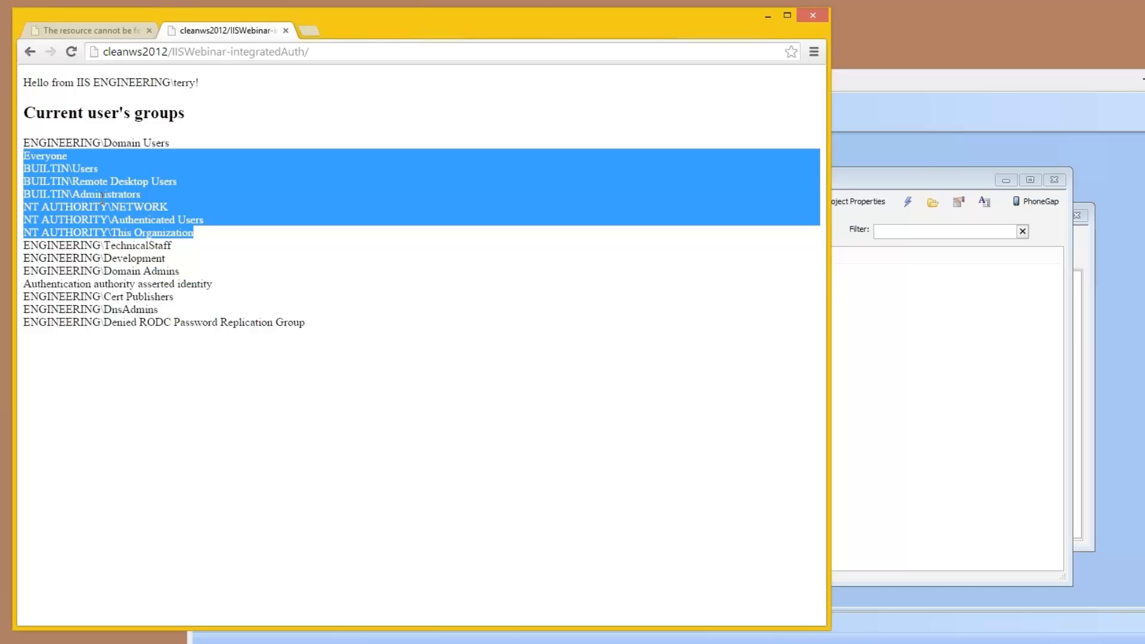
Step: Return to Alpha Anywhere, close the IISWebinar workspace and open the AppServerDemo workspace
{"action": "left_click", "coordinate": [70, 152]}
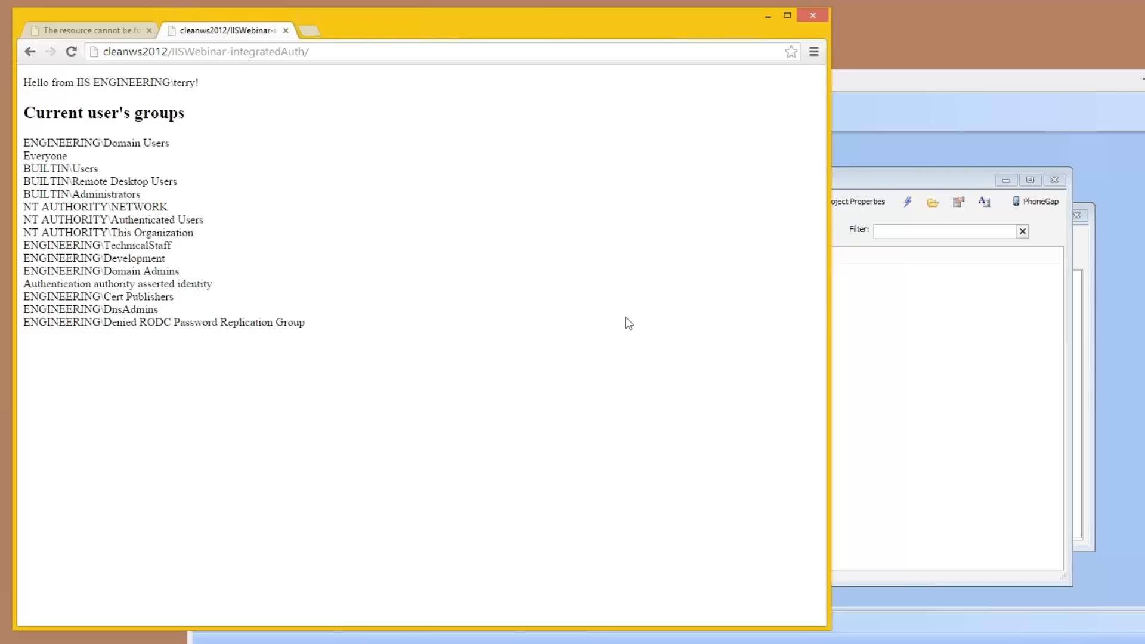
{"action": "left_click", "coordinate": [867, 185]}
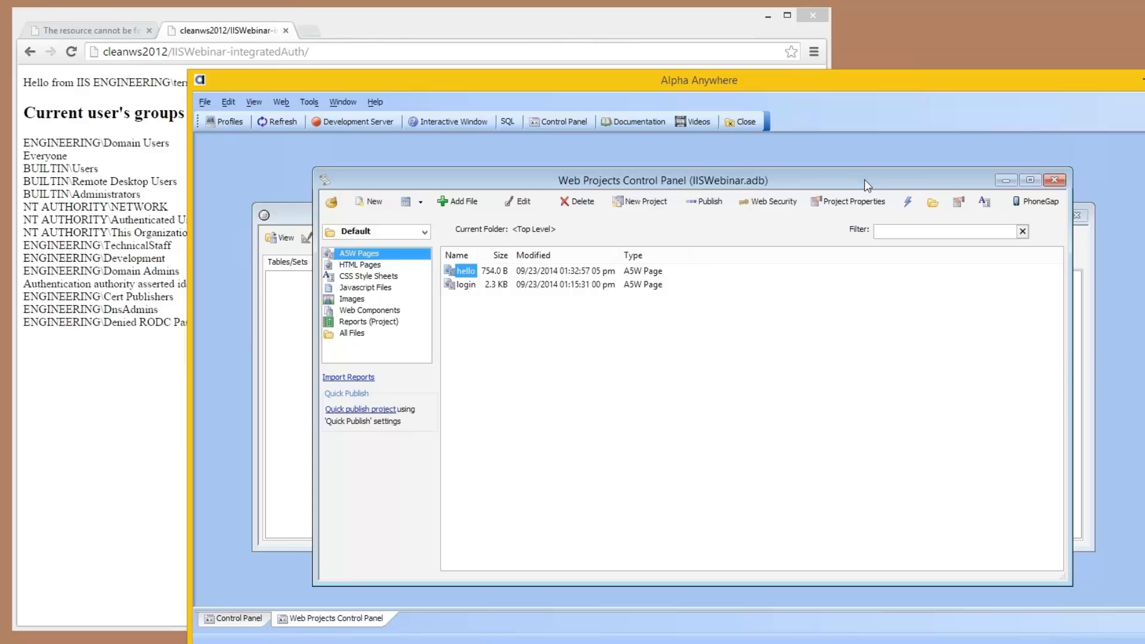
{"action": "left_click", "coordinate": [1079, 215]}
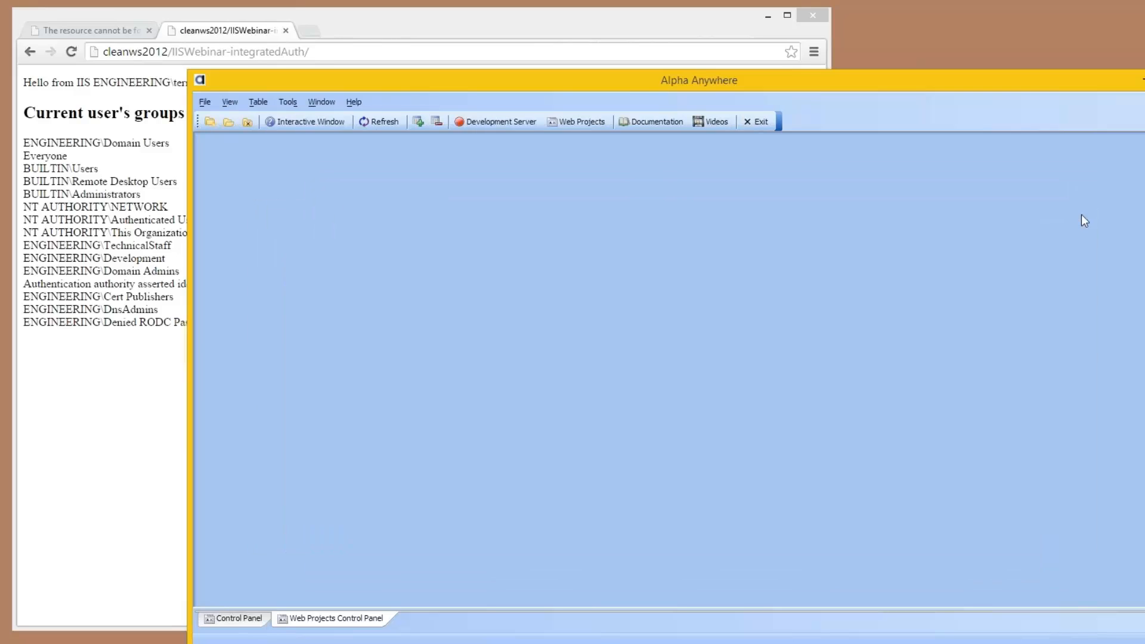
{"action": "left_click", "coordinate": [295, 117]}
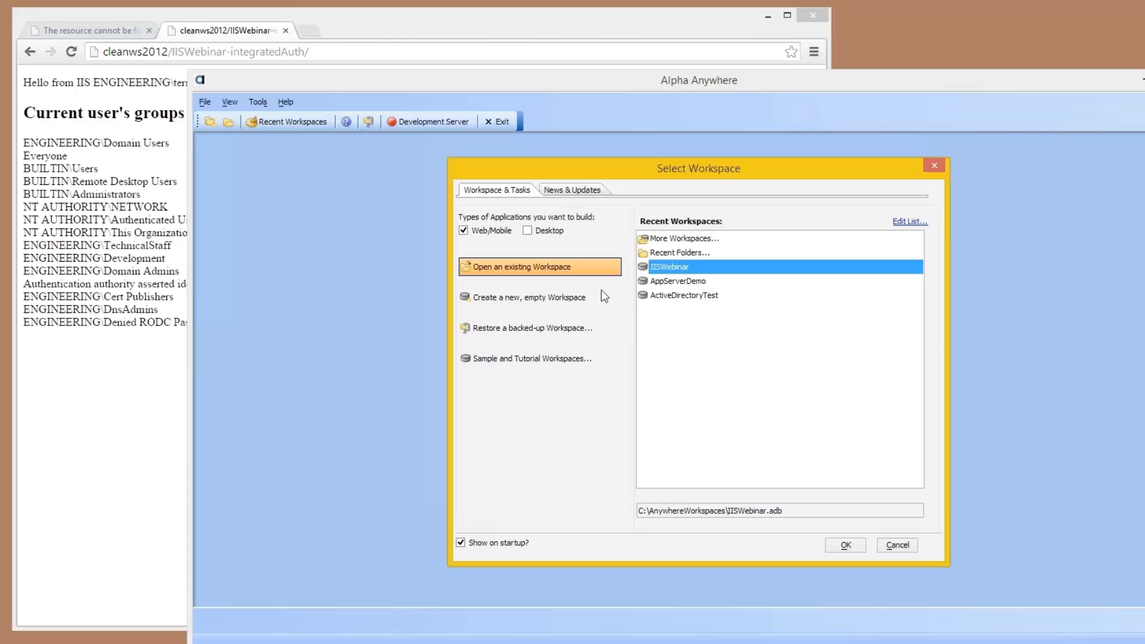
{"action": "double_click", "coordinate": [686, 284]}
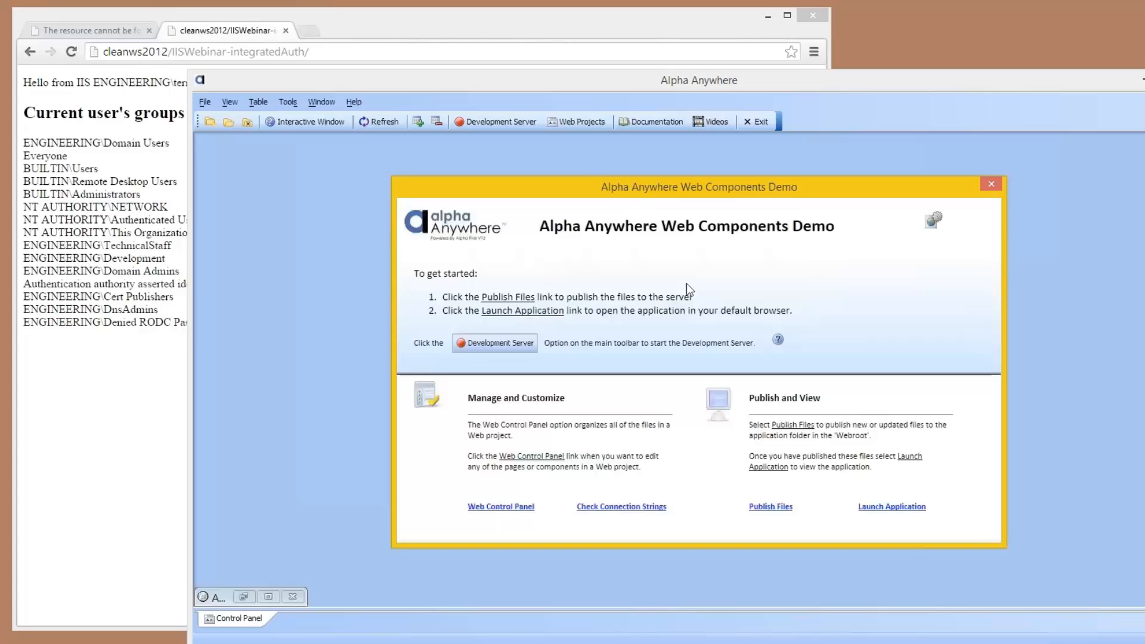
Step: Dismiss the Web Components Demo welcome window, restore the maximized control panel and open the workspace's Web Projects Control Panel
{"action": "left_click", "coordinate": [990, 183]}
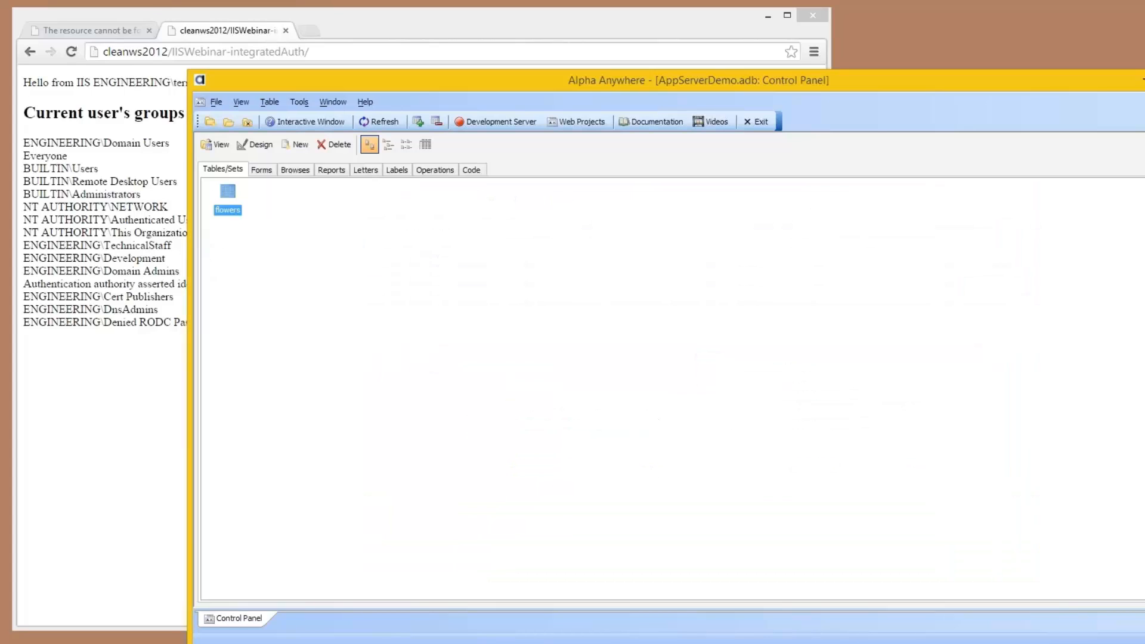
{"action": "left_click", "coordinate": [1144, 102]}
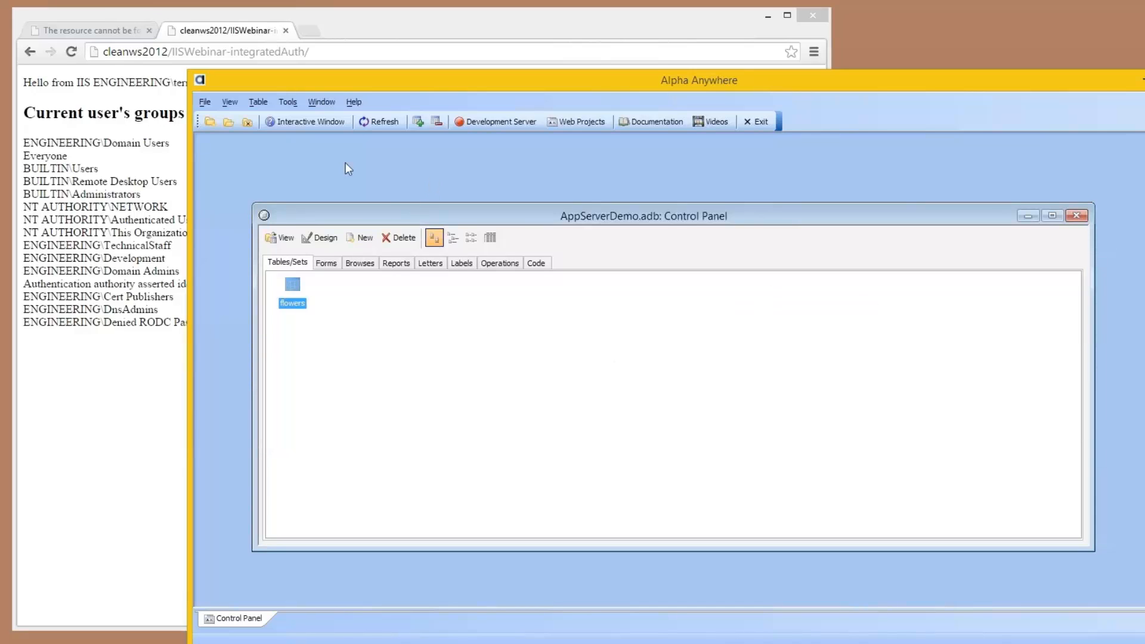
{"action": "left_click", "coordinate": [575, 124]}
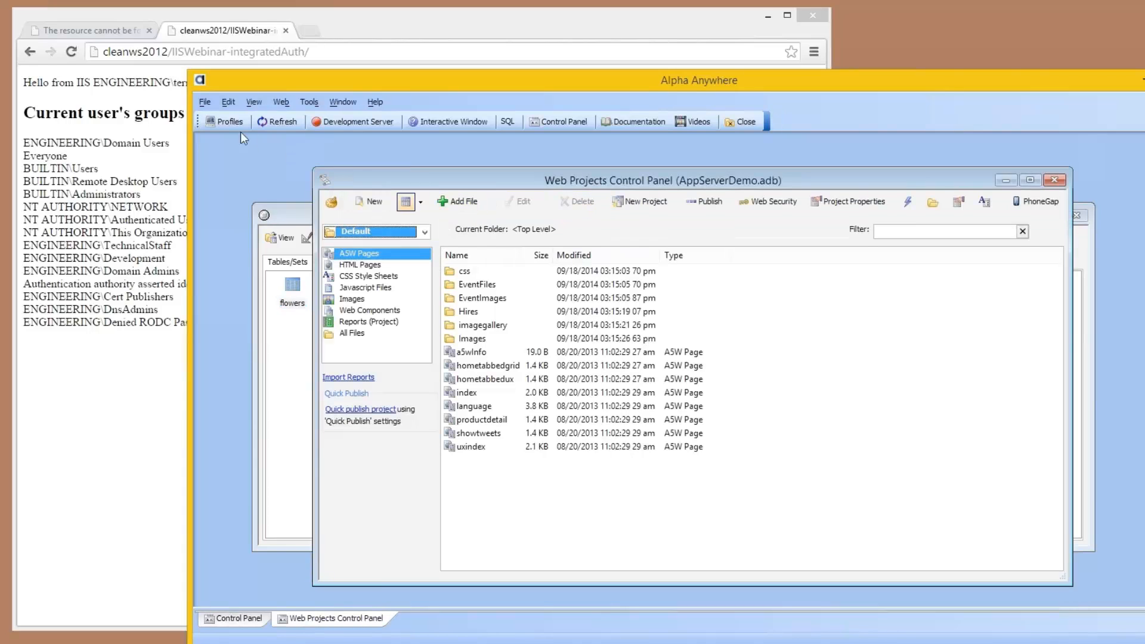
Step: Open the named AlphaDAO connection strings of the Cleanws2012.engineering.alphasoftware.com profile and compare them with those of Local Webroot
{"action": "left_click", "coordinate": [225, 122]}
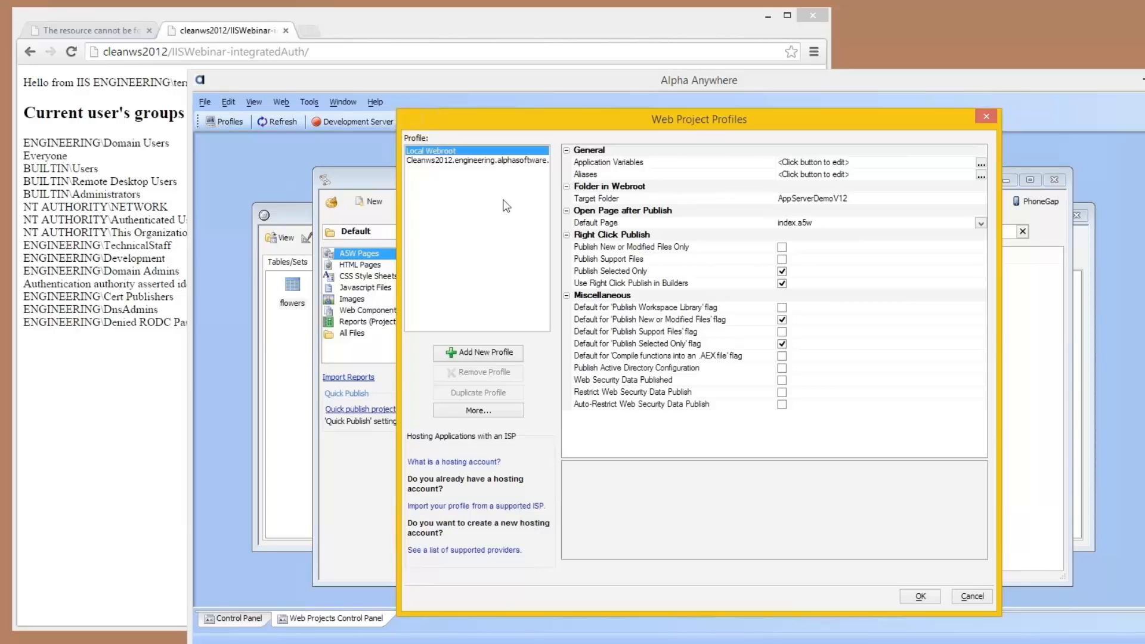
{"action": "left_click", "coordinate": [500, 161]}
{"action": "left_click", "coordinate": [787, 212]}
{"action": "left_click", "coordinate": [969, 212]}
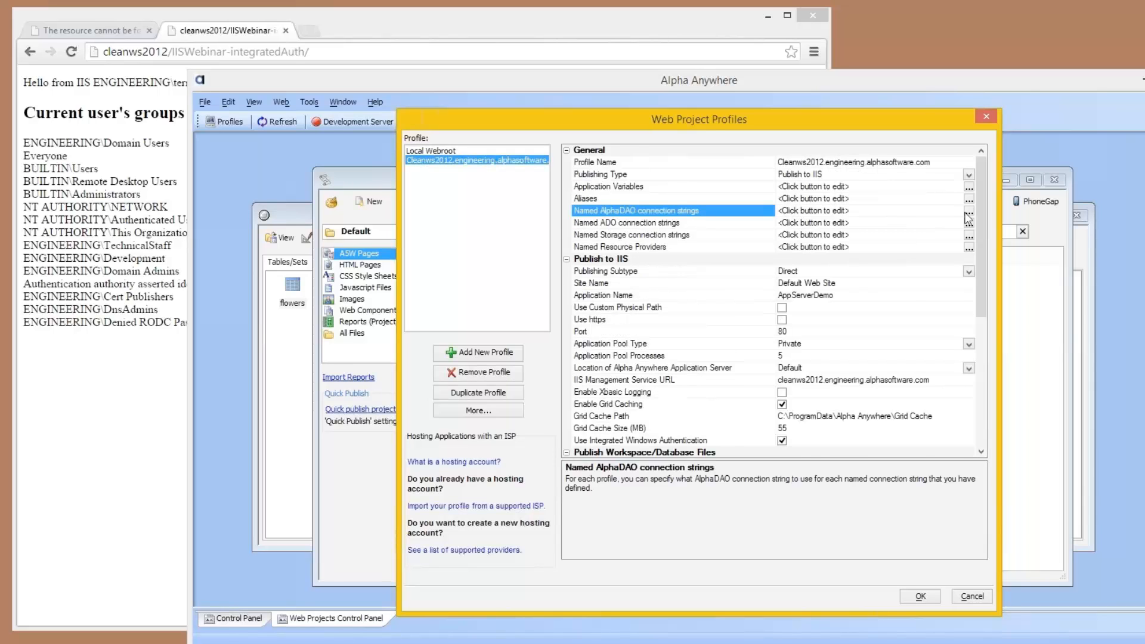
{"action": "left_click", "coordinate": [485, 247]}
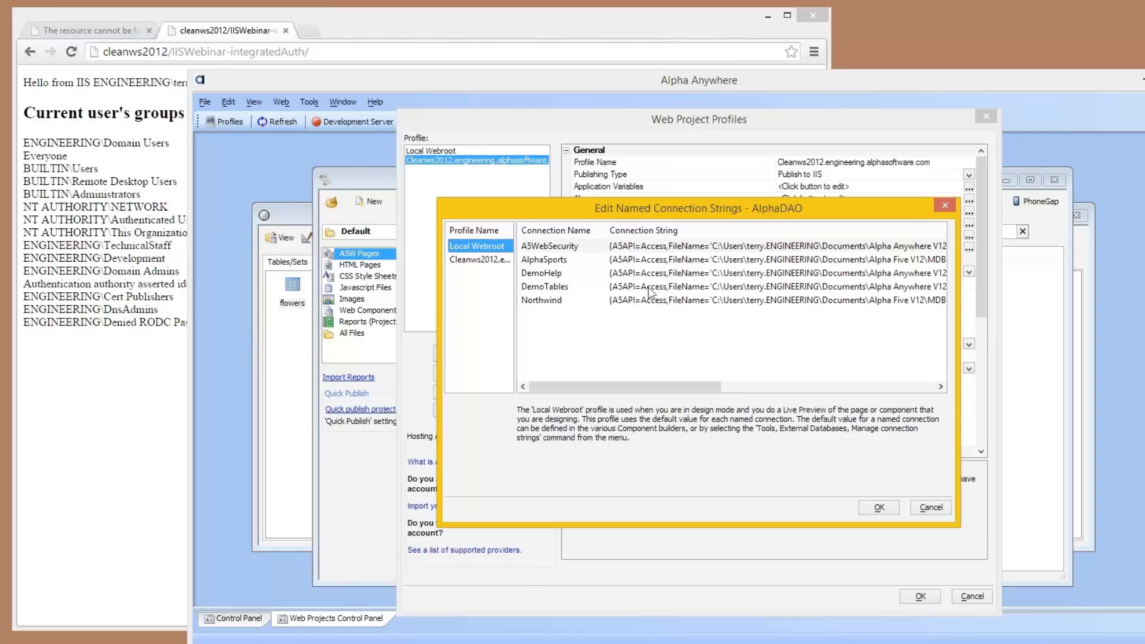
{"action": "left_click", "coordinate": [480, 259]}
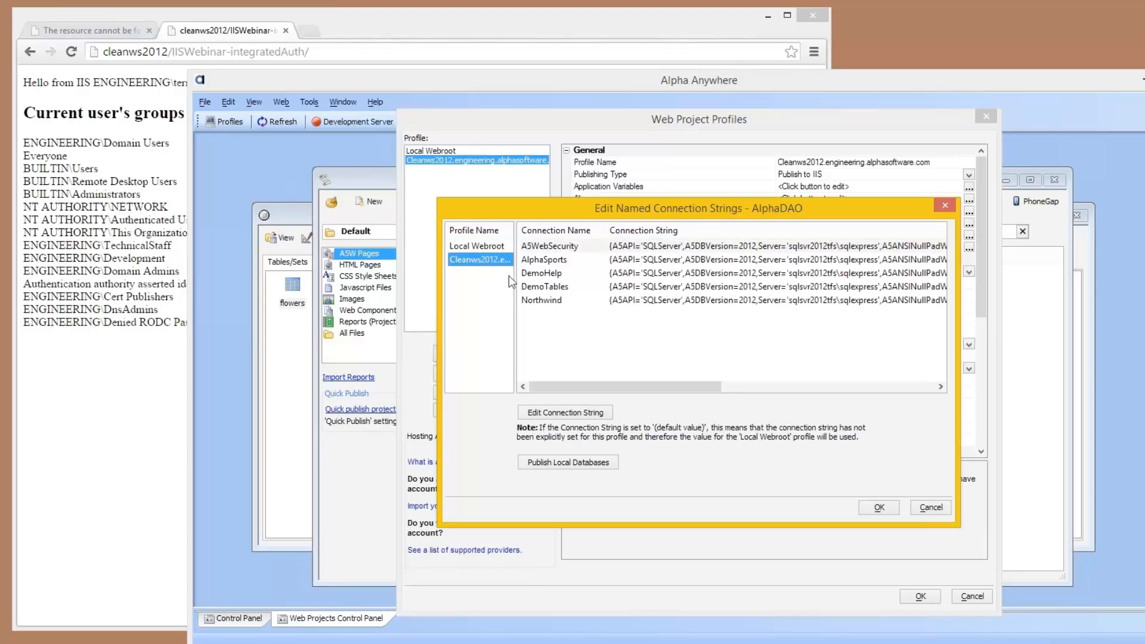
Step: Start publishing the local databases and build a new connection string of type SQLServer, version 2012
{"action": "left_click", "coordinate": [563, 463]}
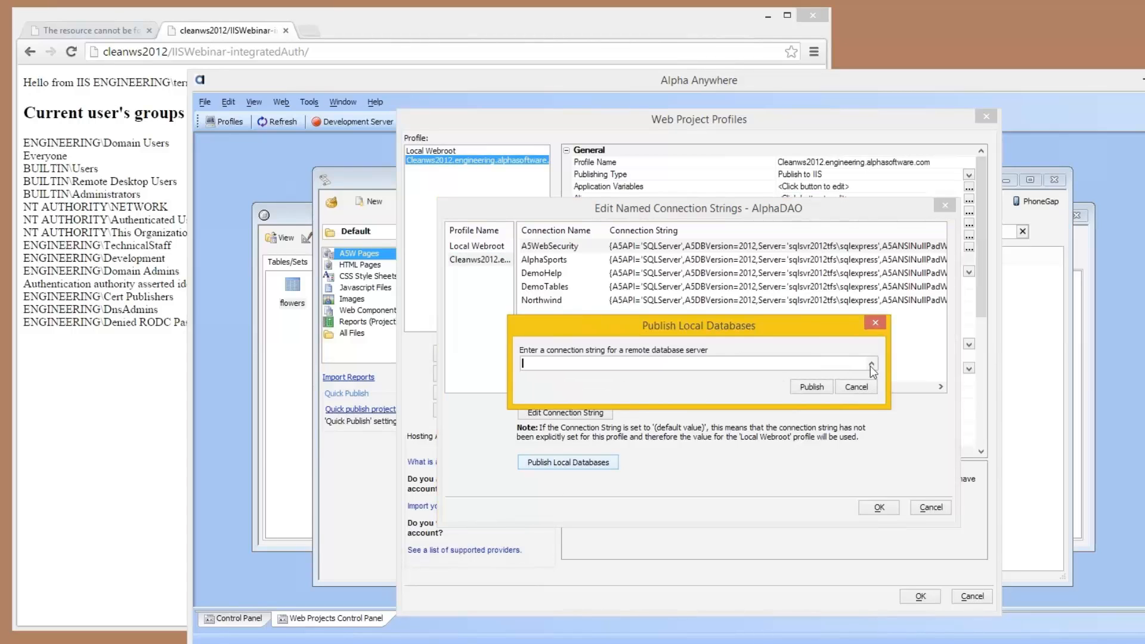
{"action": "left_click", "coordinate": [863, 366]}
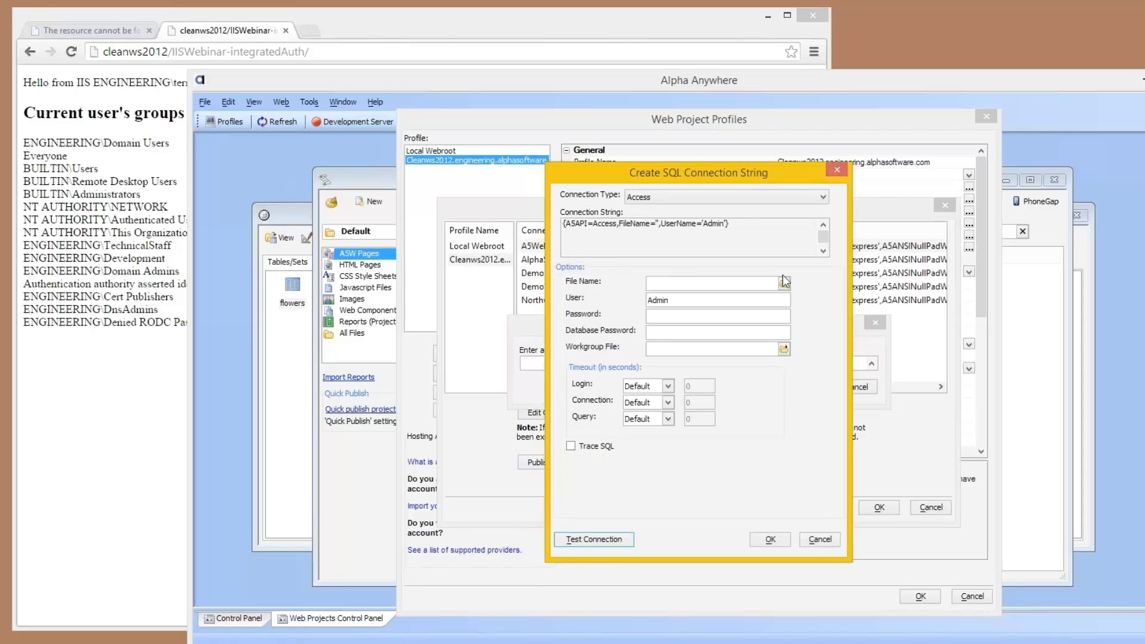
{"action": "left_click", "coordinate": [730, 198]}
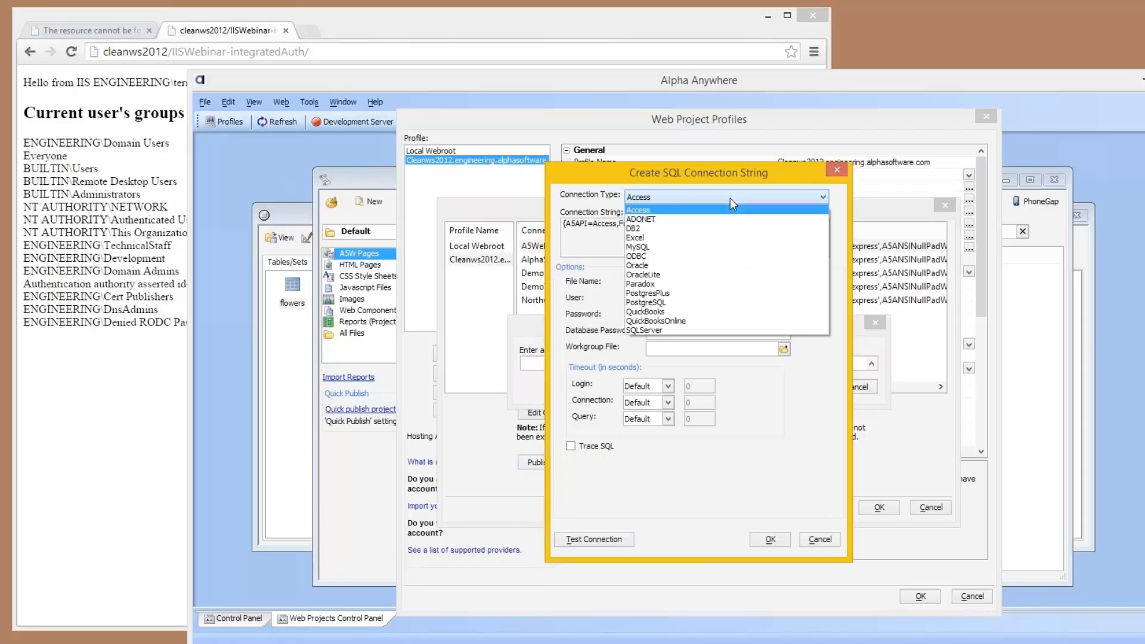
{"action": "left_click", "coordinate": [680, 330]}
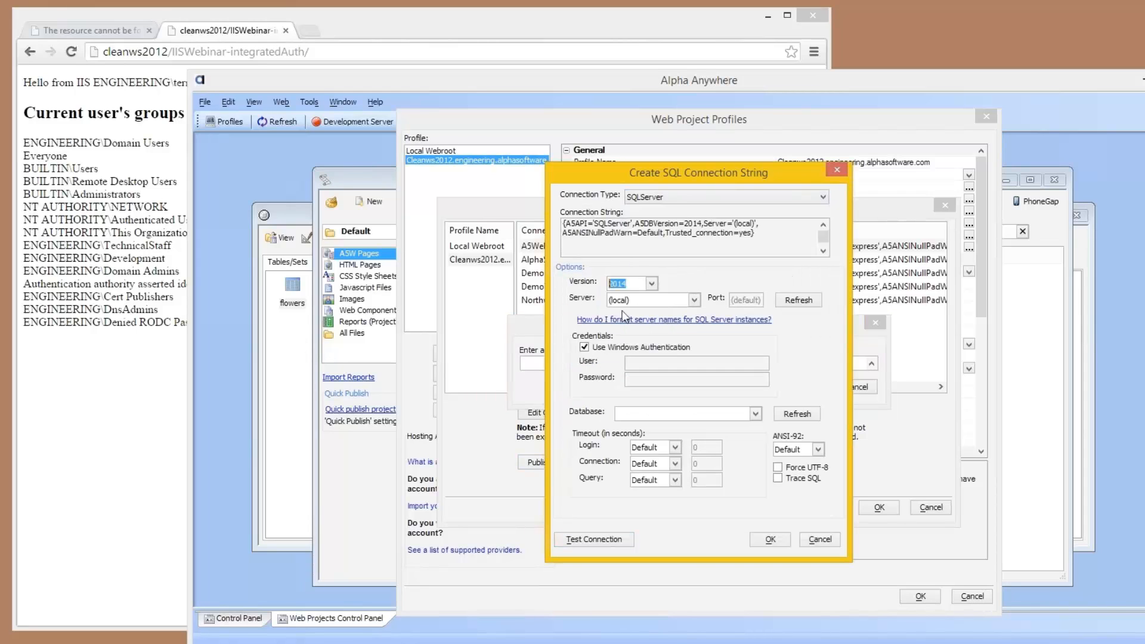
{"action": "left_click", "coordinate": [636, 282]}
{"action": "key", "text": "BackSpace"}
{"action": "type", "text": "2"}
{"action": "key", "text": "BackSpace"}
Step: Set the connection's server to sqlsvr2012tfs\sqlexpress
{"action": "left_click", "coordinate": [645, 299]}
{"action": "key", "text": "BackSpace"}
{"action": "key", "text": "BackSpace"}
{"action": "key", "text": "BackSpace"}
{"action": "key", "text": "BackSpace"}
{"action": "key", "text": "BackSpace"}
{"action": "key", "text": "BackSpace"}
{"action": "key", "text": "BackSpace"}
{"action": "type", "text": "d"}
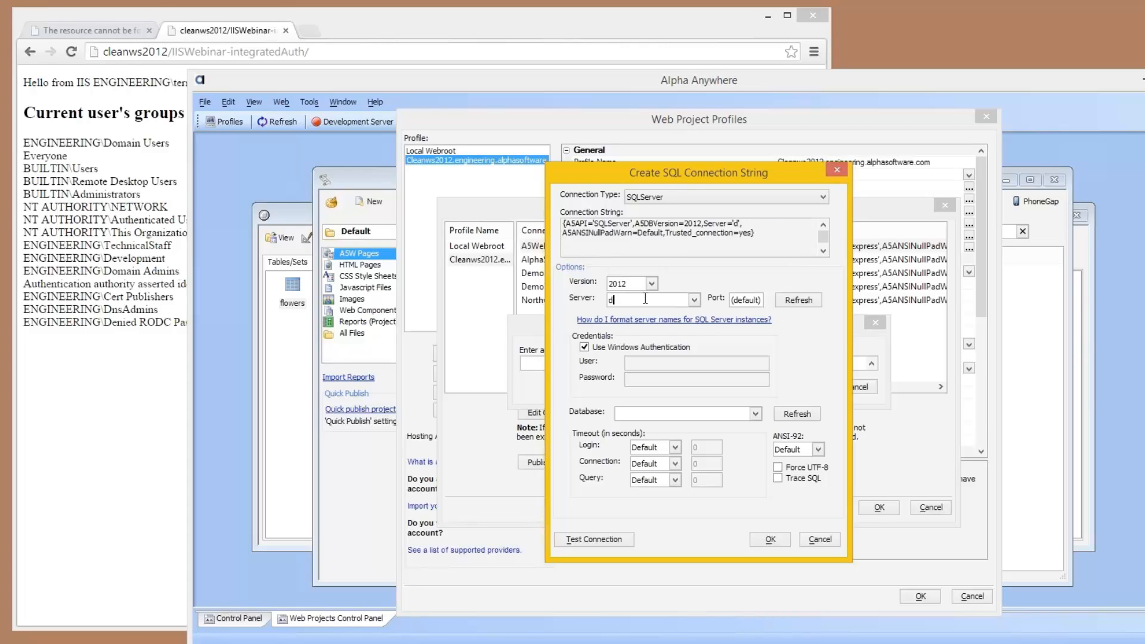
{"action": "key", "text": "BackSpace"}
{"action": "type", "text": "sqlsvr2012tfs\\sqlex"}
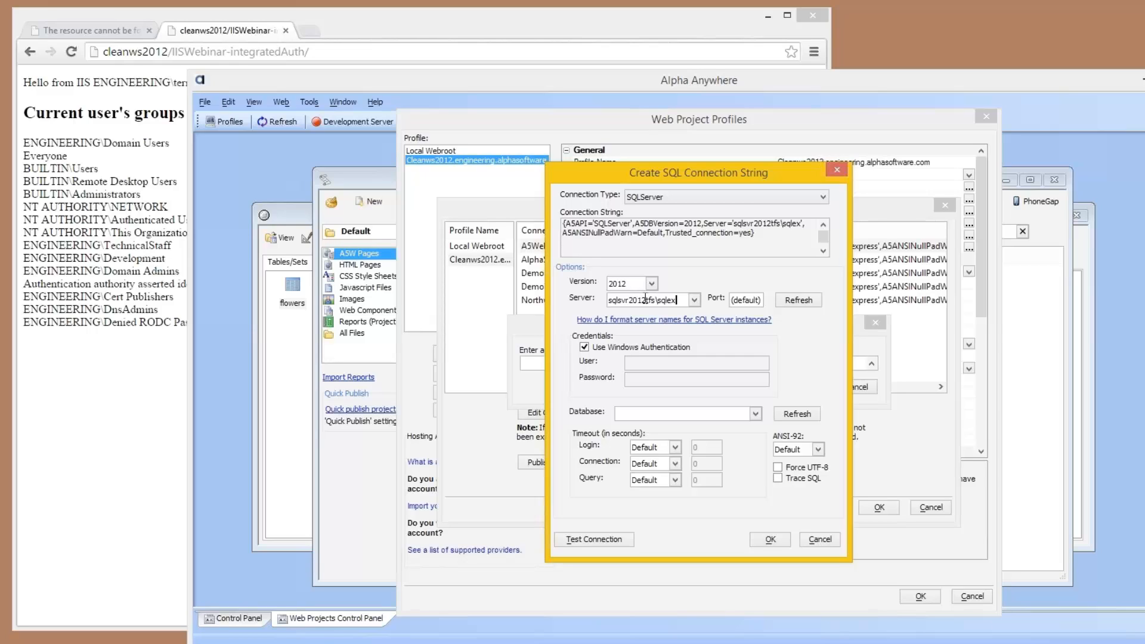
{"action": "type", "text": "press"}
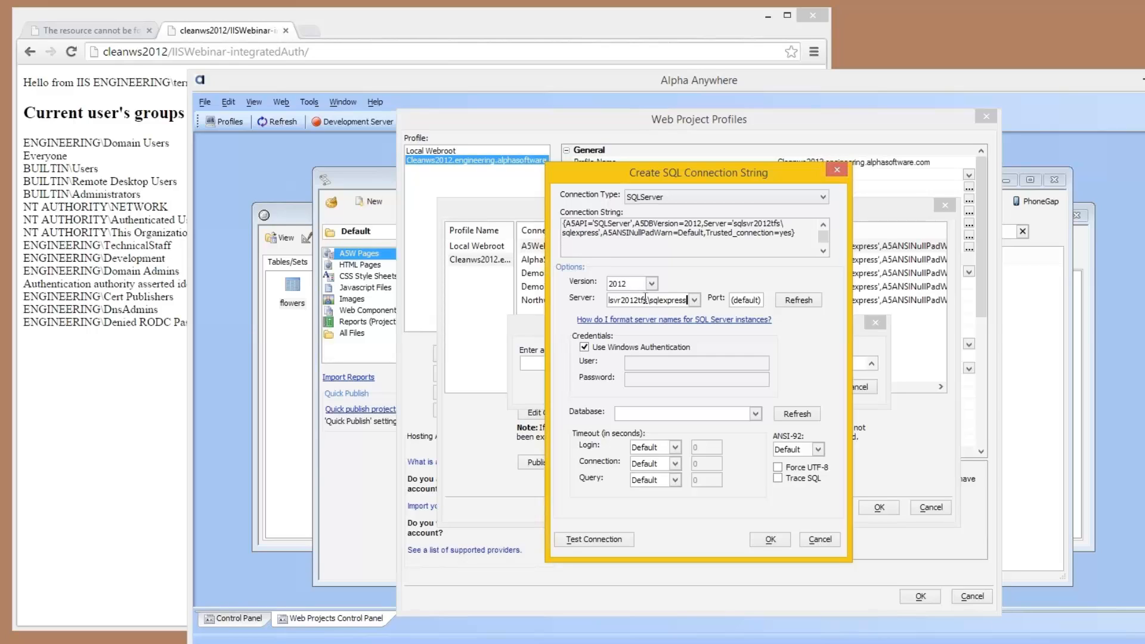
Step: Specify a login timeout and a connection timeout of 15 seconds each
{"action": "left_click", "coordinate": [675, 447]}
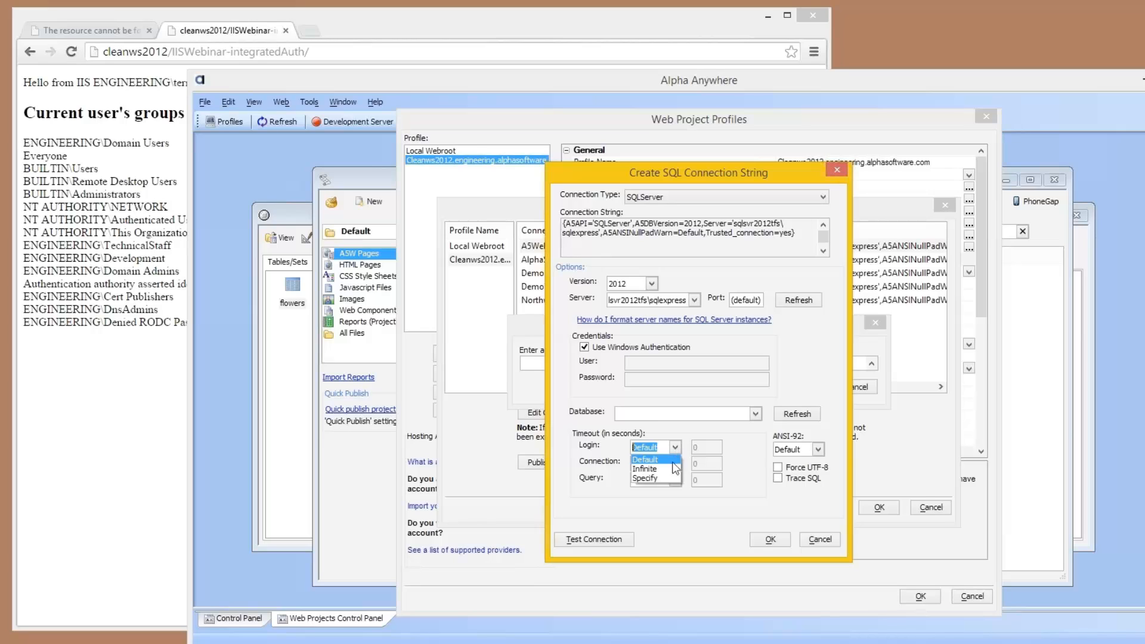
{"action": "left_click", "coordinate": [647, 472]}
{"action": "left_click", "coordinate": [709, 447]}
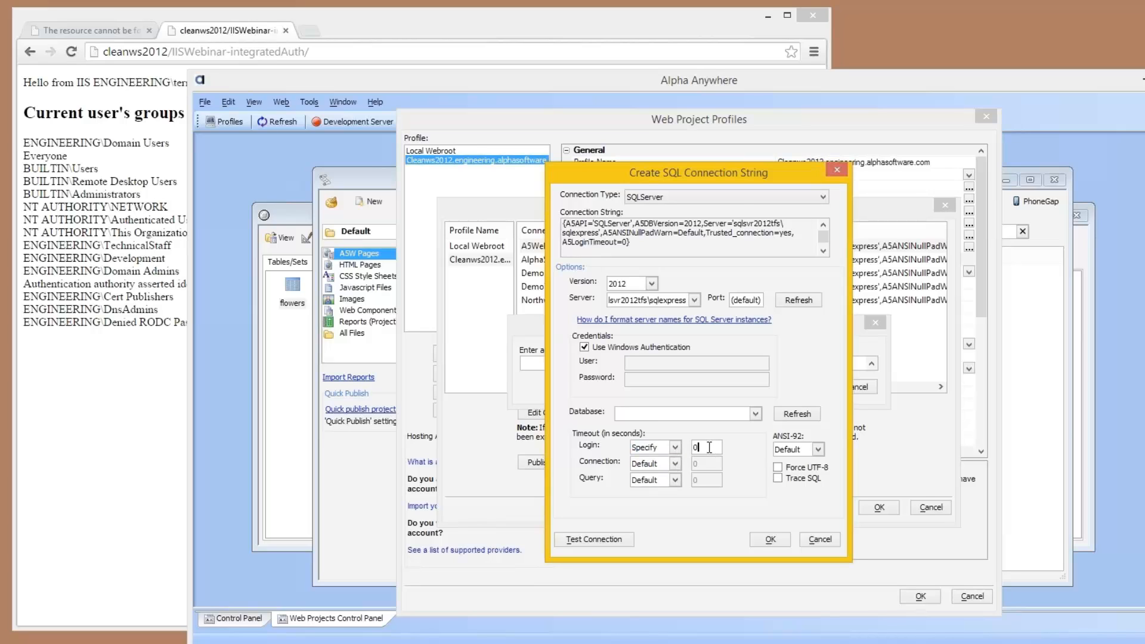
{"action": "key", "text": "BackSpace"}
{"action": "type", "text": "15"}
{"action": "left_click", "coordinate": [675, 464]}
{"action": "left_click", "coordinate": [646, 487]}
{"action": "left_click", "coordinate": [691, 464]}
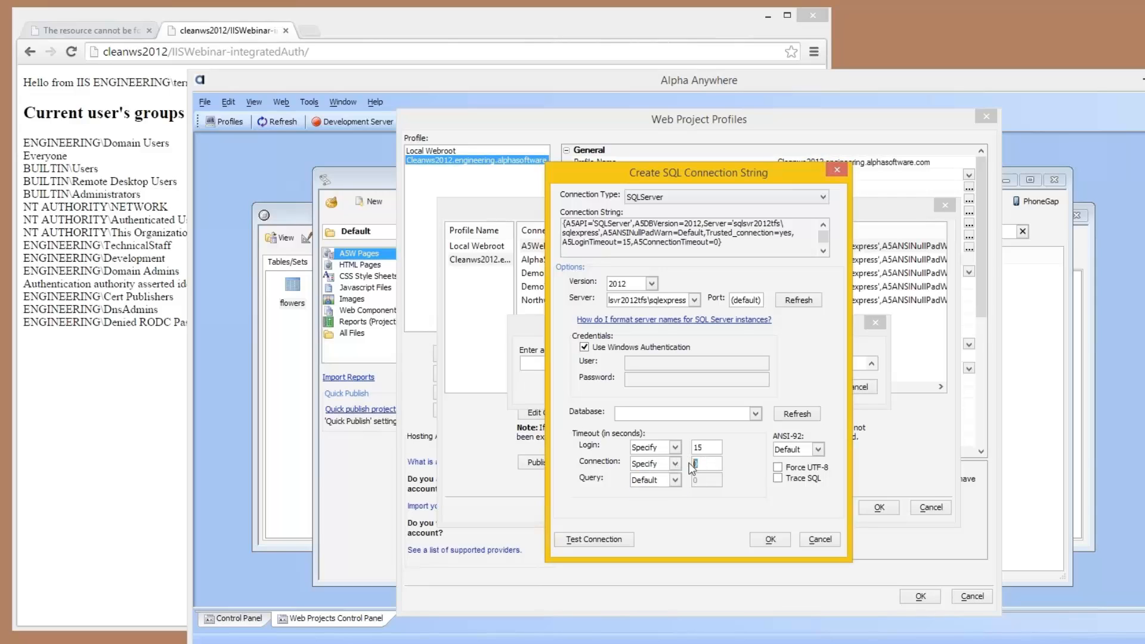
{"action": "type", "text": "15"}
Step: Test the SQL Server connection, dismiss the test message and accept the connection string
{"action": "left_click", "coordinate": [602, 538]}
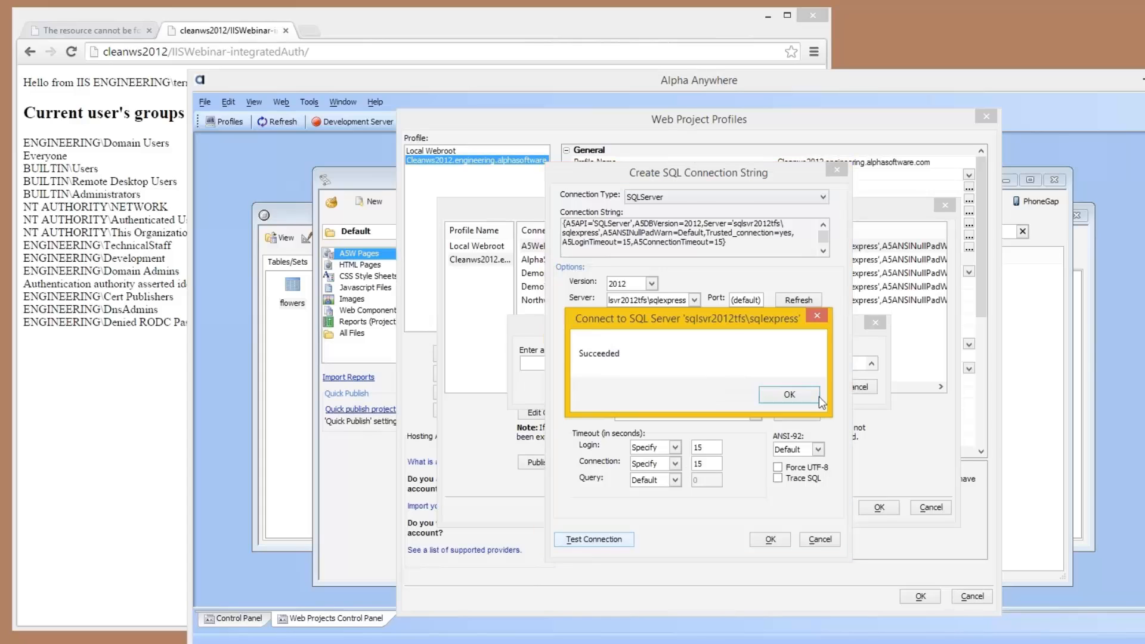
{"action": "left_click", "coordinate": [796, 394]}
{"action": "left_click", "coordinate": [769, 538]}
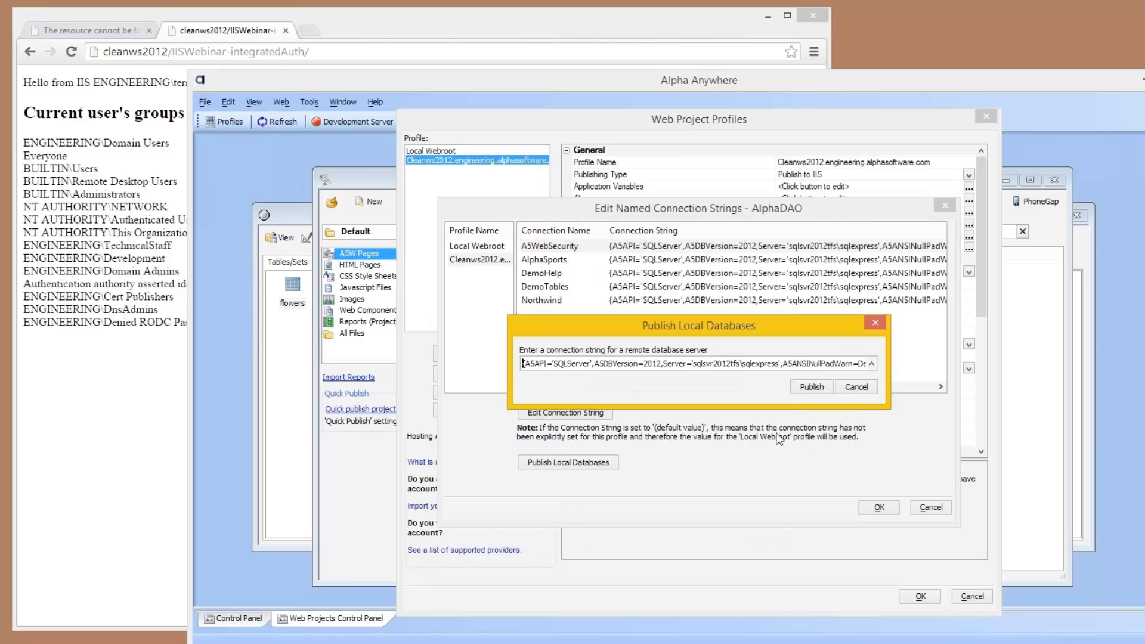
Step: Publish the local databases without selecting any existing database to overwrite, and close the named connection strings dialog
{"action": "left_click", "coordinate": [812, 394]}
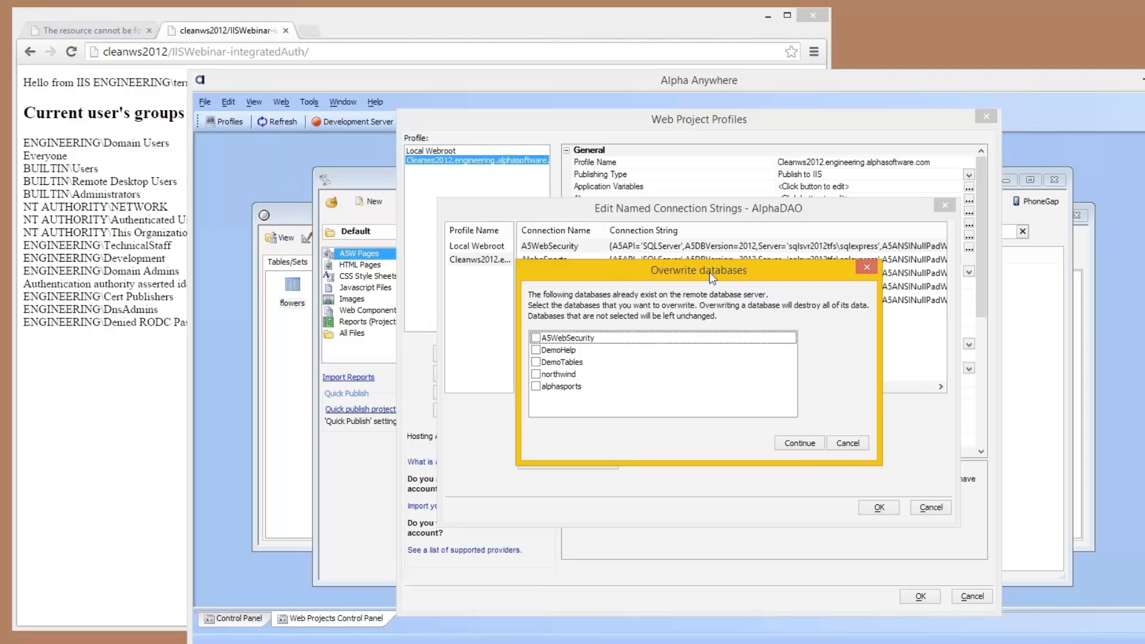
{"action": "left_click_drag", "start_coordinate": [709, 272], "coordinate": [688, 340]}
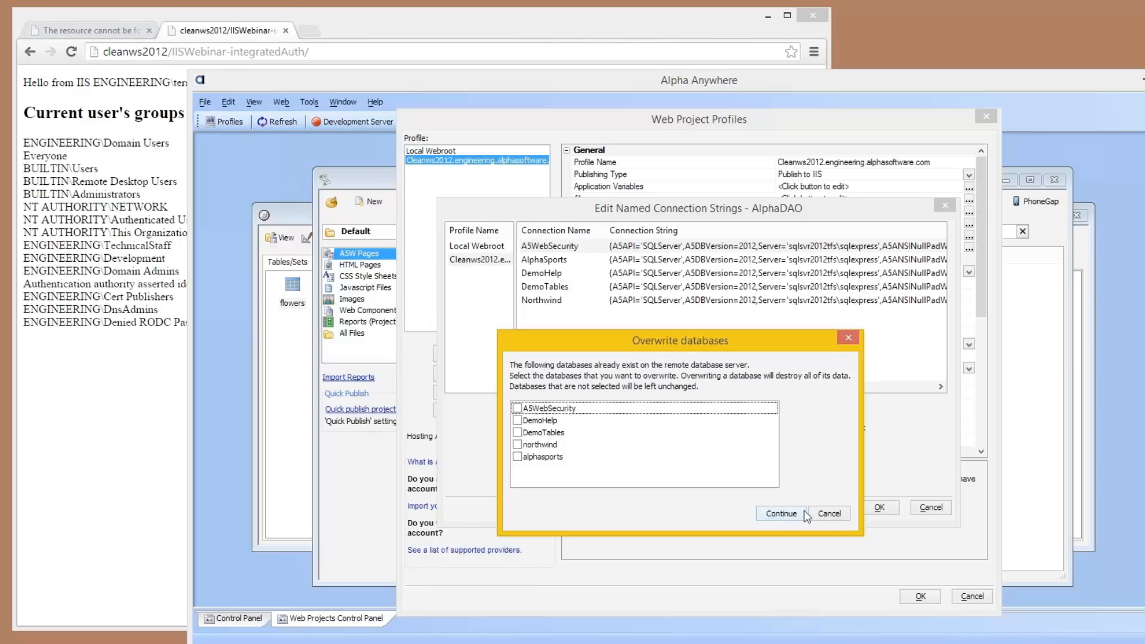
{"action": "left_click", "coordinate": [777, 516]}
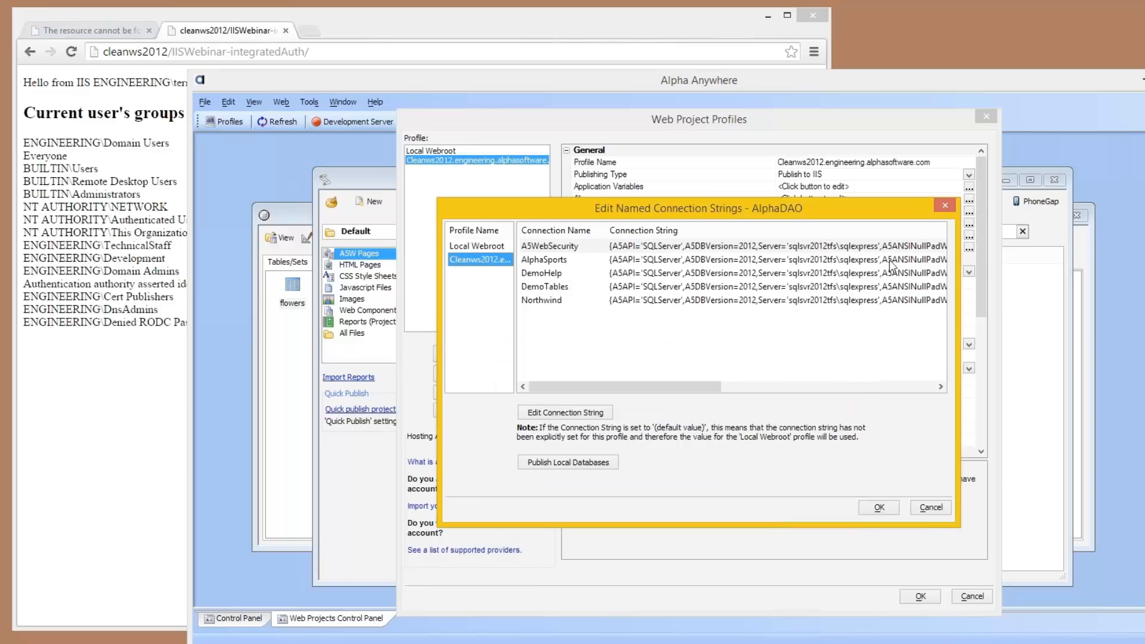
{"action": "left_click", "coordinate": [945, 206]}
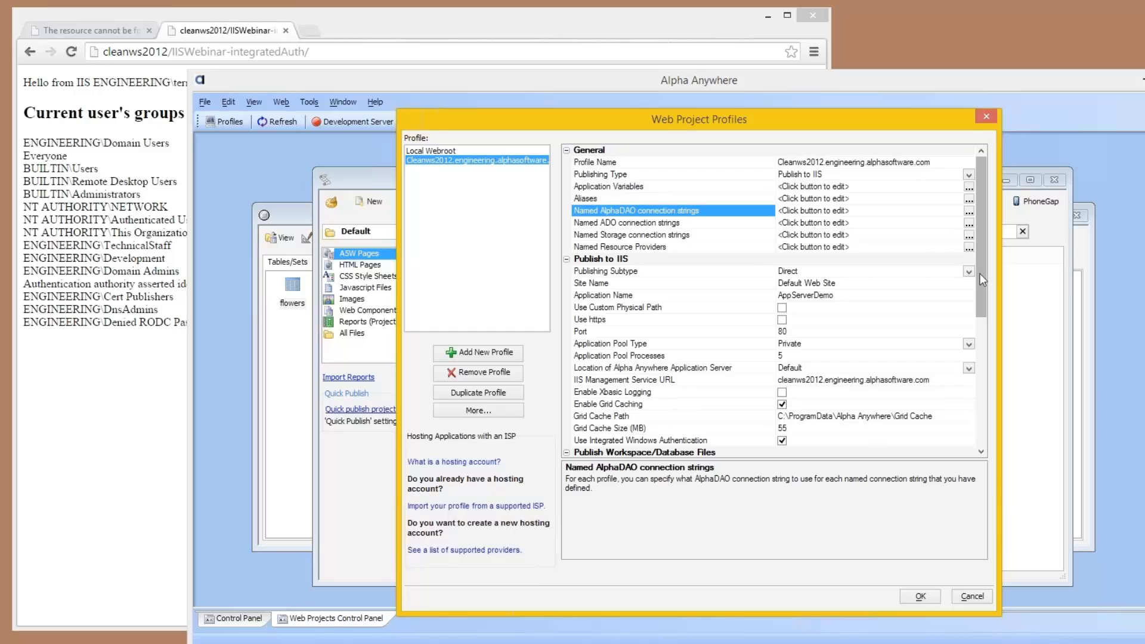
Step: Check which database files the Cleanws2012 profile is set to publish, and close the file selection
{"action": "left_click_drag", "start_coordinate": [979, 273], "coordinate": [976, 442]}
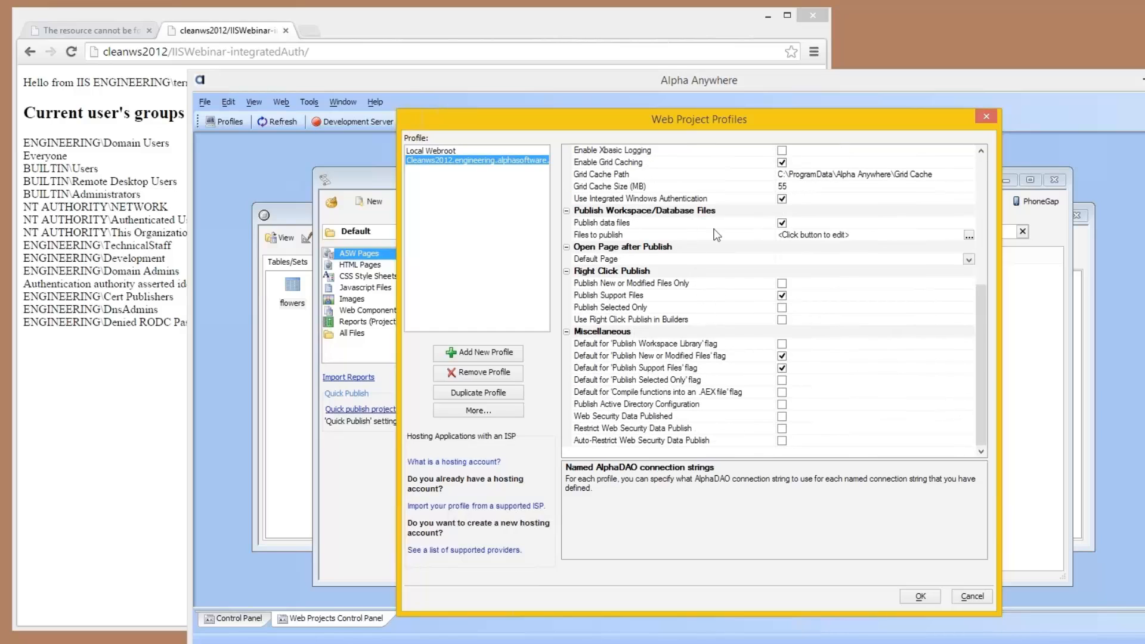
{"action": "left_click", "coordinate": [969, 235]}
{"action": "left_click", "coordinate": [970, 235]}
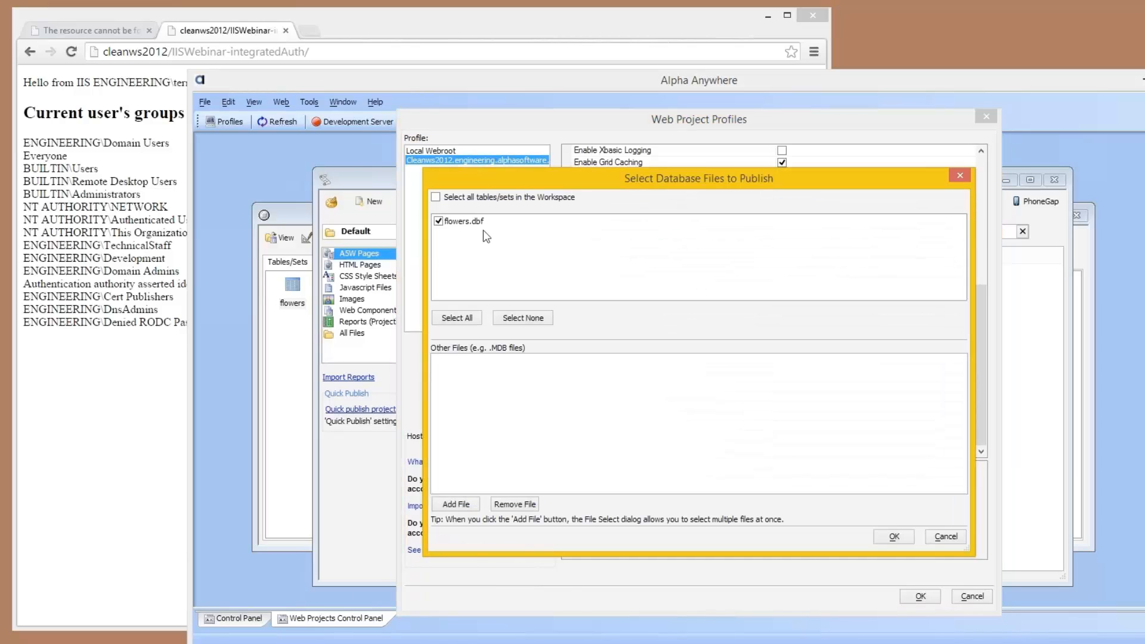
{"action": "left_click", "coordinate": [960, 175]}
Step: Review the path and connection aliases defined for the Cleanws2012 profile, and close the aliases and the web project profiles
{"action": "scroll", "coordinate": [980, 173], "scroll_direction": "up", "scroll_amount": 7}
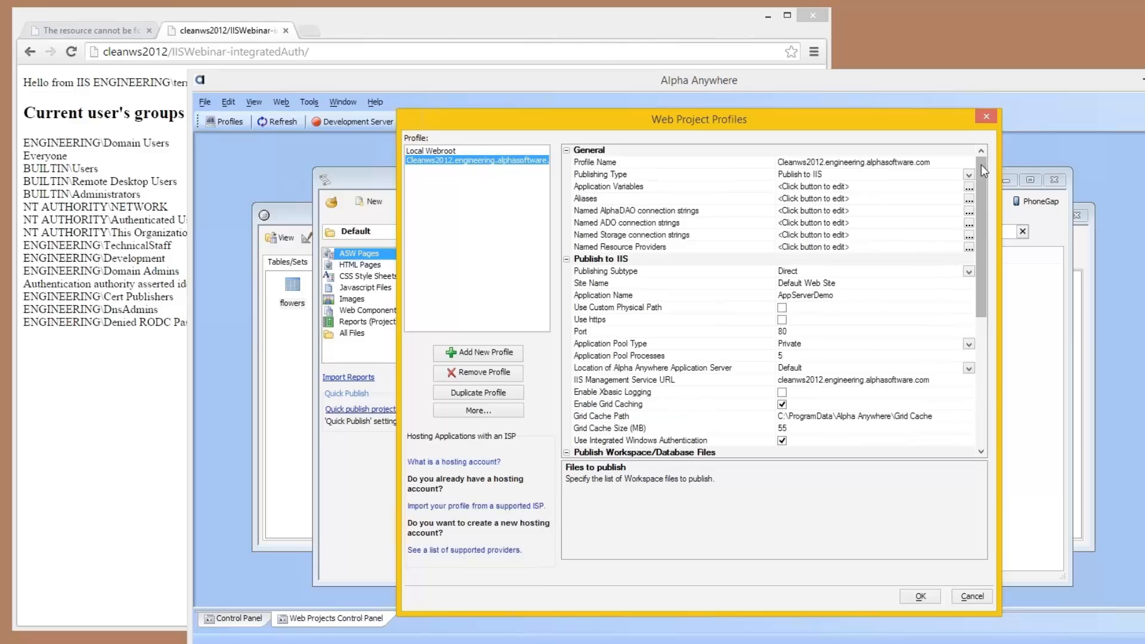
{"action": "left_click", "coordinate": [957, 196]}
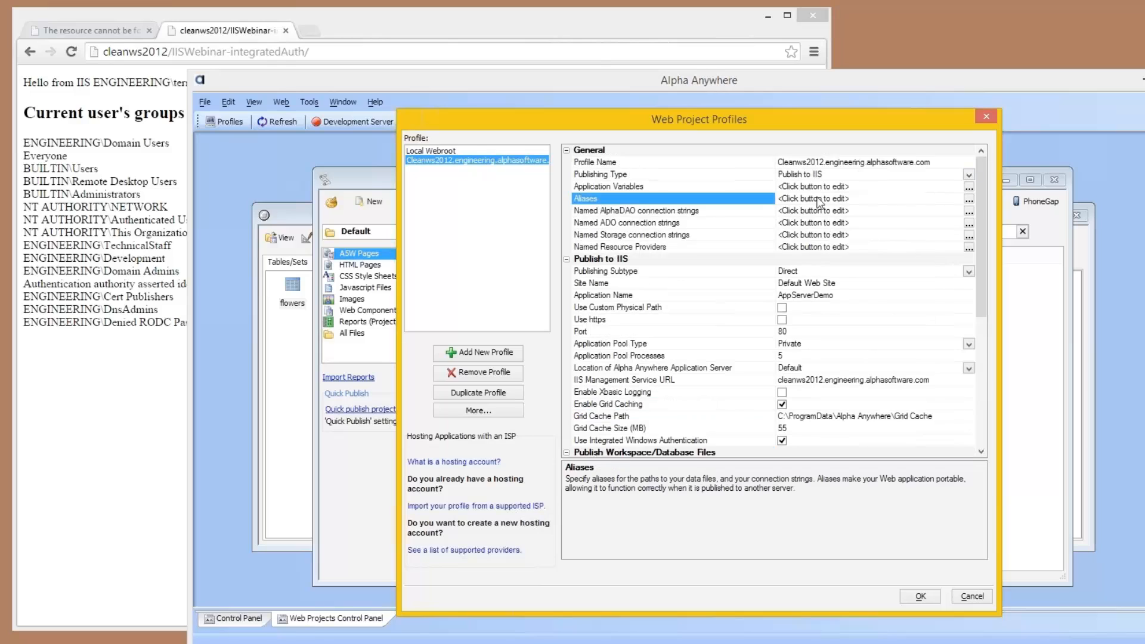
{"action": "left_click", "coordinate": [969, 199]}
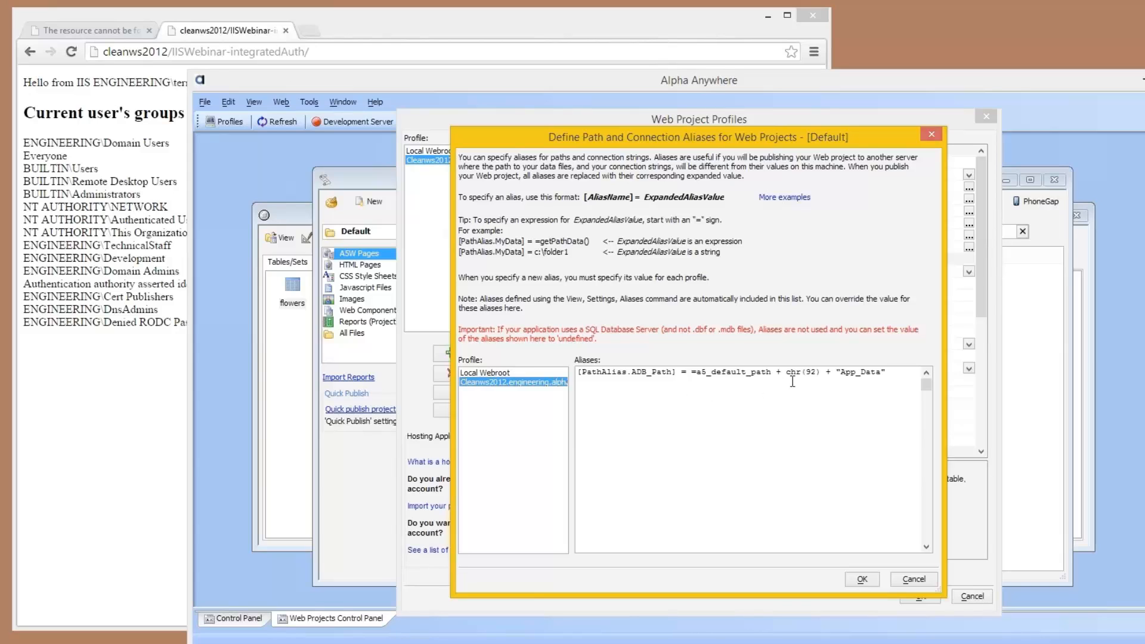
{"action": "left_click", "coordinate": [931, 135]}
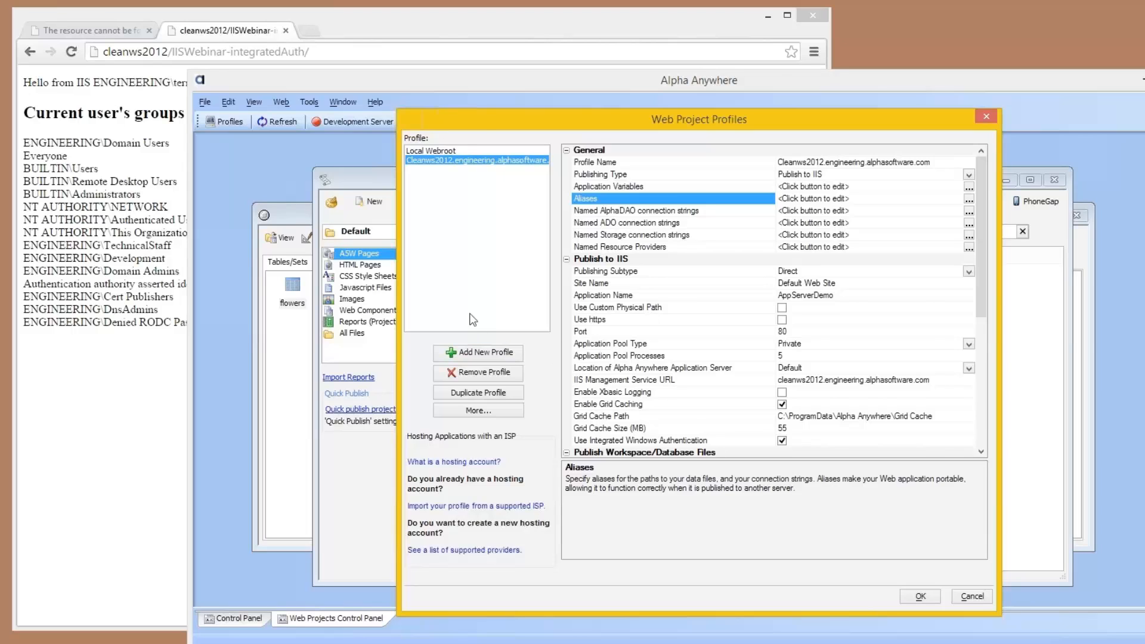
{"action": "left_click", "coordinate": [986, 116]}
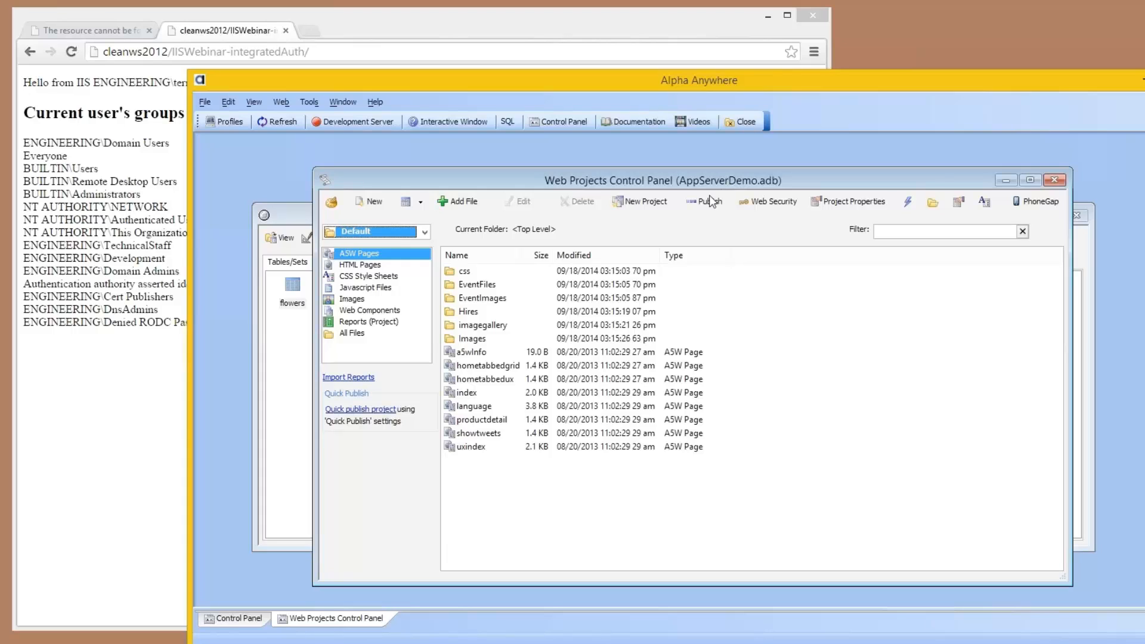
Step: Switch to Chrome and open the published site cleanws2012/AppServerDemo/ in a new browser tab
{"action": "left_click", "coordinate": [307, 31]}
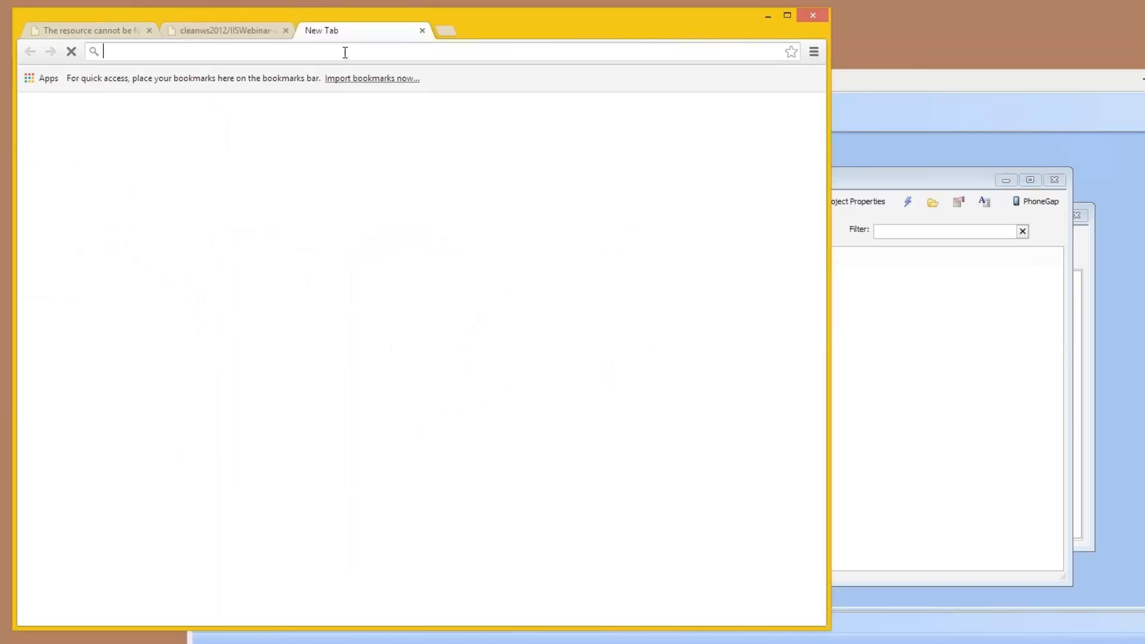
{"action": "type", "text": "ap"}
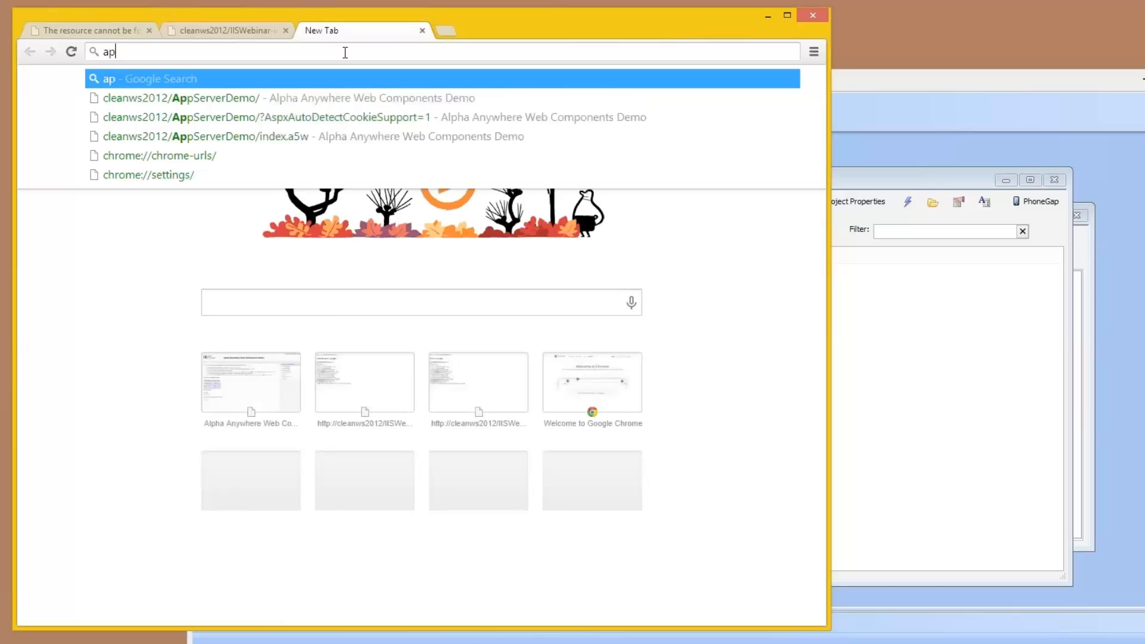
{"action": "type", "text": "pserverdemo"}
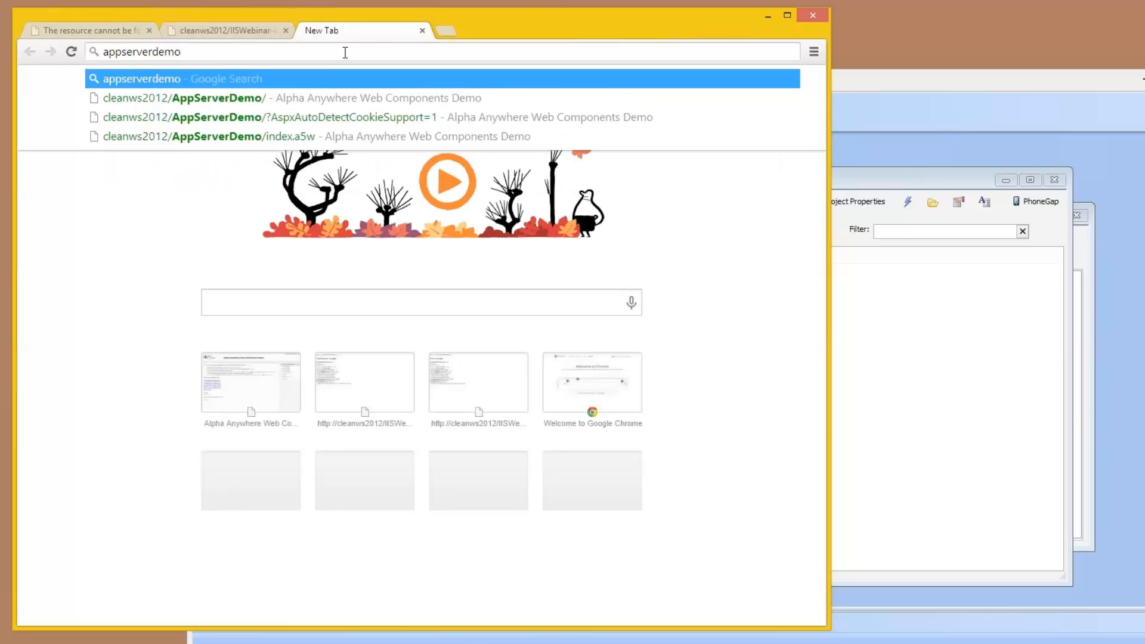
{"action": "key", "text": "Down"}
{"action": "key", "text": "Return"}
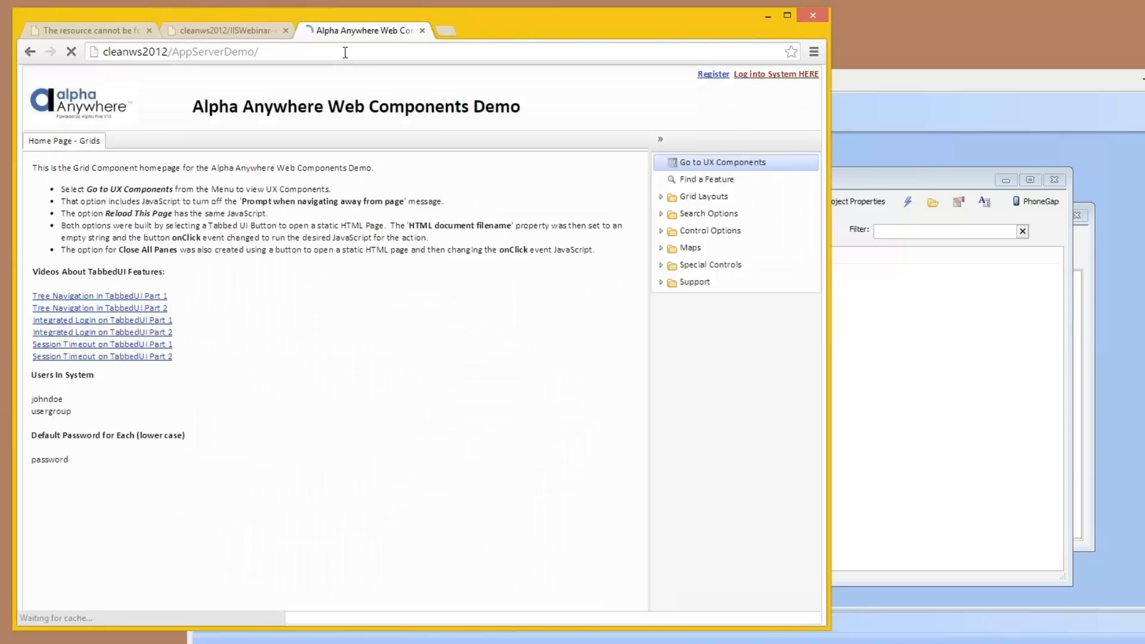
Step: Log into the Web Components Demo by entering the demo account's user name and password, and submit the login
{"action": "left_click", "coordinate": [767, 76]}
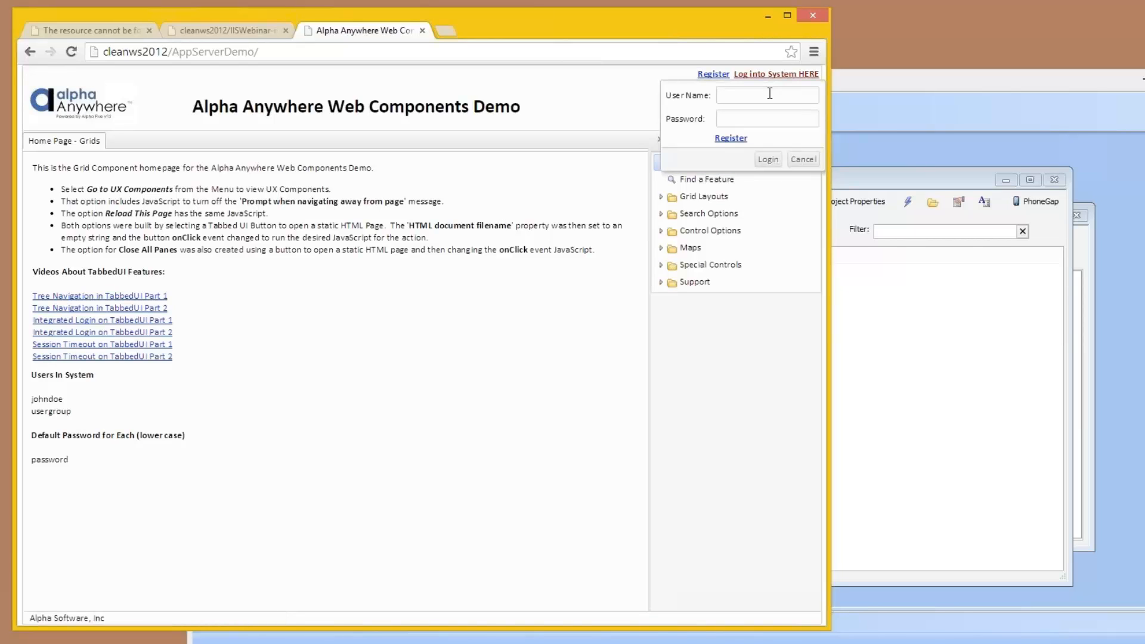
{"action": "type", "text": "johndoe"}
{"action": "key", "text": "Tab"}
{"action": "type", "text": "password"}
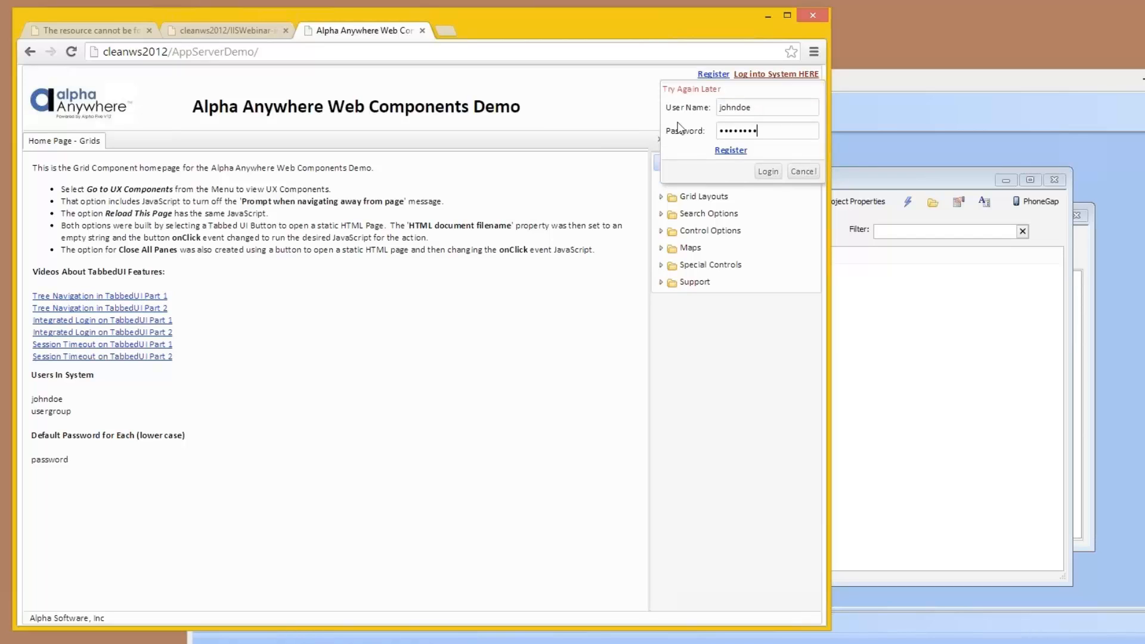
{"action": "left_click", "coordinate": [759, 159]}
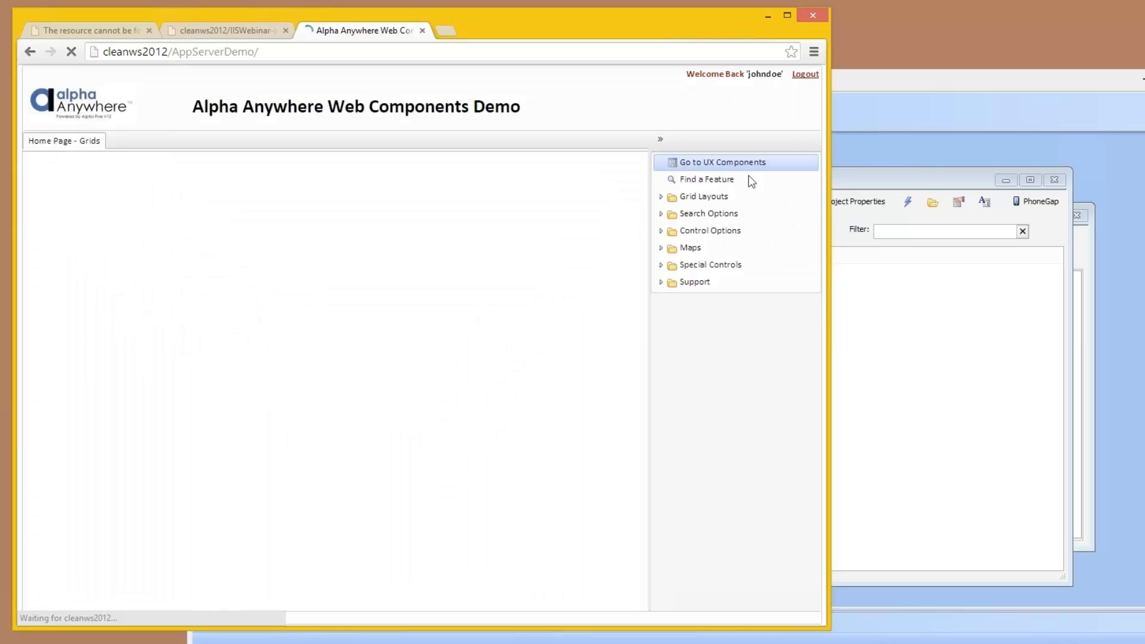
Step: Expand the Detail Views under Grid Layouts in the demo's navigation tree and view the Prefetch Modeless Window component
{"action": "left_click", "coordinate": [661, 197]}
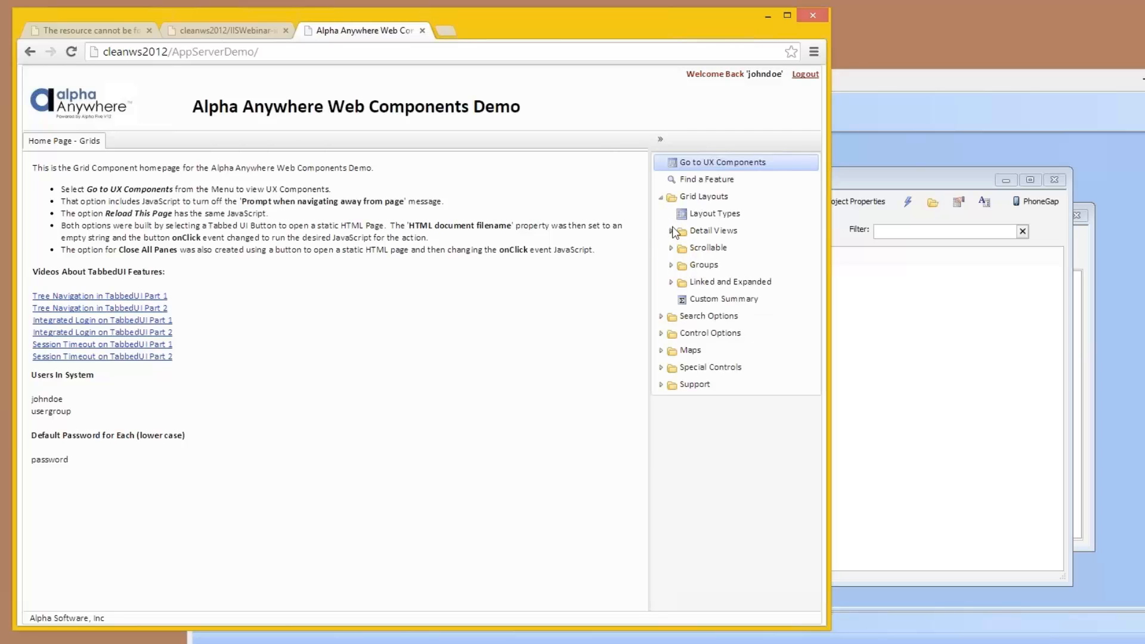
{"action": "left_click", "coordinate": [671, 231]}
{"action": "left_click", "coordinate": [718, 296]}
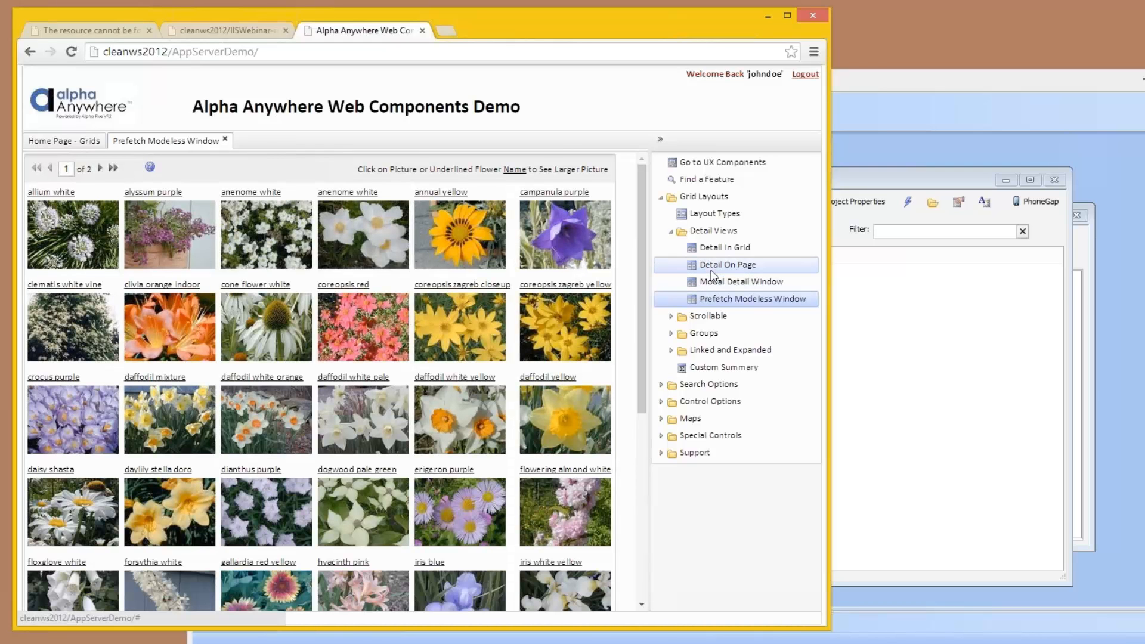
Step: Go to the demo's UX Components page and view the Embedded Report from the Reports group
{"action": "left_click", "coordinate": [741, 166]}
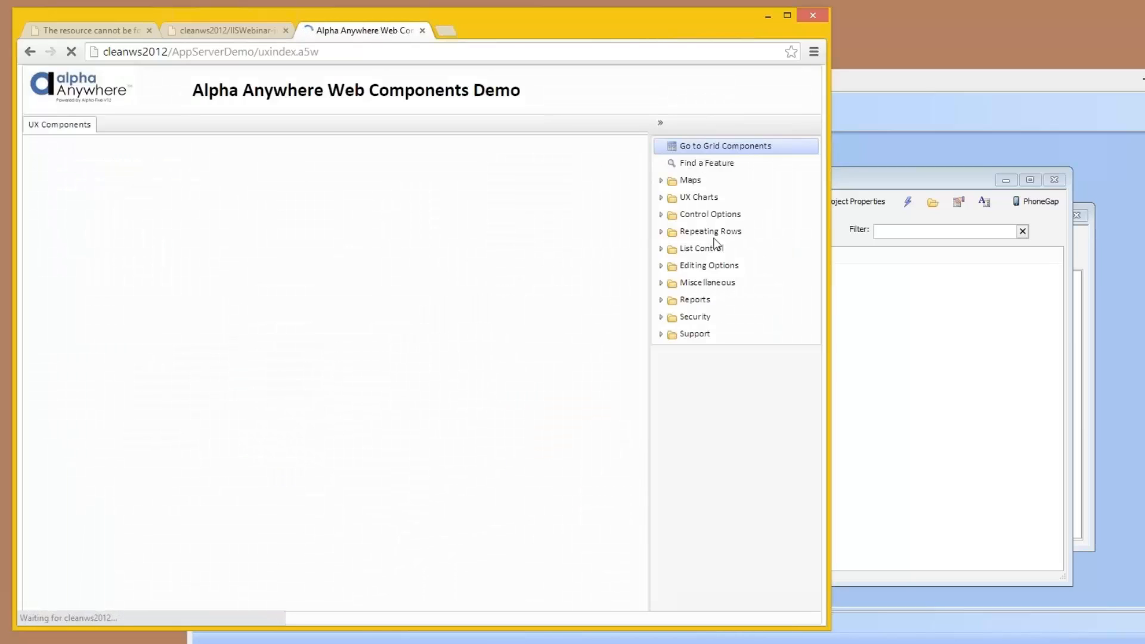
{"action": "left_click", "coordinate": [663, 300]}
{"action": "left_click", "coordinate": [710, 318]}
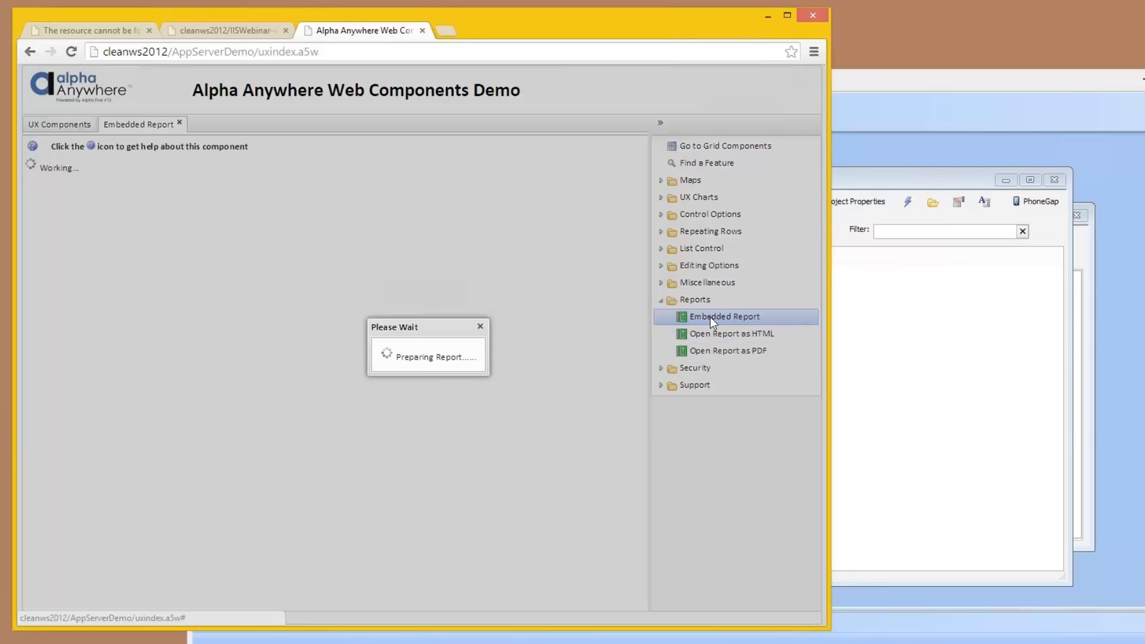